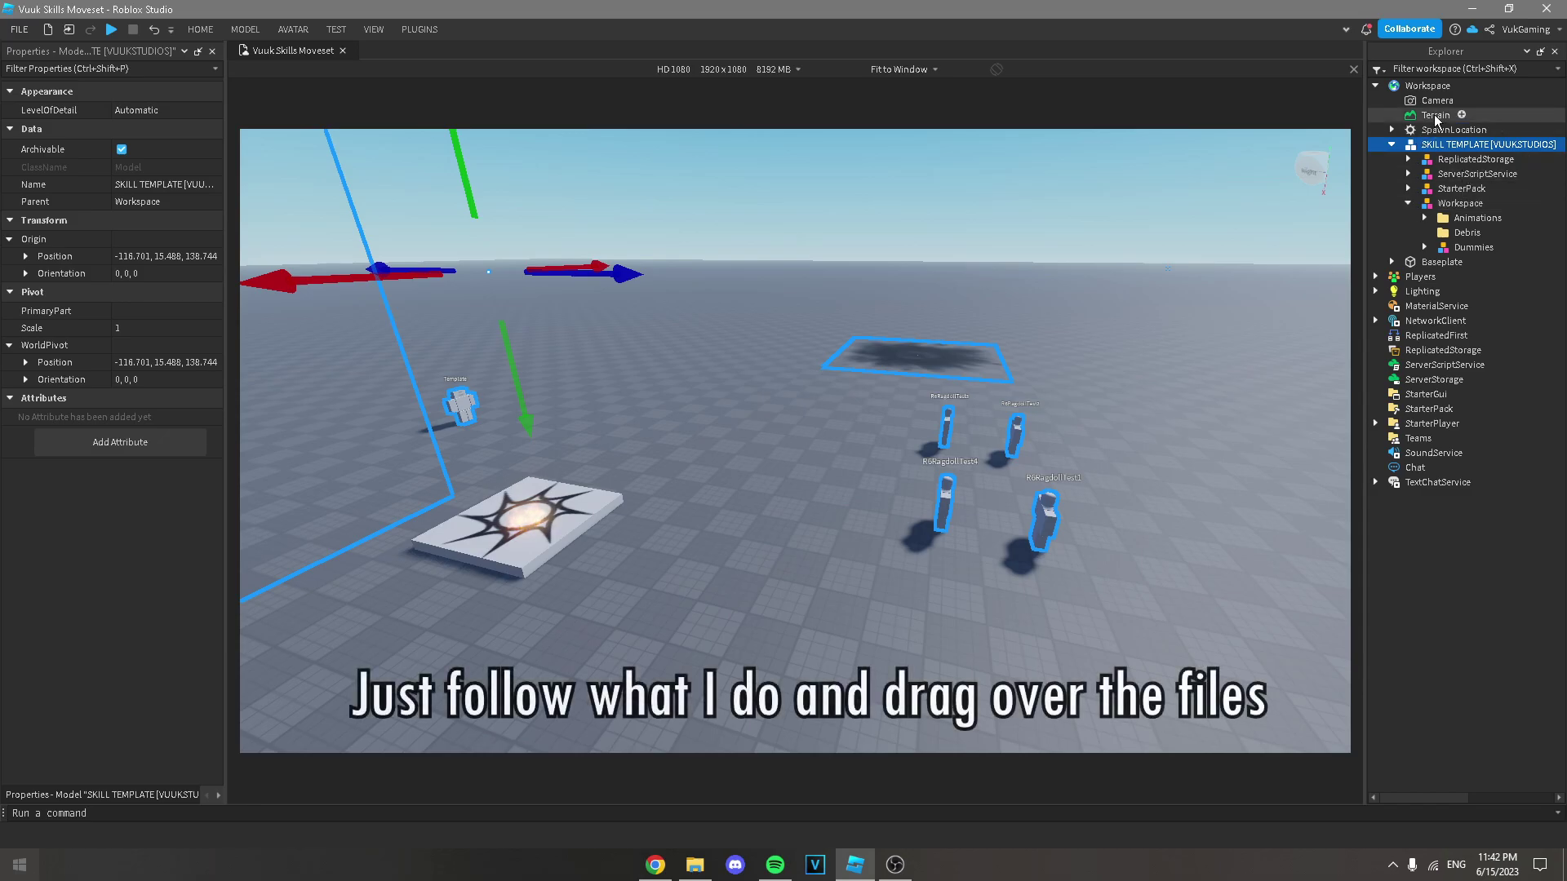
Step: Move Animations, Debris and Dummies from the template's Workspace model into the game Workspace, and delete the emptied model
left_click(1469, 219)
left_click(1465, 248, "shift")
left_click_drag(1465, 247, 1428, 86)
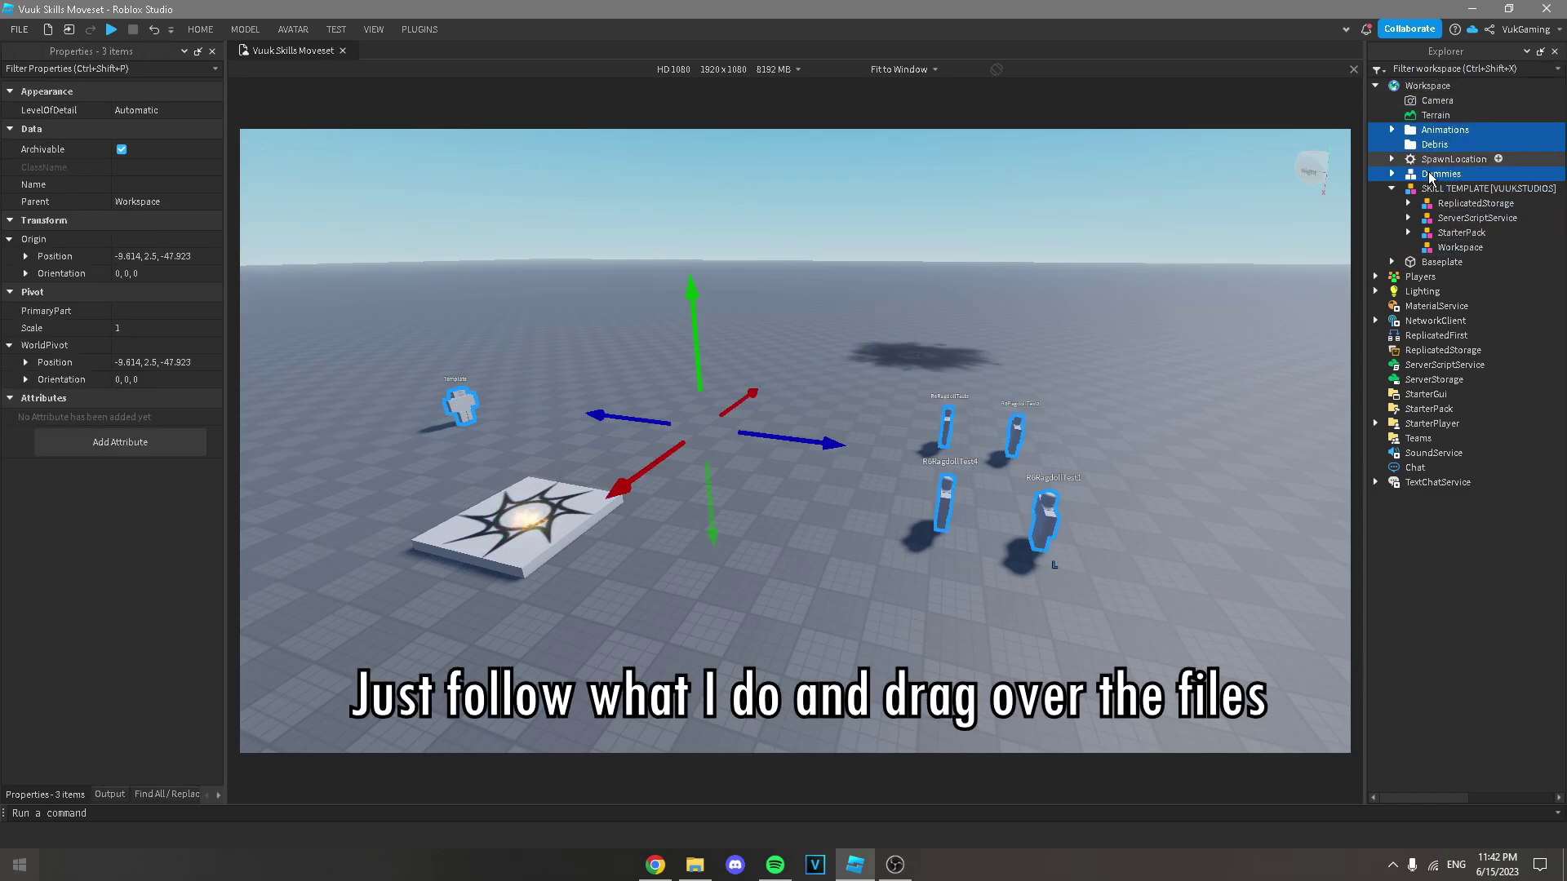
left_click(1442, 248)
key("Delete")
Step: Move the Ability tool from the template's StarterPack model into the StarterPack service, and delete the emptied model
left_click(1436, 236)
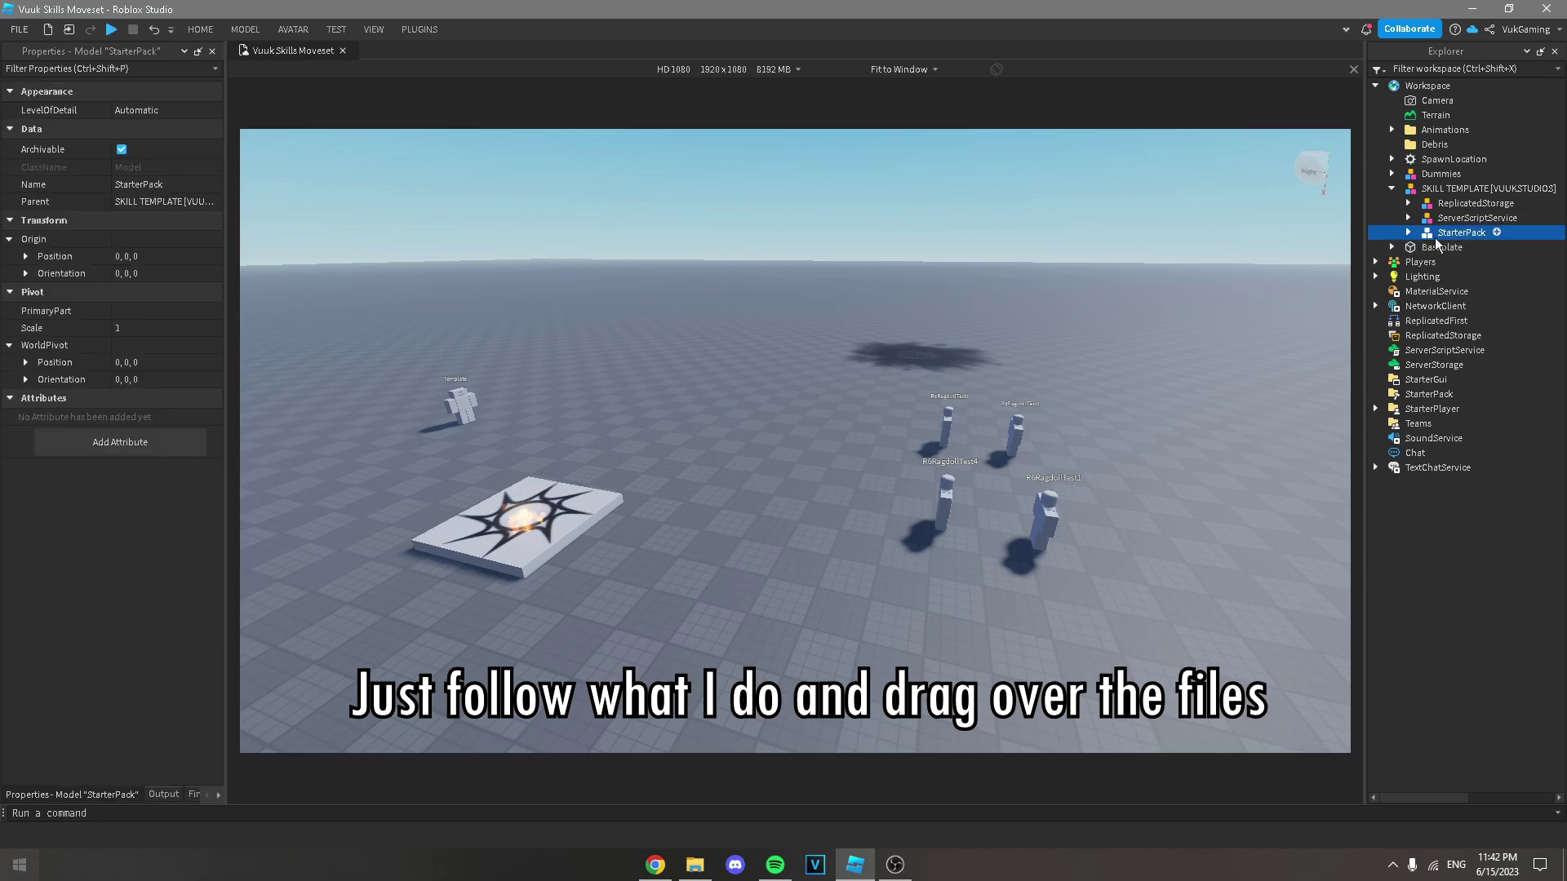
left_click(1409, 233)
left_click_drag(1438, 248, 1428, 408)
left_click(1420, 232)
key("Delete")
Step: Move the R6Ragdoll script from the template model into the ServerScriptService service, and delete the emptied model
left_click(1408, 218)
left_click_drag(1474, 233, 1455, 351)
left_click(1455, 218)
key("Delete")
Step: Move the FX, Modules and Remotes folders into the ReplicatedStorage service, and delete the remaining SKILL TEMPLATE model
left_click(1408, 203)
left_click(1451, 218)
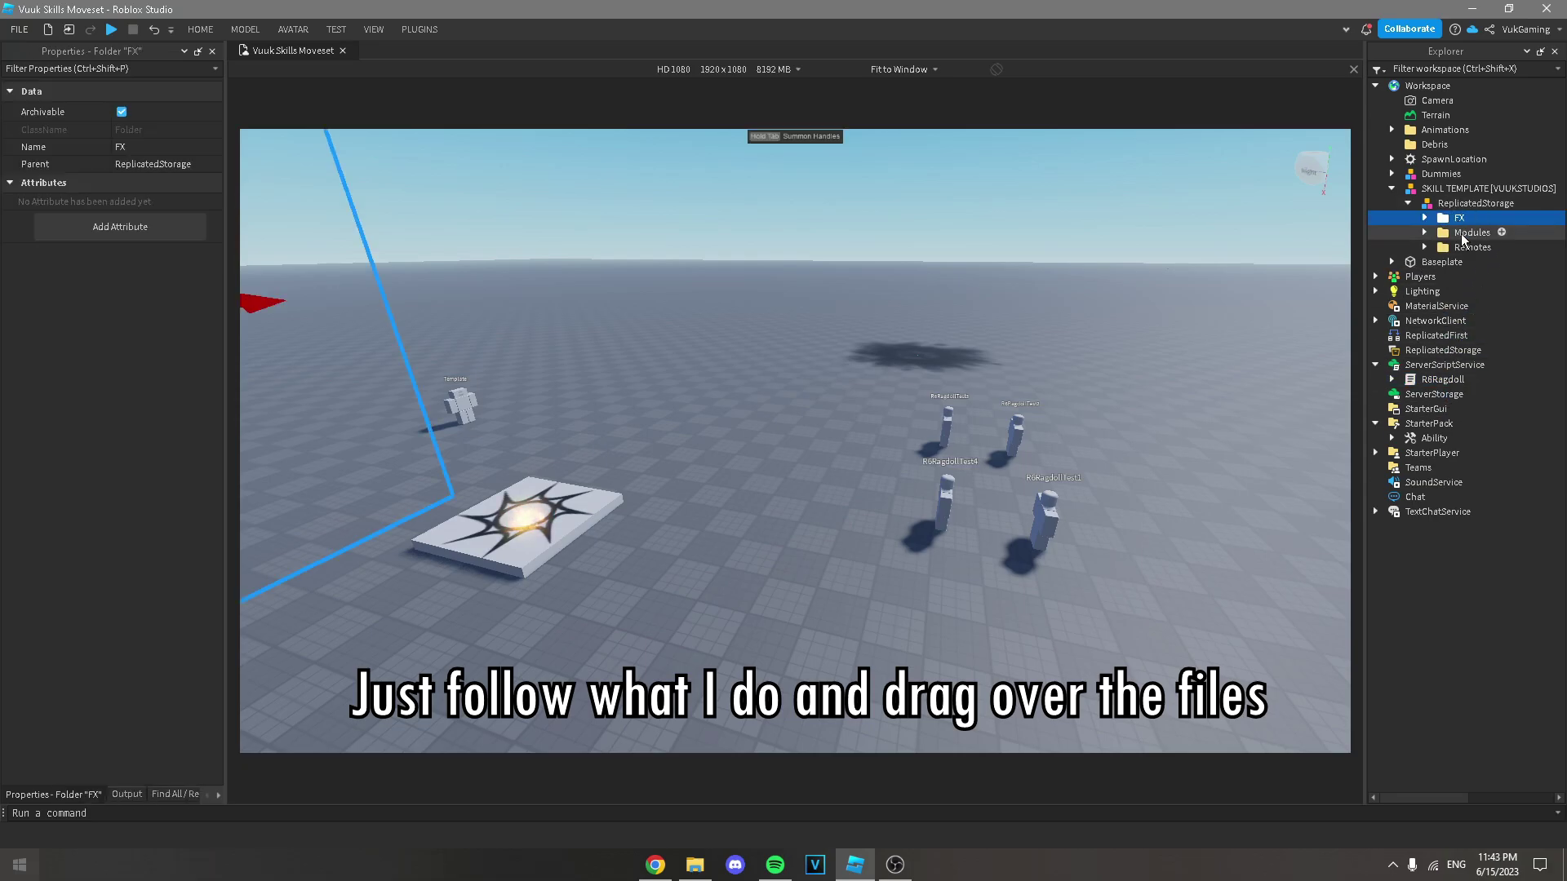
double_click(1462, 235, "ctrl")
left_click(1425, 233)
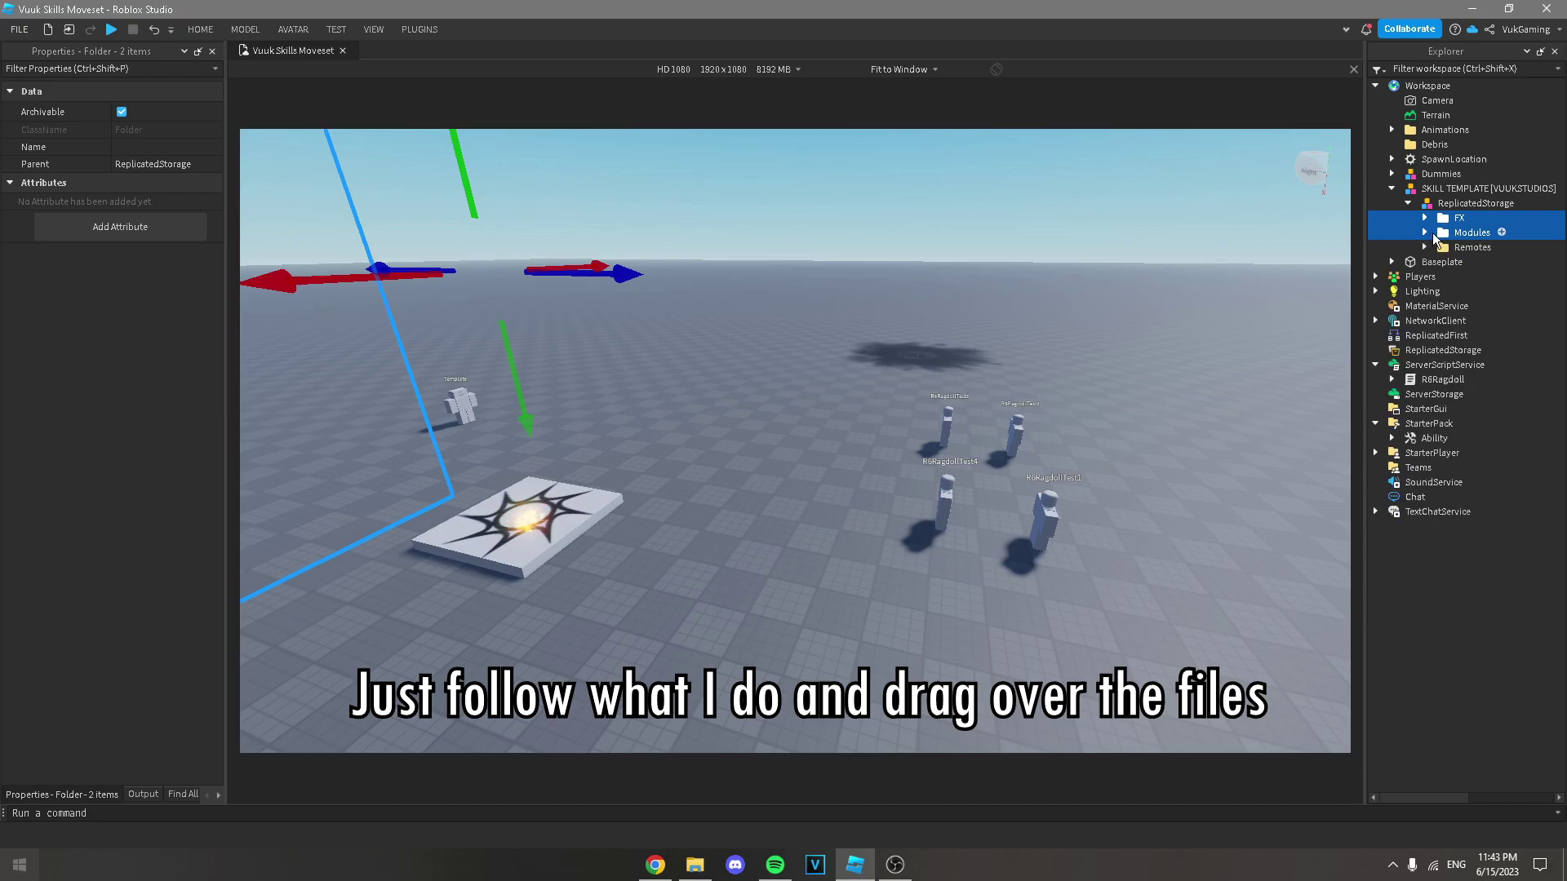
left_click(1472, 247, "shift")
left_click_drag(1473, 235, 1481, 352)
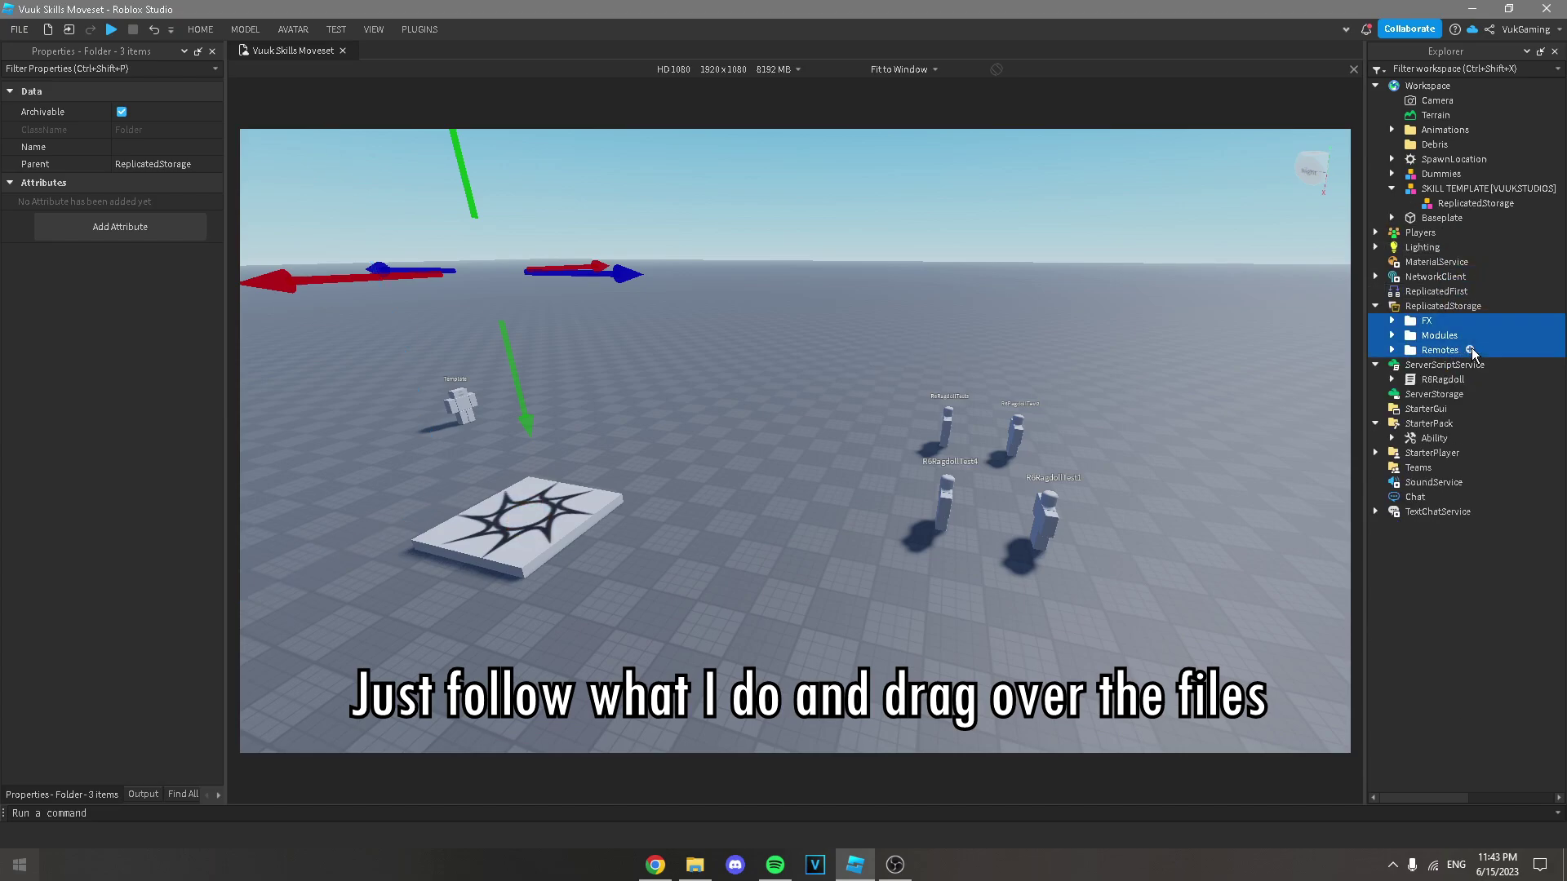
left_click(1451, 191)
key("Delete")
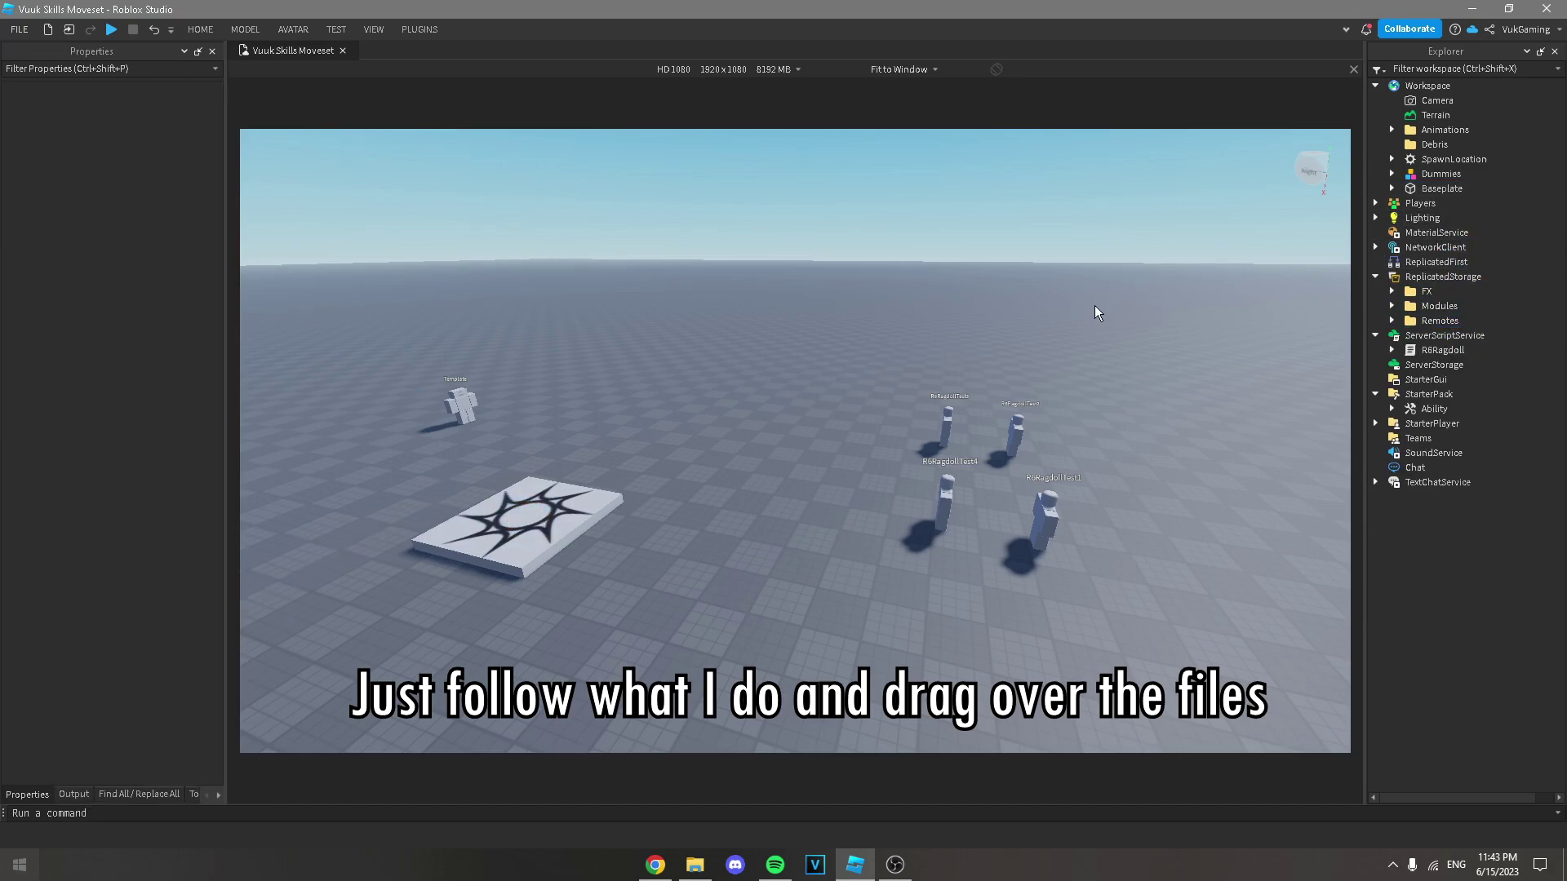
Step: Expand the Ability tool and its SkillTemplate script, and open the Template dummy in the Animation Editor
left_click(1392, 409)
left_click(1408, 453)
right_click_drag(1028, 378, 1003, 354)
key("w")
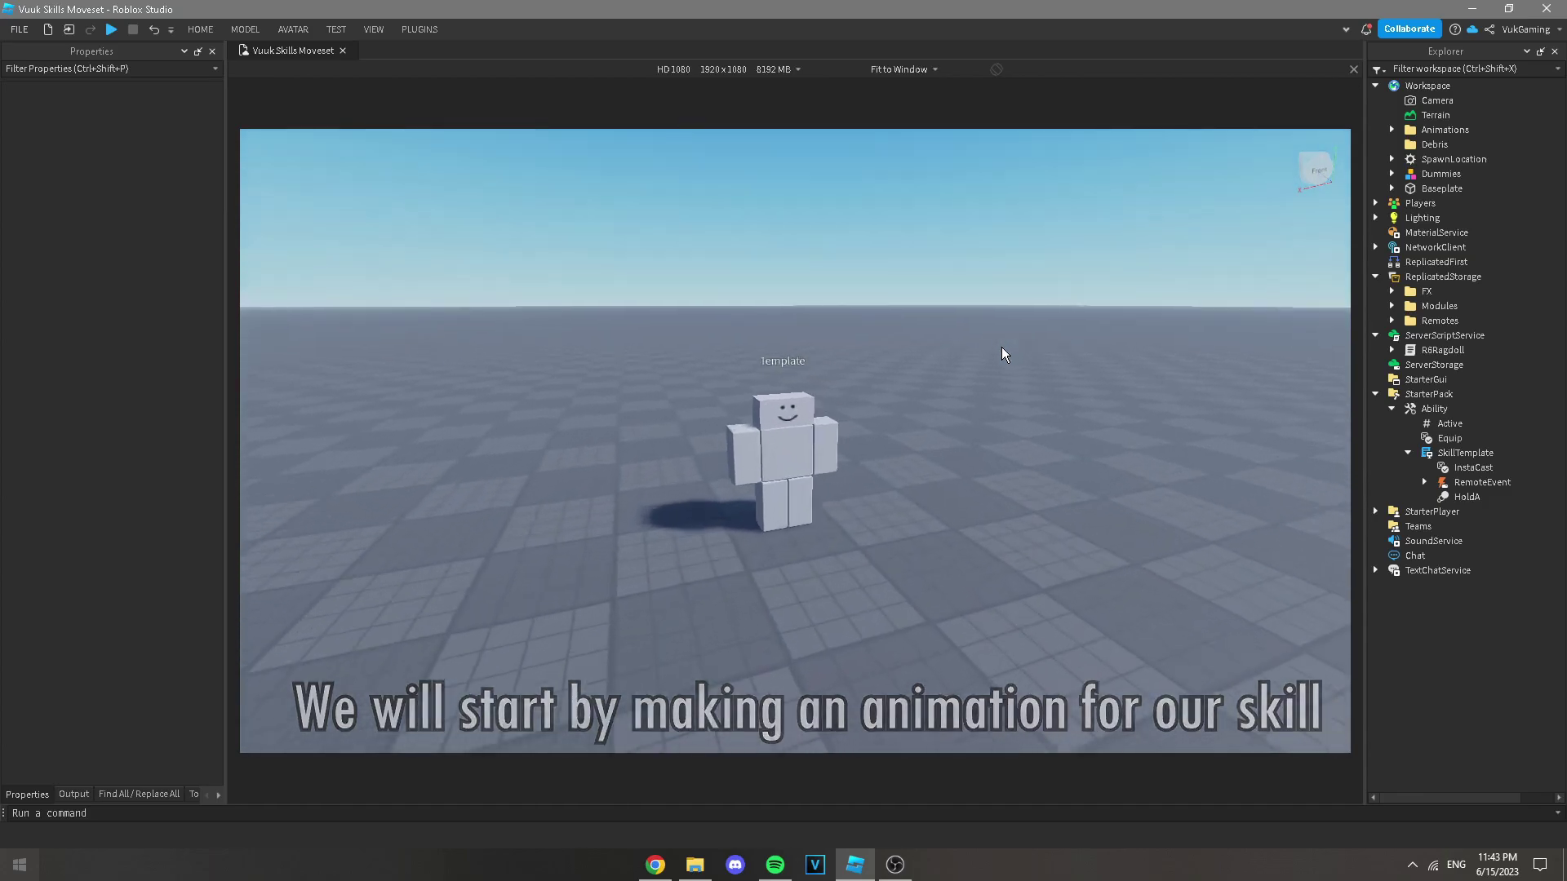
left_click(293, 30)
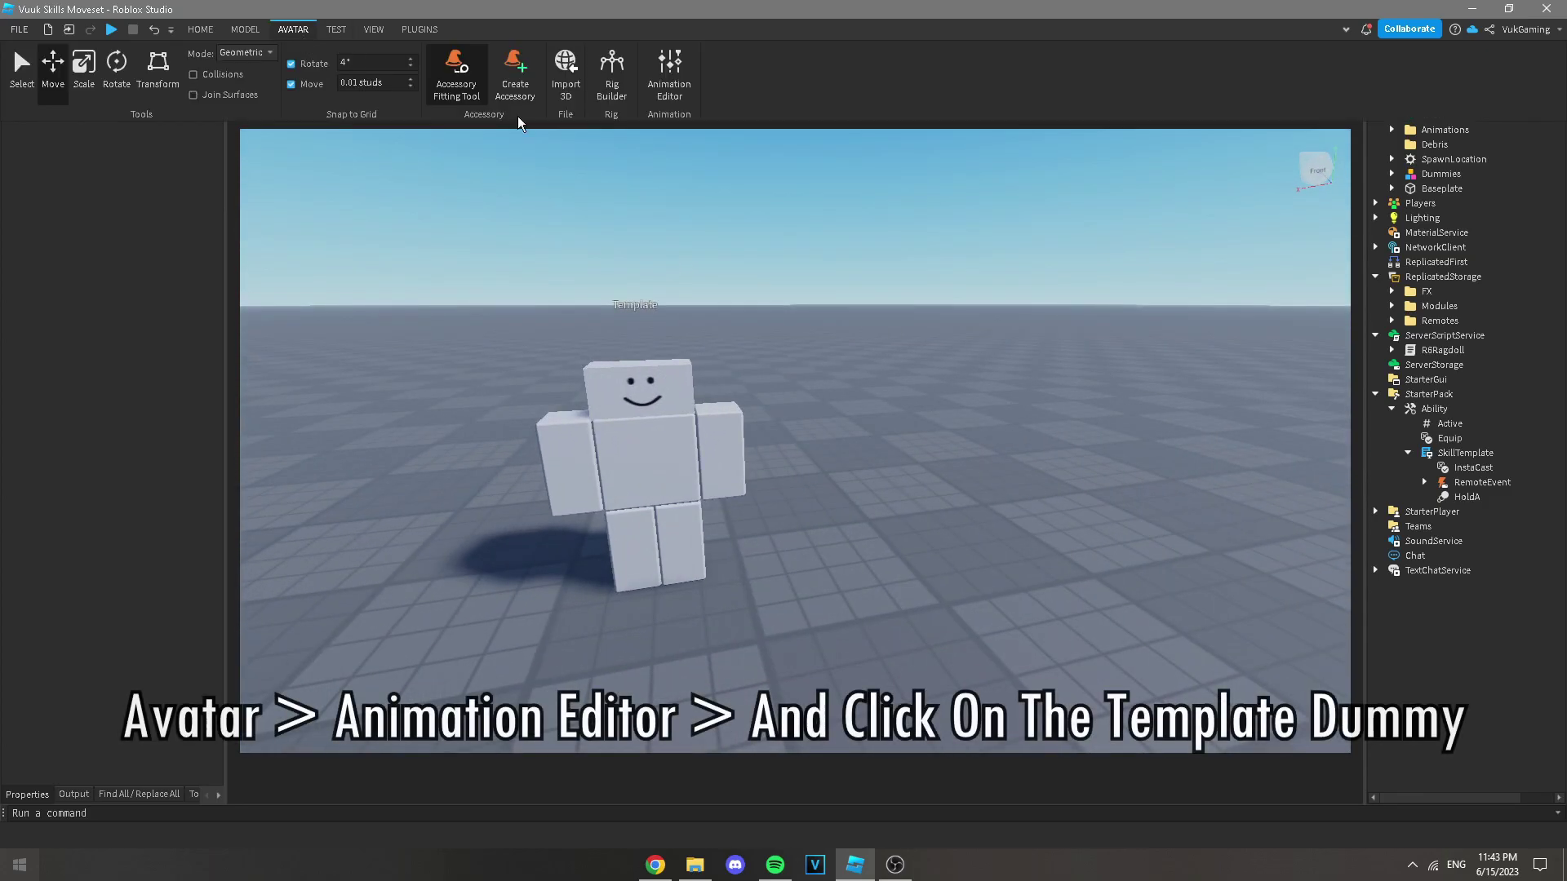
left_click(669, 74)
left_click(661, 359)
Step: Create a new animation named Punch for the Template dummy
left_click_drag(808, 299, 905, 363)
left_click(877, 375)
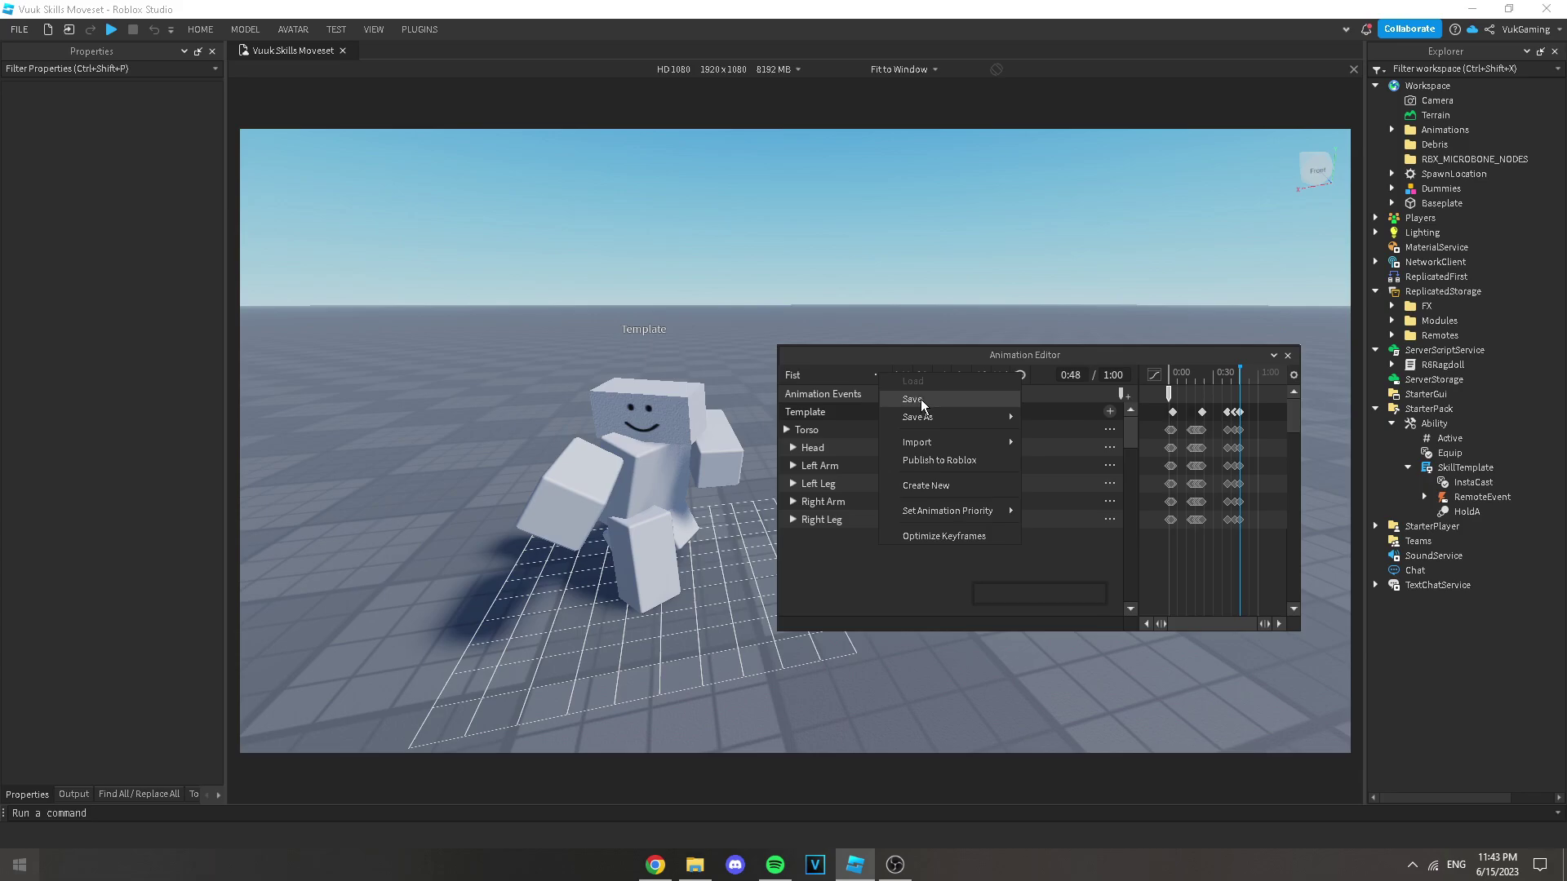
left_click(951, 487)
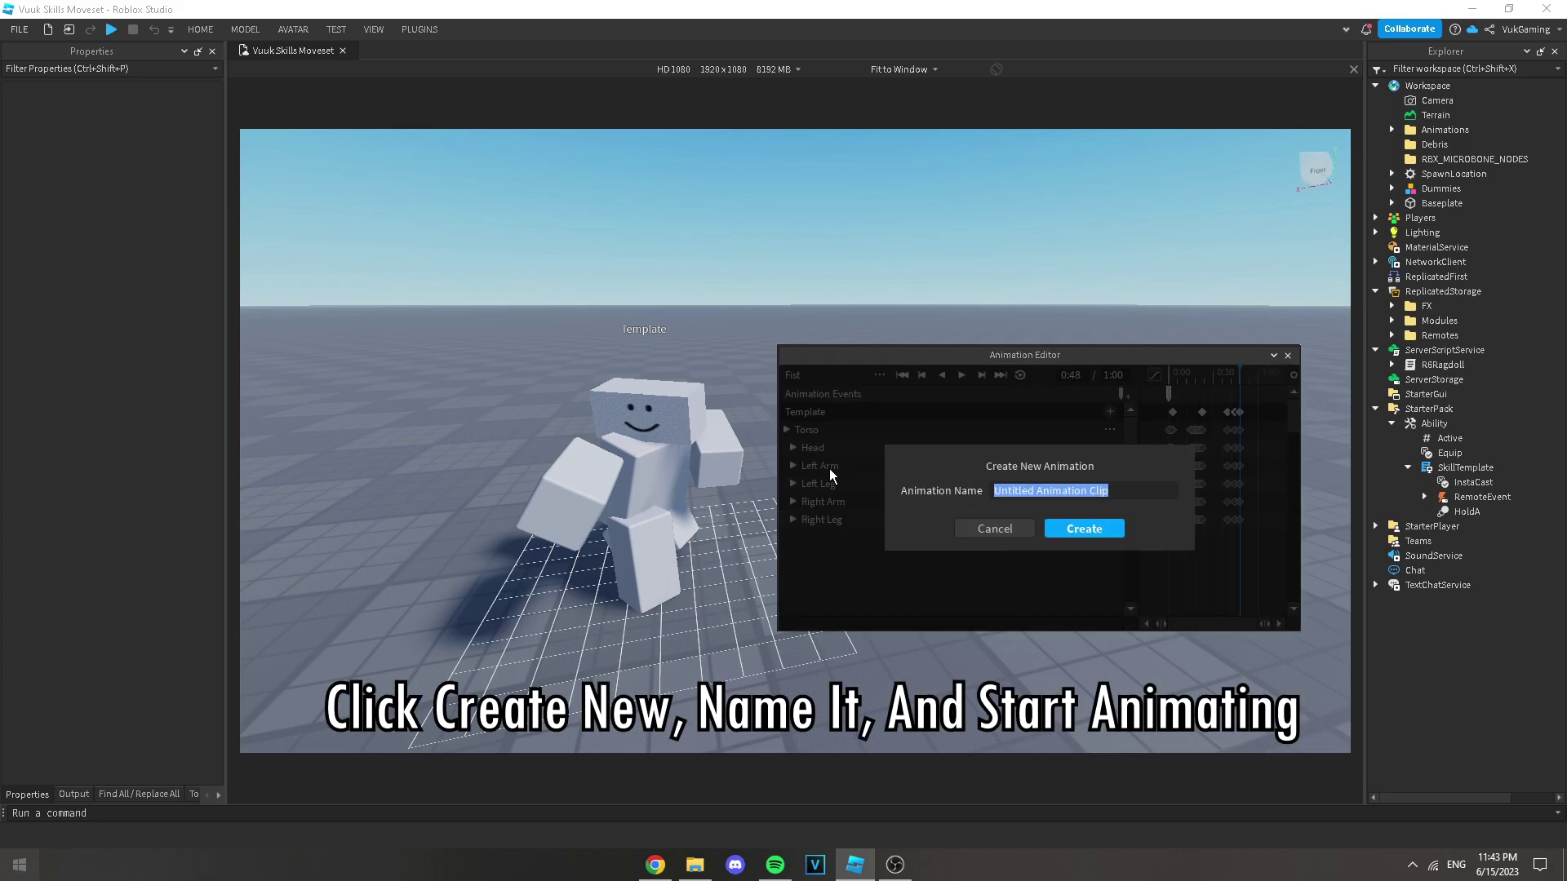
type("Punch")
key("Return")
Step: Reposition and widen the Animation Editor window so it sits below the dummy
scroll(583, 427, "up", 2)
right_click_drag(584, 427, 585, 438)
scroll(584, 437, "down", 3)
left_click_drag(883, 355, 552, 553)
left_click_drag(974, 657, 1238, 657)
left_click_drag(943, 538, 943, 649)
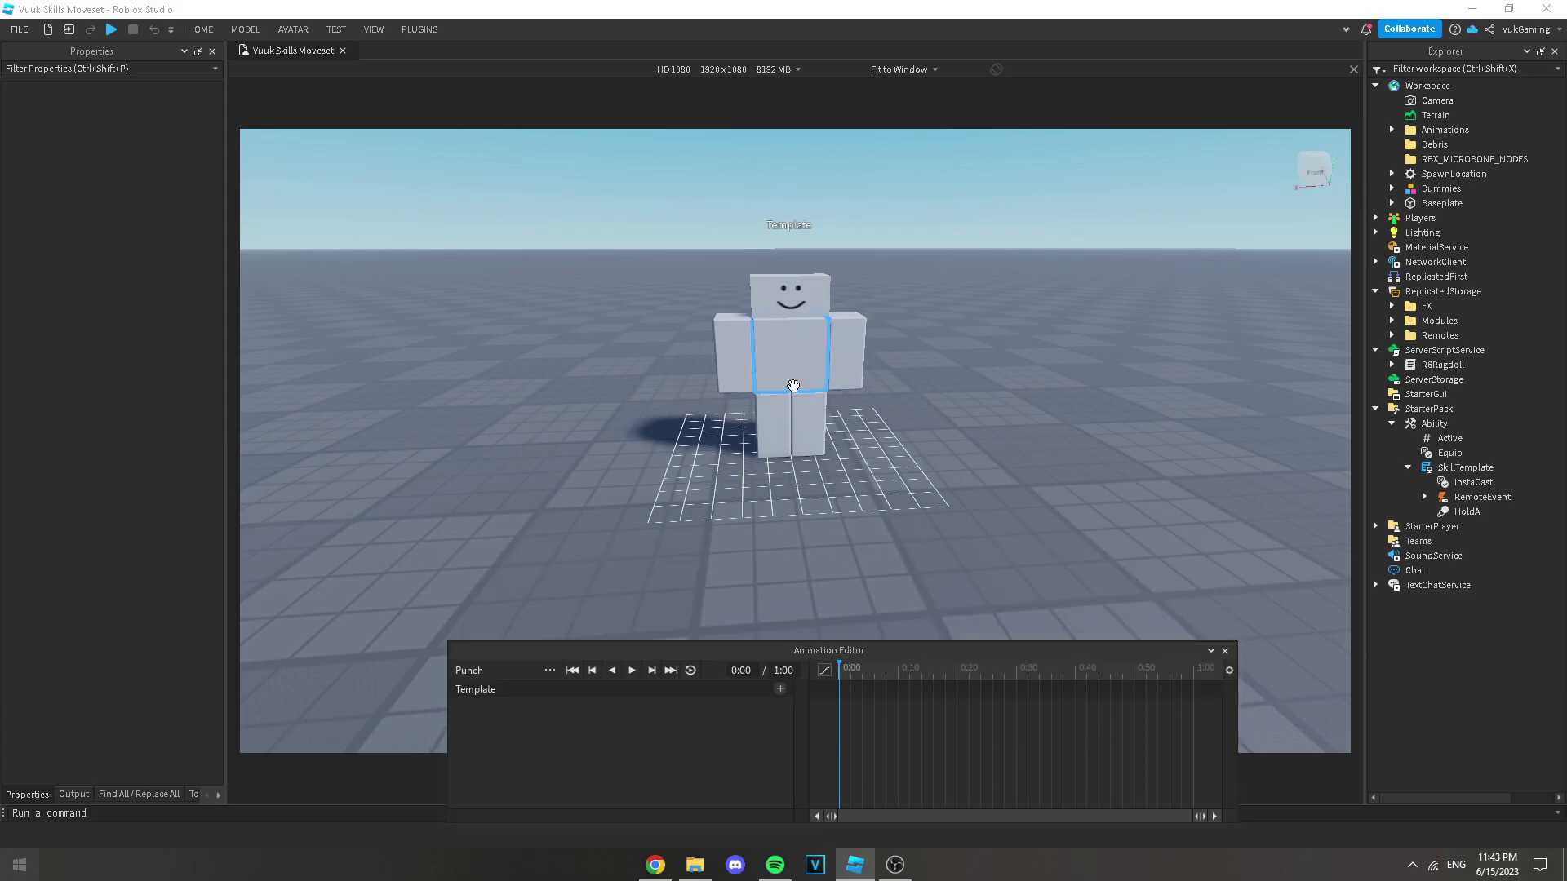
Step: Rotate the dummy's torso slightly in the Punch animation's 0:00 pose
left_click(776, 376)
key("w")
key("a")
left_click_drag(857, 395, 837, 409)
Step: Rotate the dummy's right arm up and outward from the body at 0:00
left_click(731, 335)
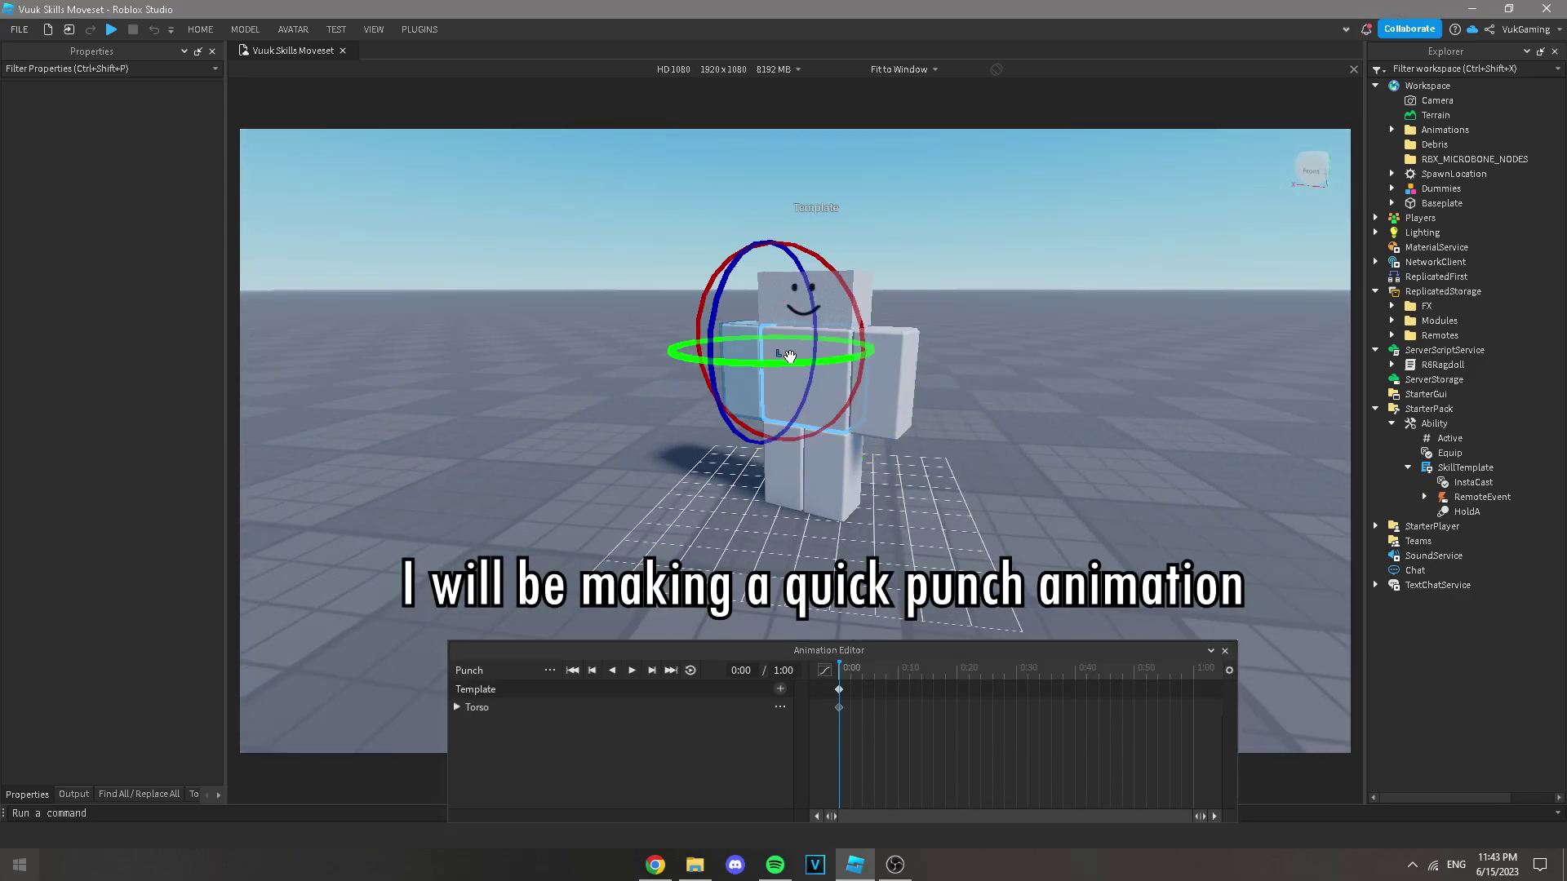
left_click_drag(788, 356, 733, 372)
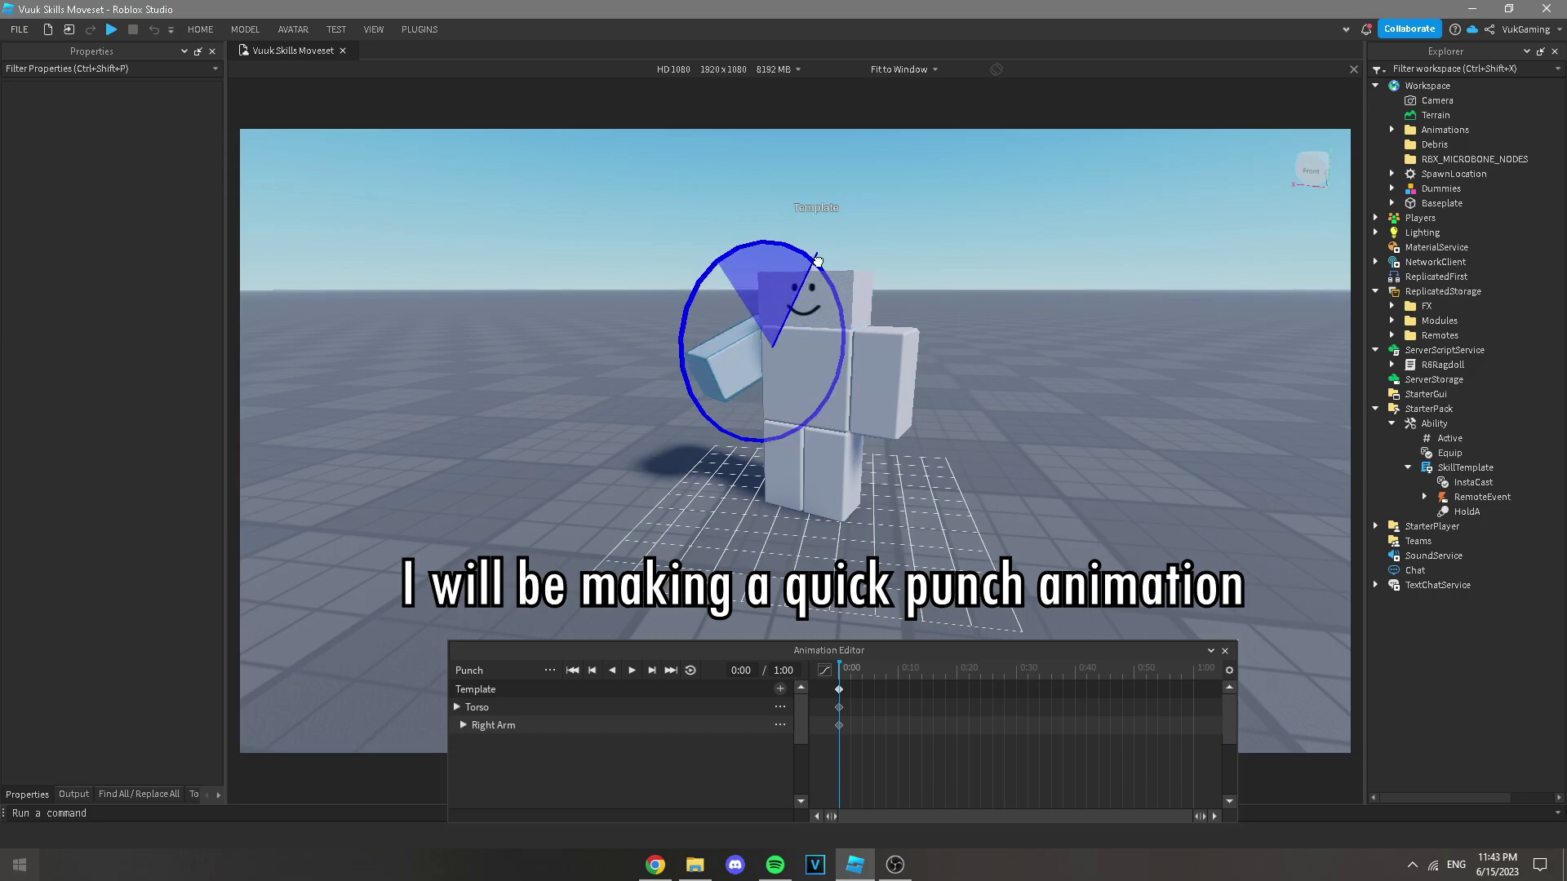
left_click_drag(754, 383, 767, 382)
right_click_drag(767, 382, 849, 399)
Step: Shift the raised right arm at the shoulder and refine its rotation at 0:00
left_click_drag(850, 399, 785, 316)
key("r")
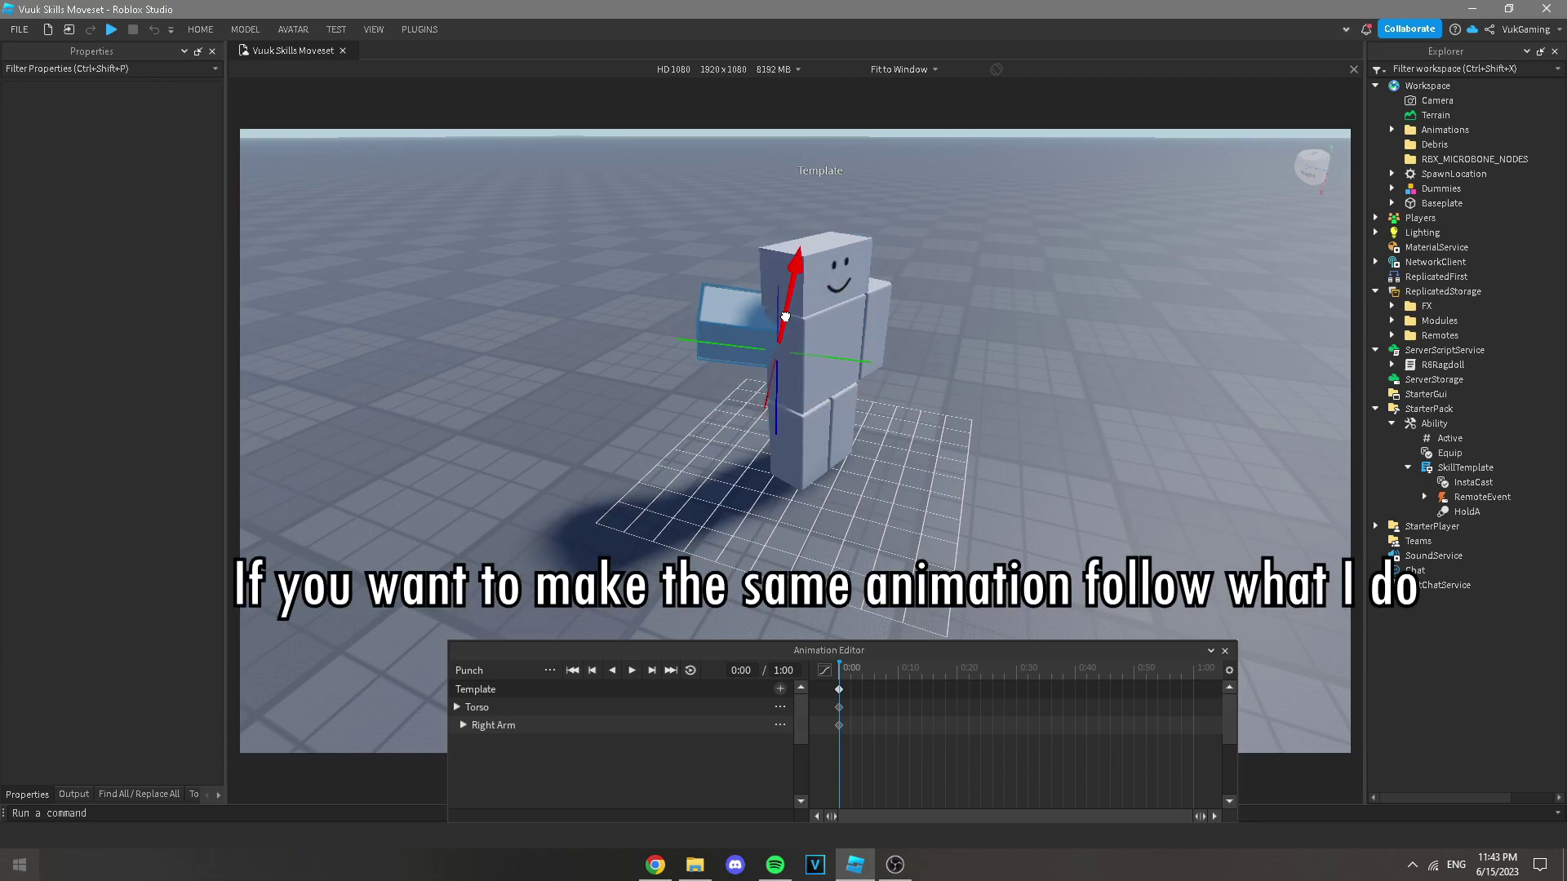
left_click_drag(784, 392, 784, 410)
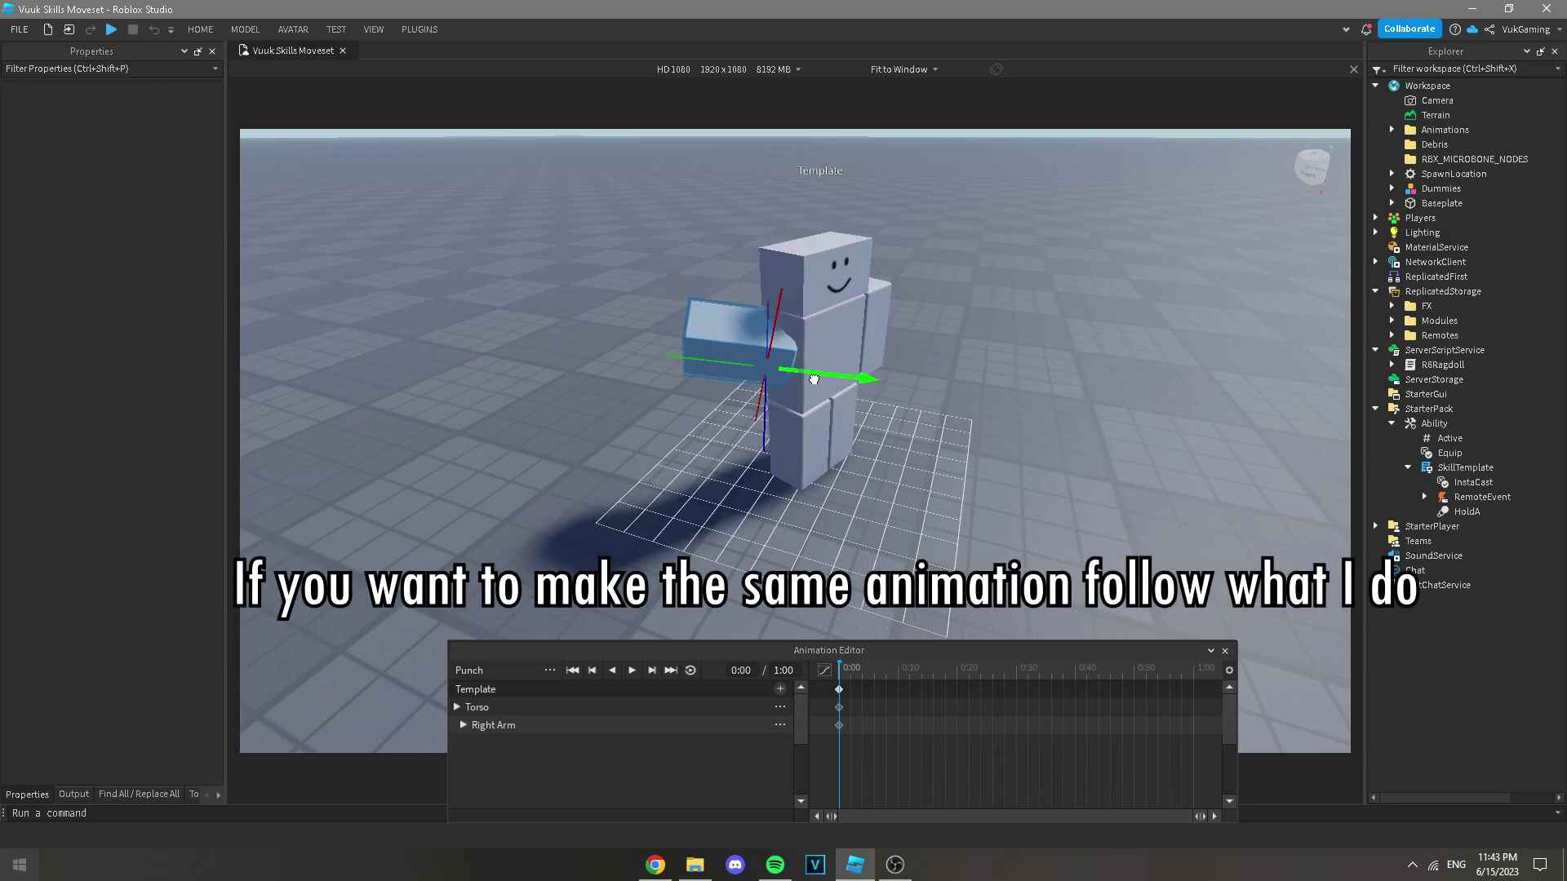
right_click_drag(809, 378, 810, 378)
key("r")
left_click_drag(619, 409, 615, 375)
left_click_drag(578, 259, 620, 231)
left_click_drag(700, 277, 693, 224)
Step: Twist the torso further at 0:00 and readjust the raised right arm to fit the turned body
left_click(744, 294)
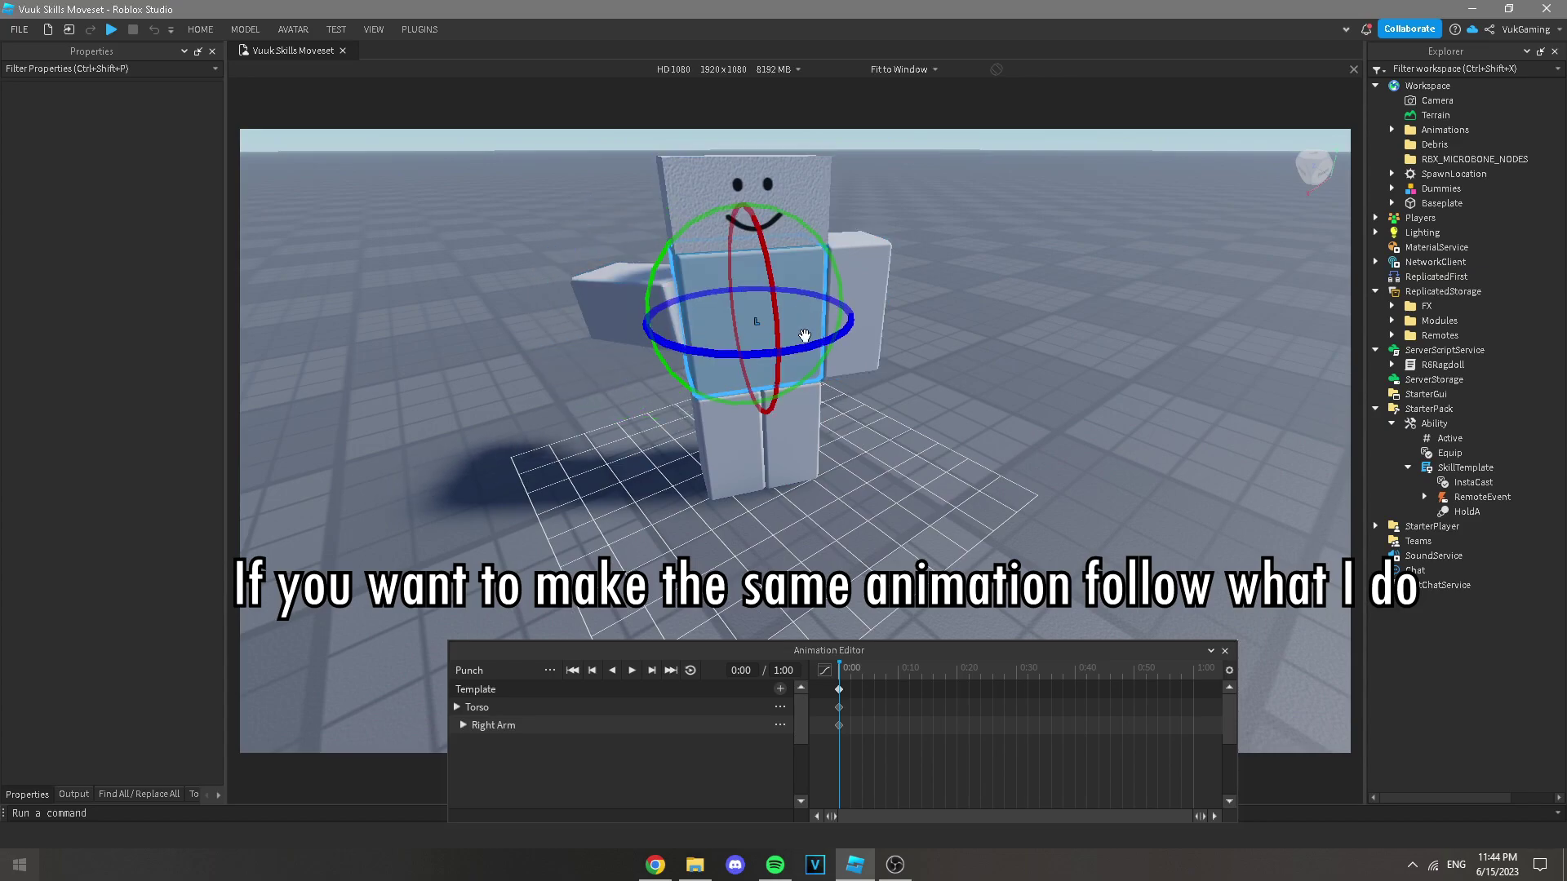
left_click_drag(803, 343, 769, 364)
right_click_drag(769, 364, 770, 364)
left_click(718, 340)
mouse_move(780, 369)
left_mouse_down()
mouse_move(898, 355)
mouse_move(799, 374)
mouse_move(885, 340)
mouse_move(792, 373)
left_mouse_up()
left_click_drag(791, 294, 788, 275)
right_click_drag(780, 262, 714, 313)
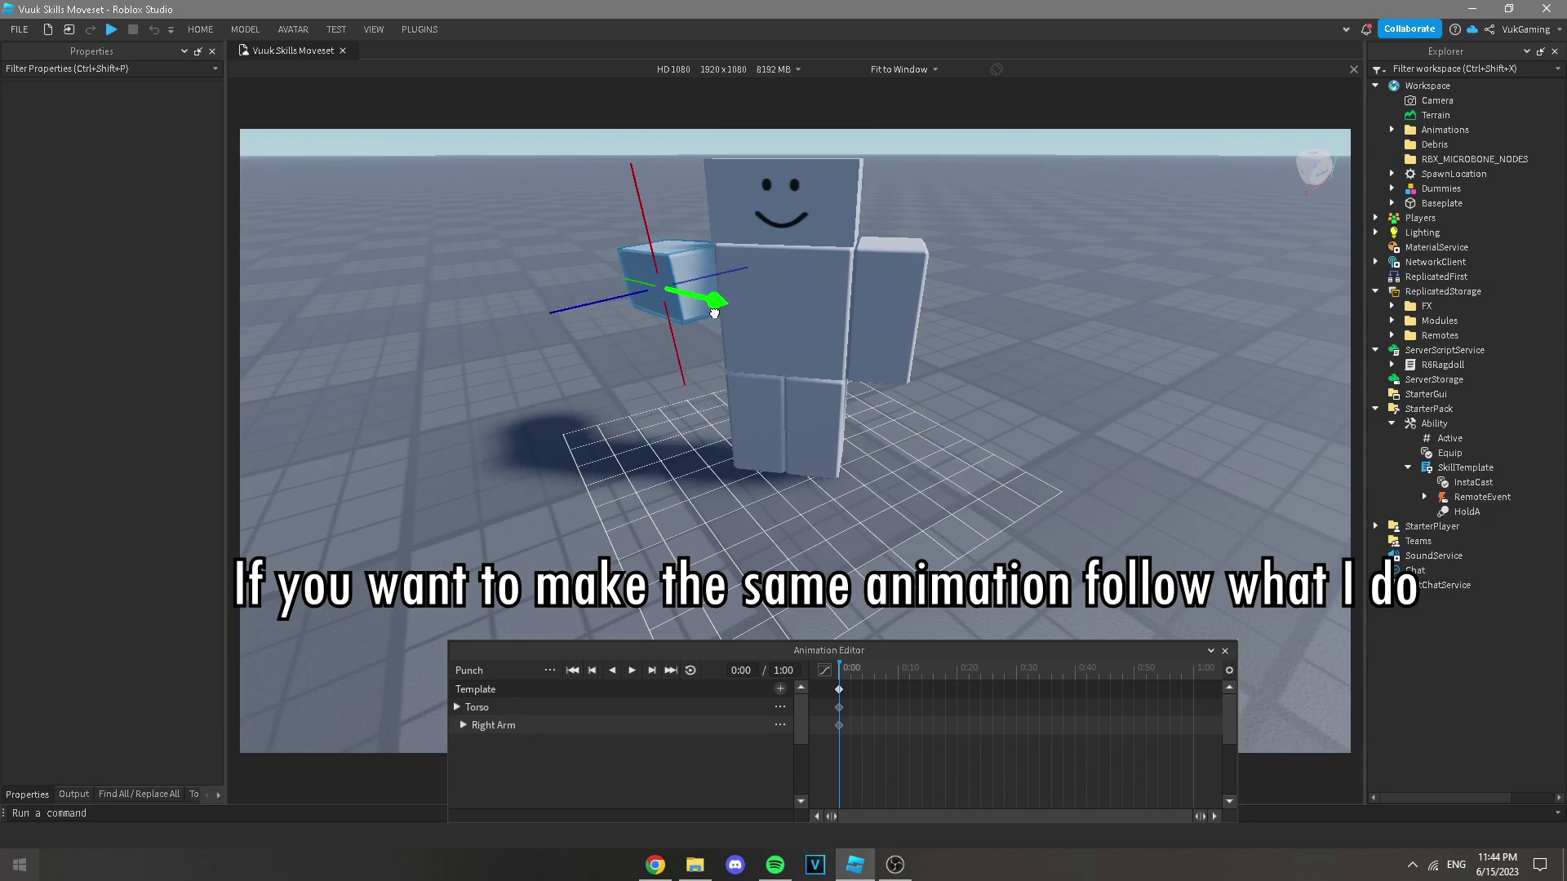
right_click_drag(603, 299, 685, 304)
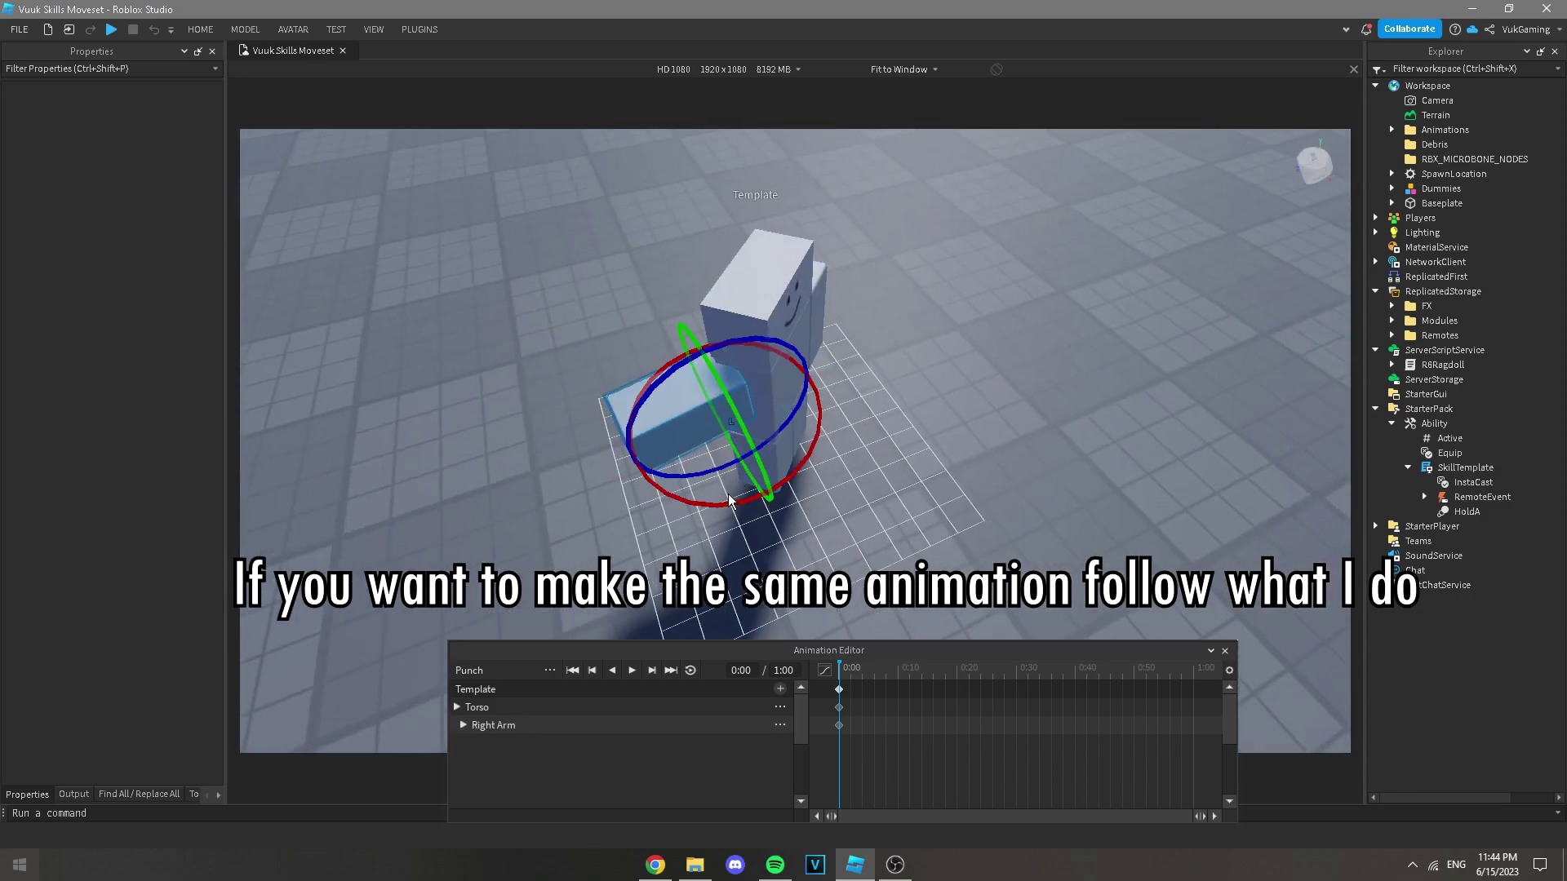
Step: Rotate and reposition the left arm at 0:00 so it points forward in front of the body
right_click_drag(731, 496, 613, 434)
key("ctrl+2")
key("r")
left_click_drag(586, 424, 609, 380)
left_click_drag(728, 356, 686, 440)
right_click_drag(686, 441, 734, 434)
left_click_drag(734, 435, 685, 438)
right_click_drag(685, 437, 866, 510)
Step: Add a windup pose at 0:09 by turning the torso, rotating and shifting the right arm, and turning the head
left_click(893, 672)
left_click(803, 401)
left_click_drag(801, 405, 878, 406)
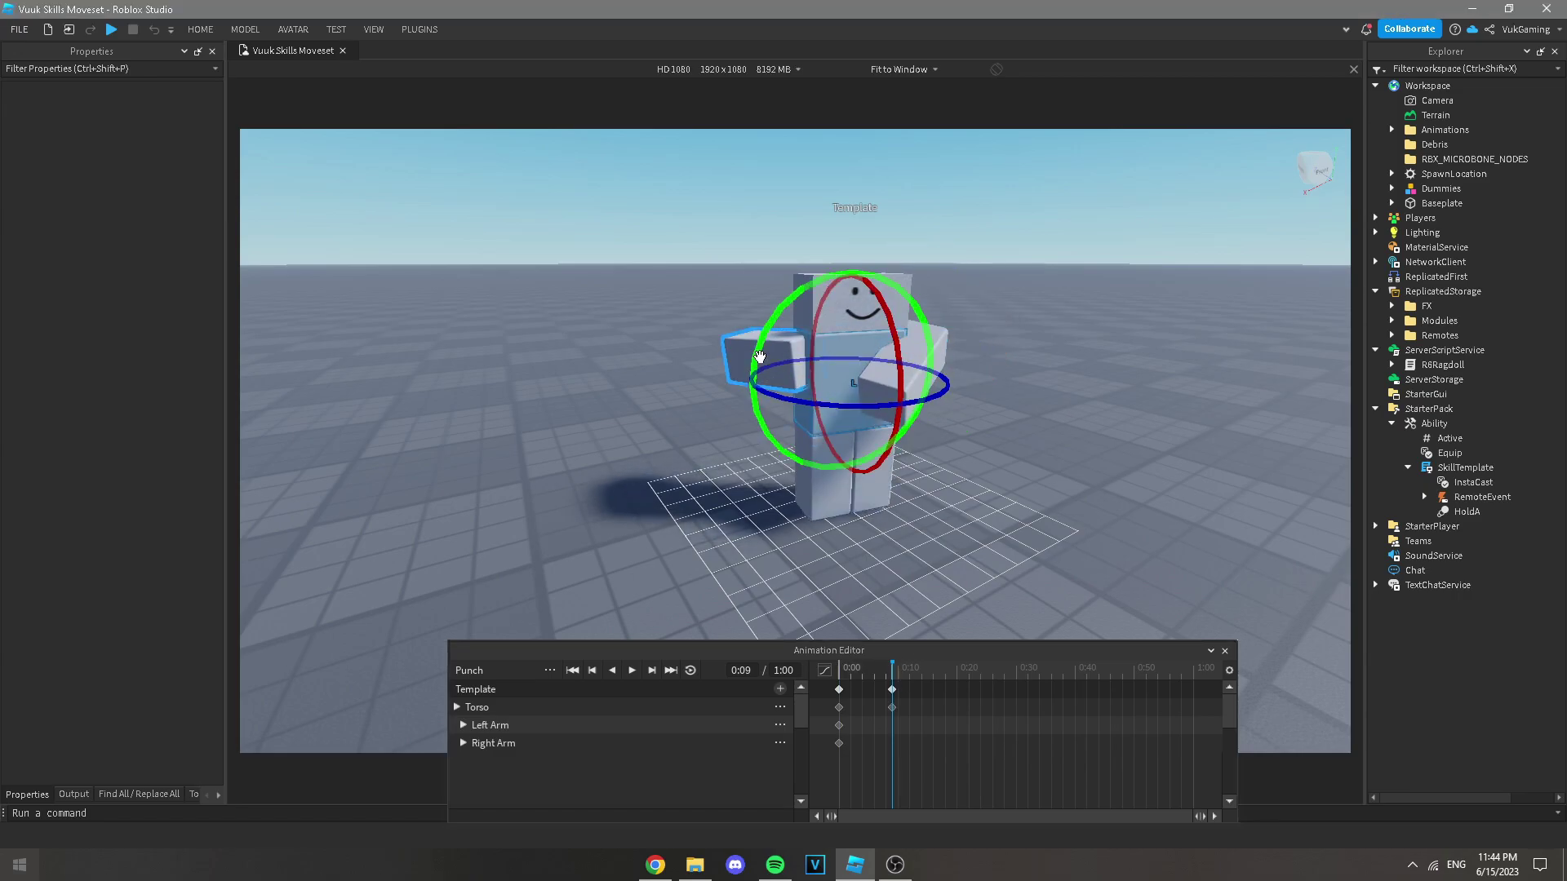
left_click_drag(765, 383, 1047, 347)
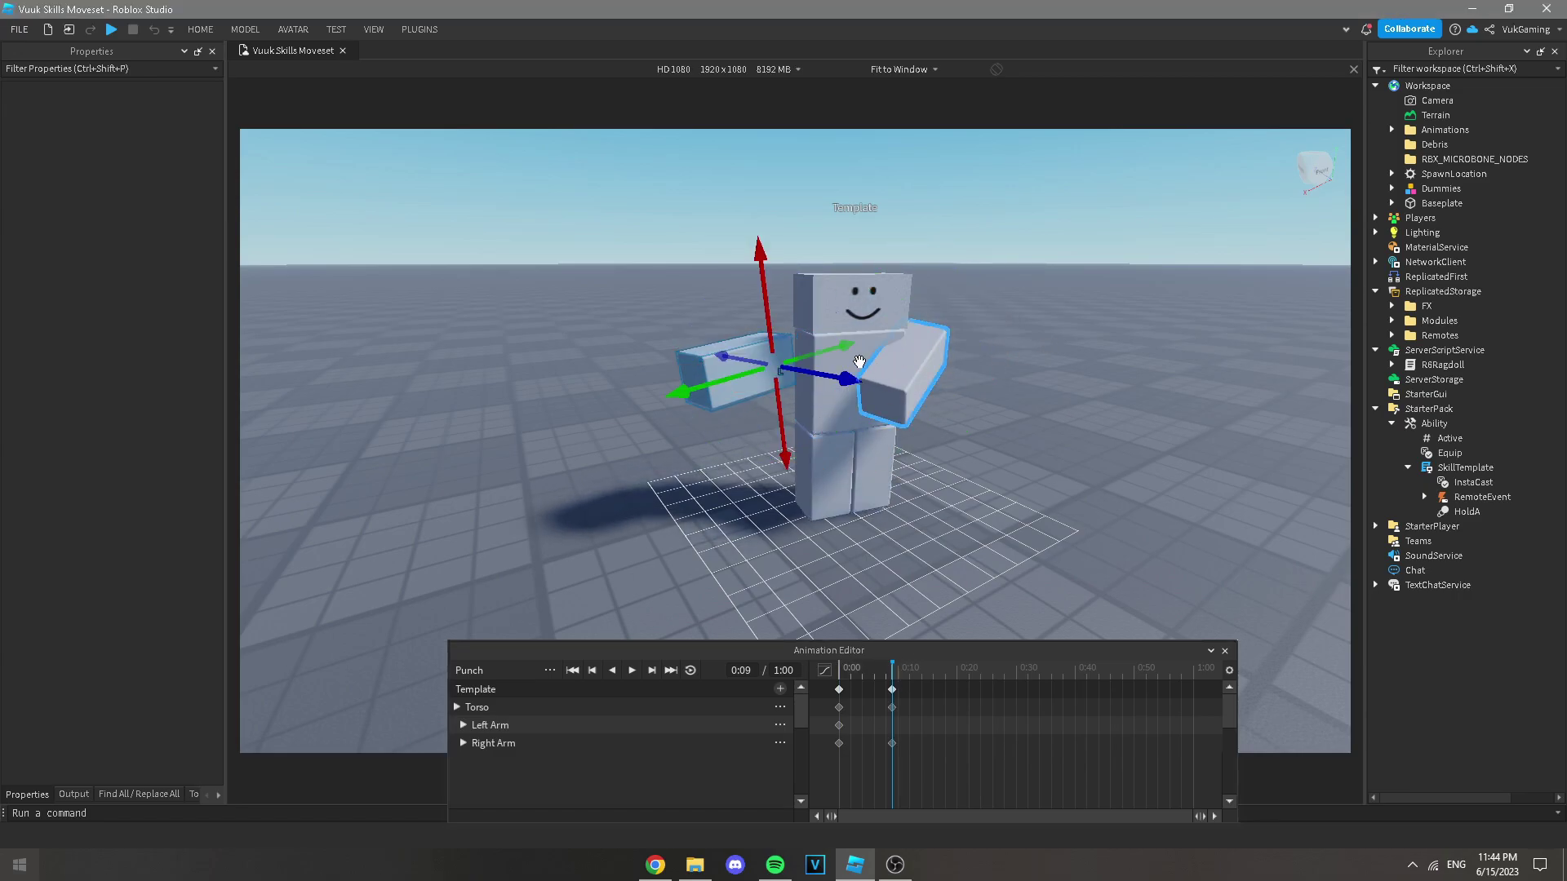
left_click_drag(853, 375, 990, 406)
left_click(815, 290)
left_click_drag(840, 345, 854, 347)
Step: Add a pose at 0:16 by rotating the torso, right leg and head
left_click(937, 671)
left_click_drag(867, 406, 912, 404)
left_click_drag(848, 482, 796, 482)
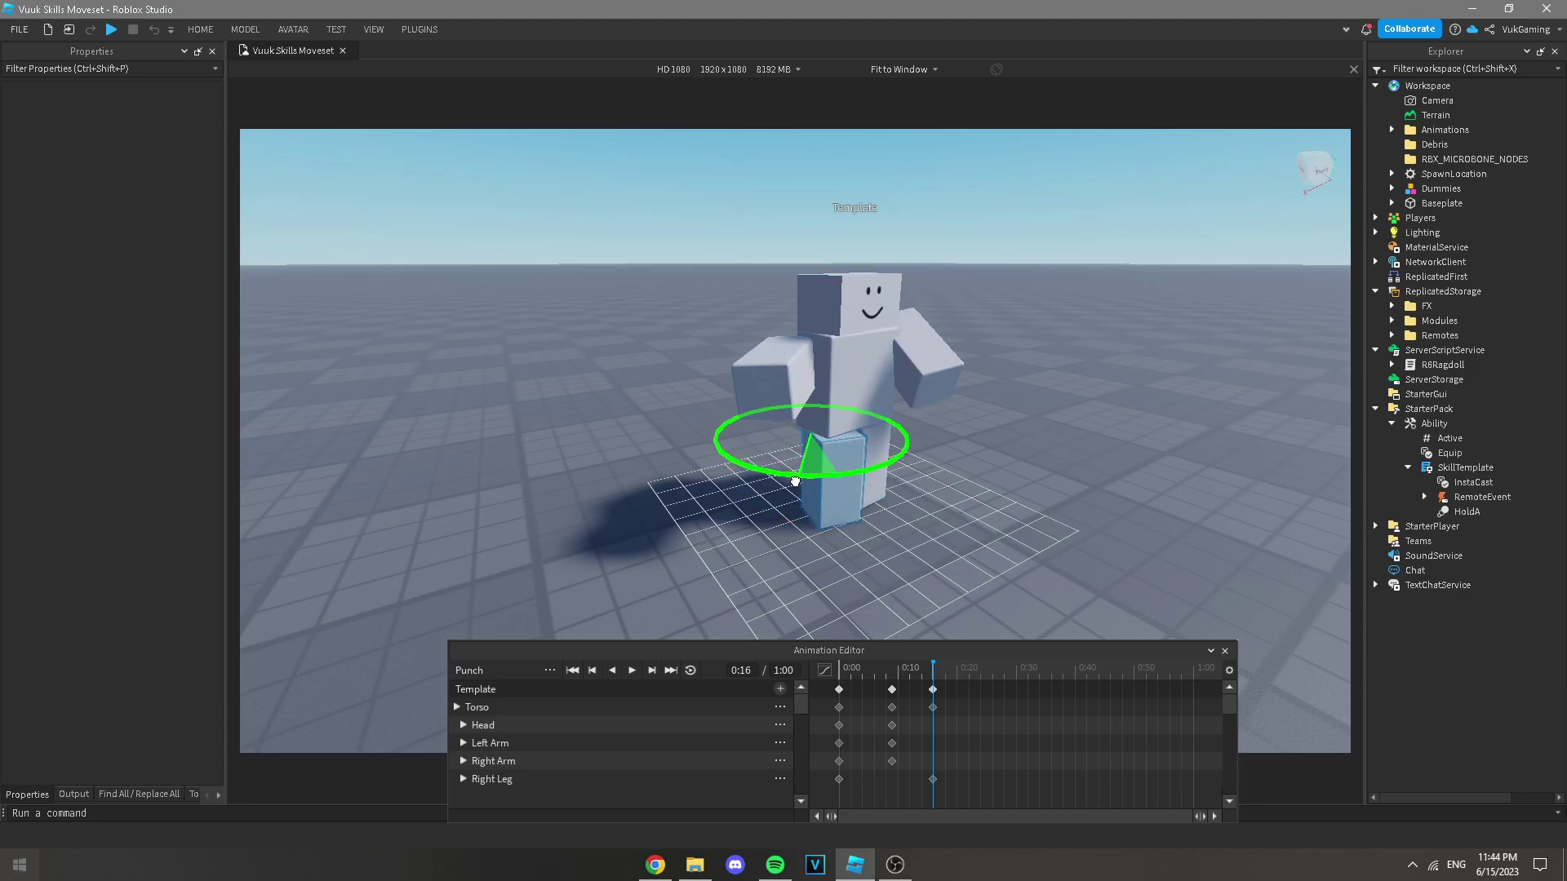
left_click_drag(853, 421, 853, 415)
key("d")
right_click_drag(852, 414, 902, 380)
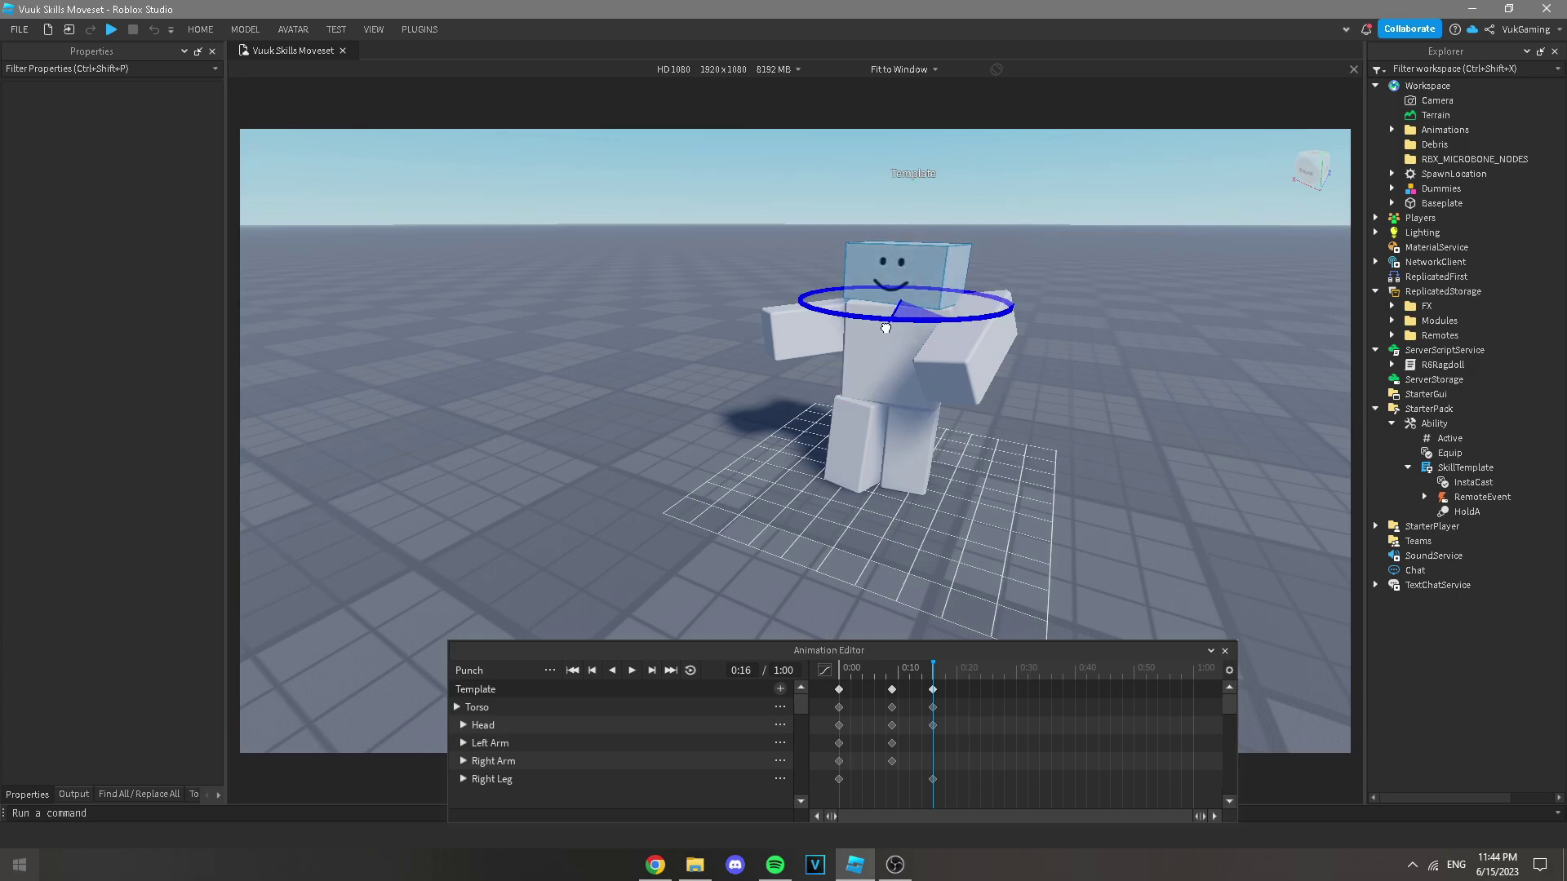
Step: Twist the torso into the punch at 0:22 and rotate the right leg to match
left_click(883, 346)
left_click(970, 674)
left_click_drag(886, 383, 983, 375)
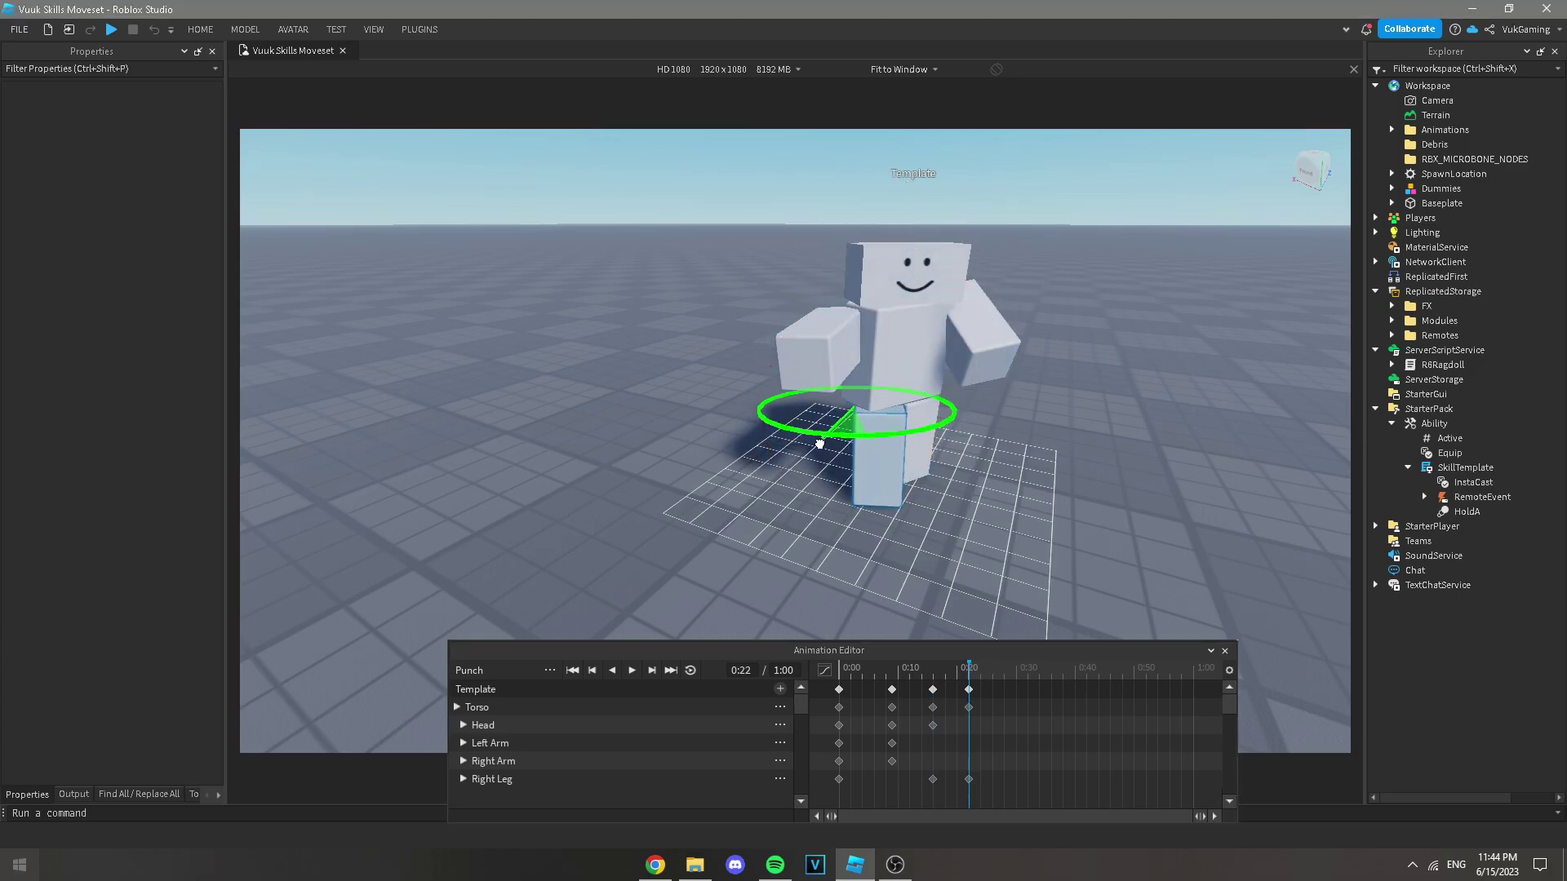
left_click_drag(800, 446, 802, 445)
Step: Pull the left arm back and extend the right arm into the punch at 0:22, and preview the animation
left_click(994, 352)
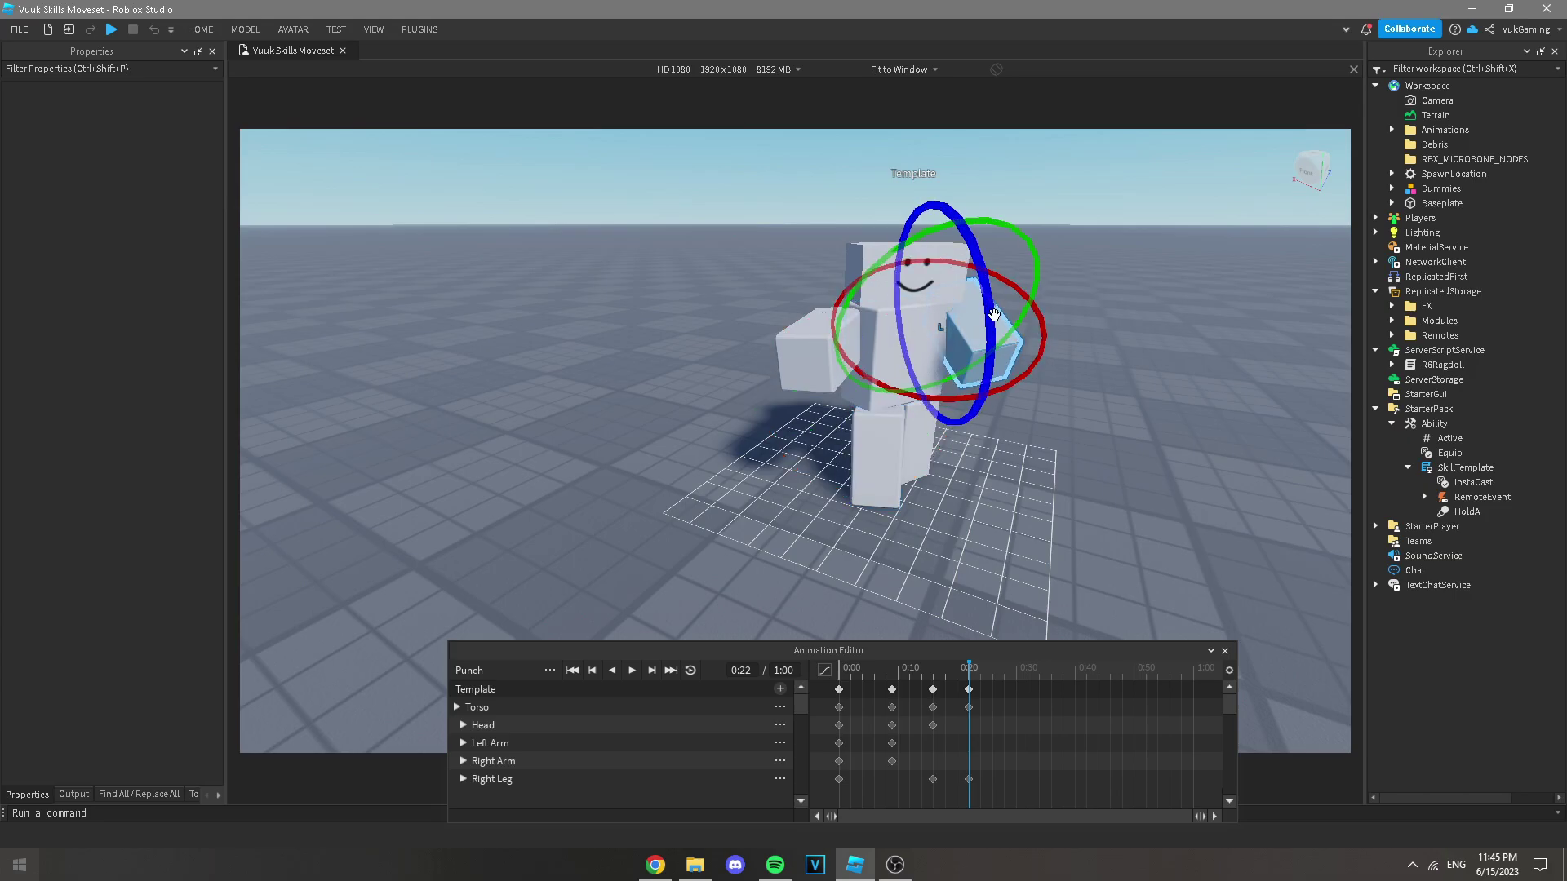
left_click_drag(868, 391, 969, 405)
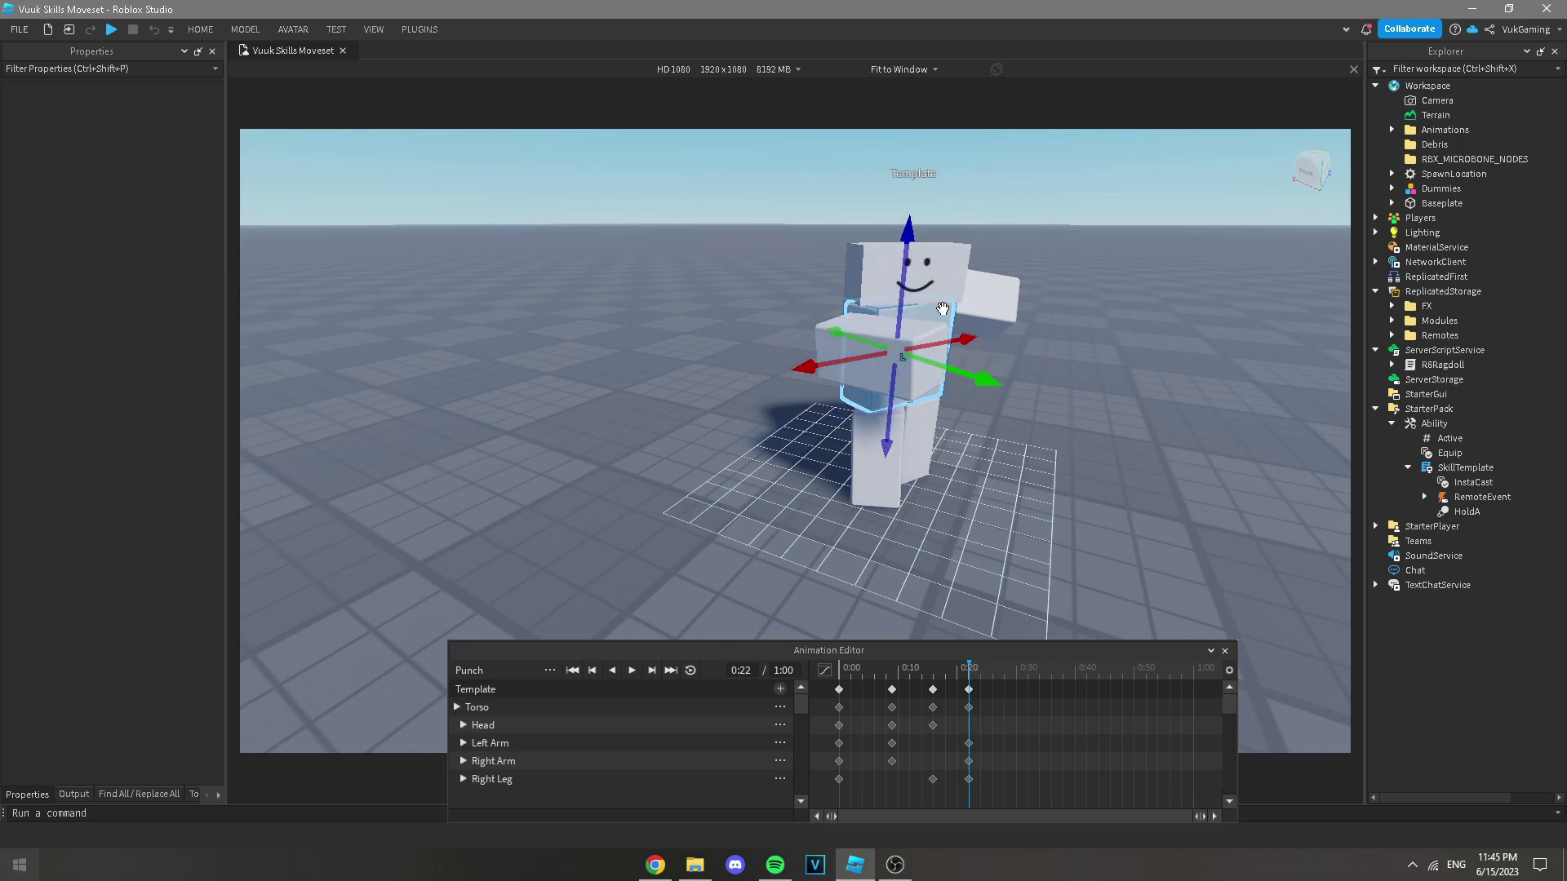
key("space")
key("space")
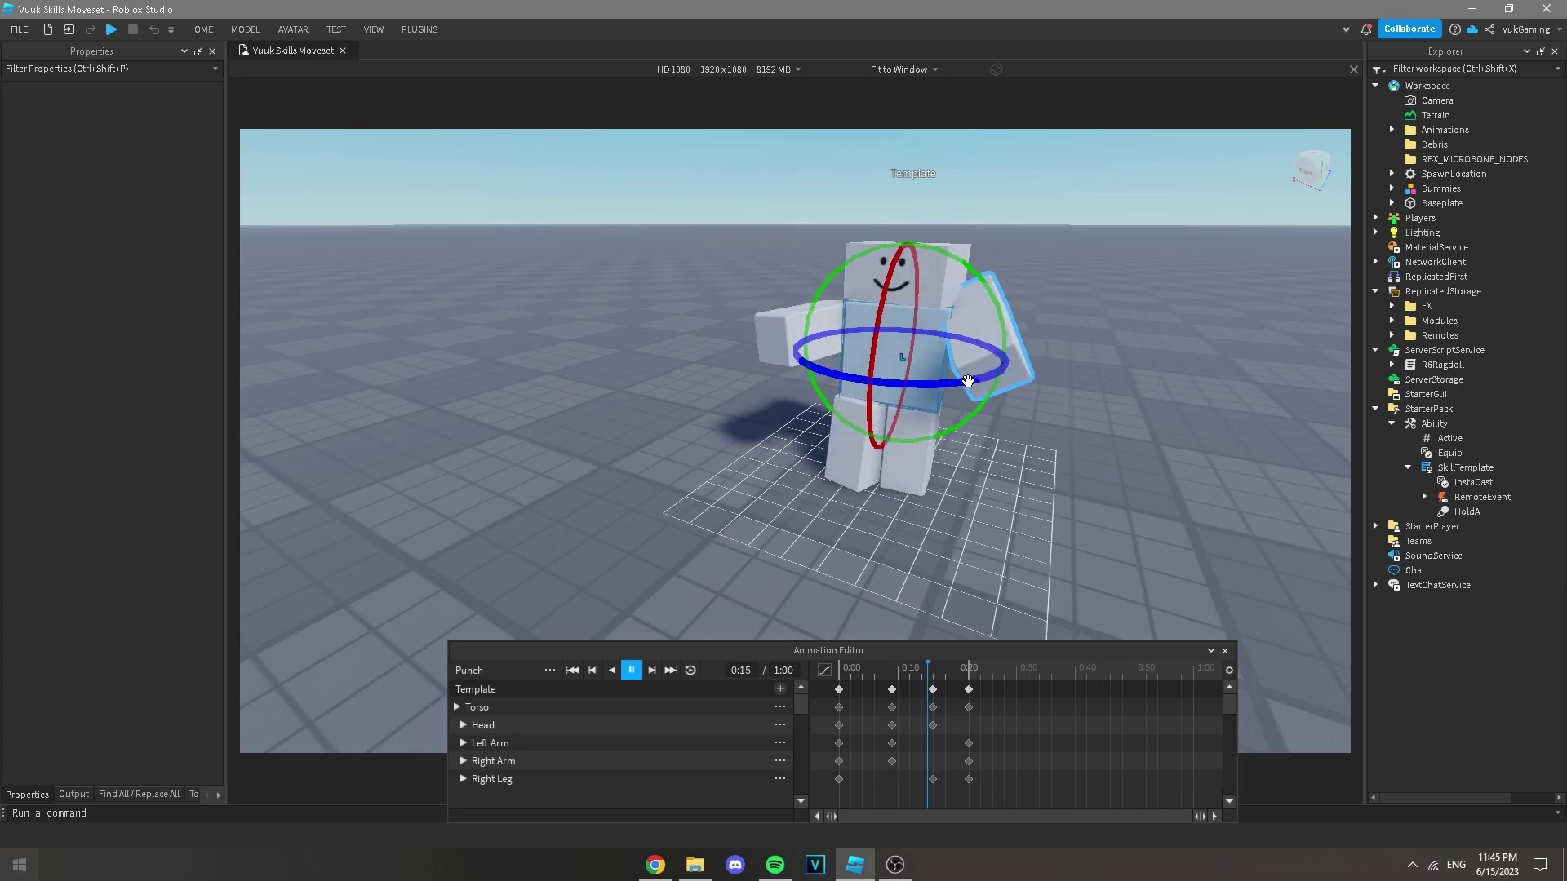
Step: Add a follow-through pose at 0:51 by rotating the torso further and leaning it forward, and play the animation
left_click_drag(1092, 680, 1148, 679)
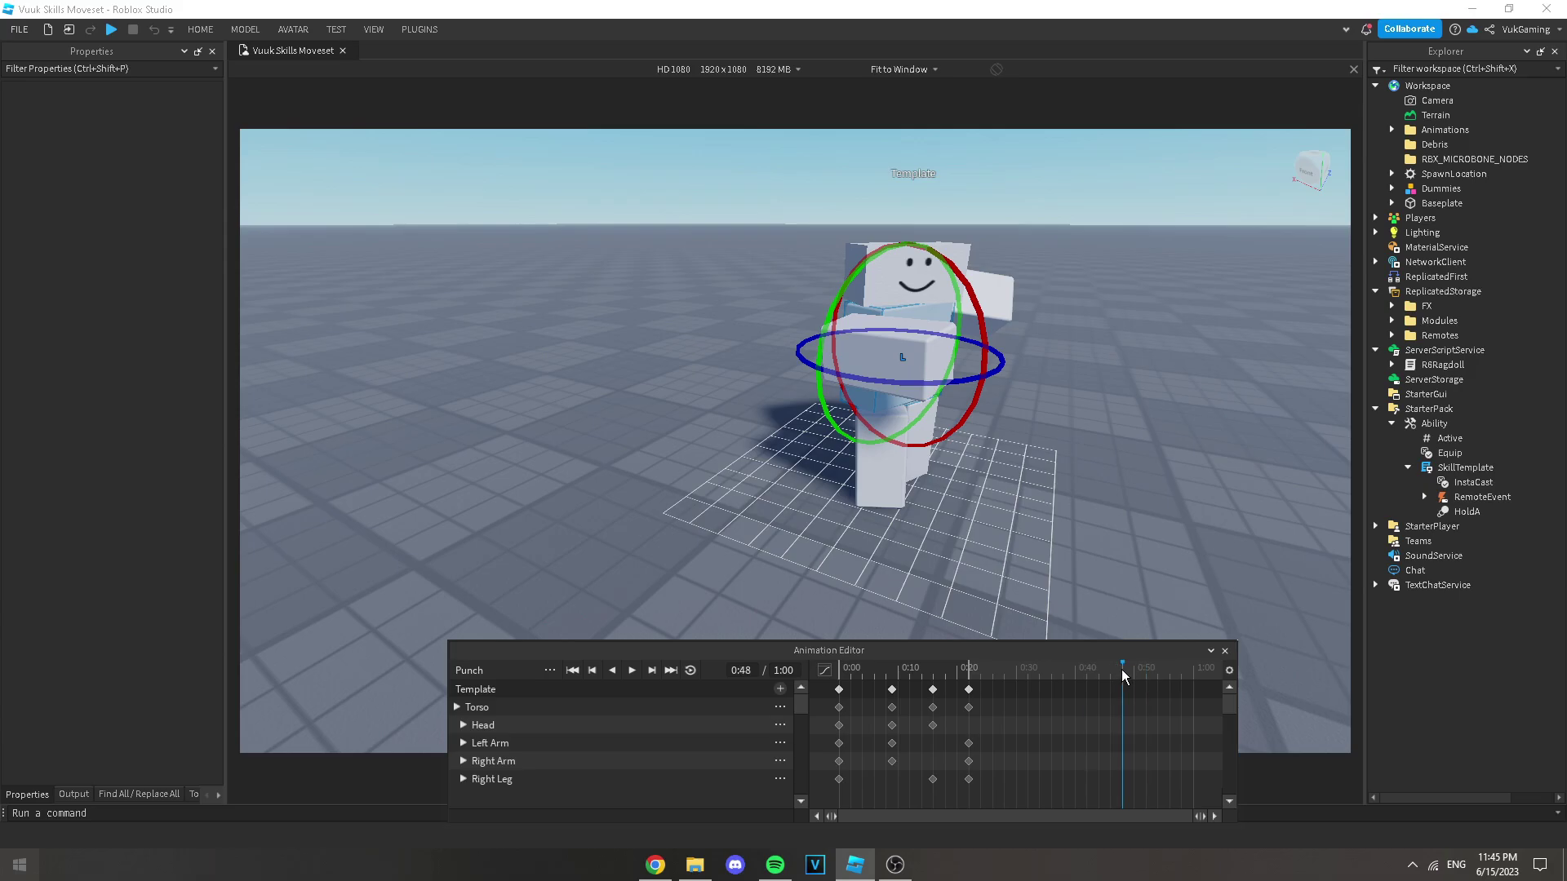
right_click_drag(934, 390, 944, 432)
left_click_drag(802, 421, 849, 415)
left_click_drag(815, 354, 818, 378)
key("space")
right_click_drag(819, 378, 832, 378)
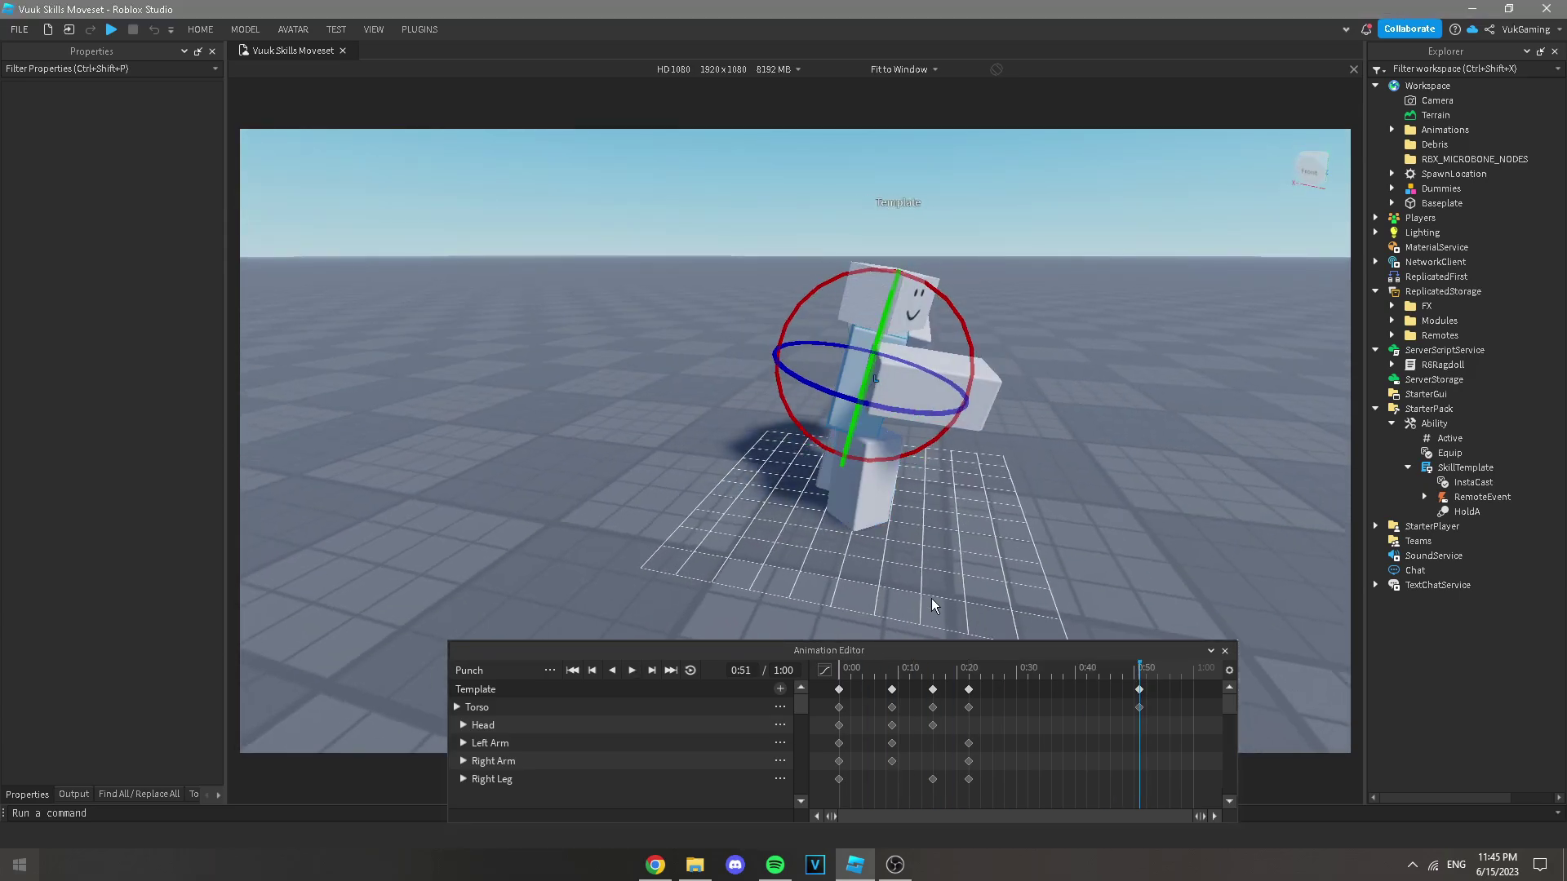
key("space")
Step: Compress the three middle keyframes toward the start, ending at about 0:08, and preview the faster punch
left_click_drag(969, 691, 856, 690)
key("space")
key("space")
right_click_drag(870, 568, 886, 567)
key("space")
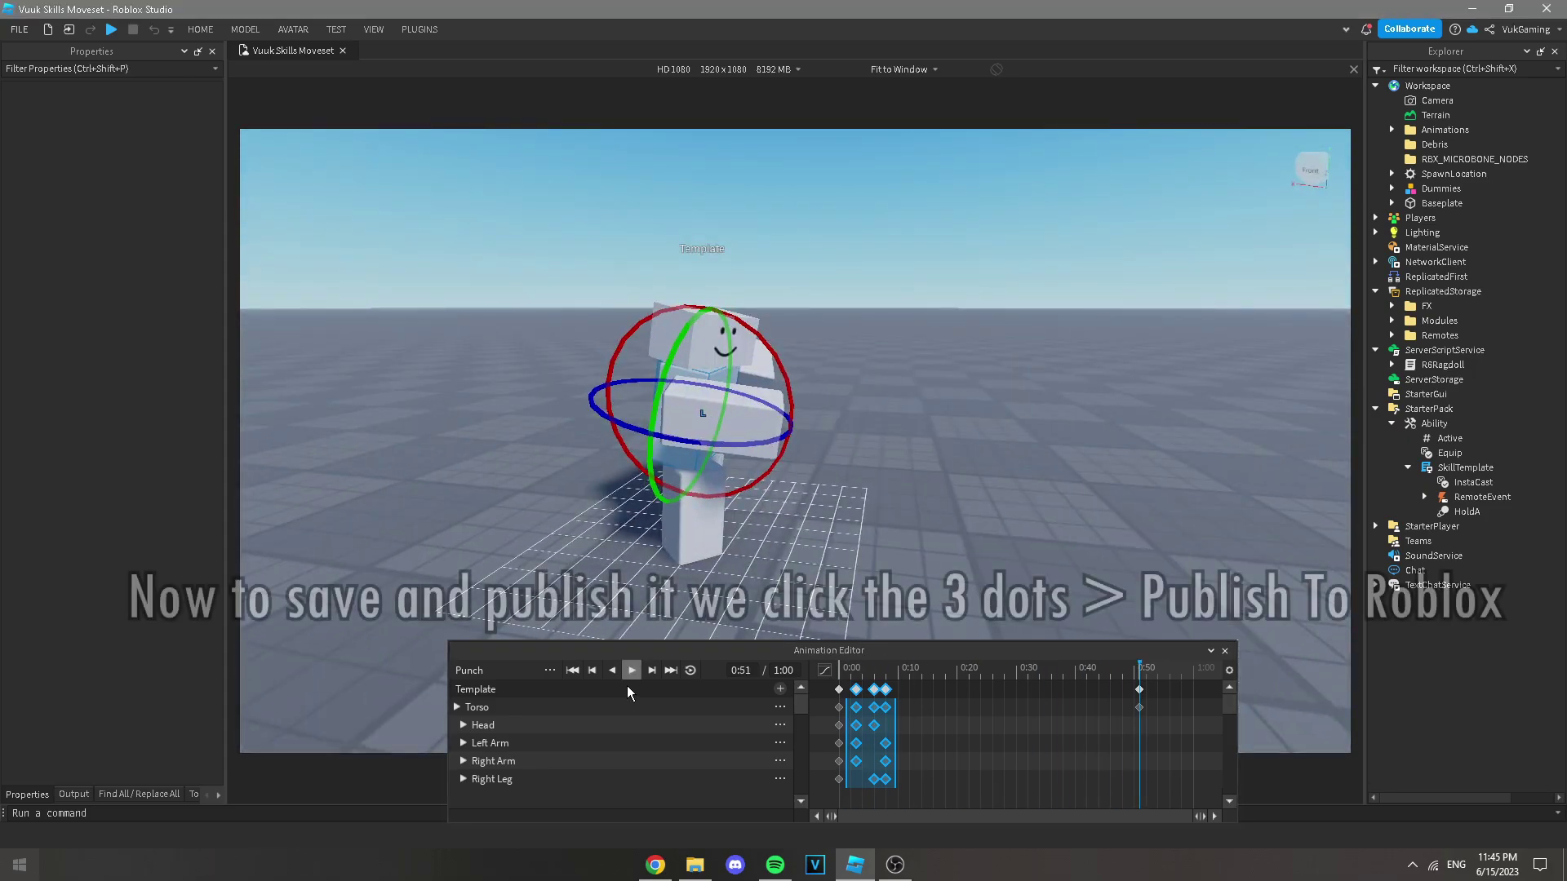
Step: Save the Punch animation and publish it to Roblox under the title Punch
left_click(550, 670)
left_click(590, 701)
left_click(550, 672)
left_click(581, 759)
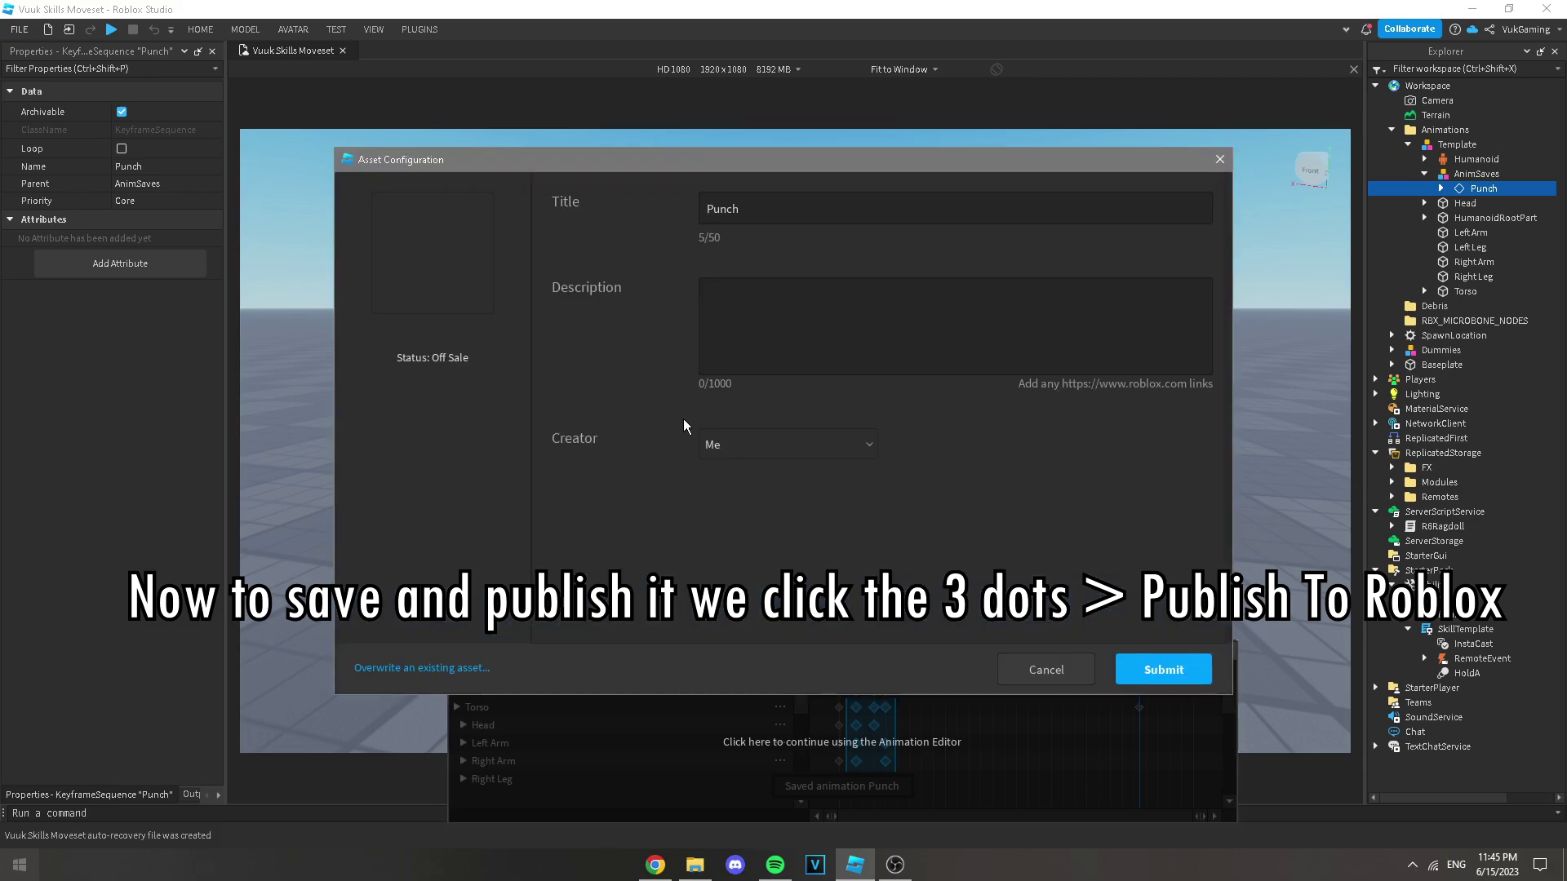
left_click(1164, 669)
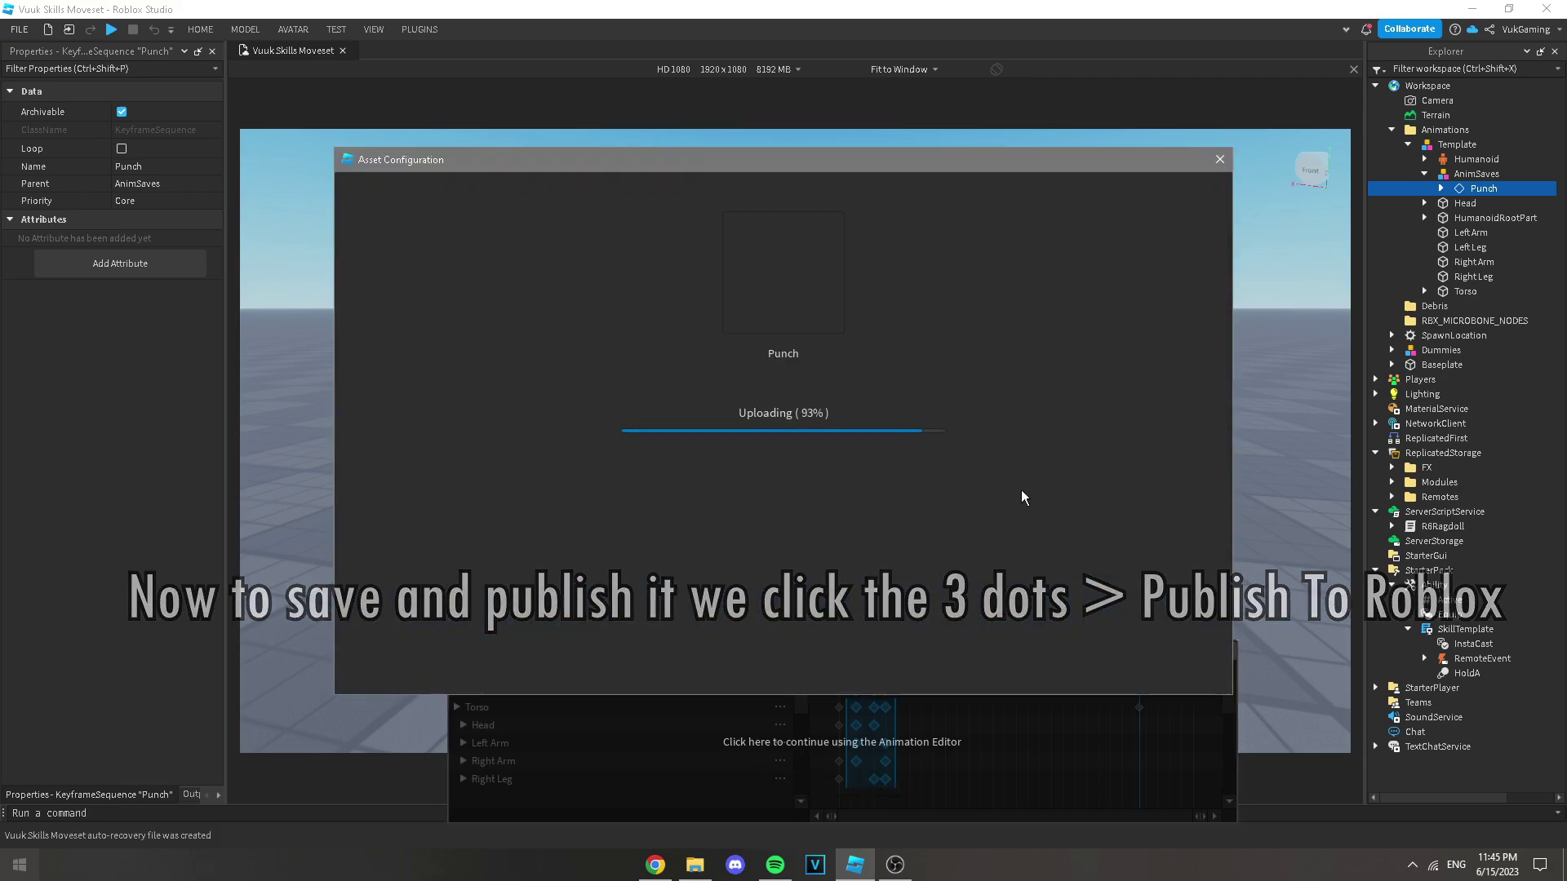
Step: Copy the published Punch animation's asset ID and paste it as the AnimationId of HoldA in SkillTemplate
left_click(822, 378)
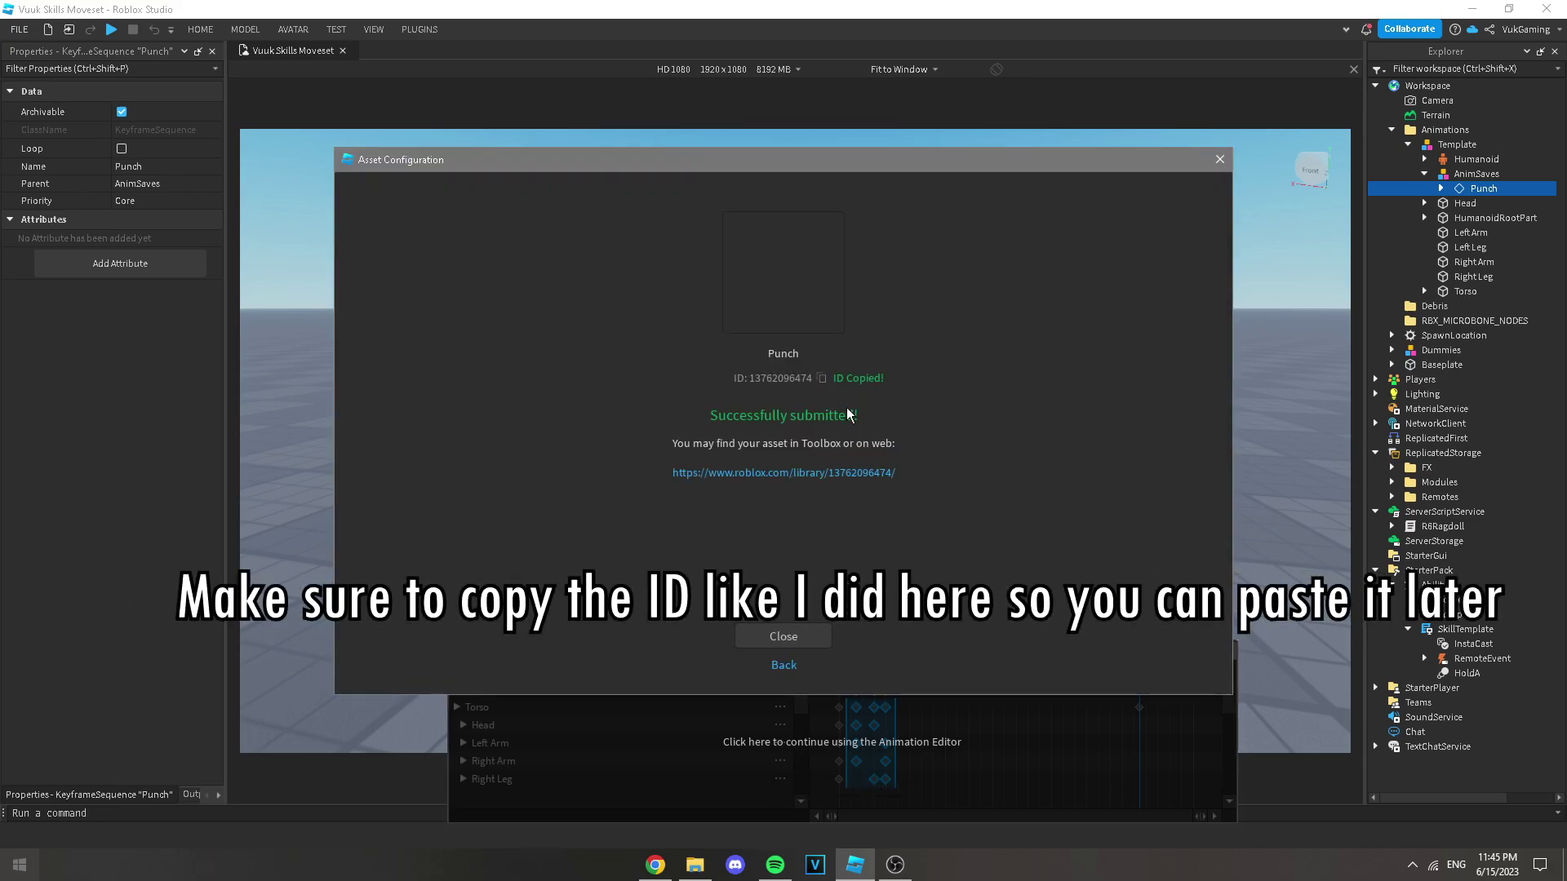
left_click(784, 636)
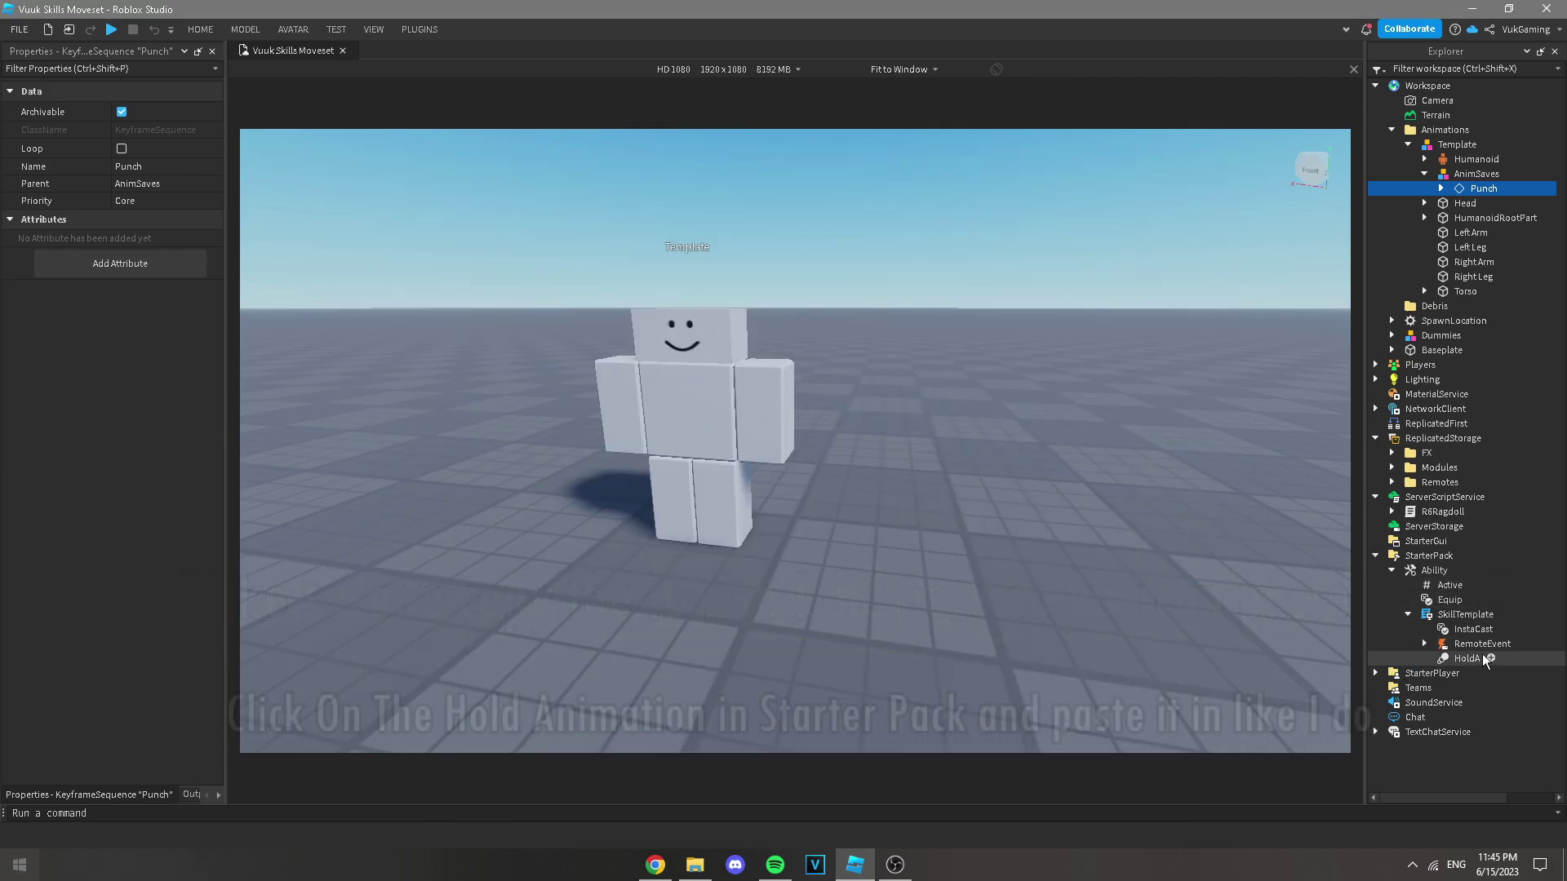
left_click(1466, 659)
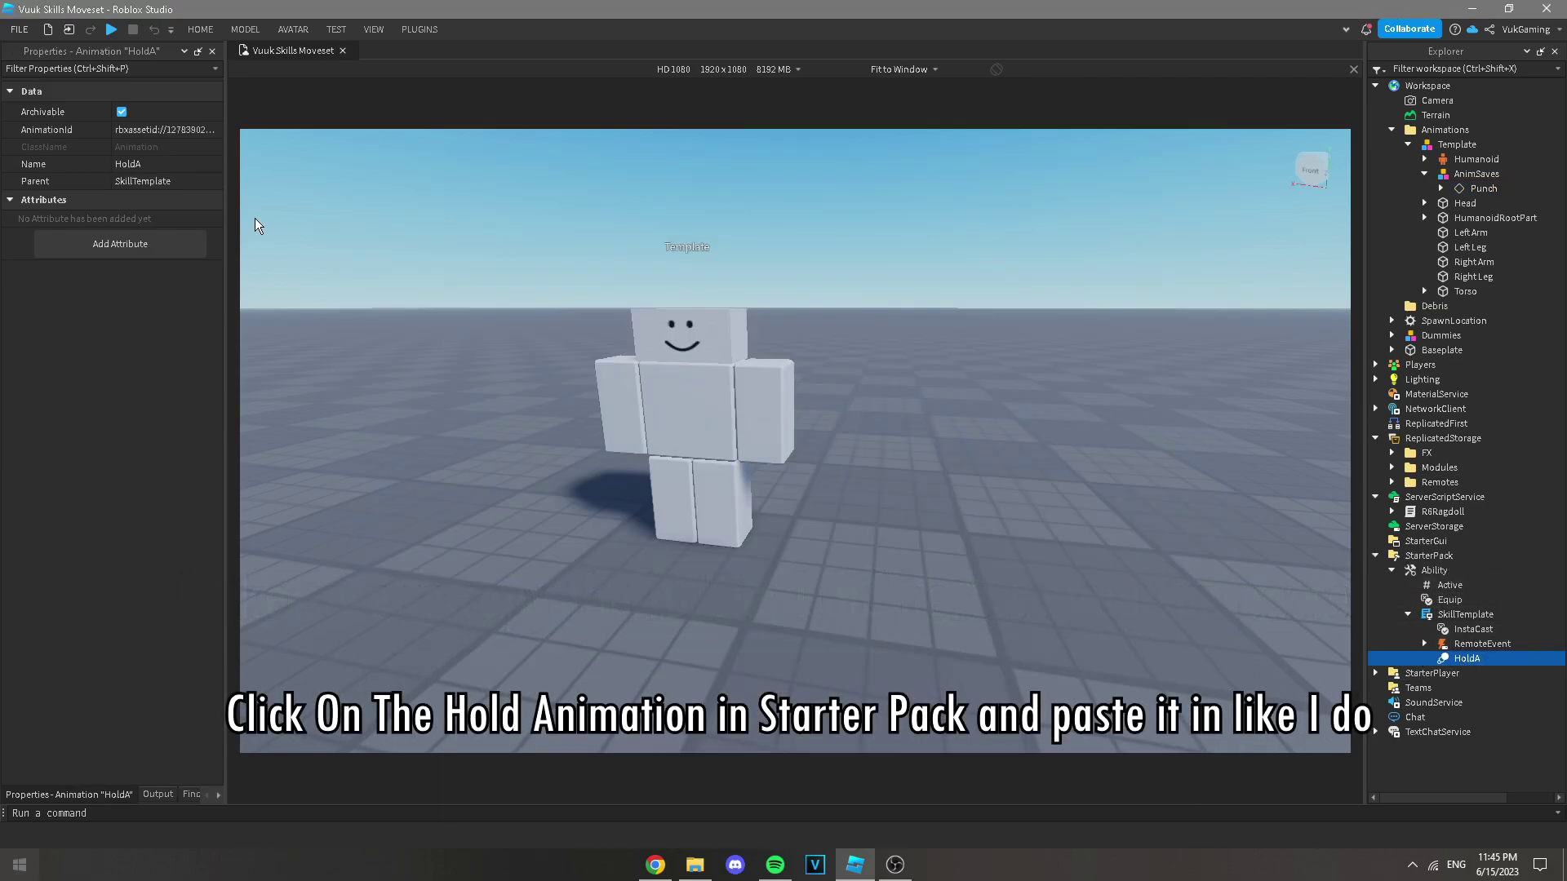
left_click(181, 130)
key("ctrl+v")
key("Return")
right_click_drag(767, 399, 766, 399)
key("a")
key("d")
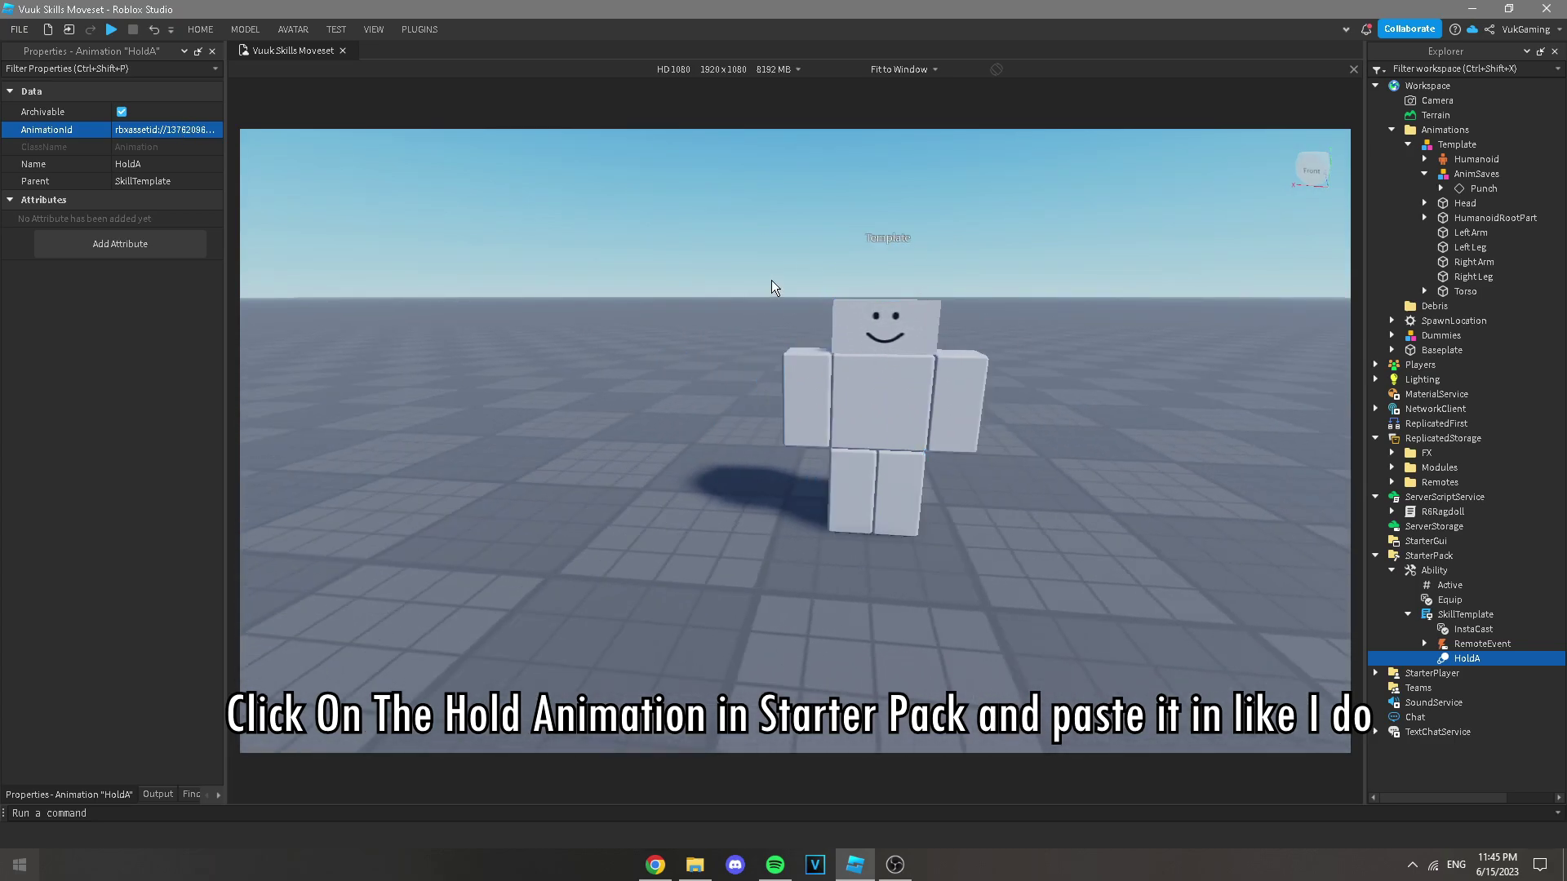
Step: Open the SkillTemplate script and set the activation key to X in both the InputBegan and InputEnded conditions
scroll(772, 281, "down", 2)
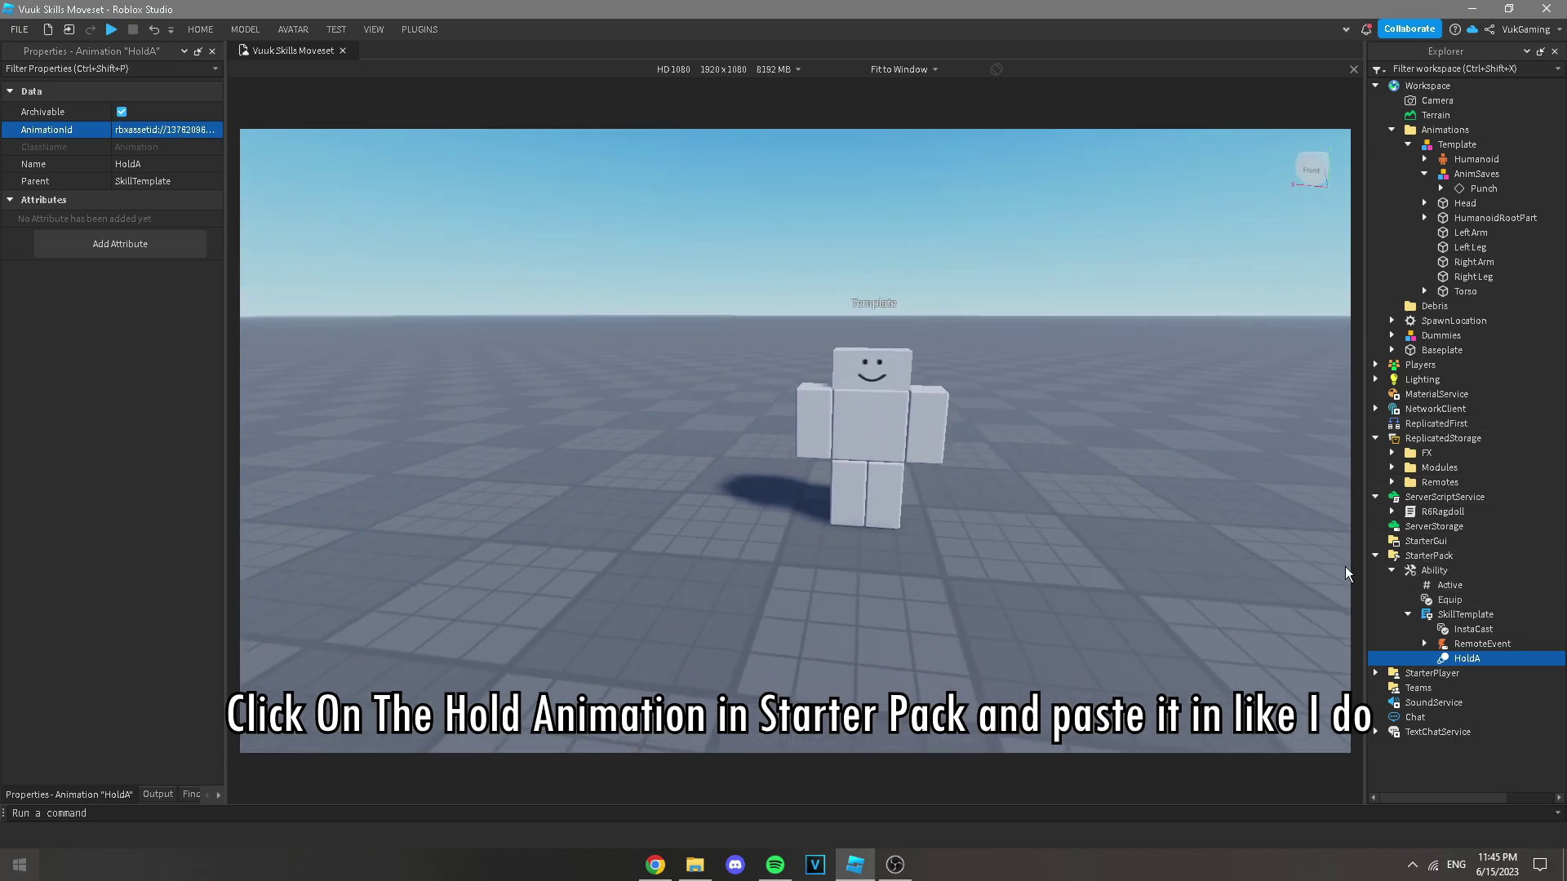
double_click(1463, 615)
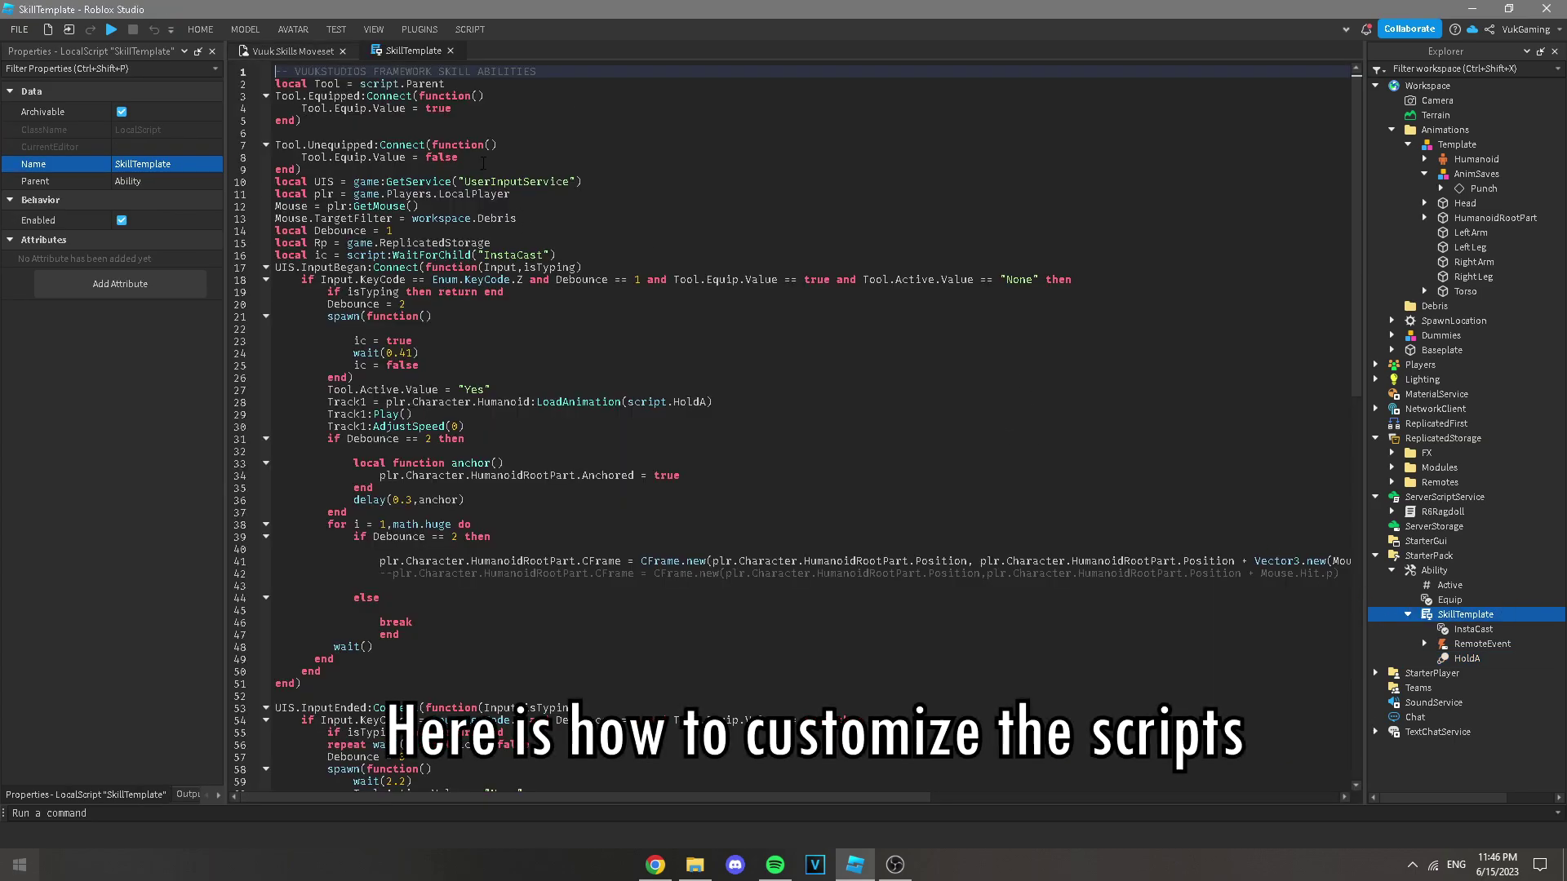
left_click(523, 279)
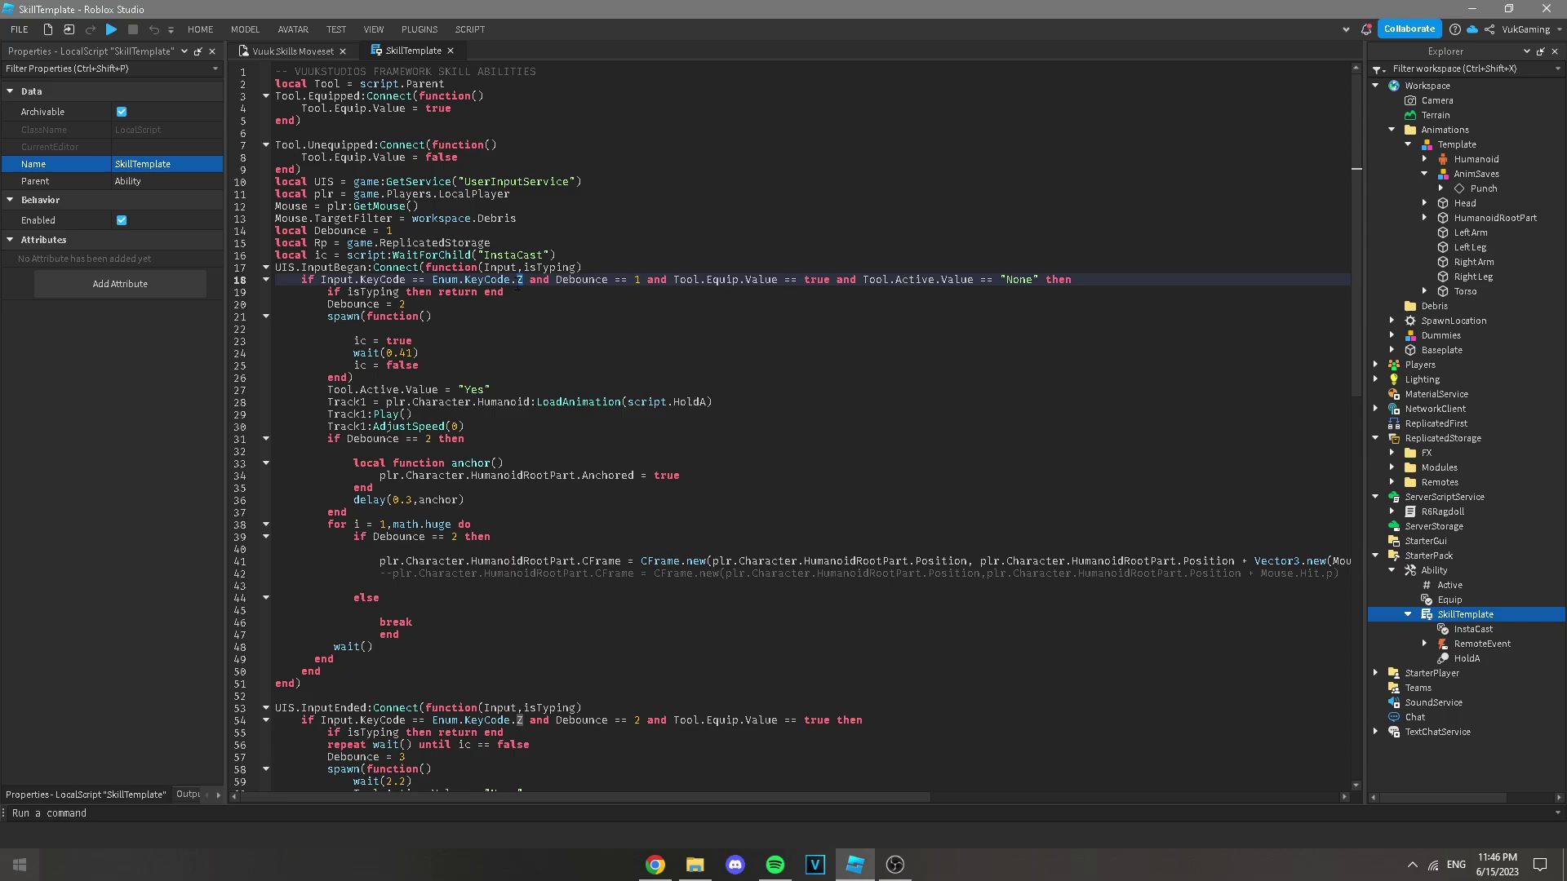
scroll(519, 281, "down", 1)
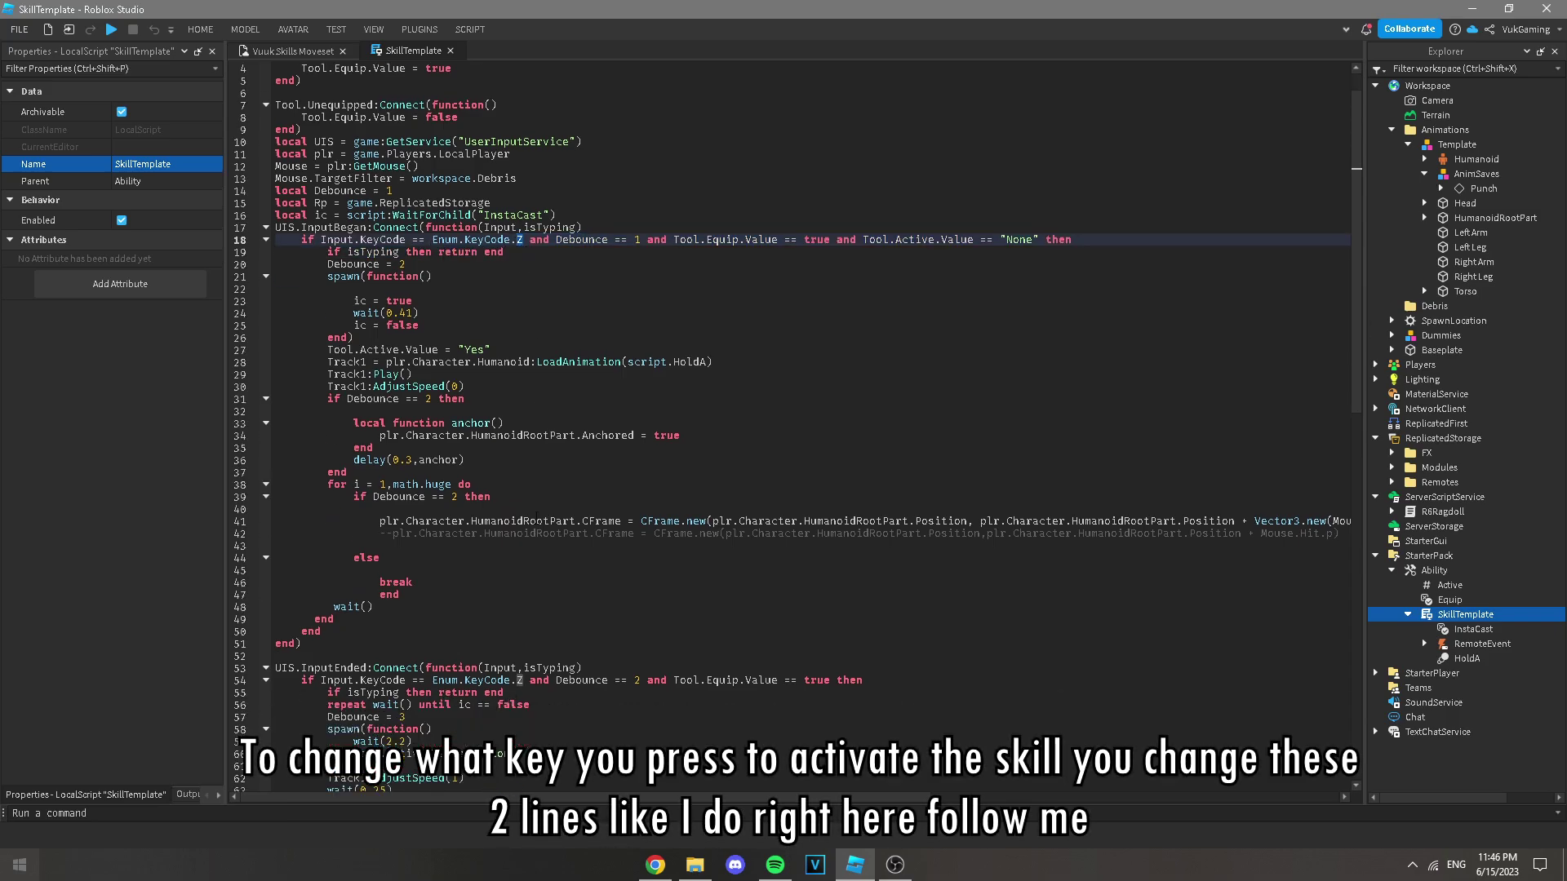
type("X")
double_click(520, 680)
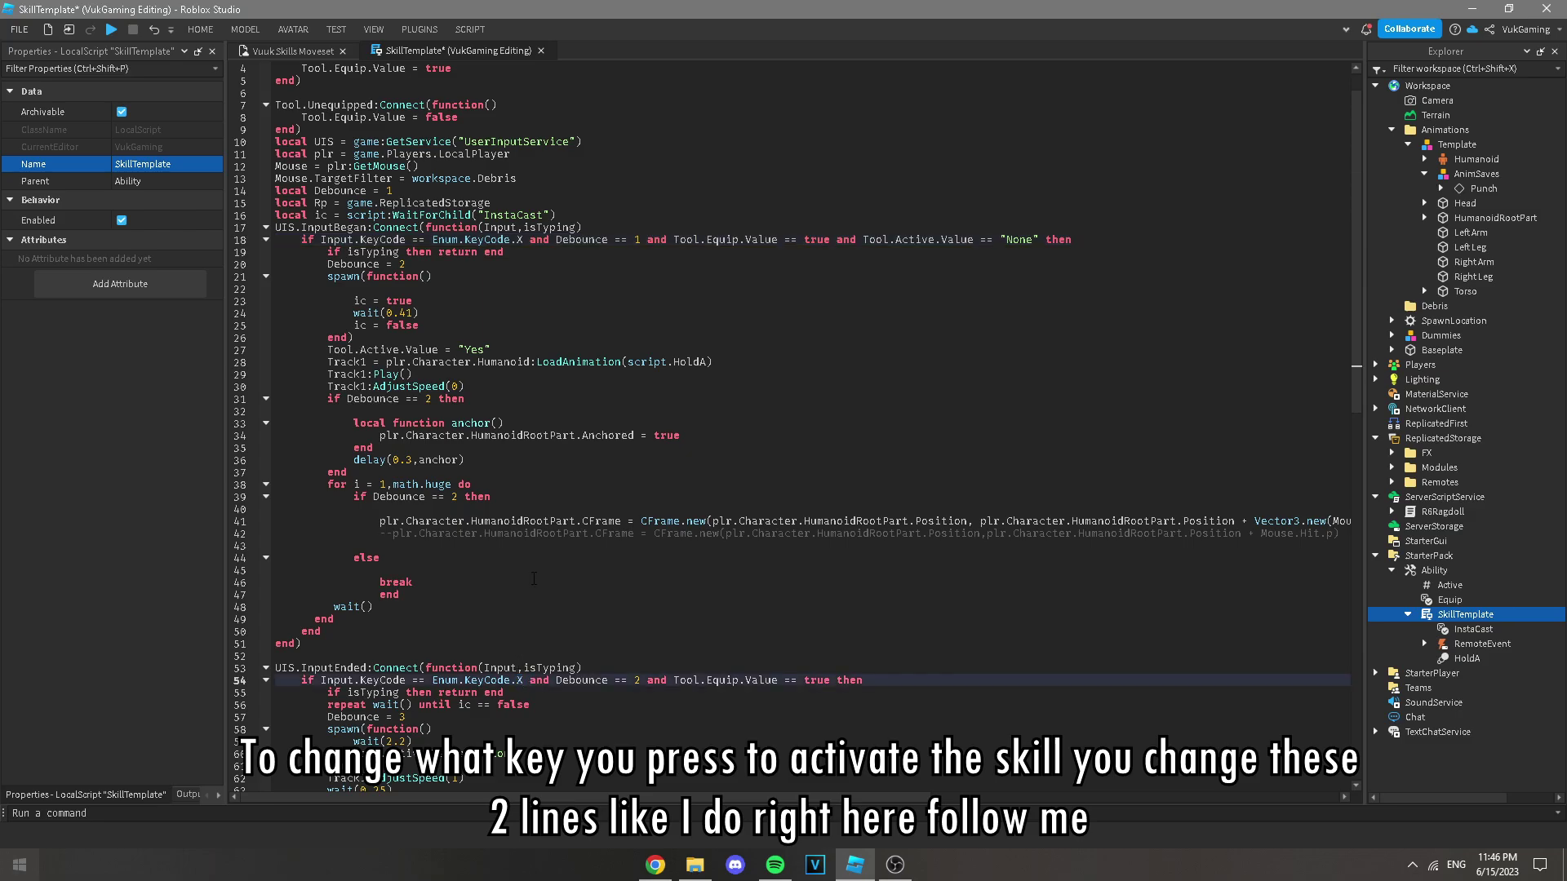
Step: Set the activation key back to Z in the KeyCode checks on lines 18 and 54
double_click(520, 239)
type("Z")
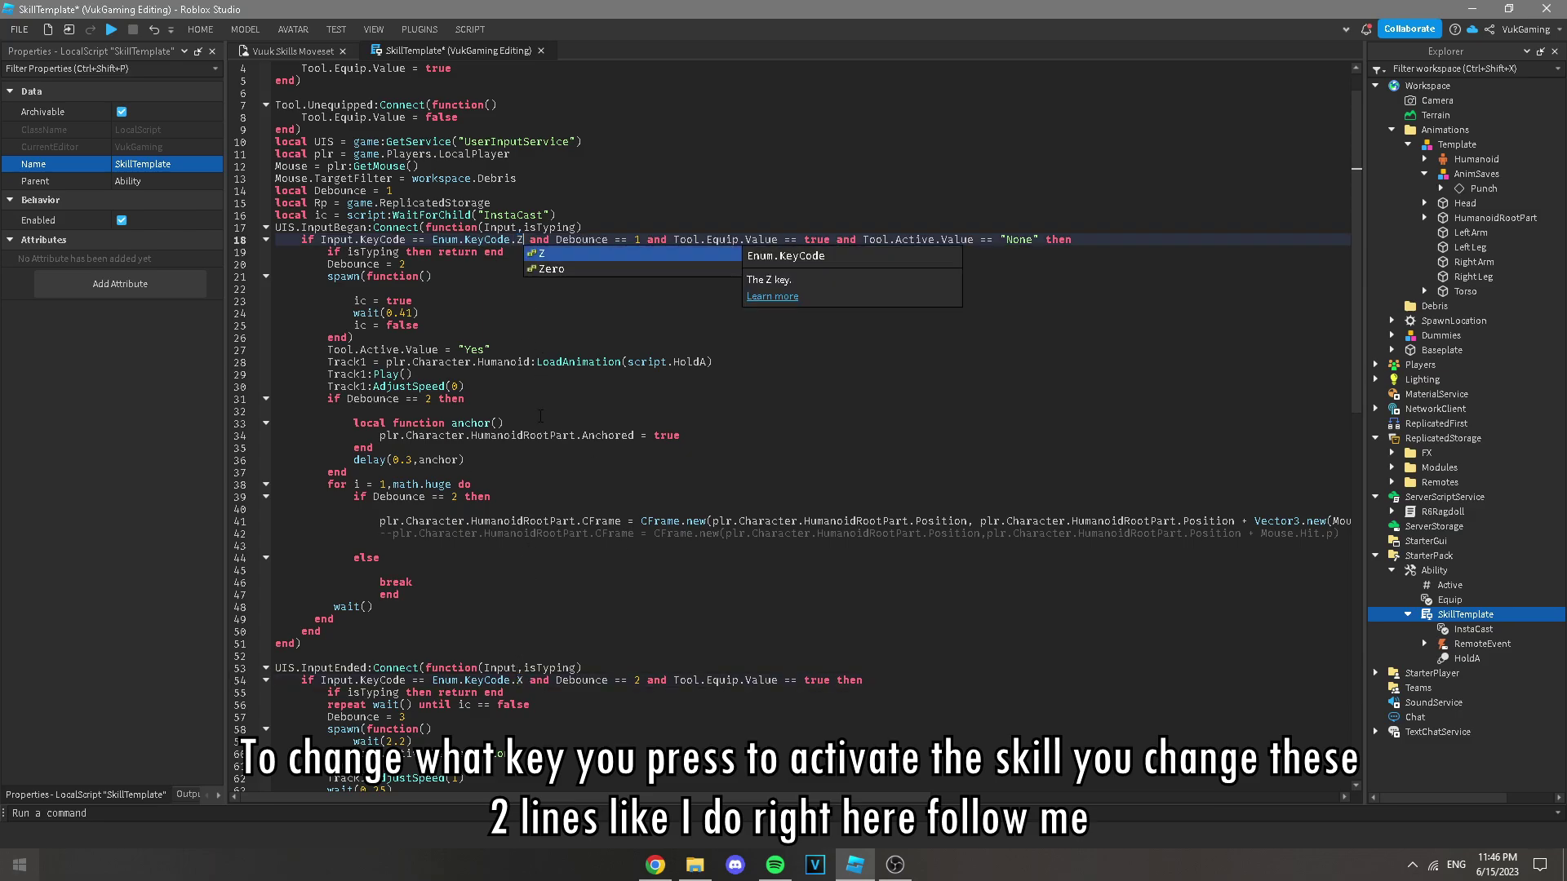
double_click(520, 680)
type("Z")
left_click(608, 435)
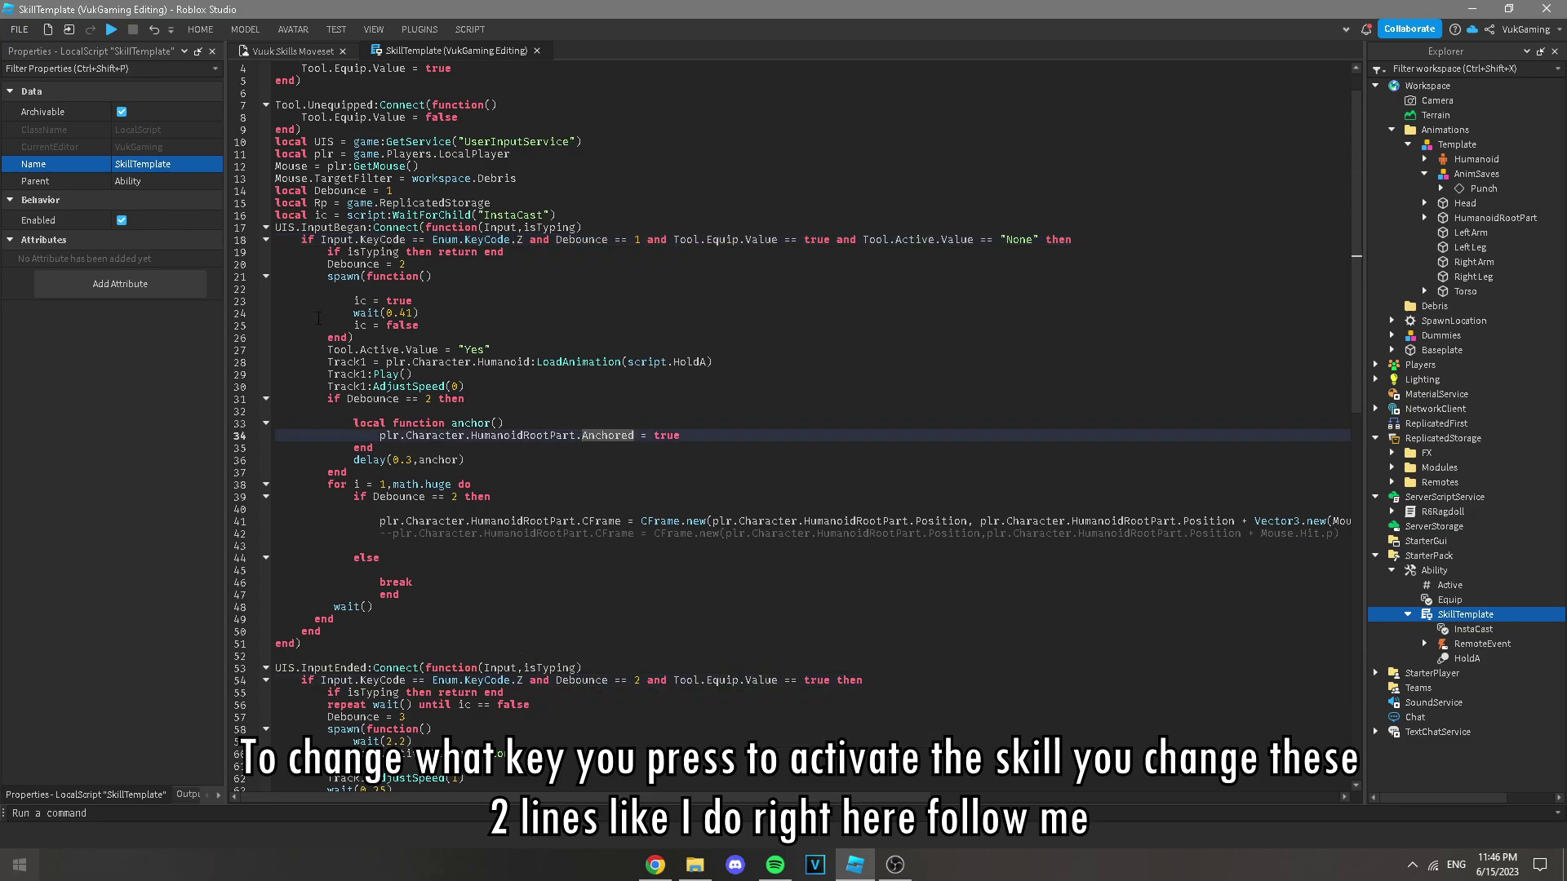
left_click(563, 281)
Step: Label the wait before the final Debounce reset with the comment "-- COOLDOWN OF THE ABILITY" and set it to 5 seconds
scroll(523, 282, "down", 4)
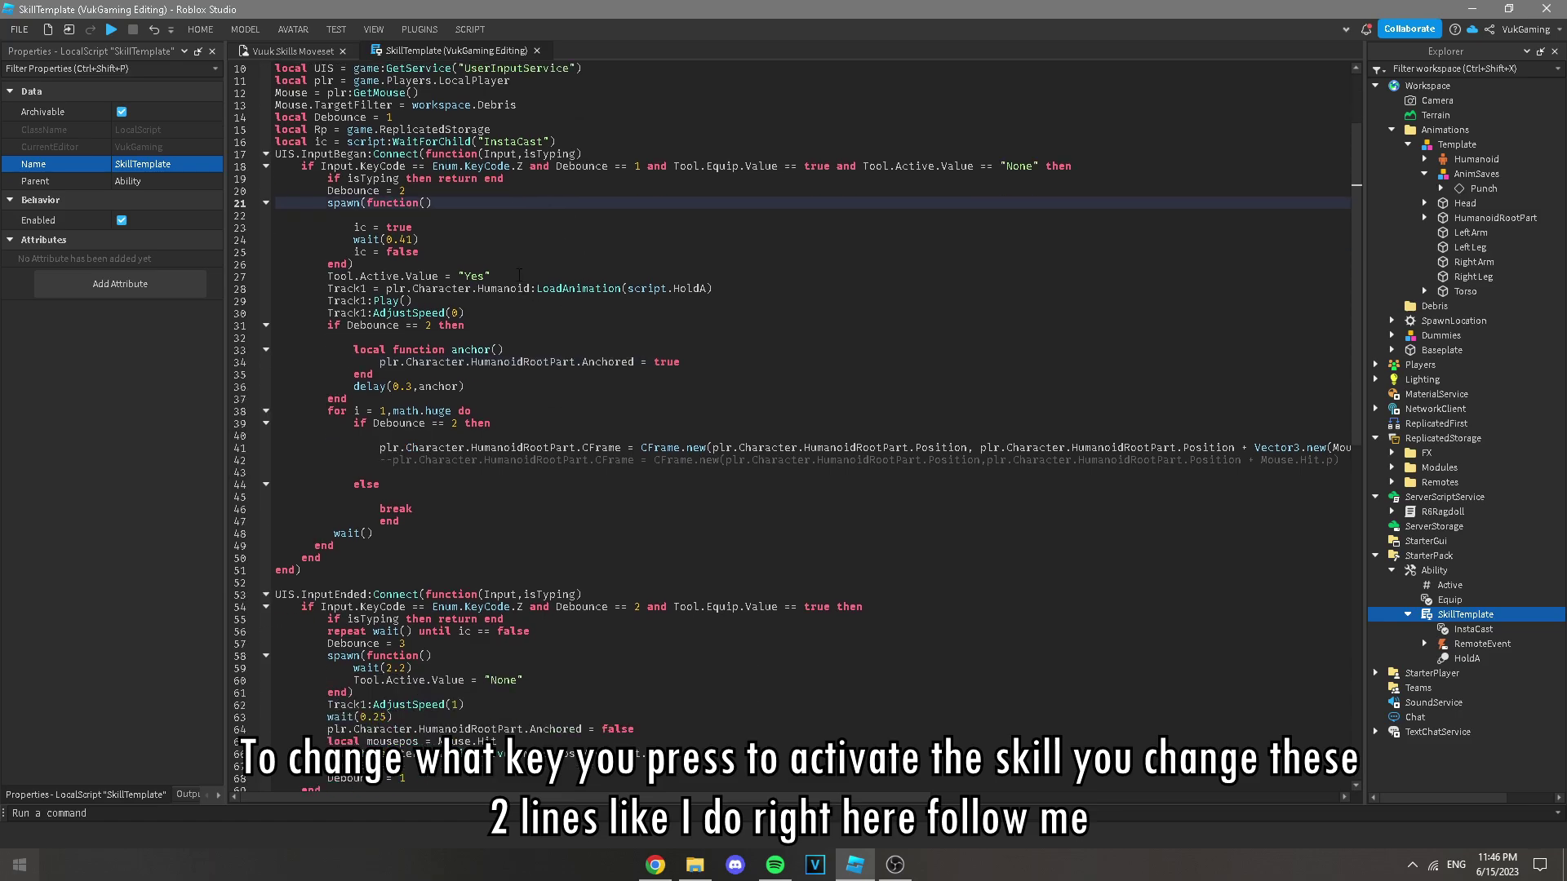
left_click(387, 692)
type("-- COOL")
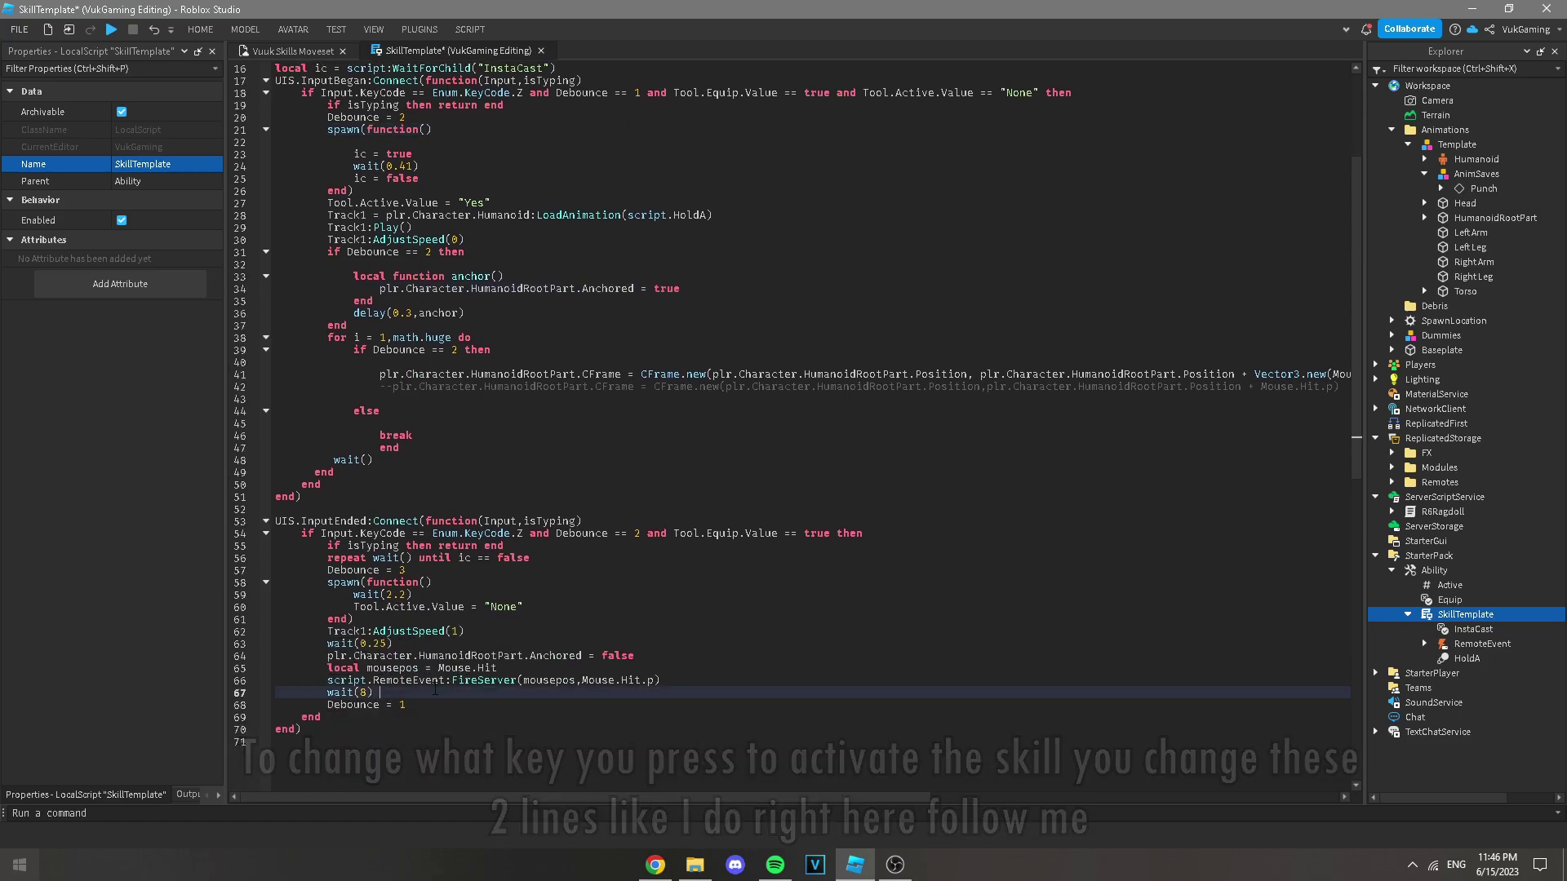
type("DOWN OF THE ABILITY")
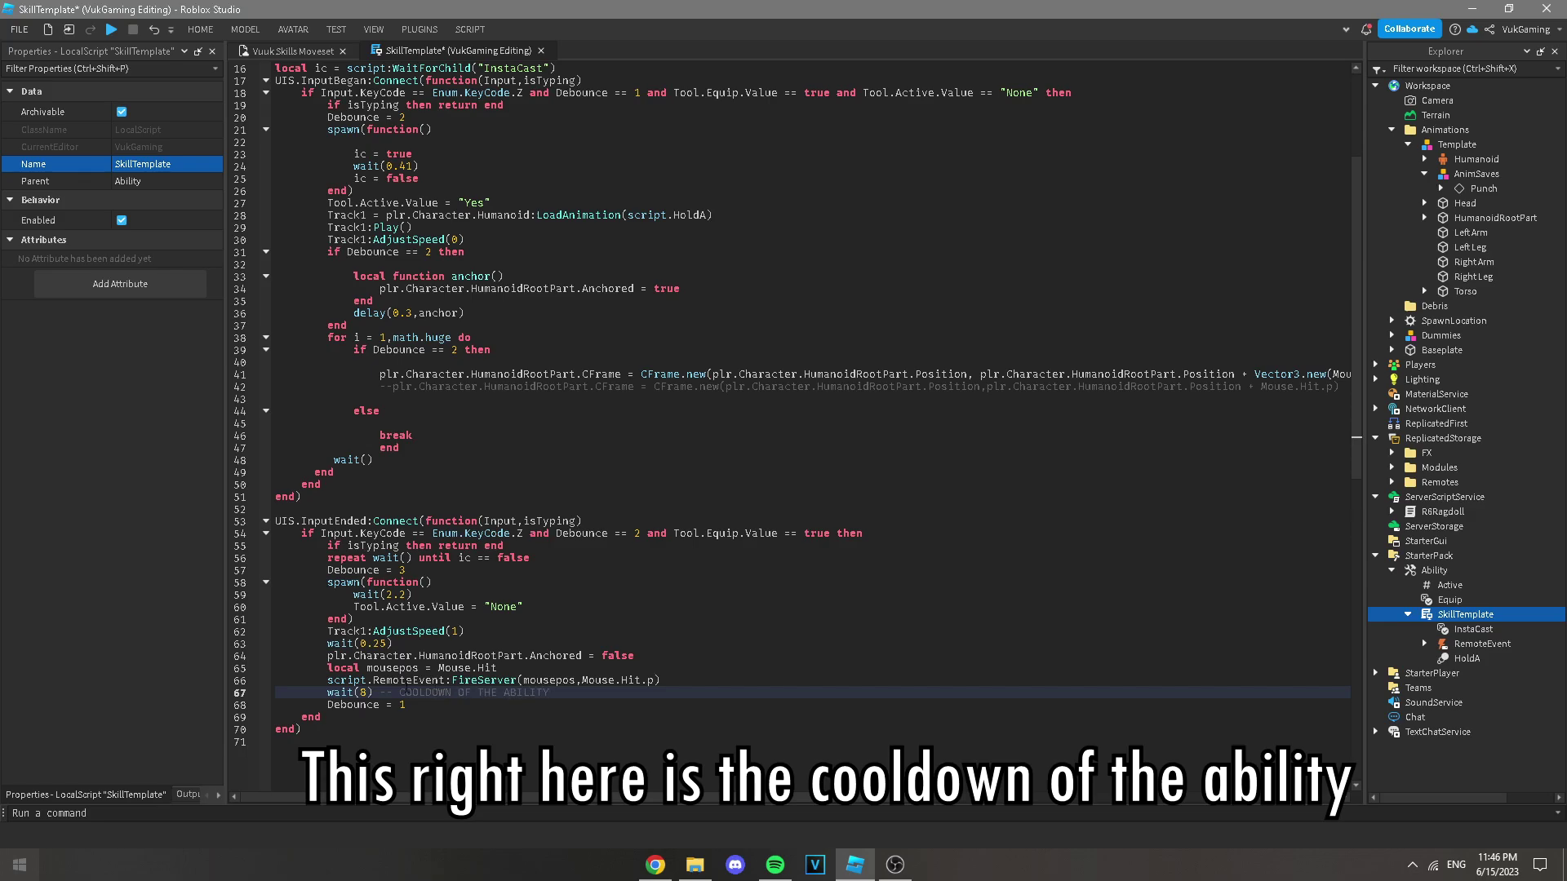
type("5")
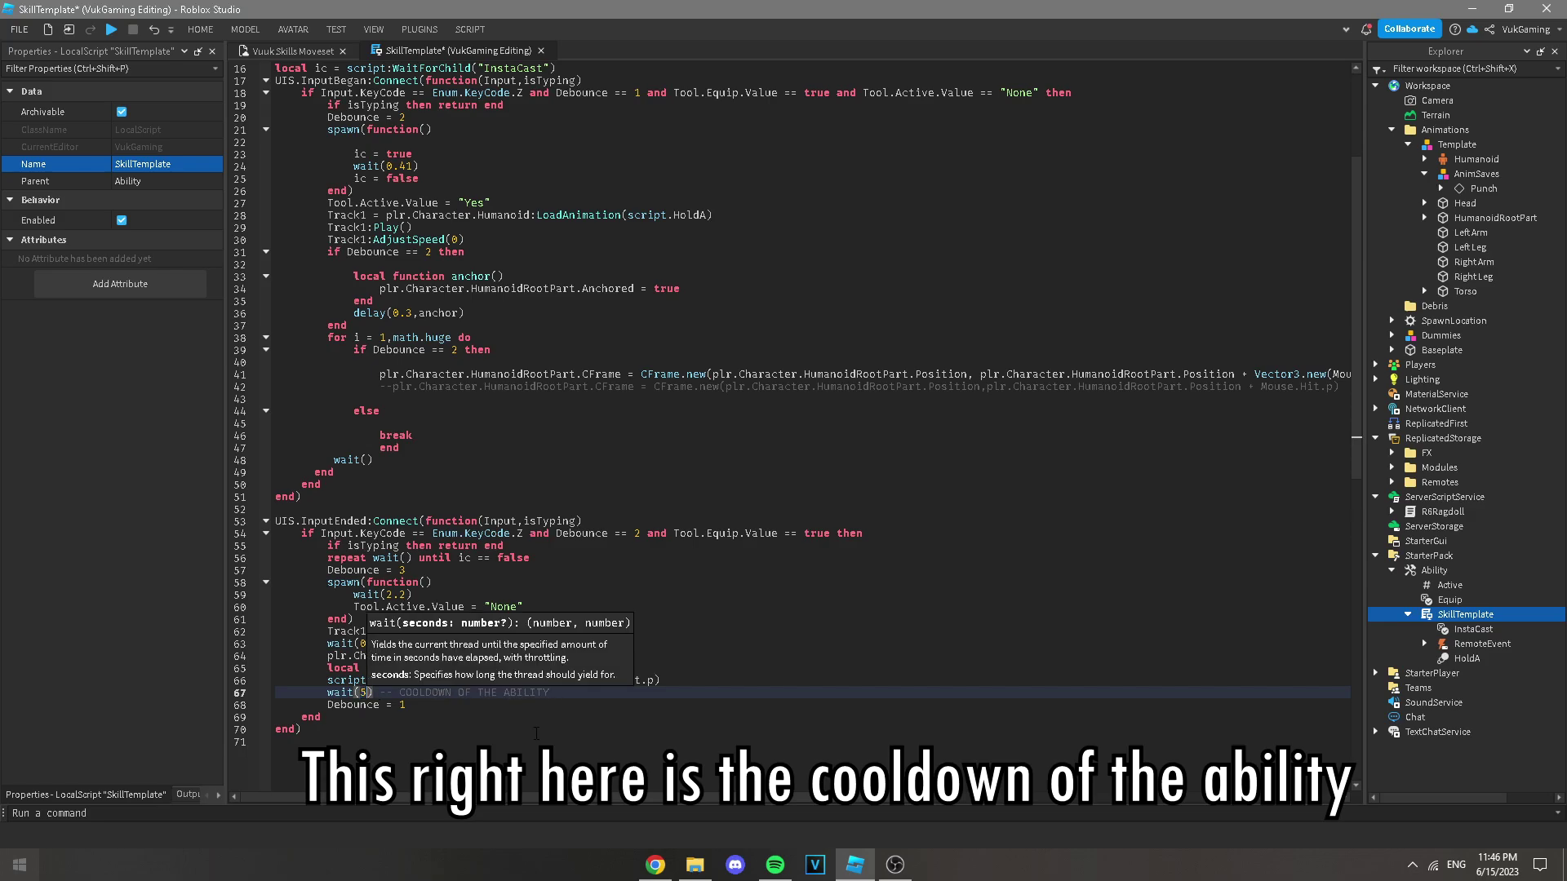
left_click(430, 729)
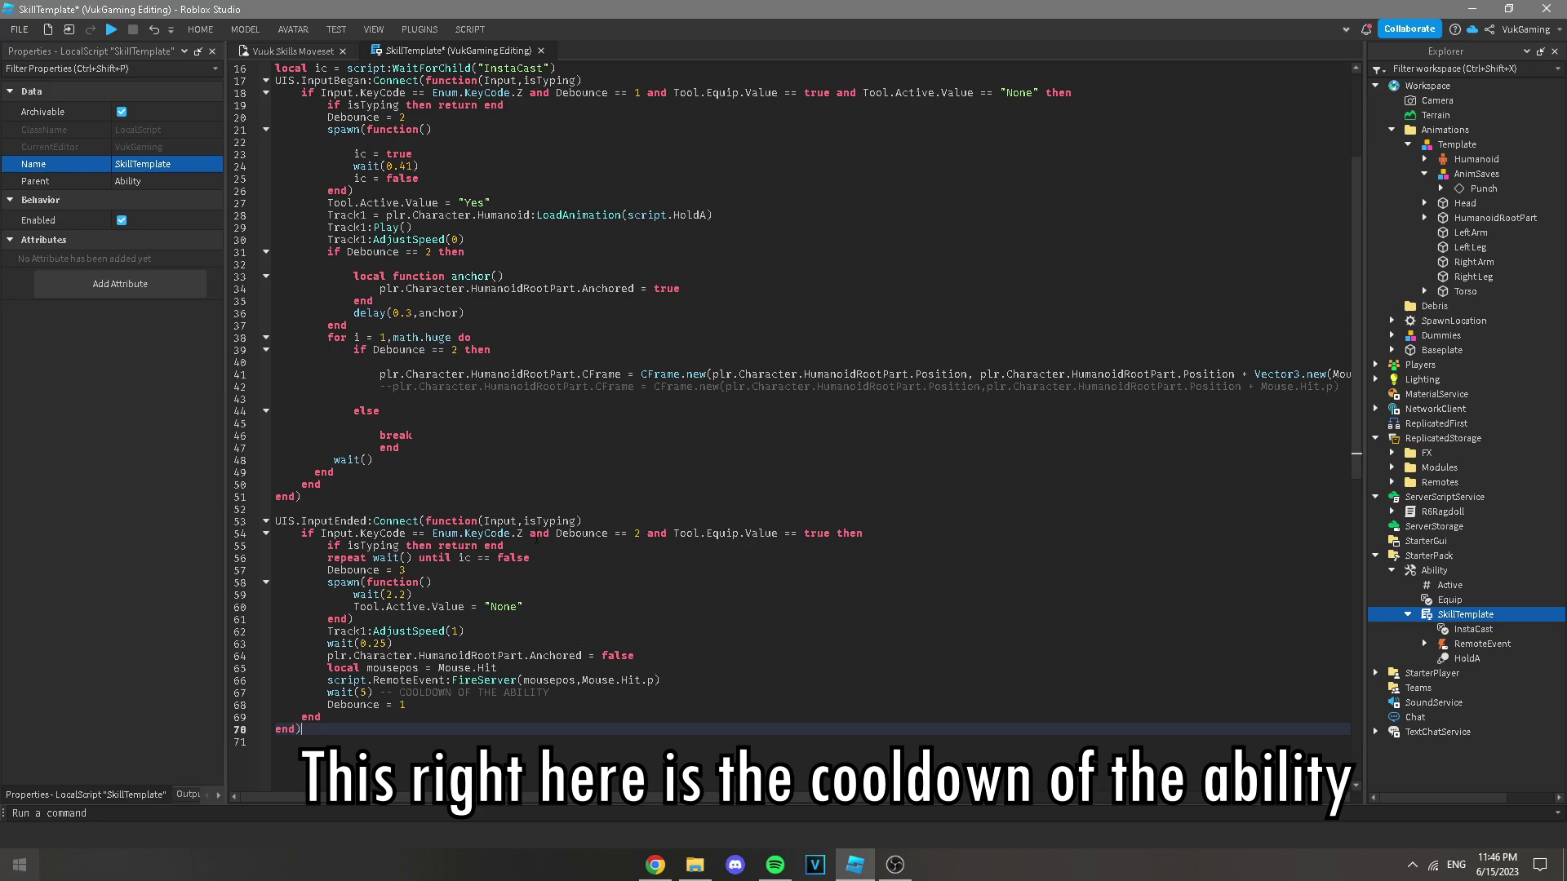
Step: Look over the SkillTemplate code and open the server Script inside its RemoteEvent
scroll(699, 296, "up", 3)
scroll(430, 367, "up", 2)
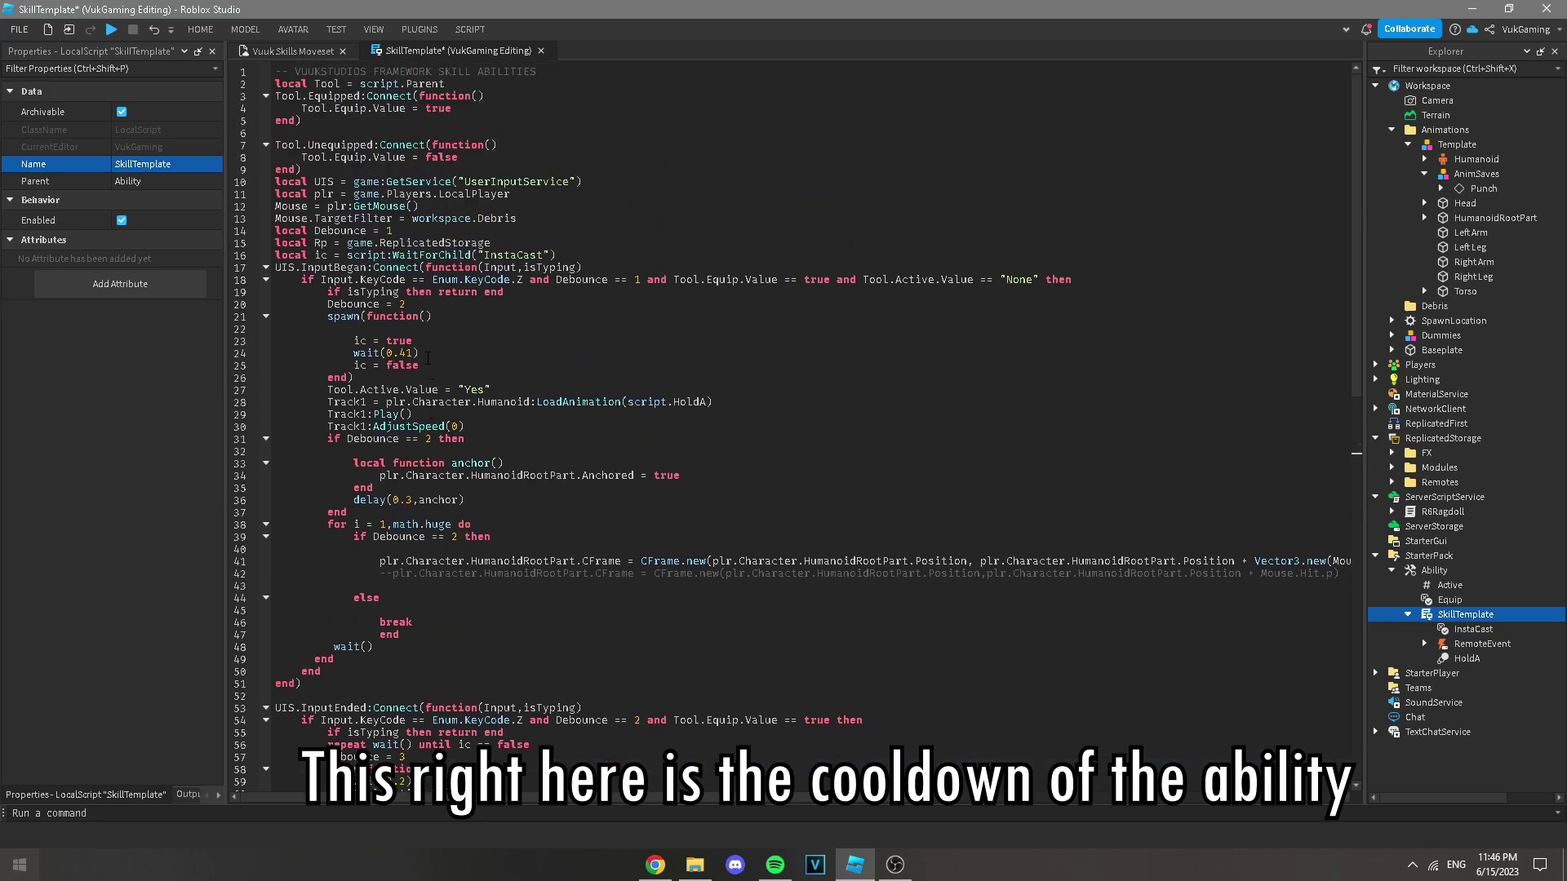
scroll(447, 129, "down", 5)
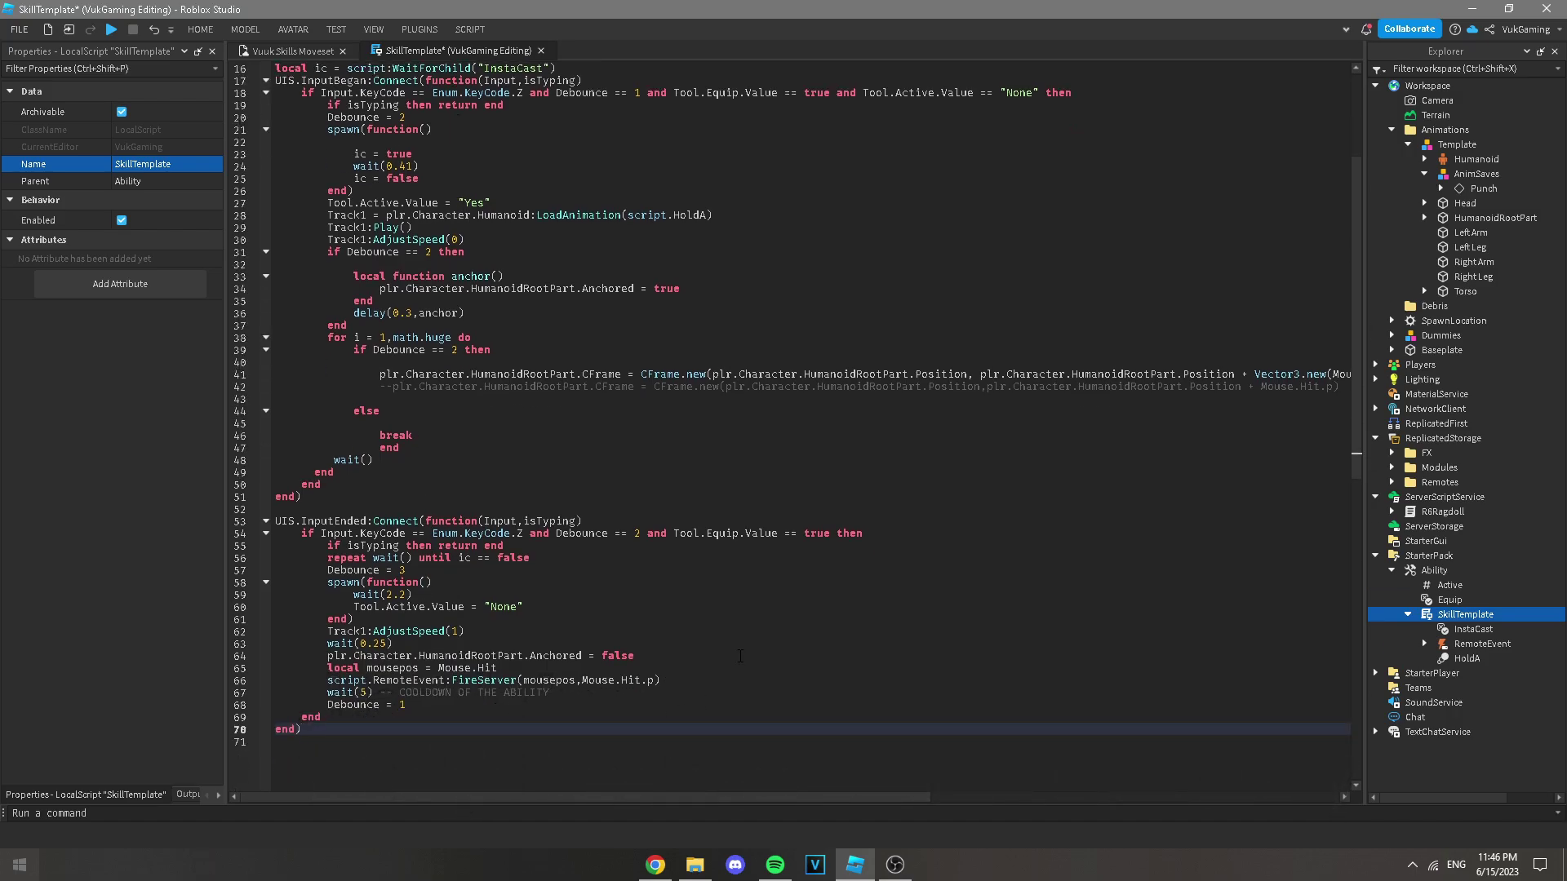
left_click(1424, 644)
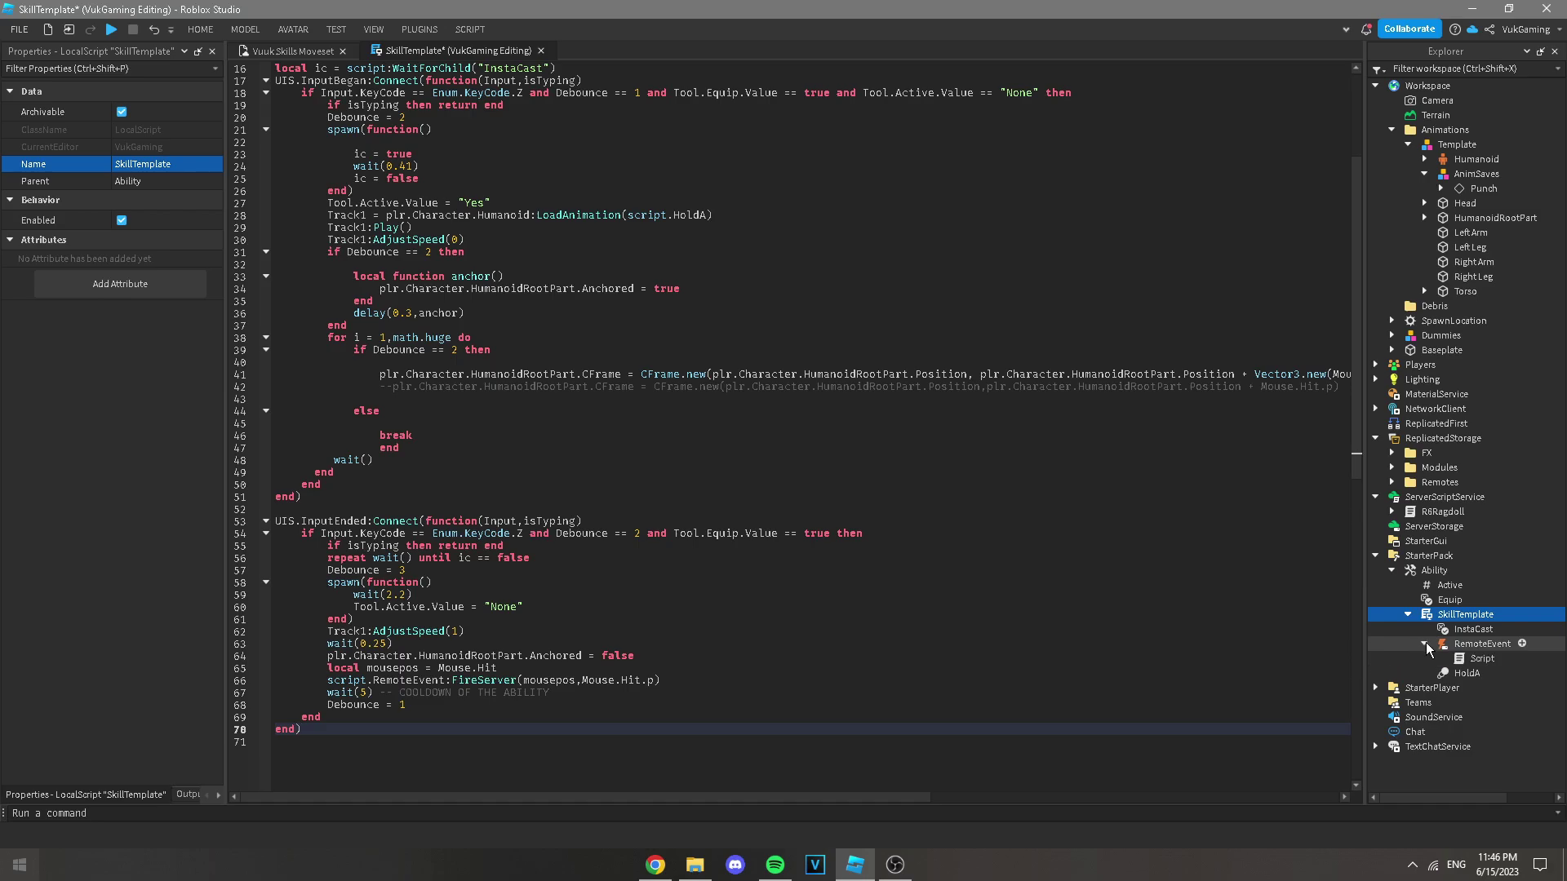
double_click(1478, 659)
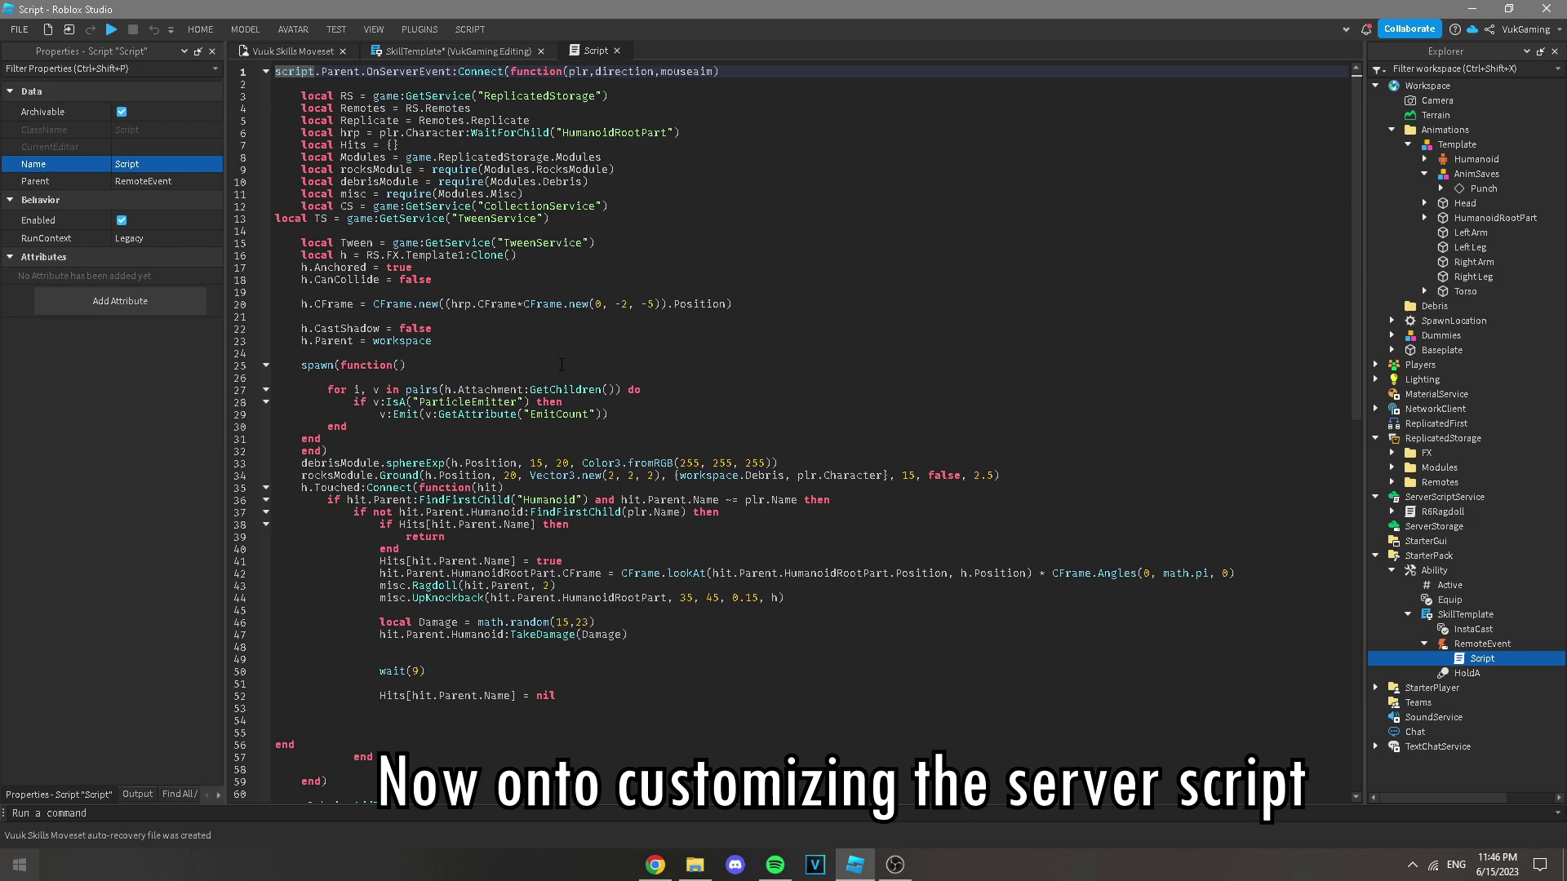
Step: Locate the Template1 reference in the clone line and inspect the attachments of Template1 and Template2 in the FX folder
left_click(426, 256)
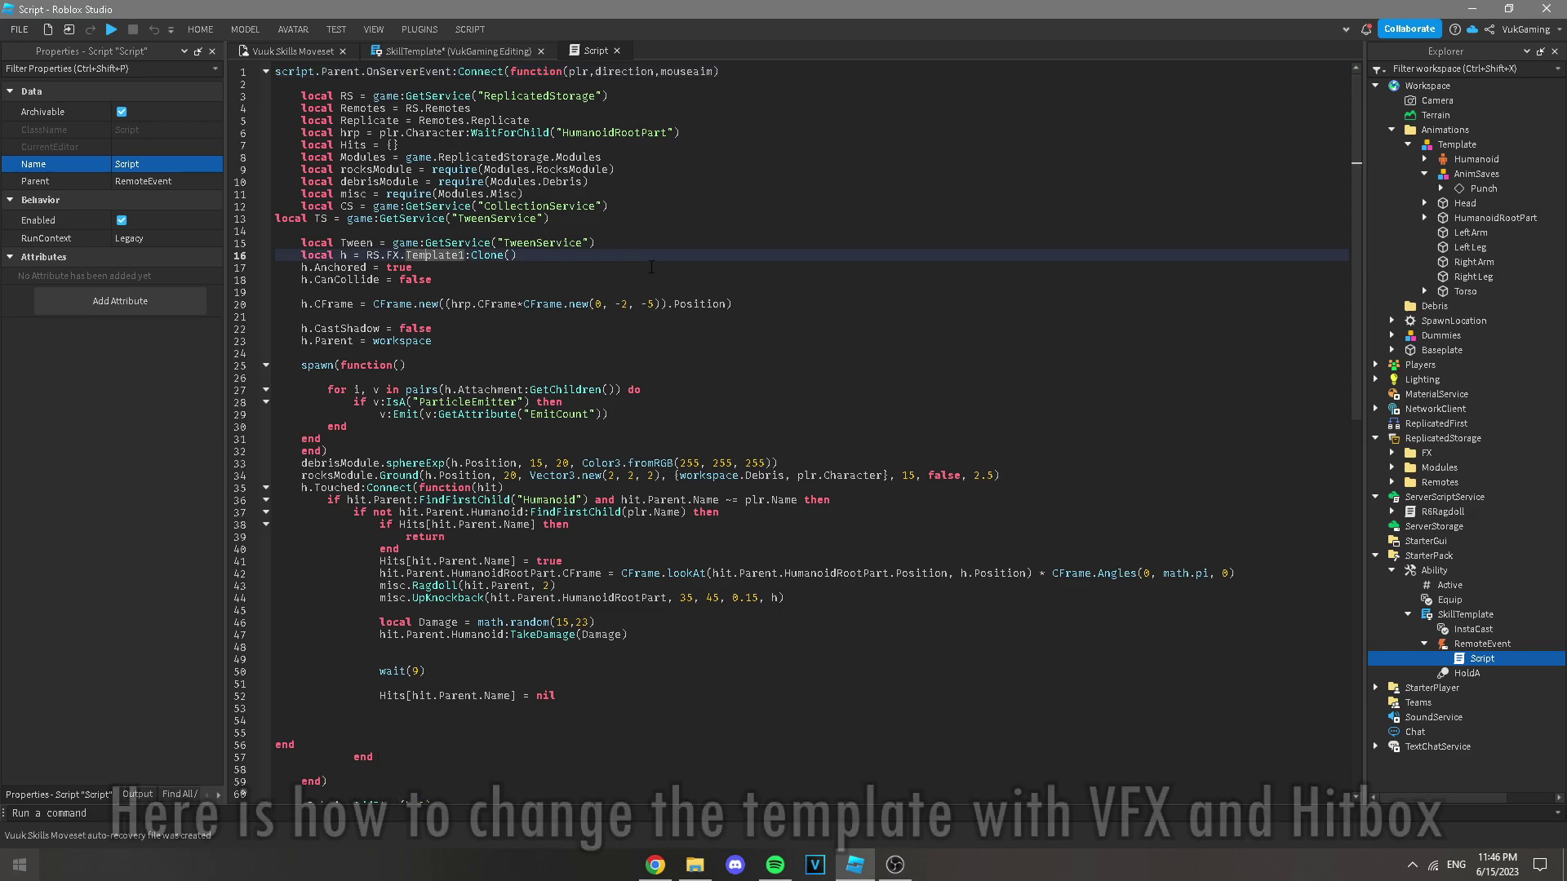
left_click(1392, 453)
left_click(1438, 467)
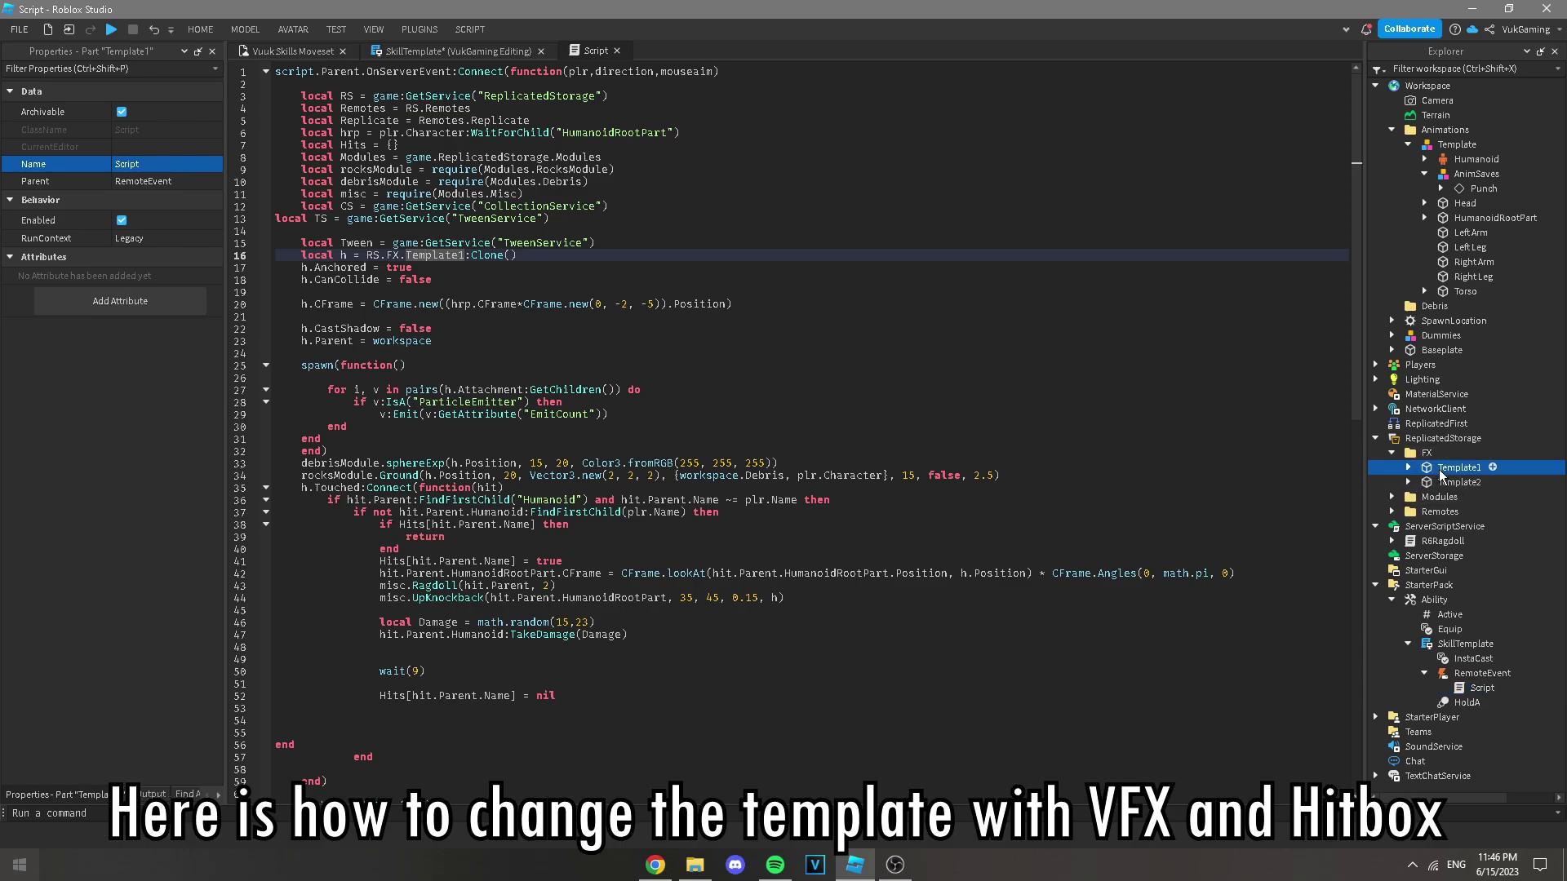
left_click(1408, 468)
left_click(1408, 497)
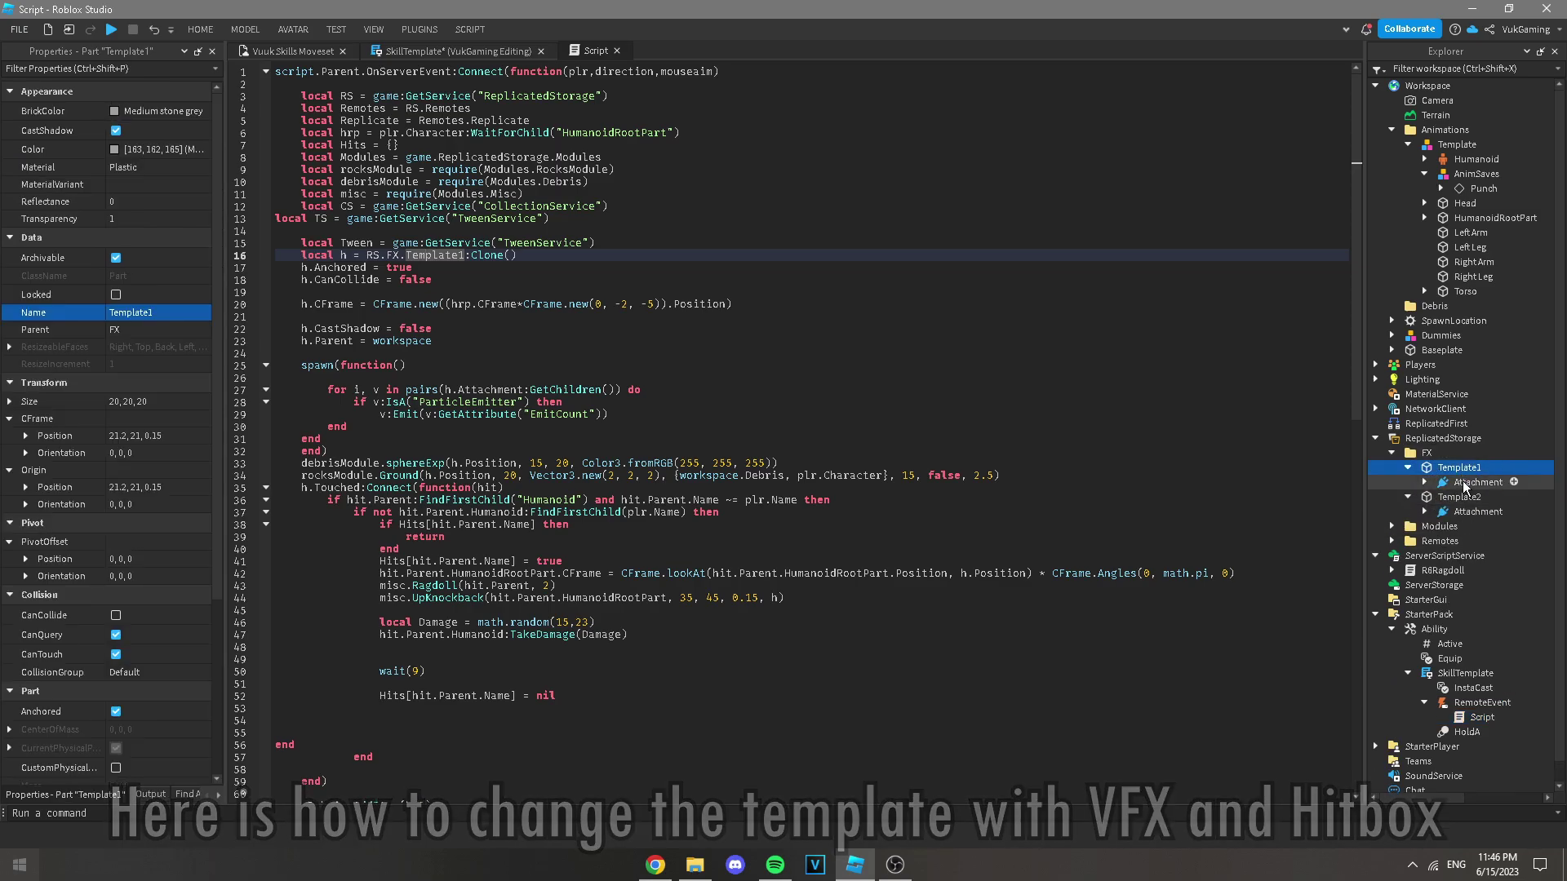
left_click(1447, 482)
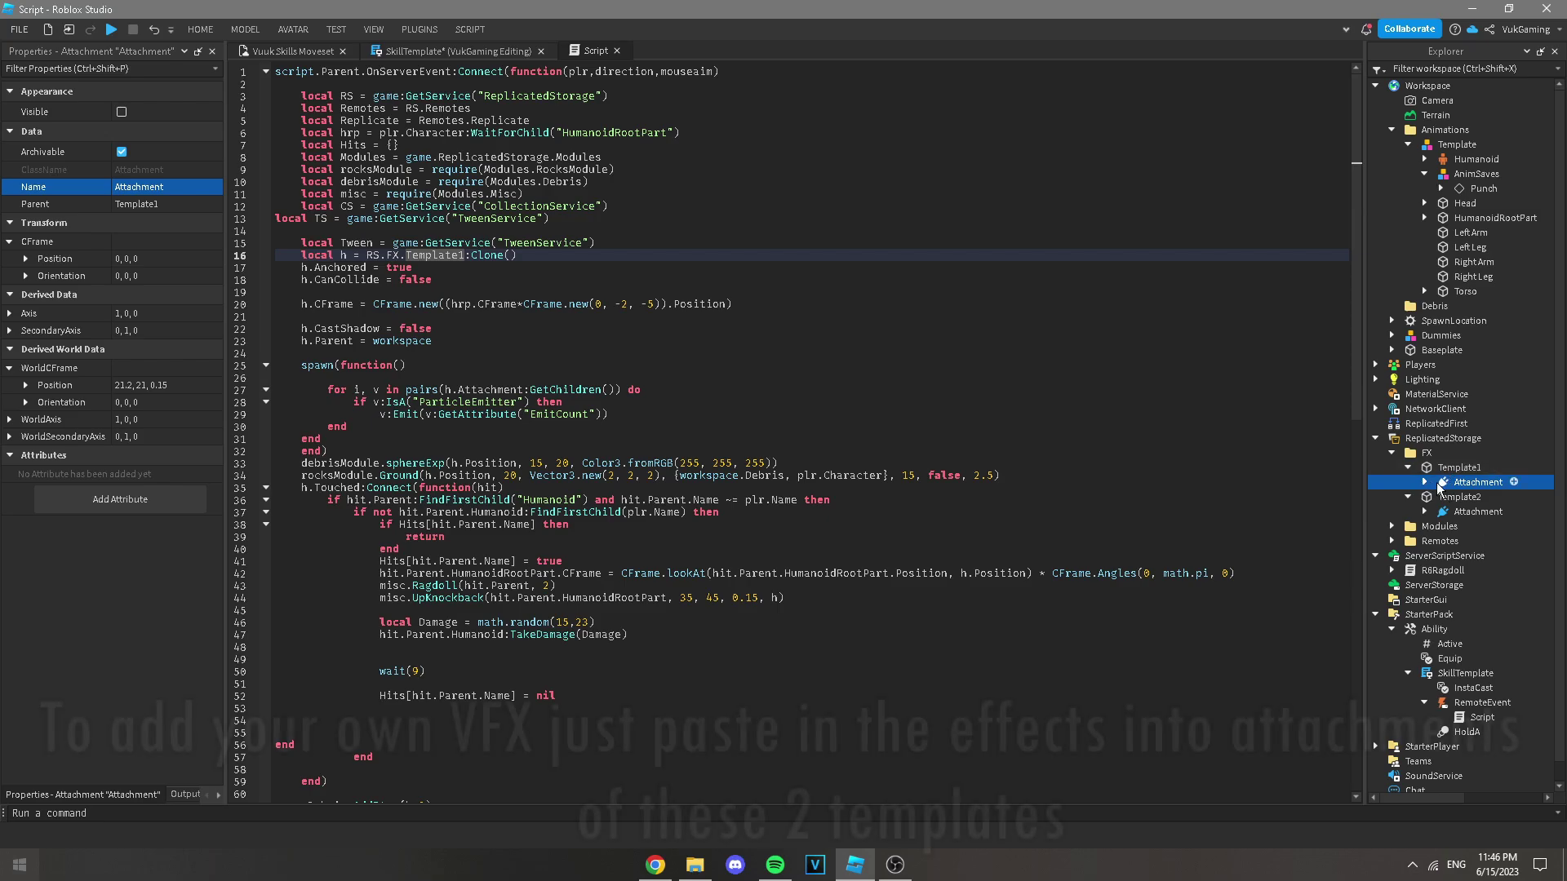
left_click(1475, 512)
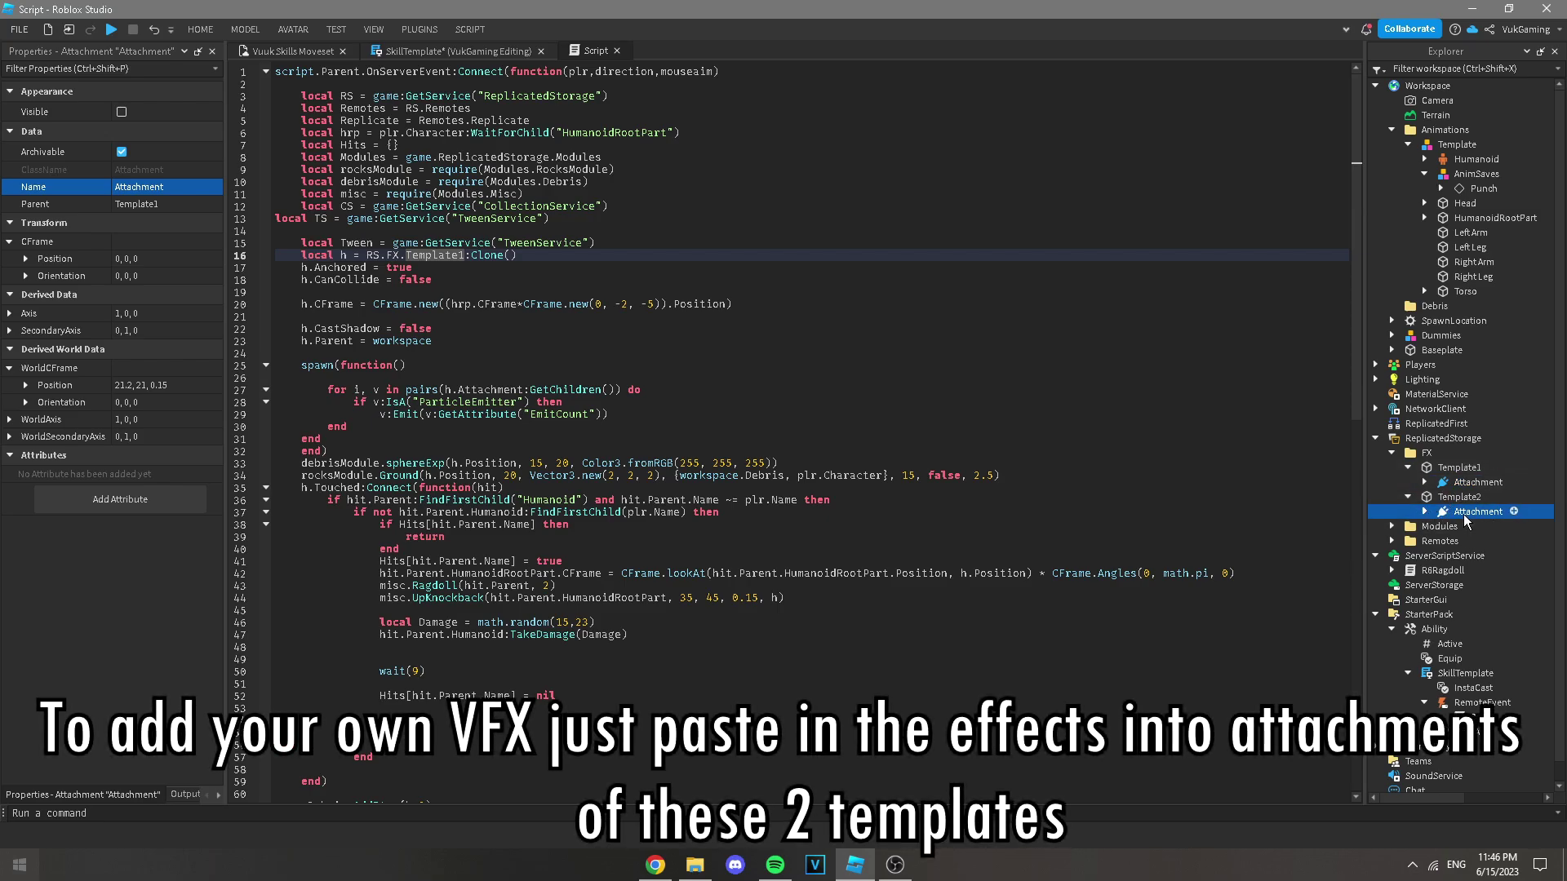
Step: Examine the particle emitters inside both templates' attachments, and collapse the two templates again
left_click(1424, 484)
scroll(1437, 511, "down", 3)
left_click(1426, 563)
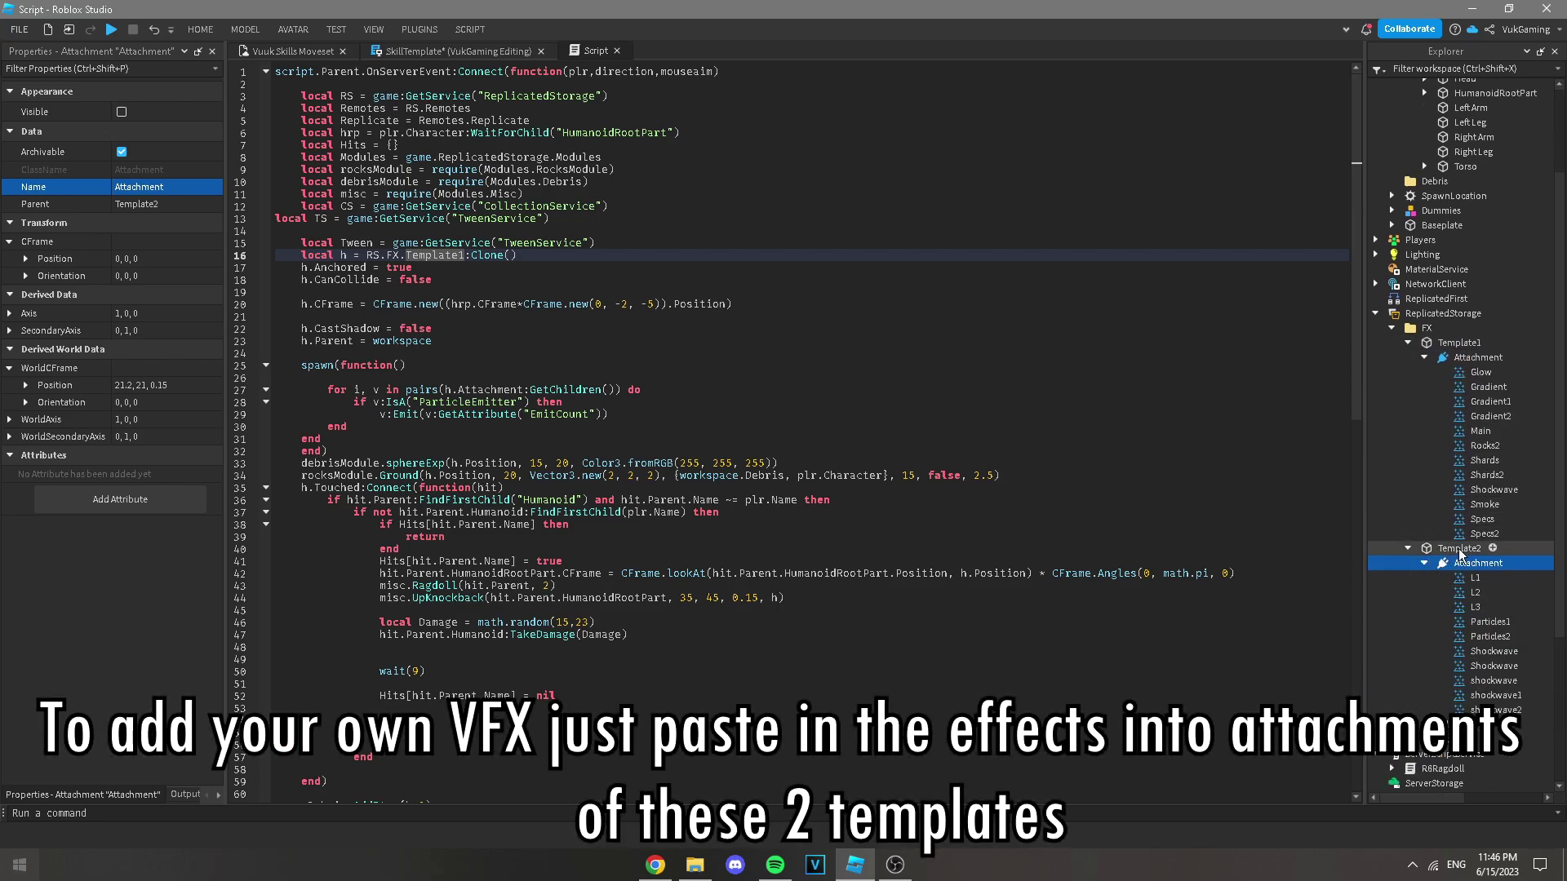
scroll(1474, 612, "down", 1)
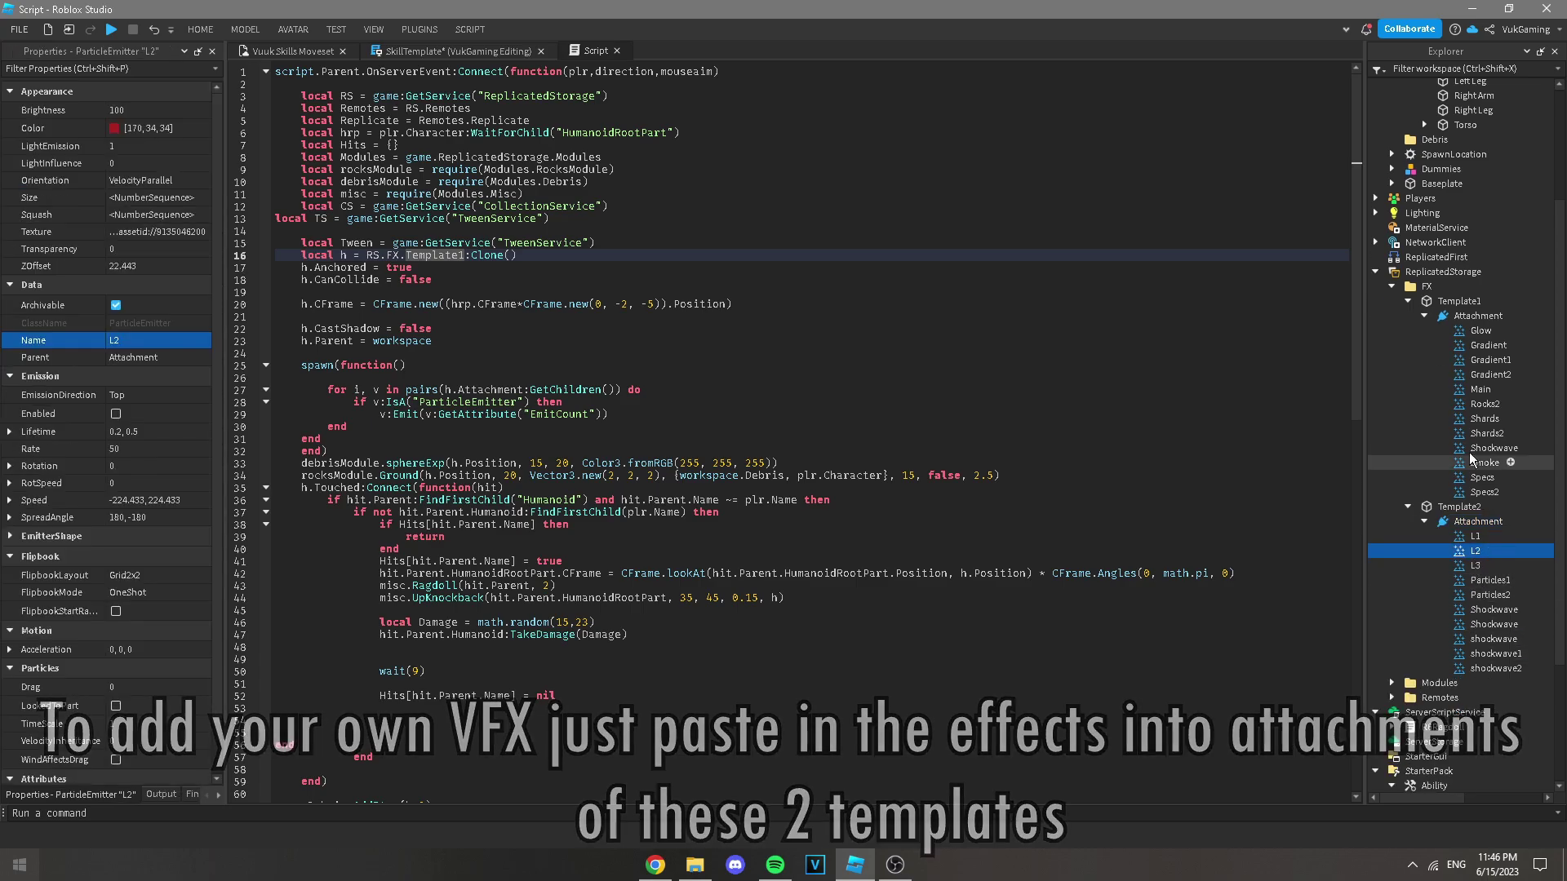
scroll(1467, 466, "up", 4)
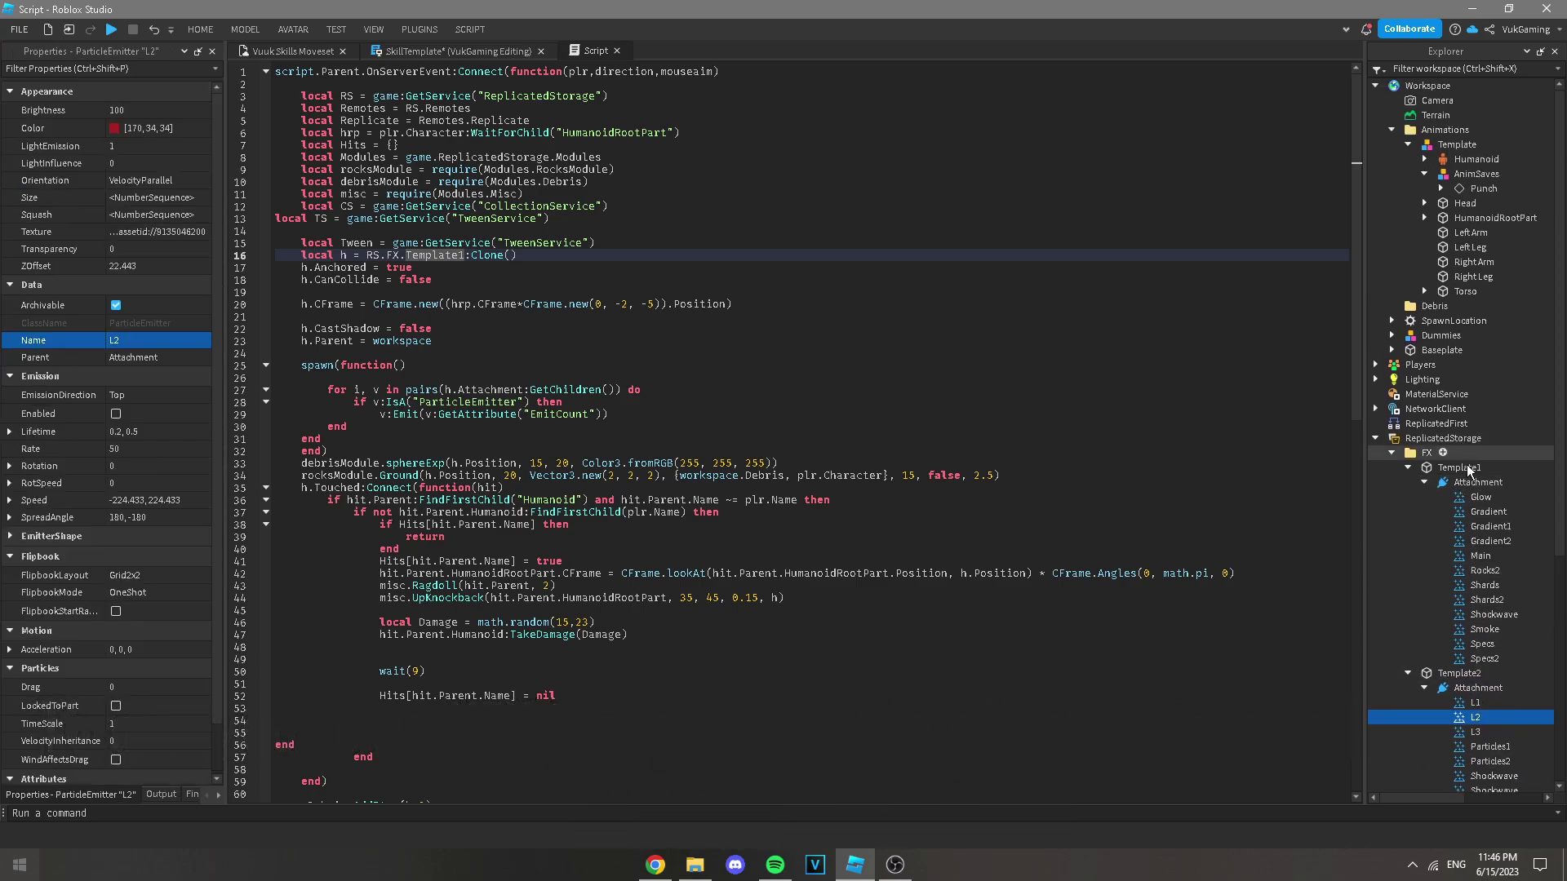
left_click(1408, 467)
left_click(1408, 482)
Step: Return to the place's 3D view, move Template1 from the FX folder into Workspace and focus the camera on it
left_click(298, 54)
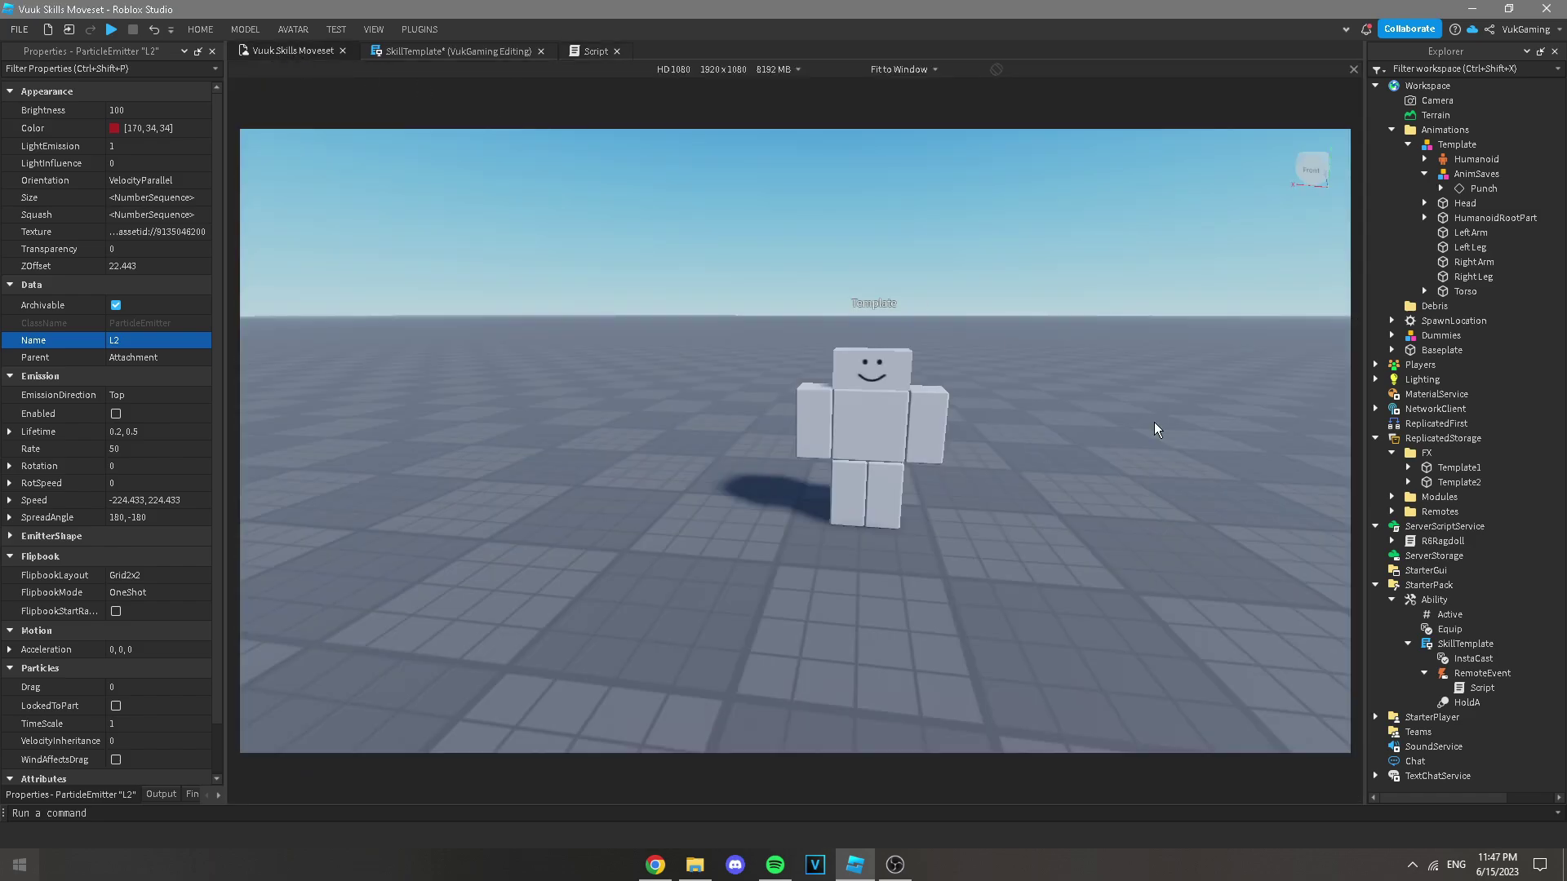
left_click_drag(1459, 468, 1434, 90)
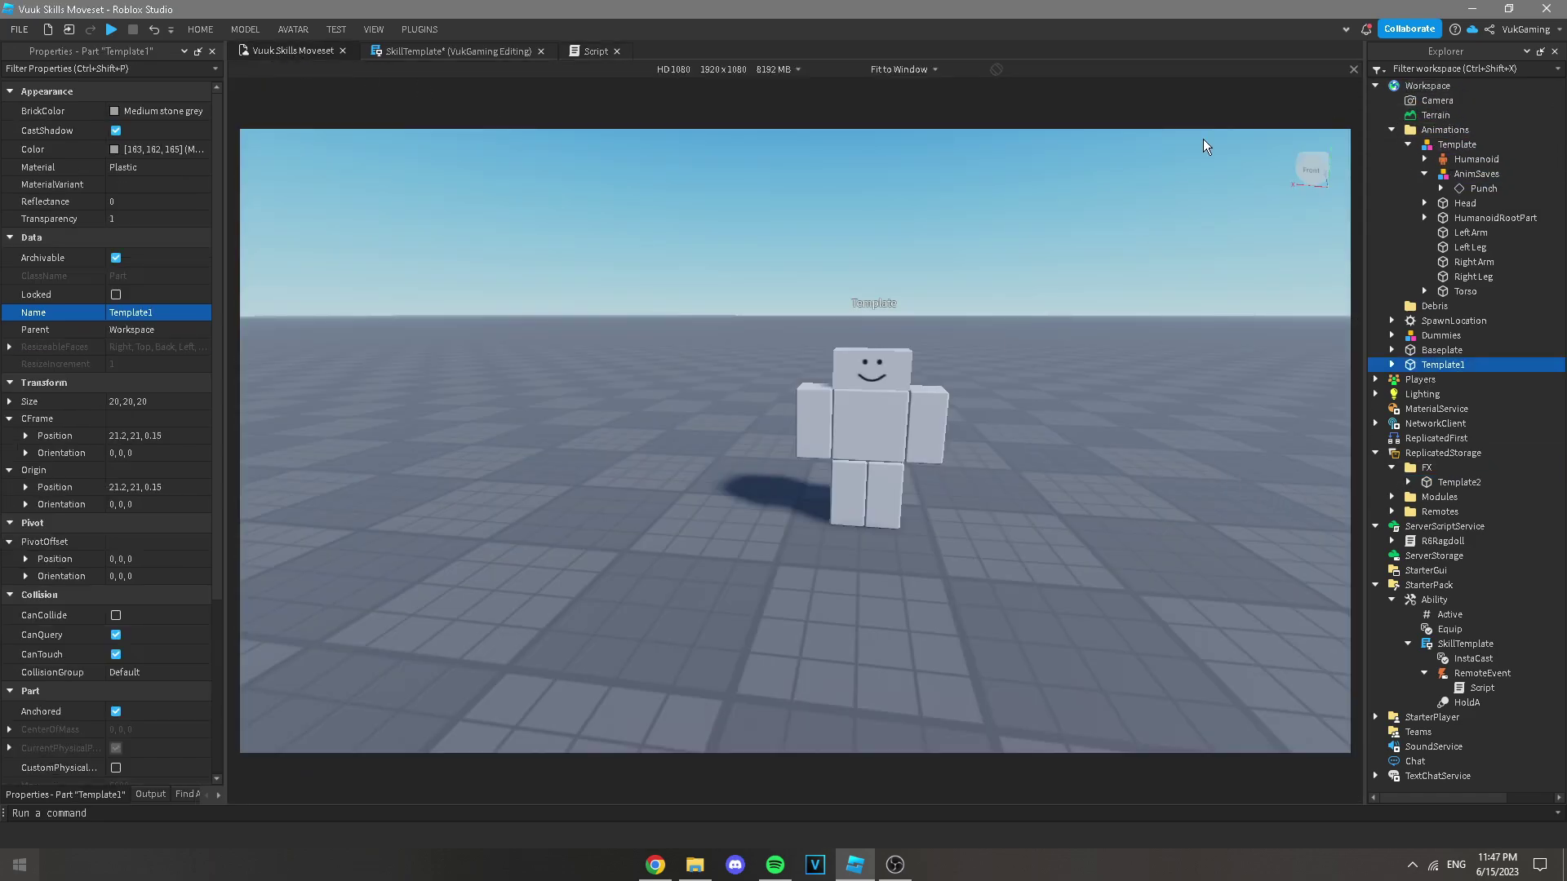
key("f")
left_click(1391, 365)
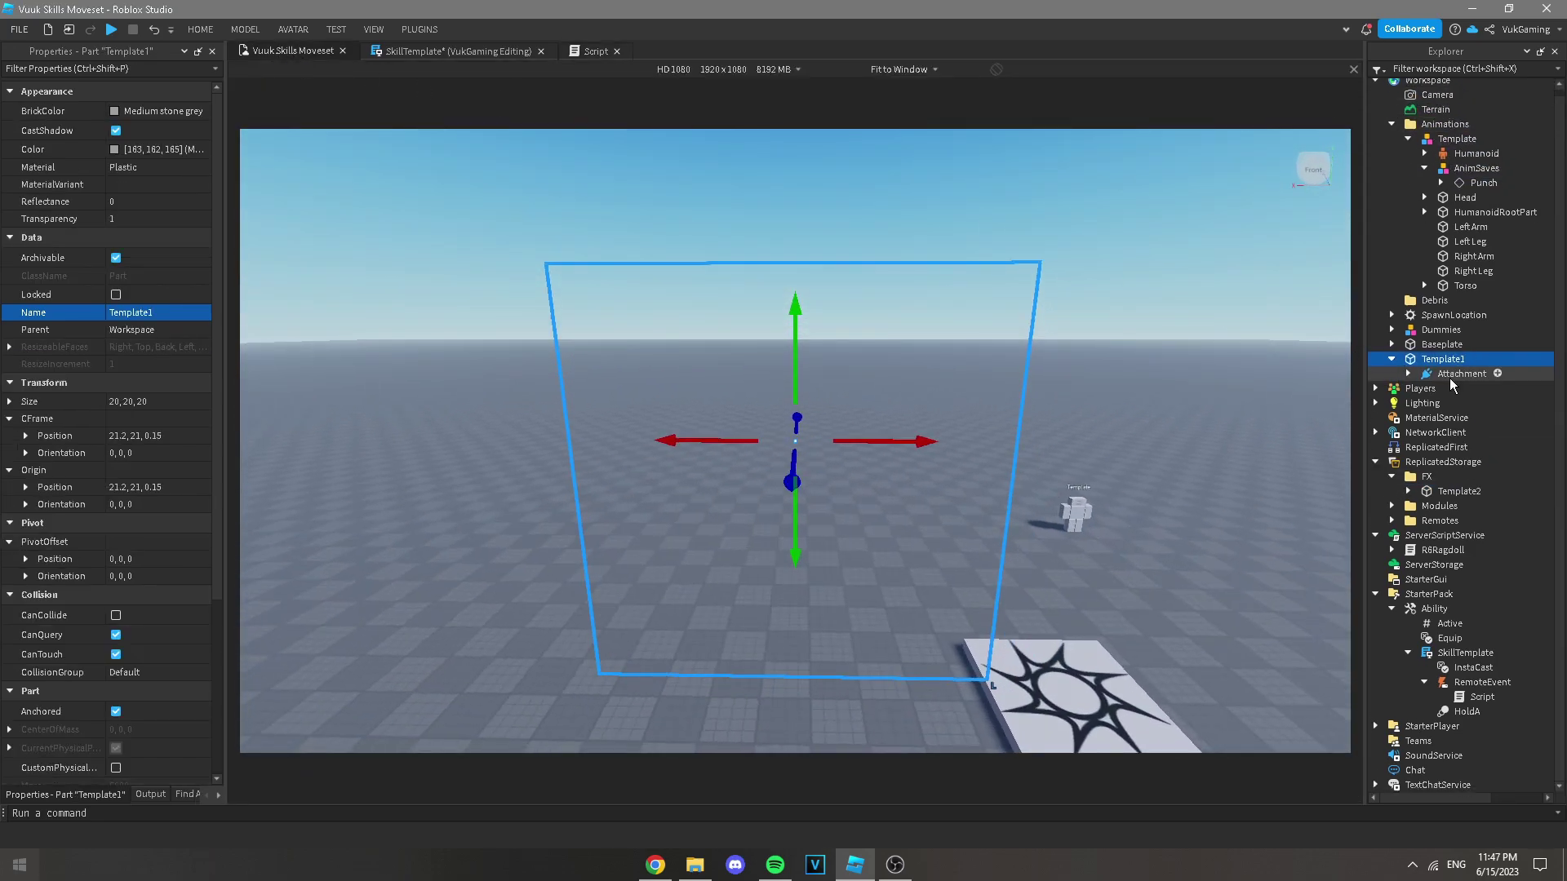
Step: Select all particle emitters in Template1's Attachment, from Glow to Specs2, and toggle Enabled on and off again
left_click(1409, 374)
scroll(1437, 376, "down", 2)
left_click(1465, 306)
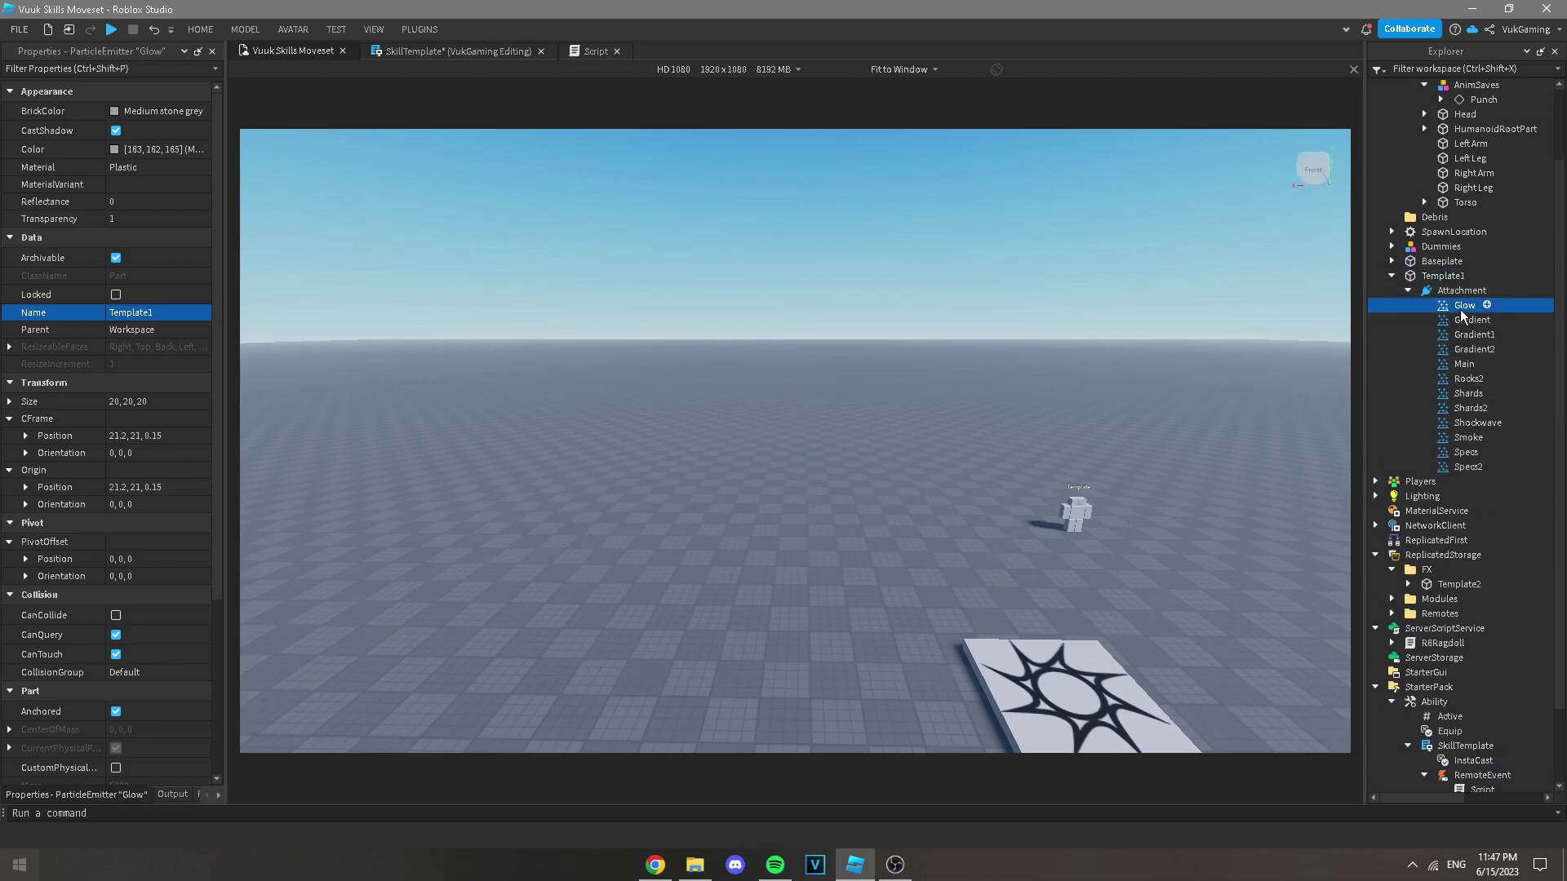
left_click(1467, 467, "shift")
left_click(116, 413)
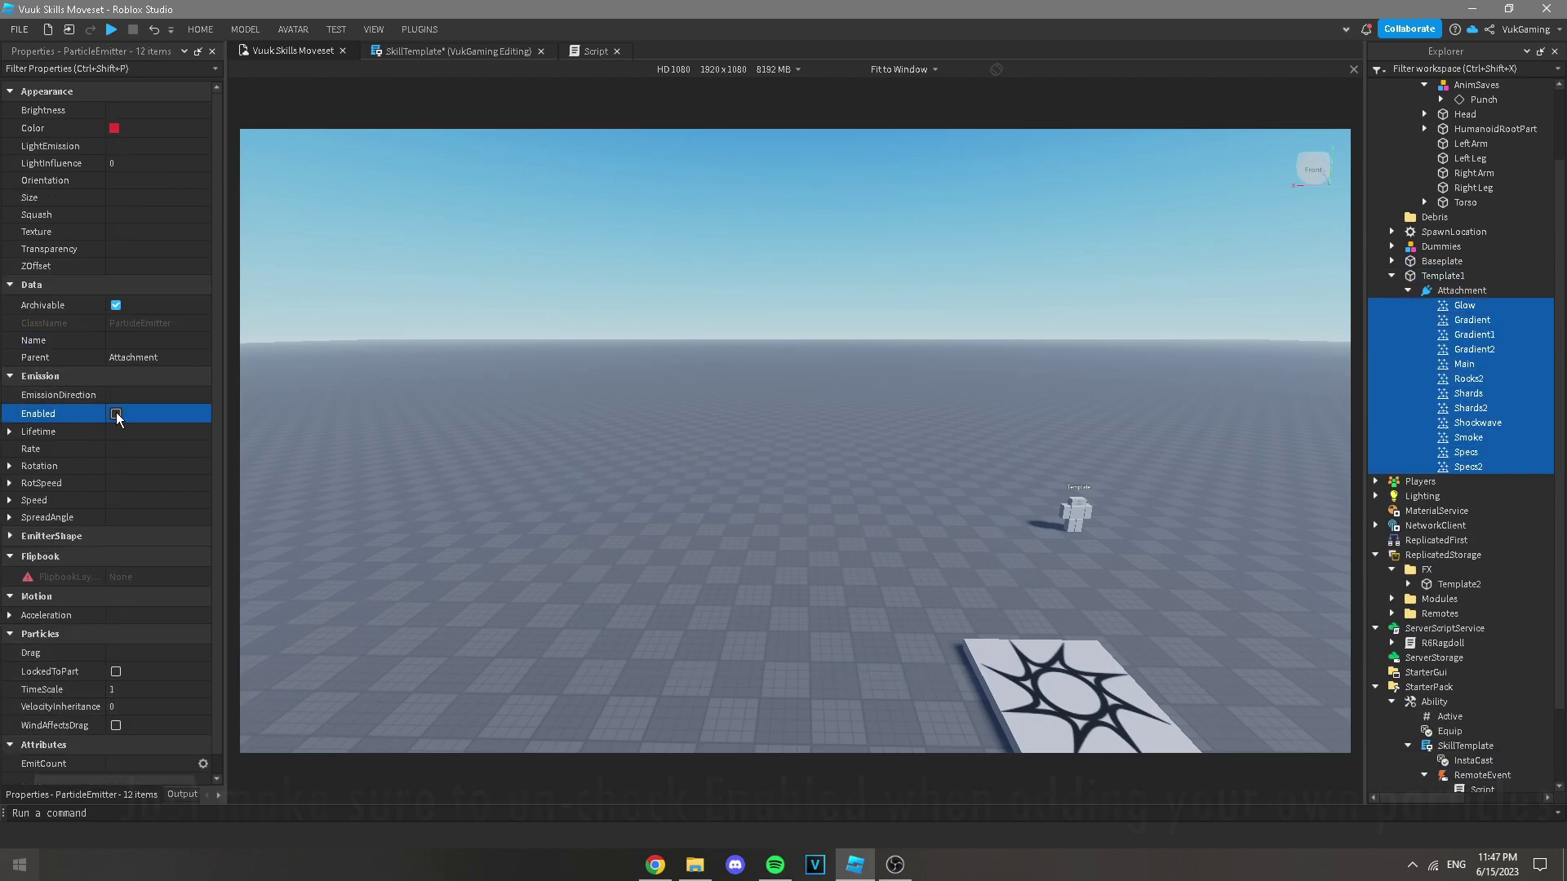
left_click(116, 414)
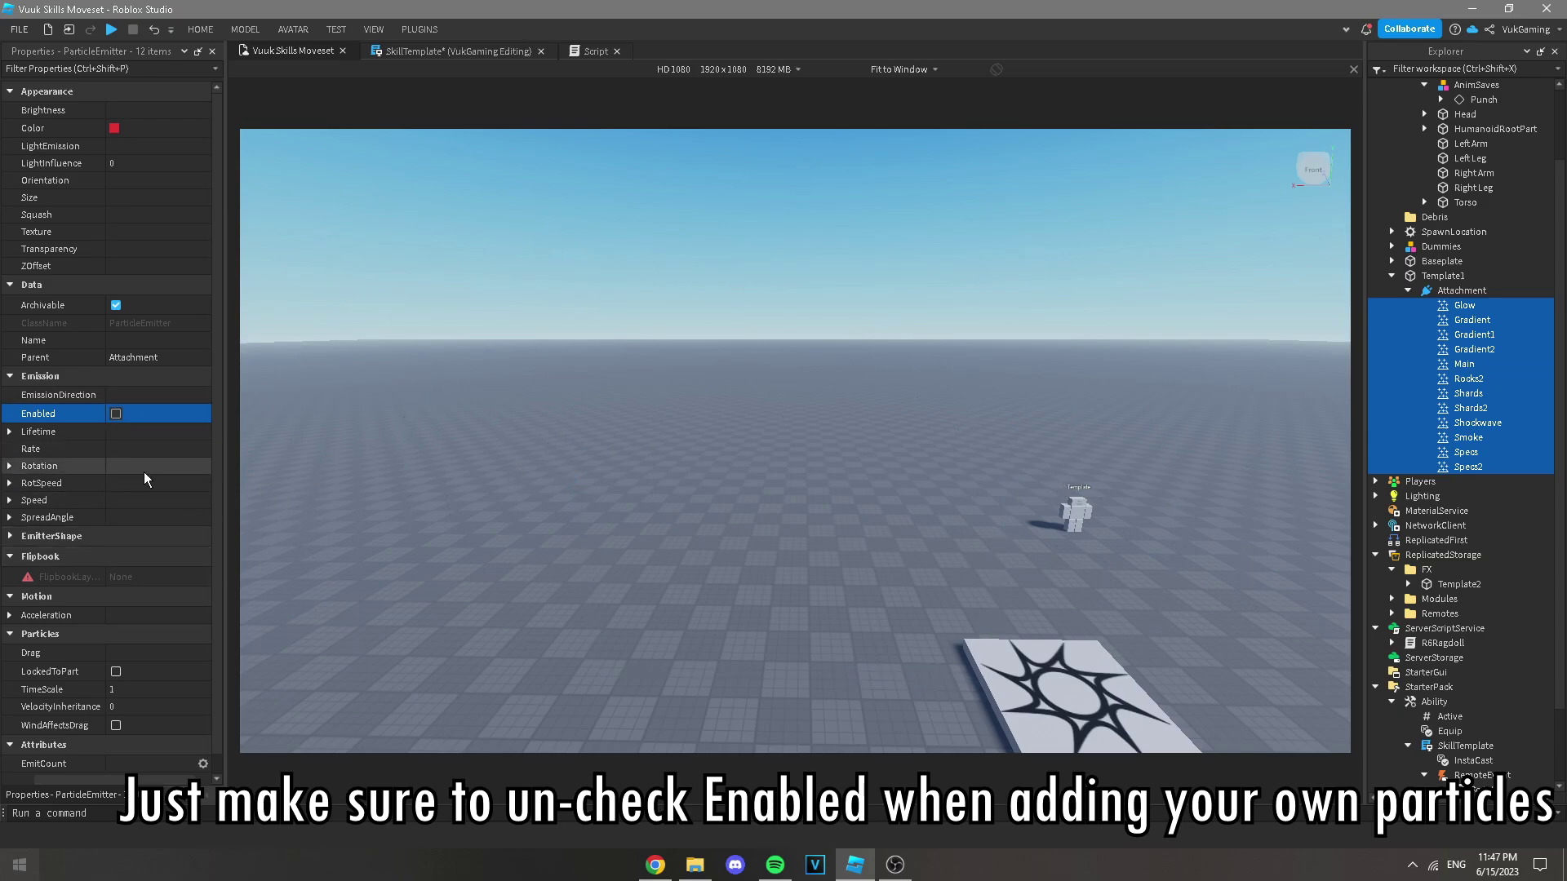
Step: Try sizes 30,30,30 and 15,15,15 on the Template1 part in Workspace and set it back to 20,20,20
left_click(1442, 276)
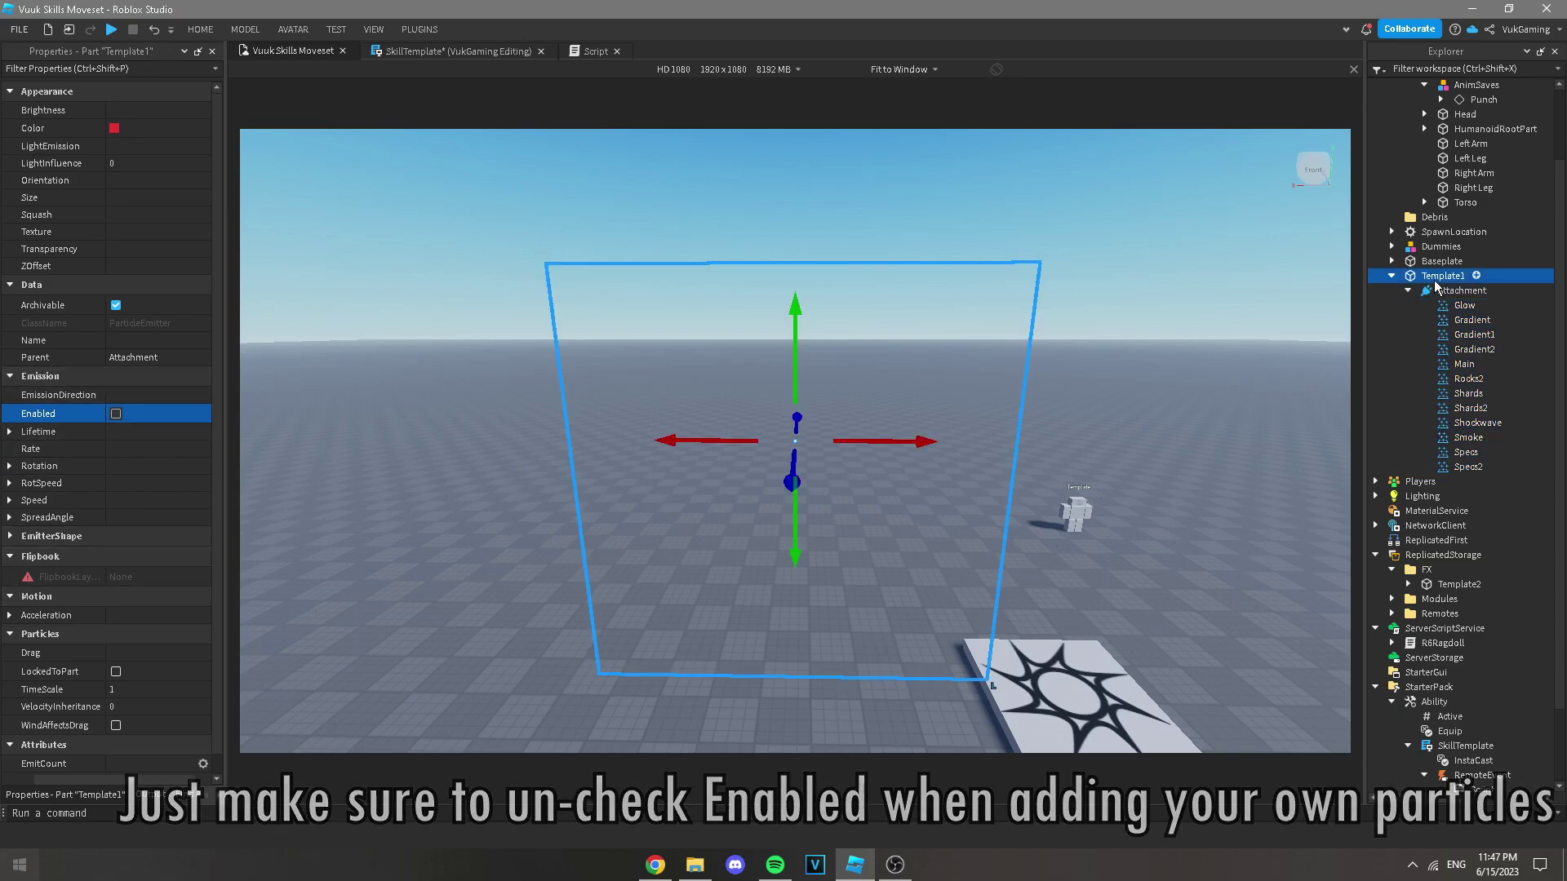
scroll(130, 277, "up", 2)
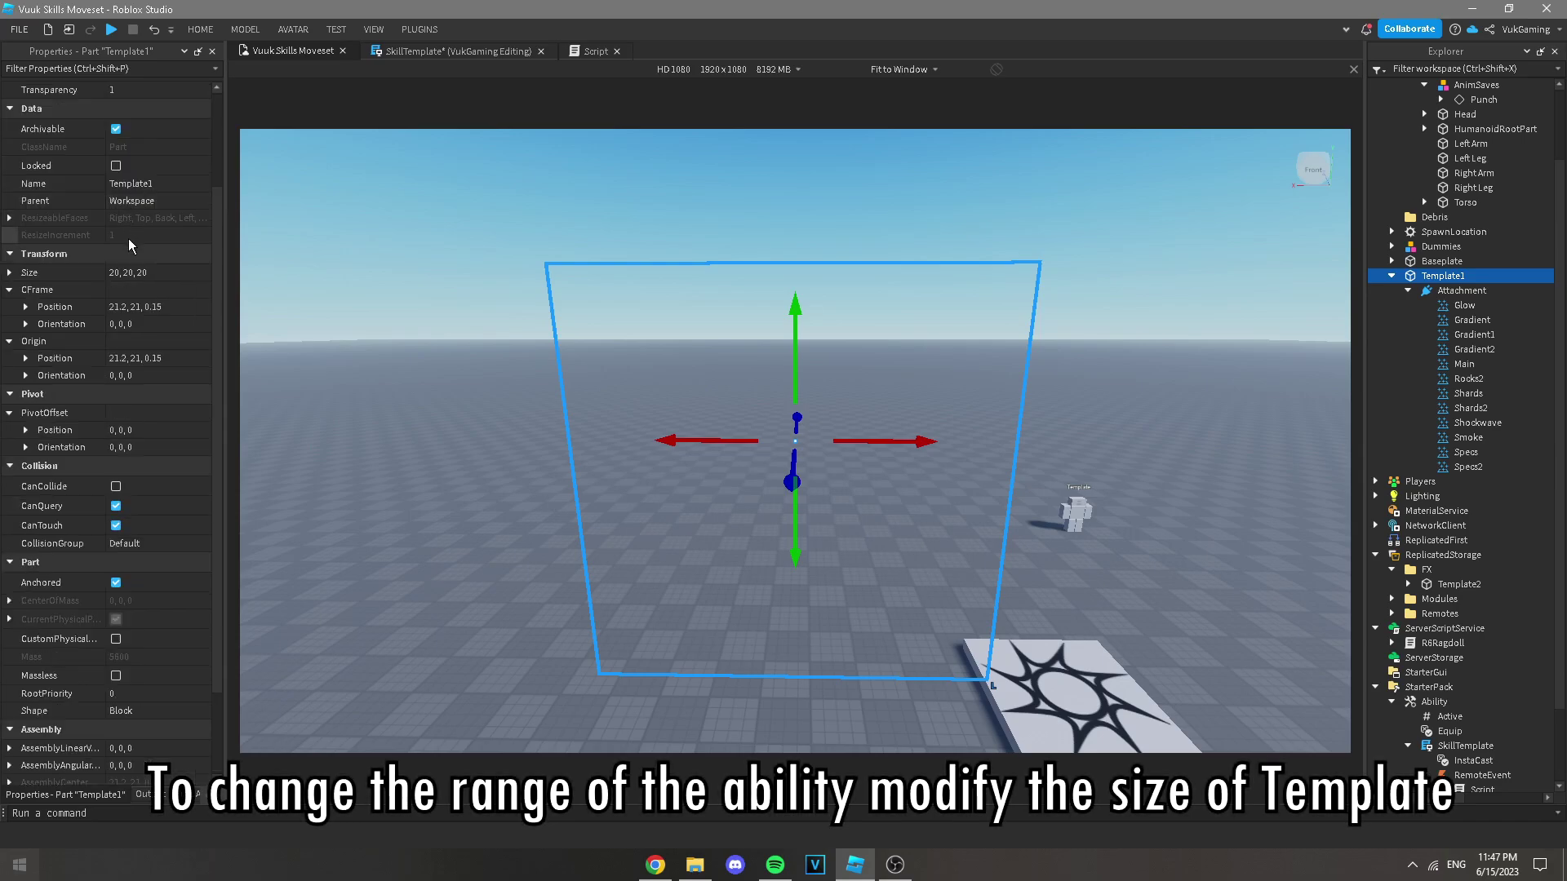
left_click(187, 276)
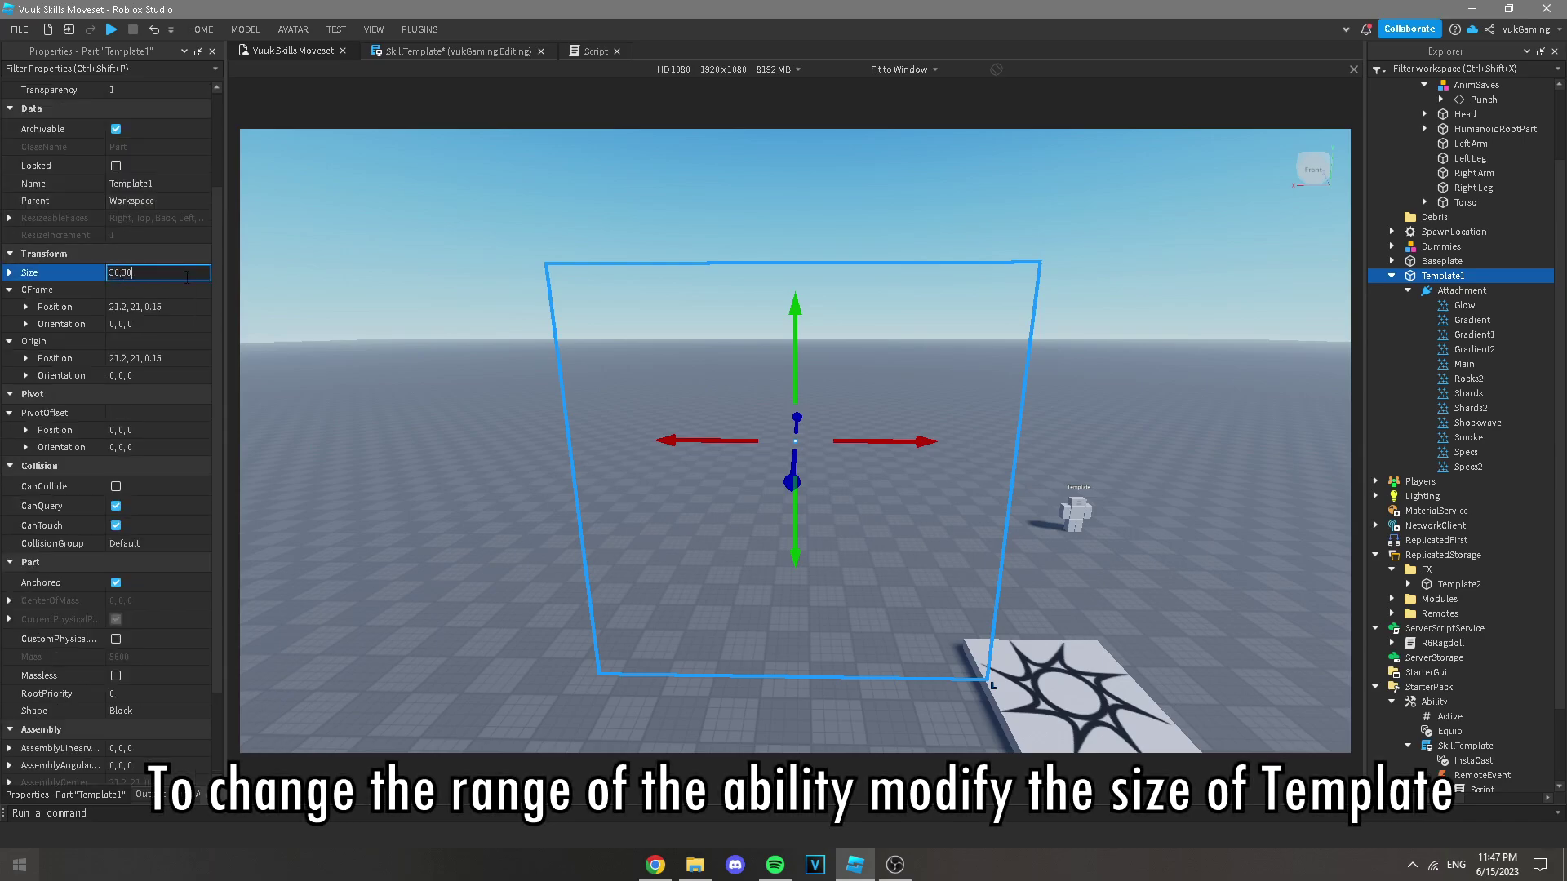
key("Return")
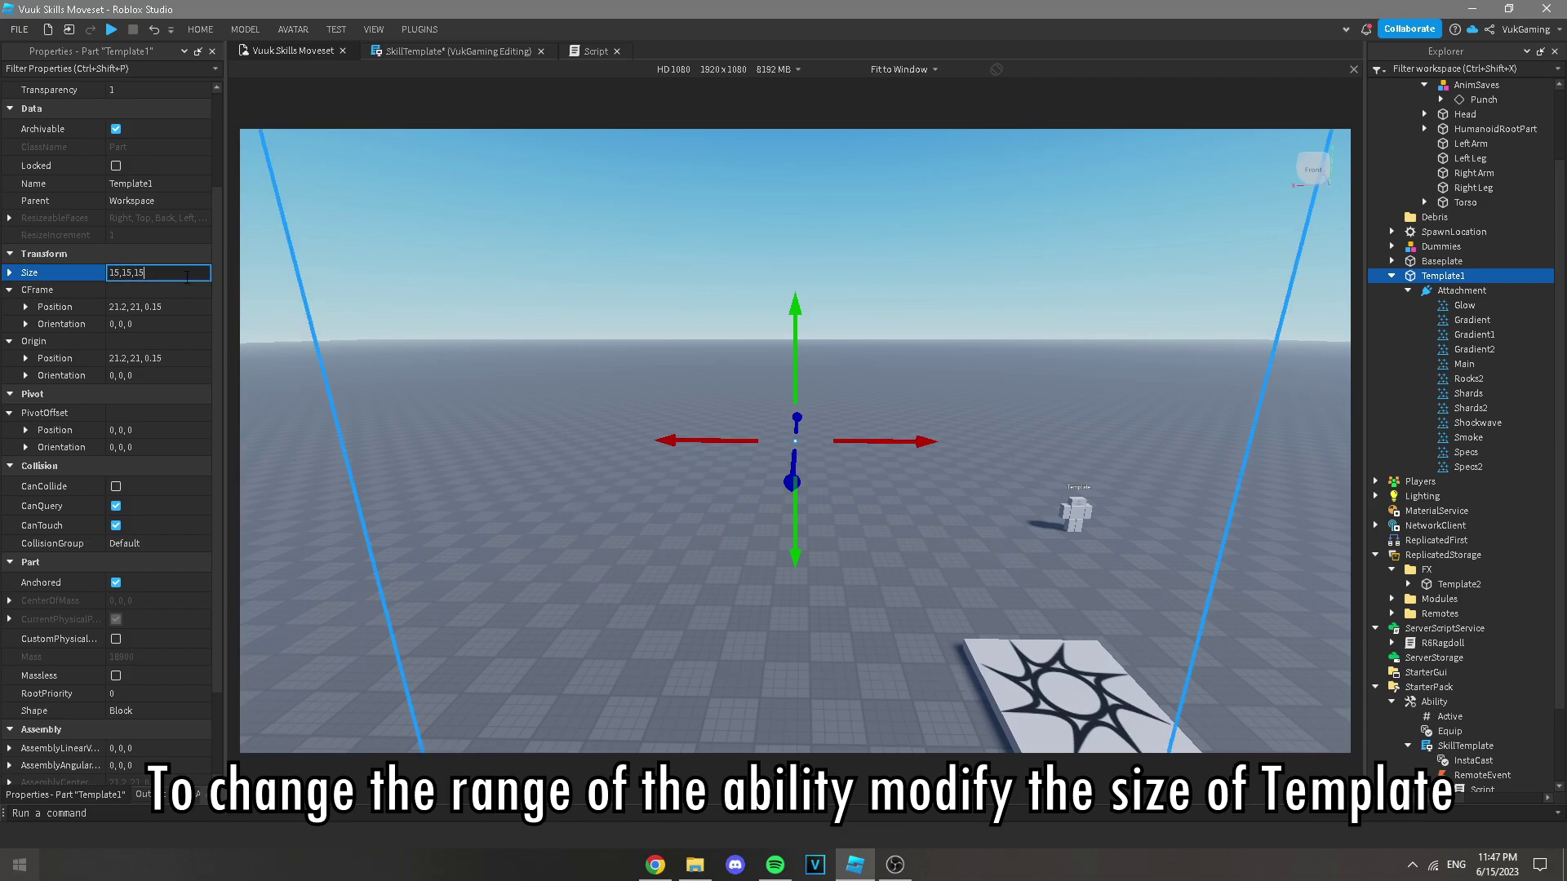
key("Return")
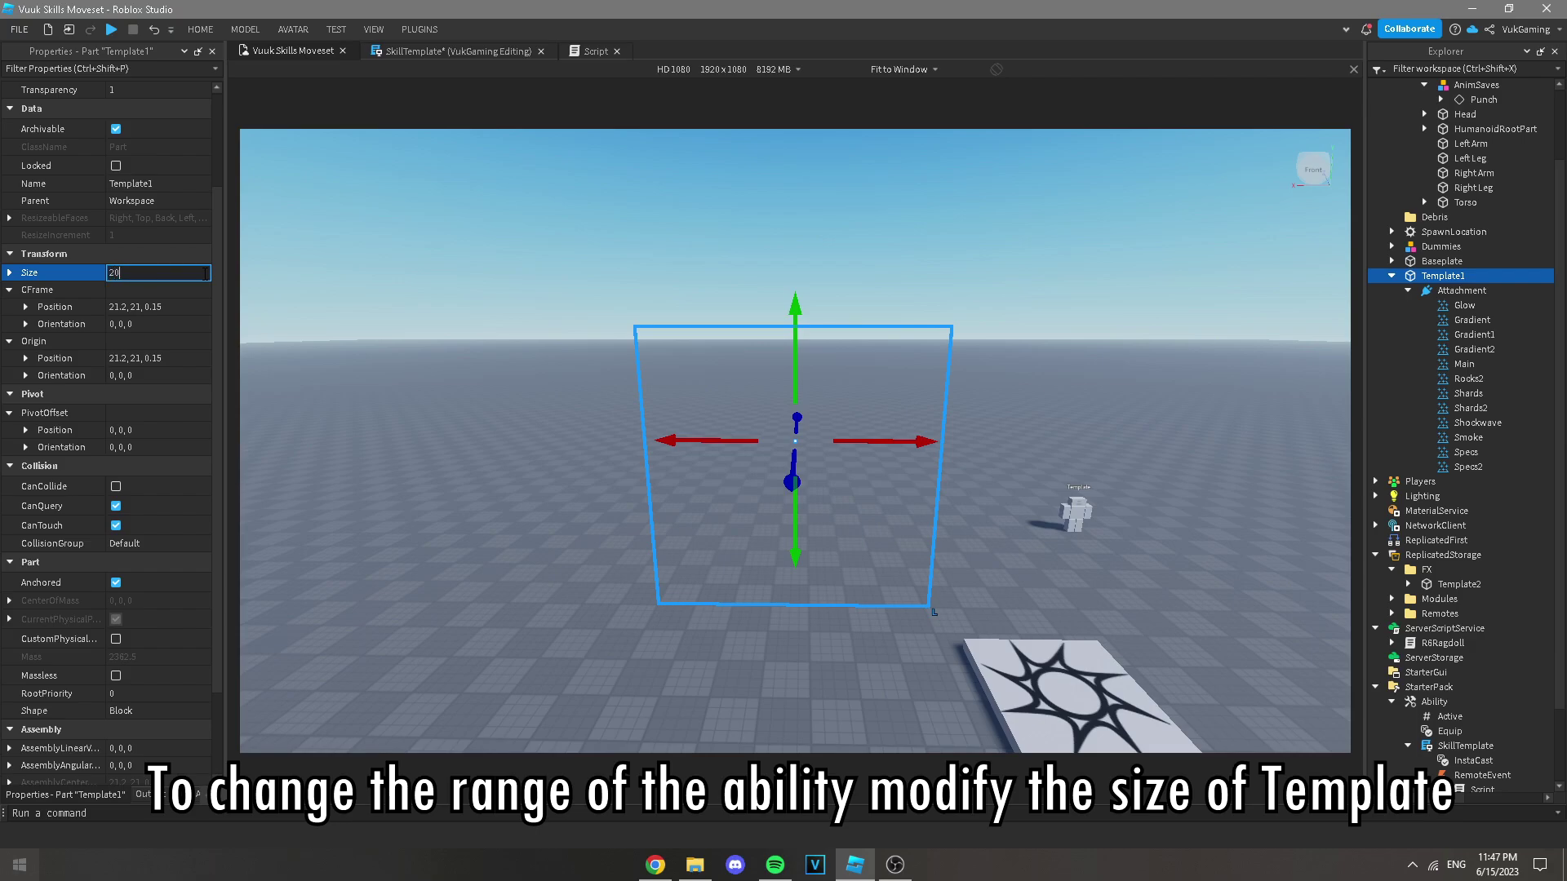
key("Return")
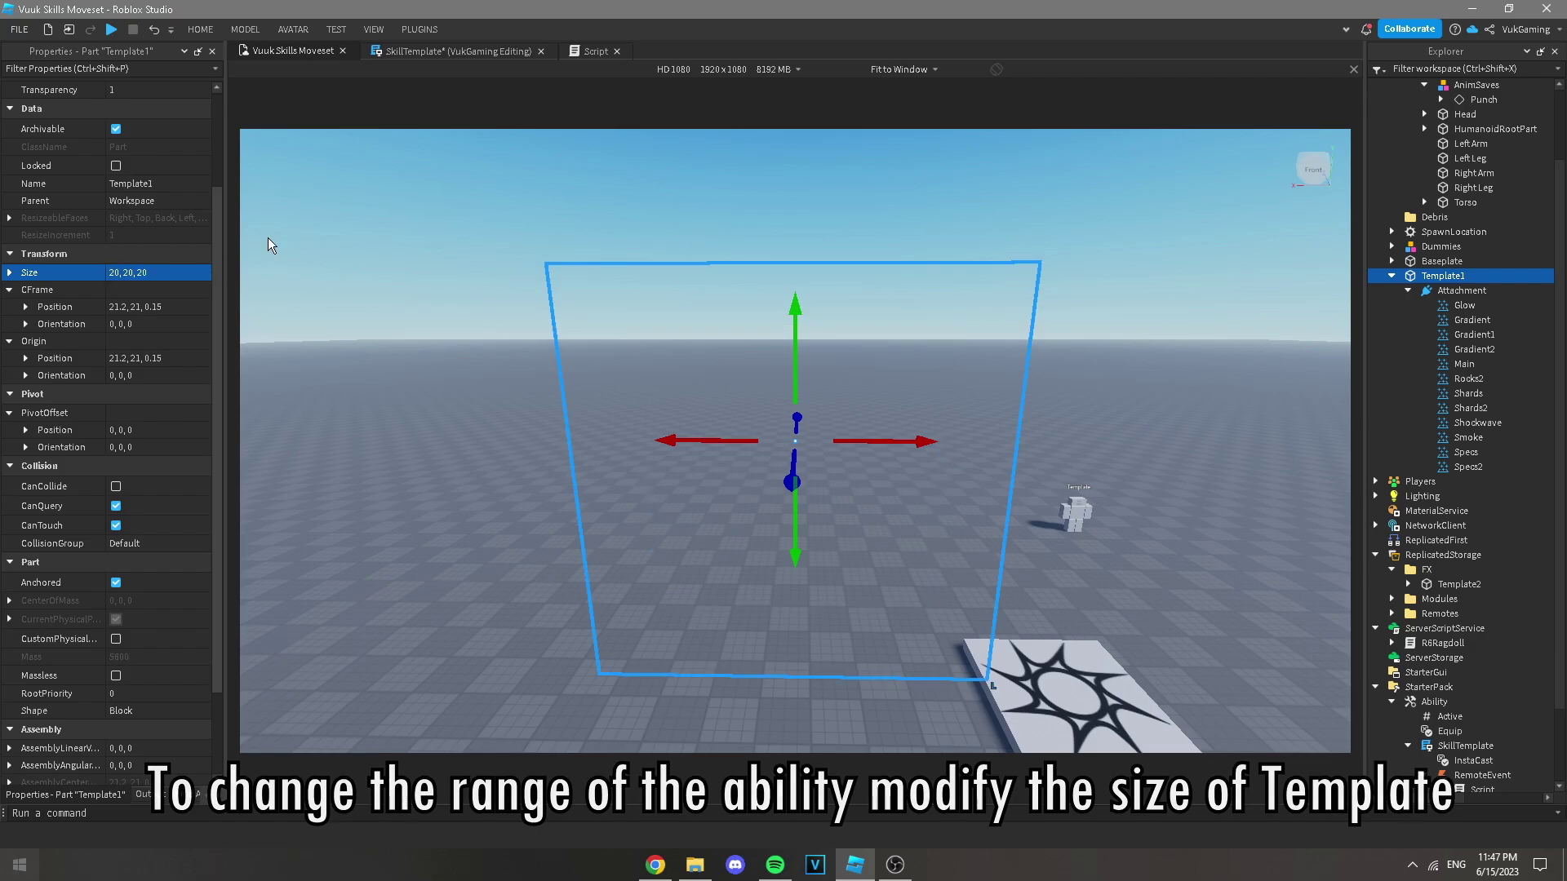
Step: Collapse Template1 and move it from Workspace back into ReplicatedStorage's FX folder
left_click(1391, 275)
left_click_drag(1451, 370, 1428, 467)
Step: In the Script's clone line, try Template2 as the effect reference and change it back to Template1
left_click(582, 54)
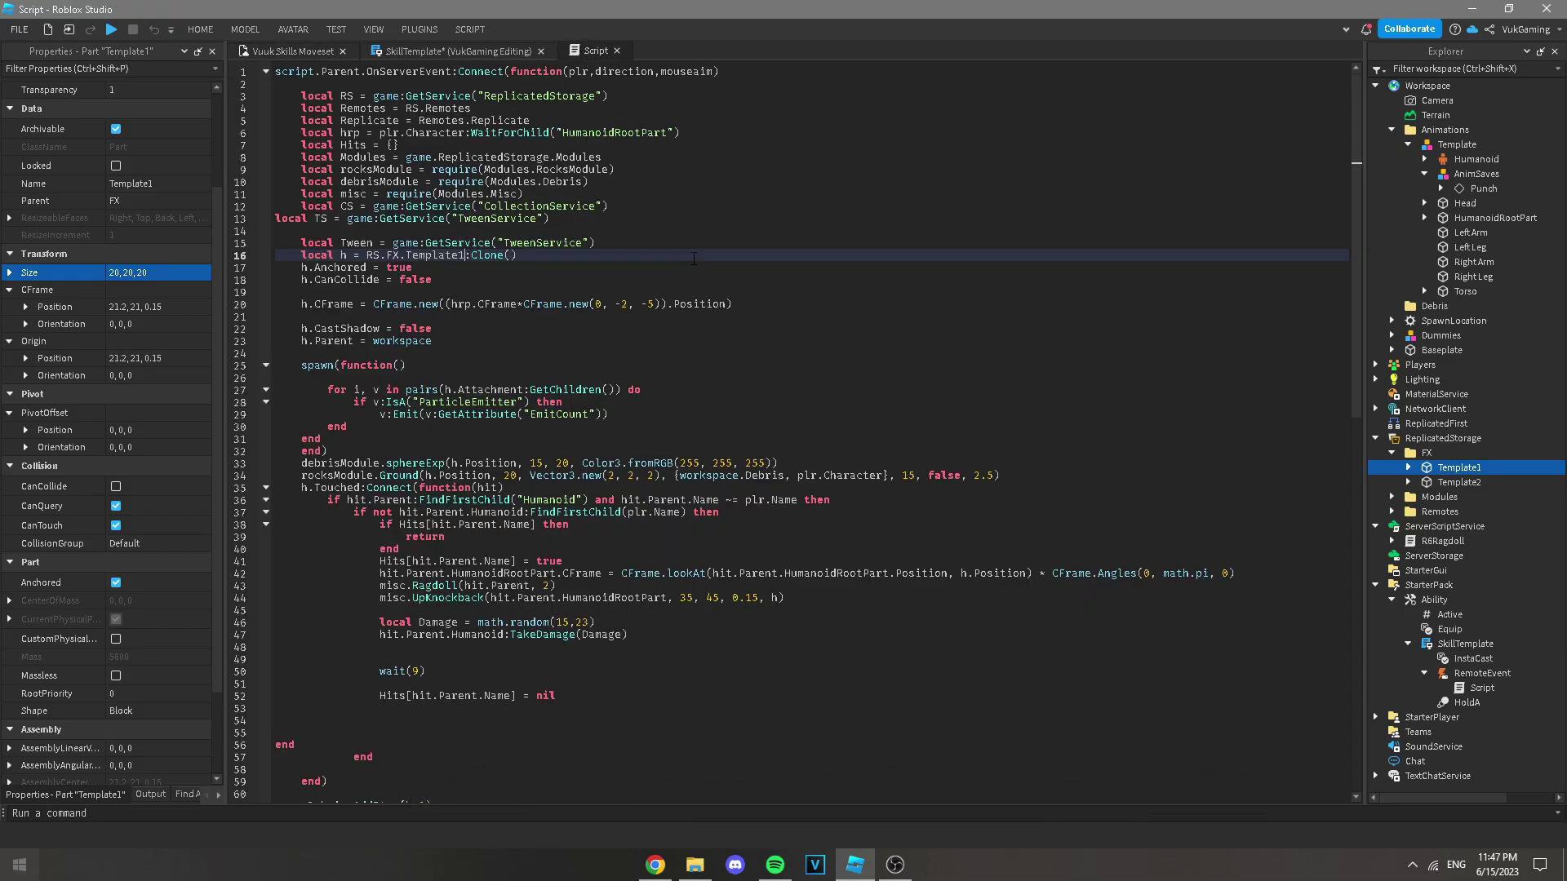
key("BackSpace")
type("2")
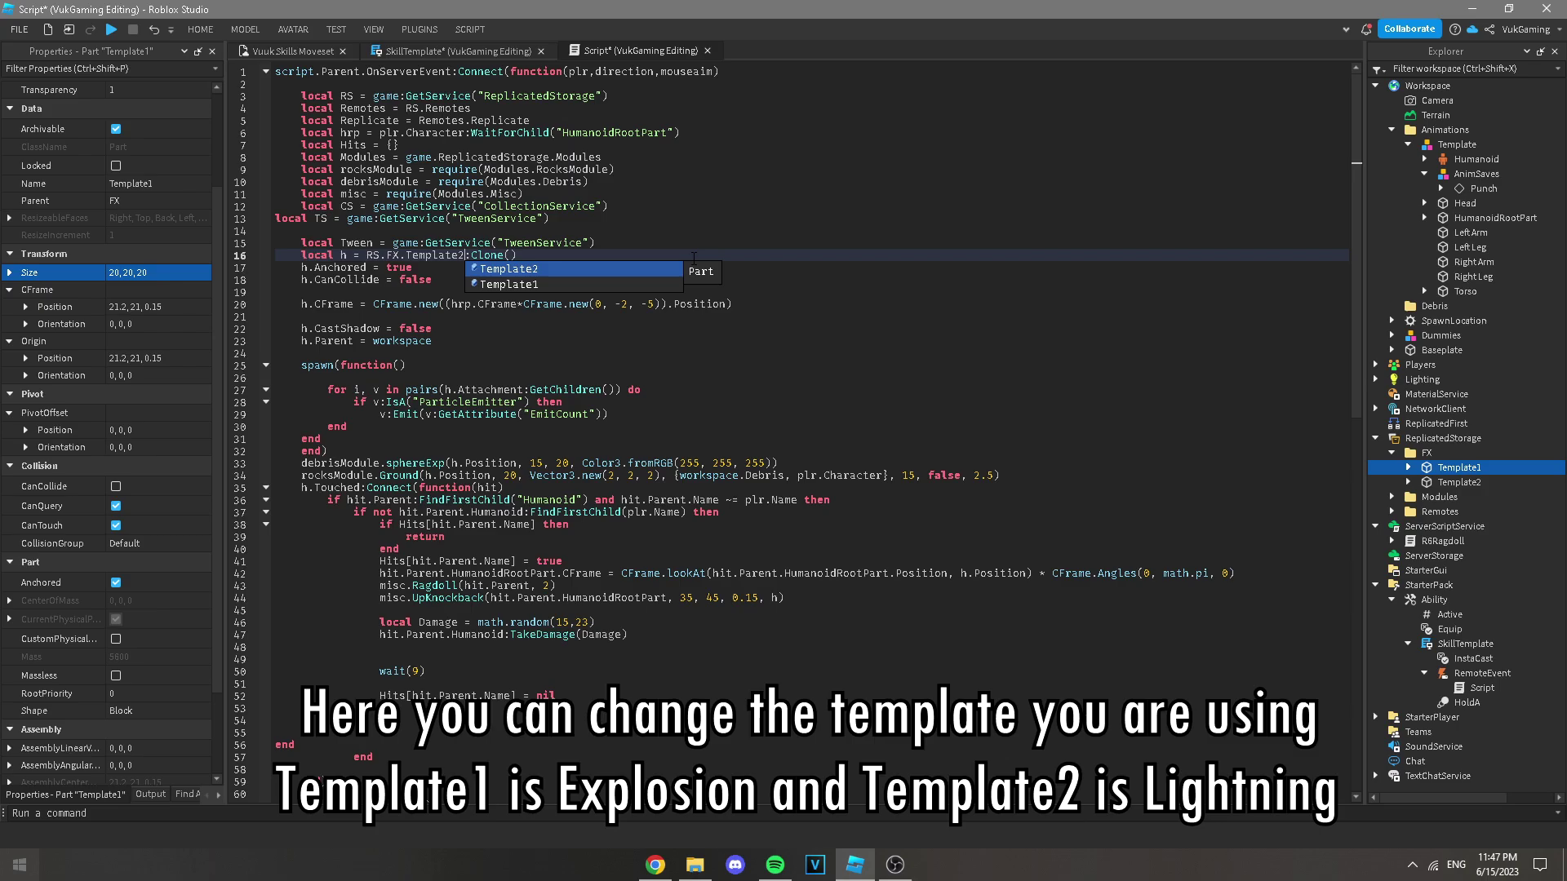
key("BackSpace")
key("BackSpace")
type("1")
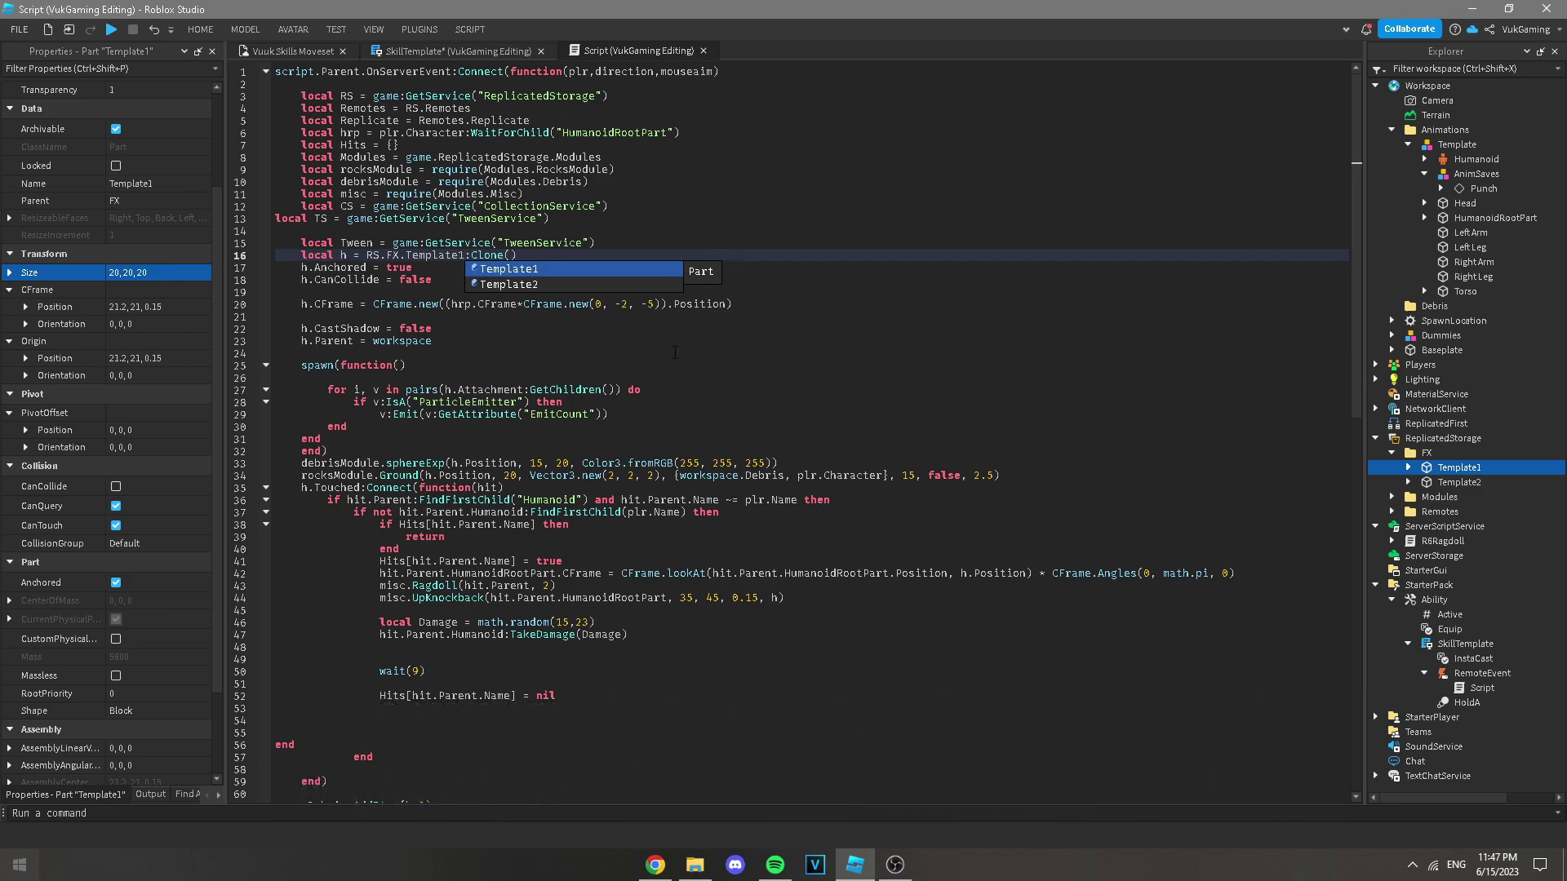
left_click(675, 352)
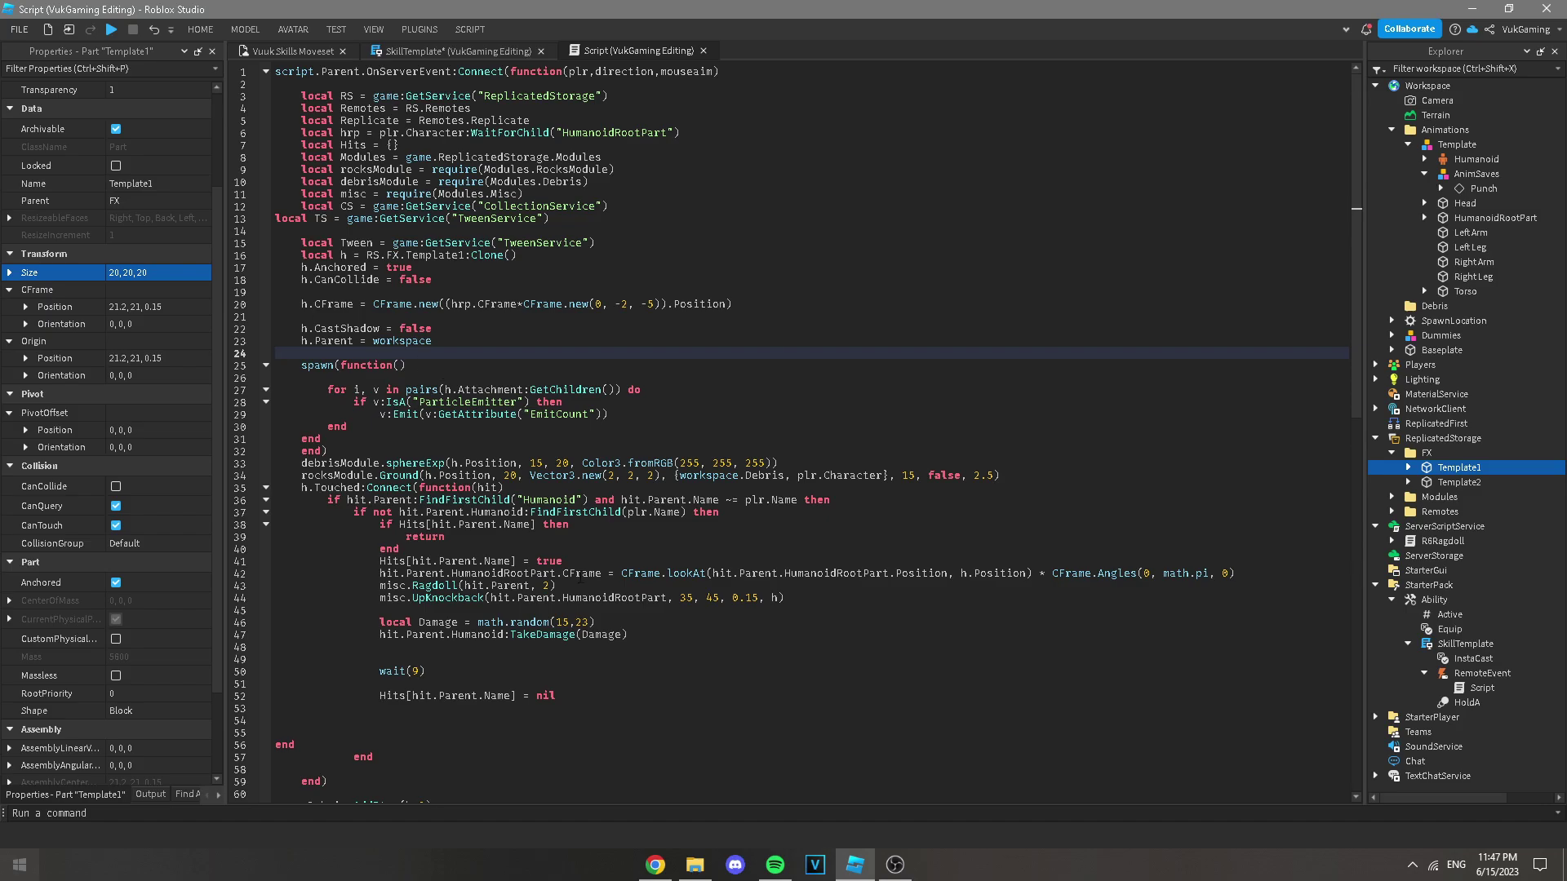
Step: Comment out the debrisModule.sphereExp and rocksModule.Ground lines to disable the ground explosion effects
scroll(580, 579, "down", 2)
left_click_drag(303, 389, 1003, 399)
left_click(421, 399)
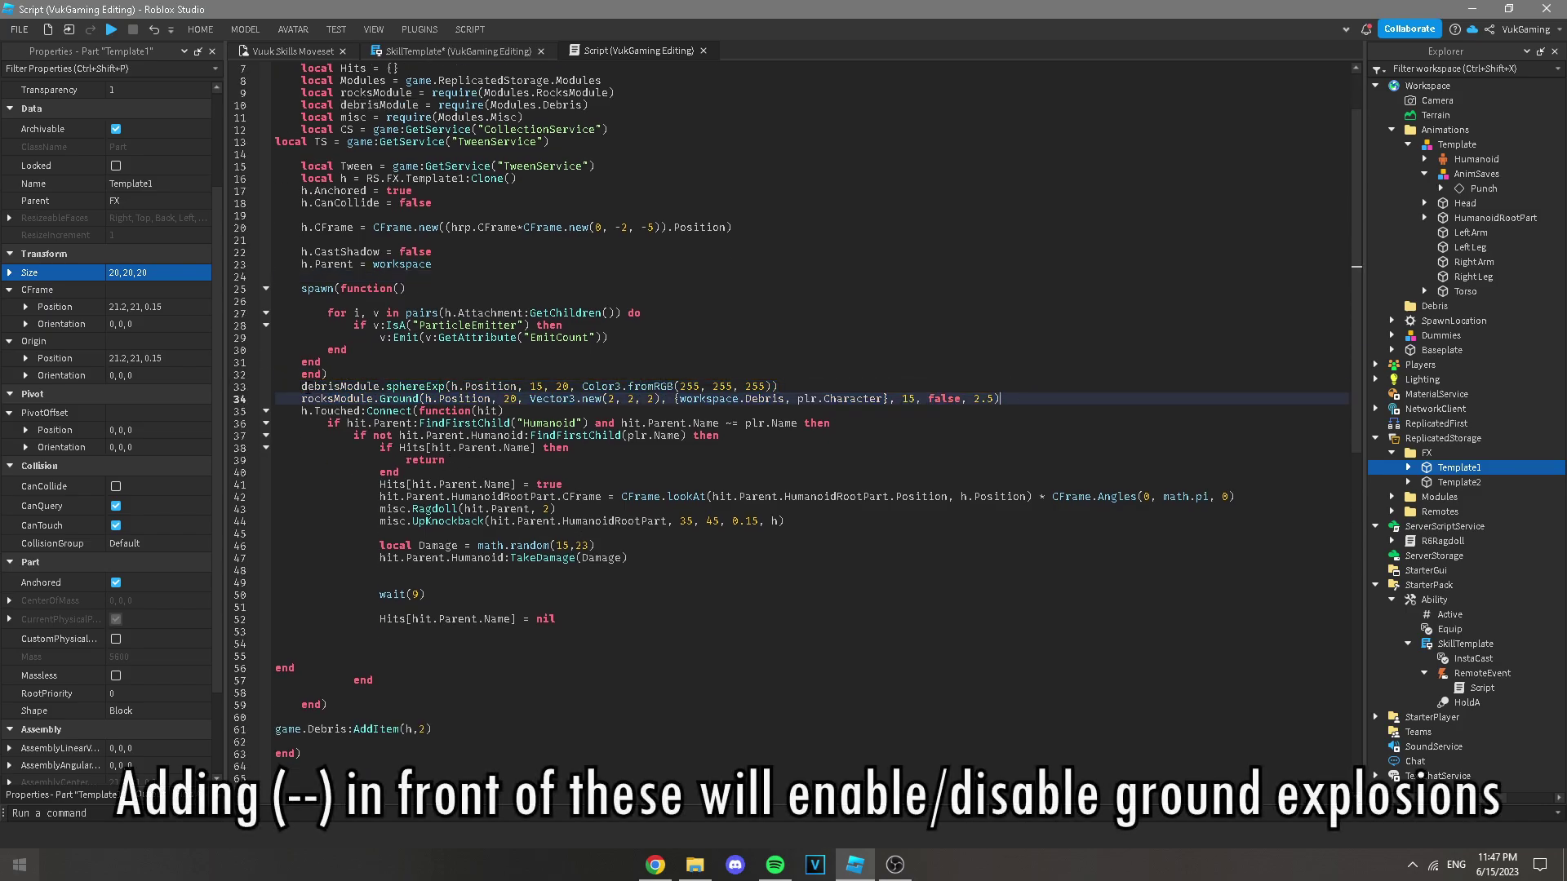
left_click(307, 386)
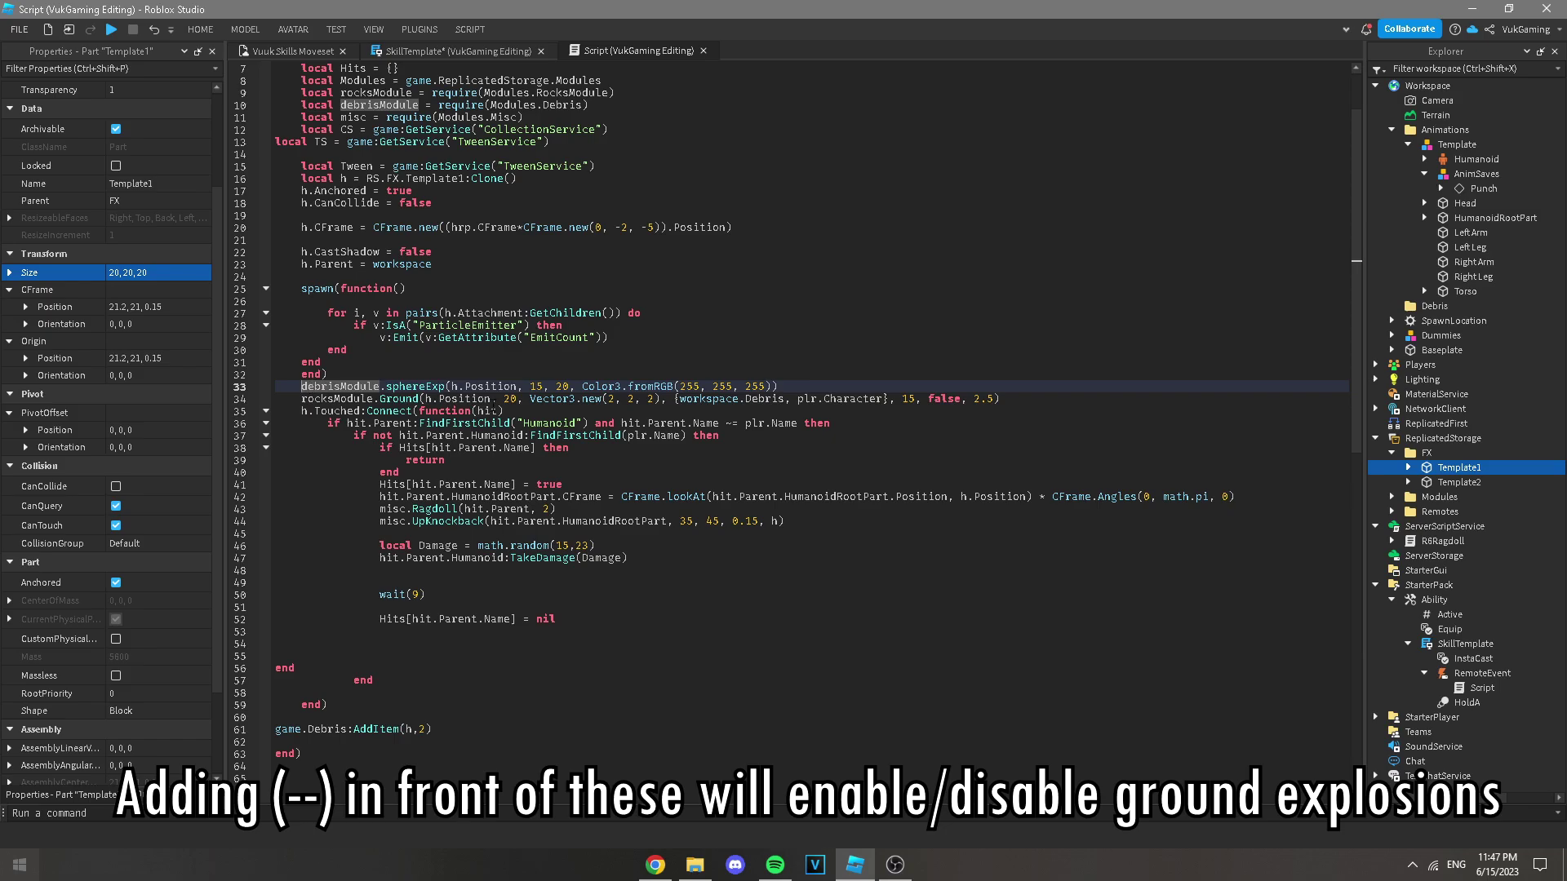
type("--")
left_click(297, 397)
type("--")
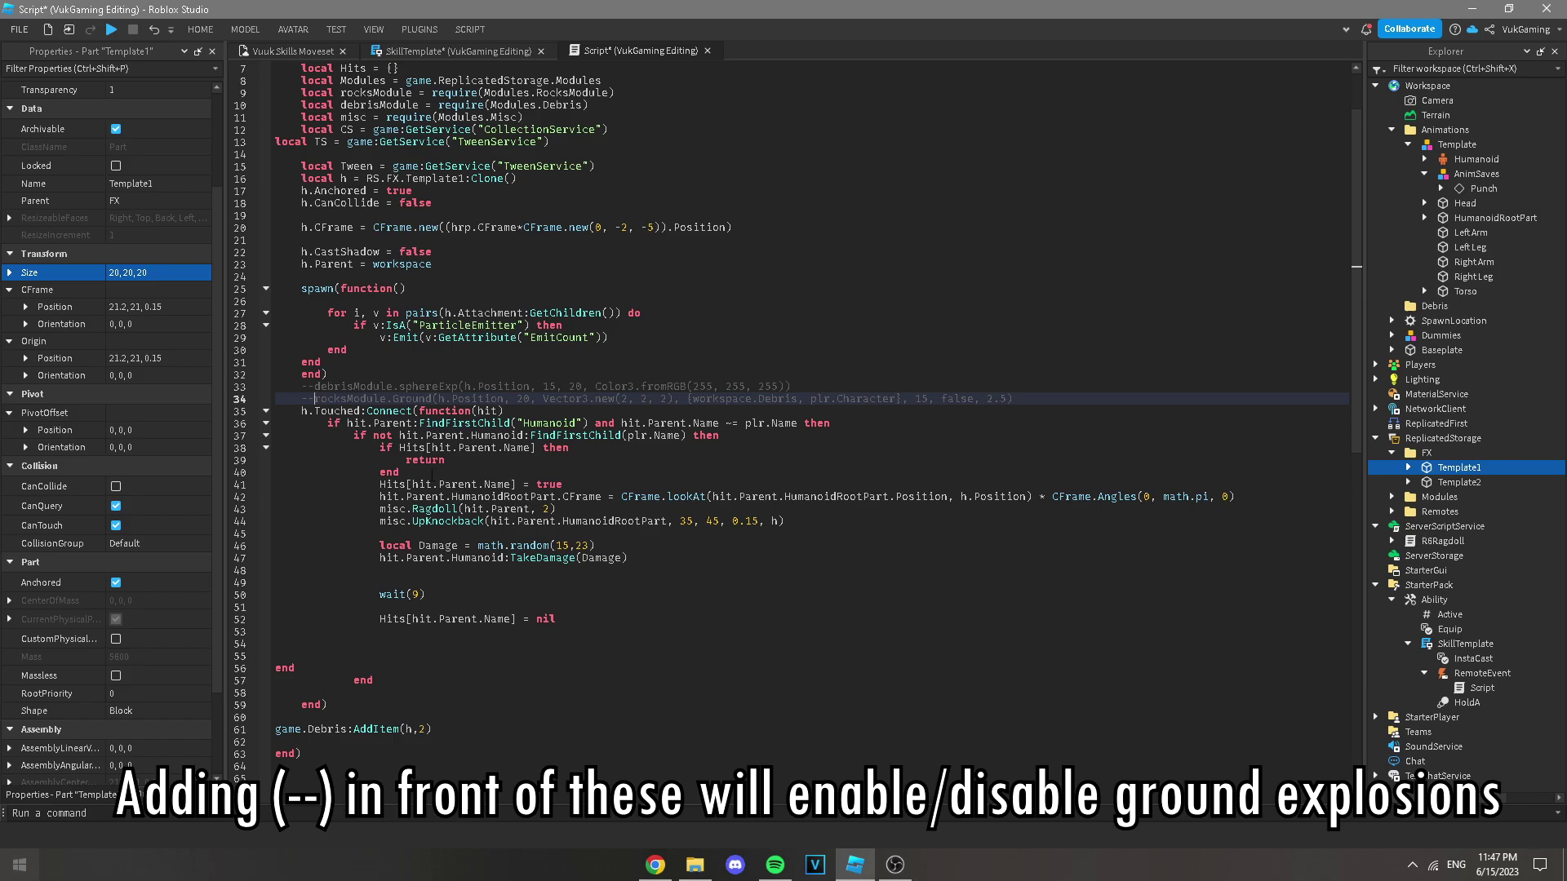
Step: Remove the comment marks from the debrisModule.sphereExp and rocksModule.Ground lines
double_click(306, 386)
key("BackSpace")
double_click(306, 398)
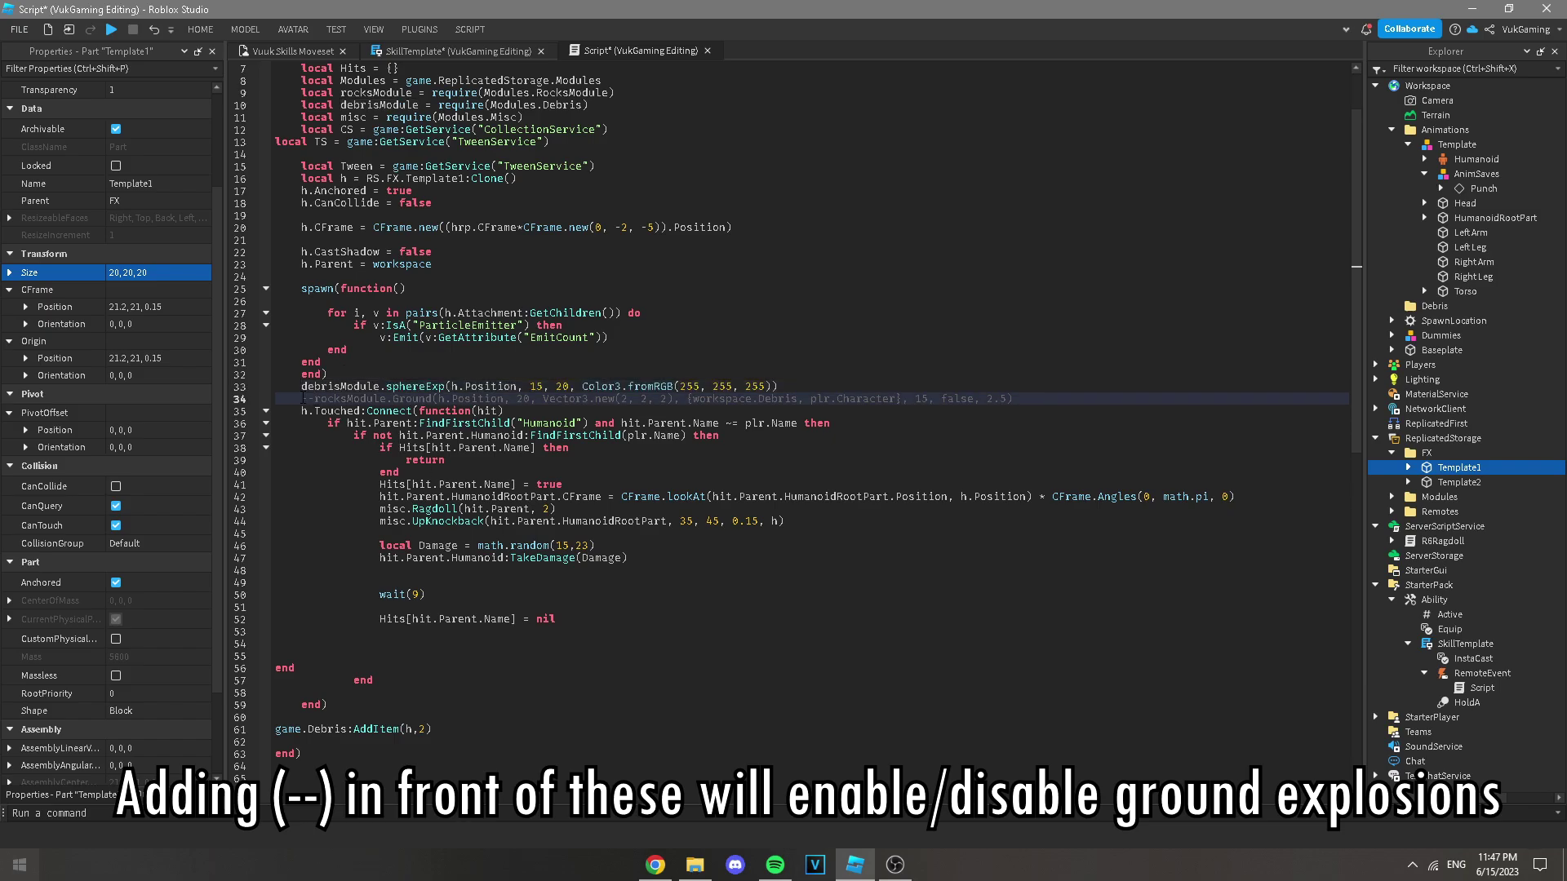
key("BackSpace")
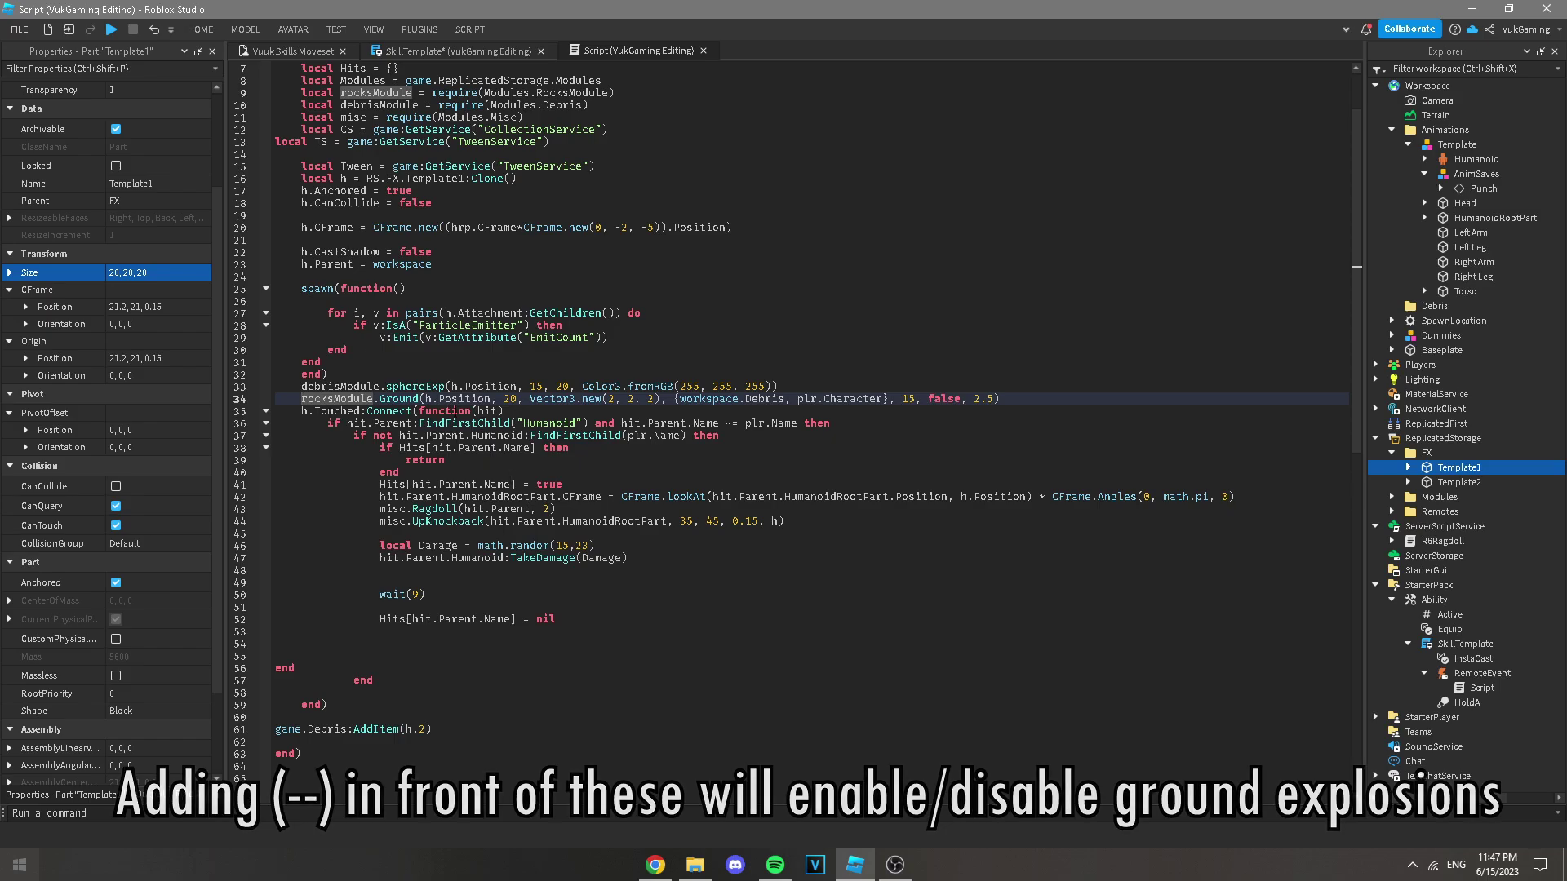
Step: Try commenting out the misc.Ragdoll and misc.UpKnockback lines, and undo both edits
left_click(381, 509)
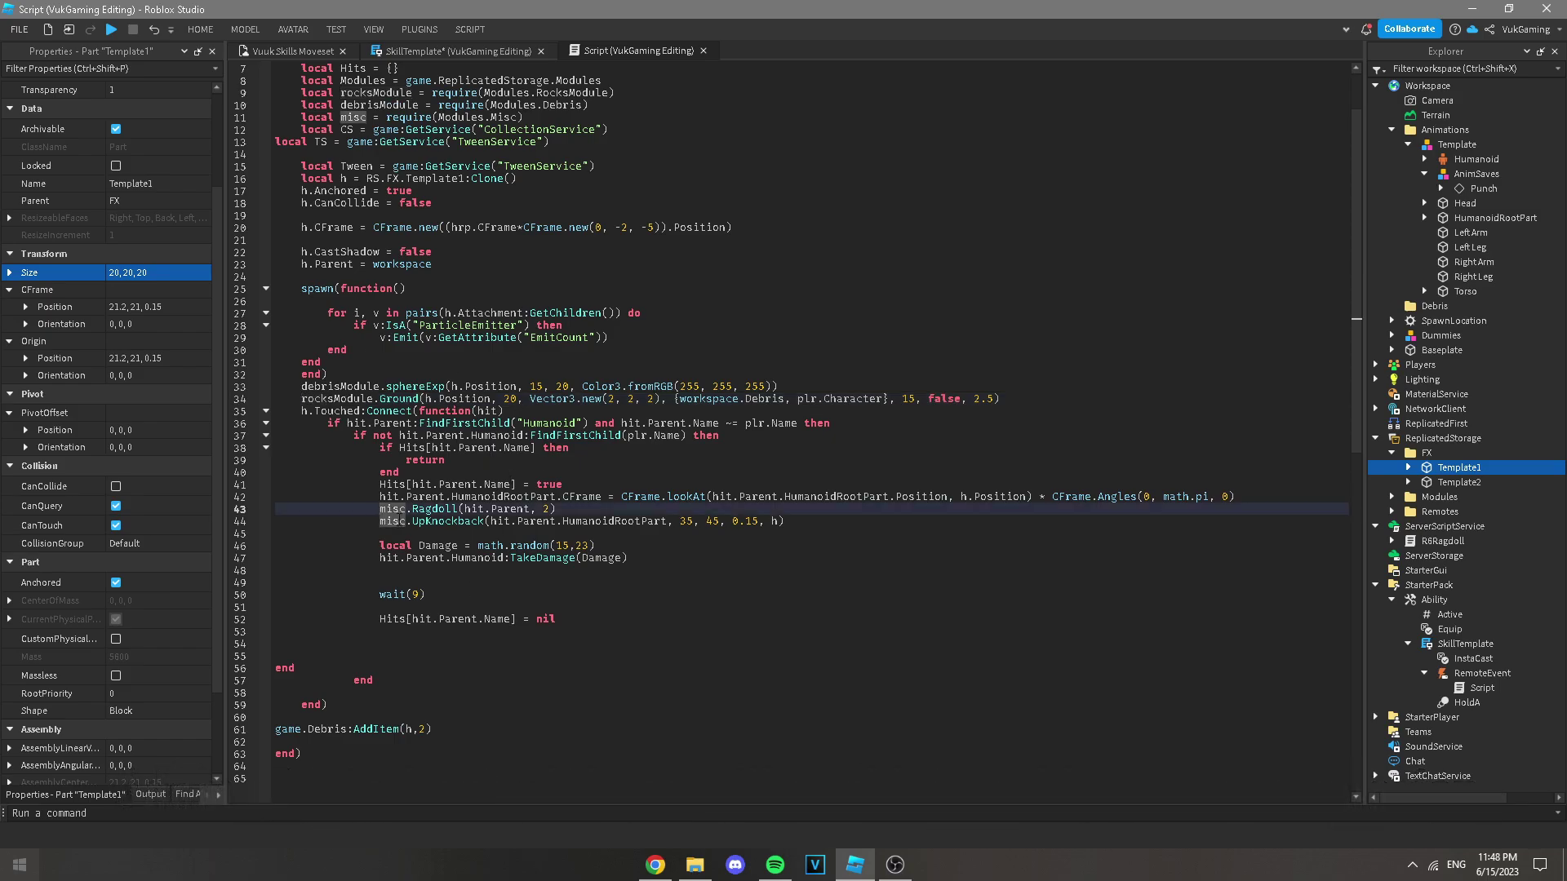
type("--")
key("Down")
key("Home")
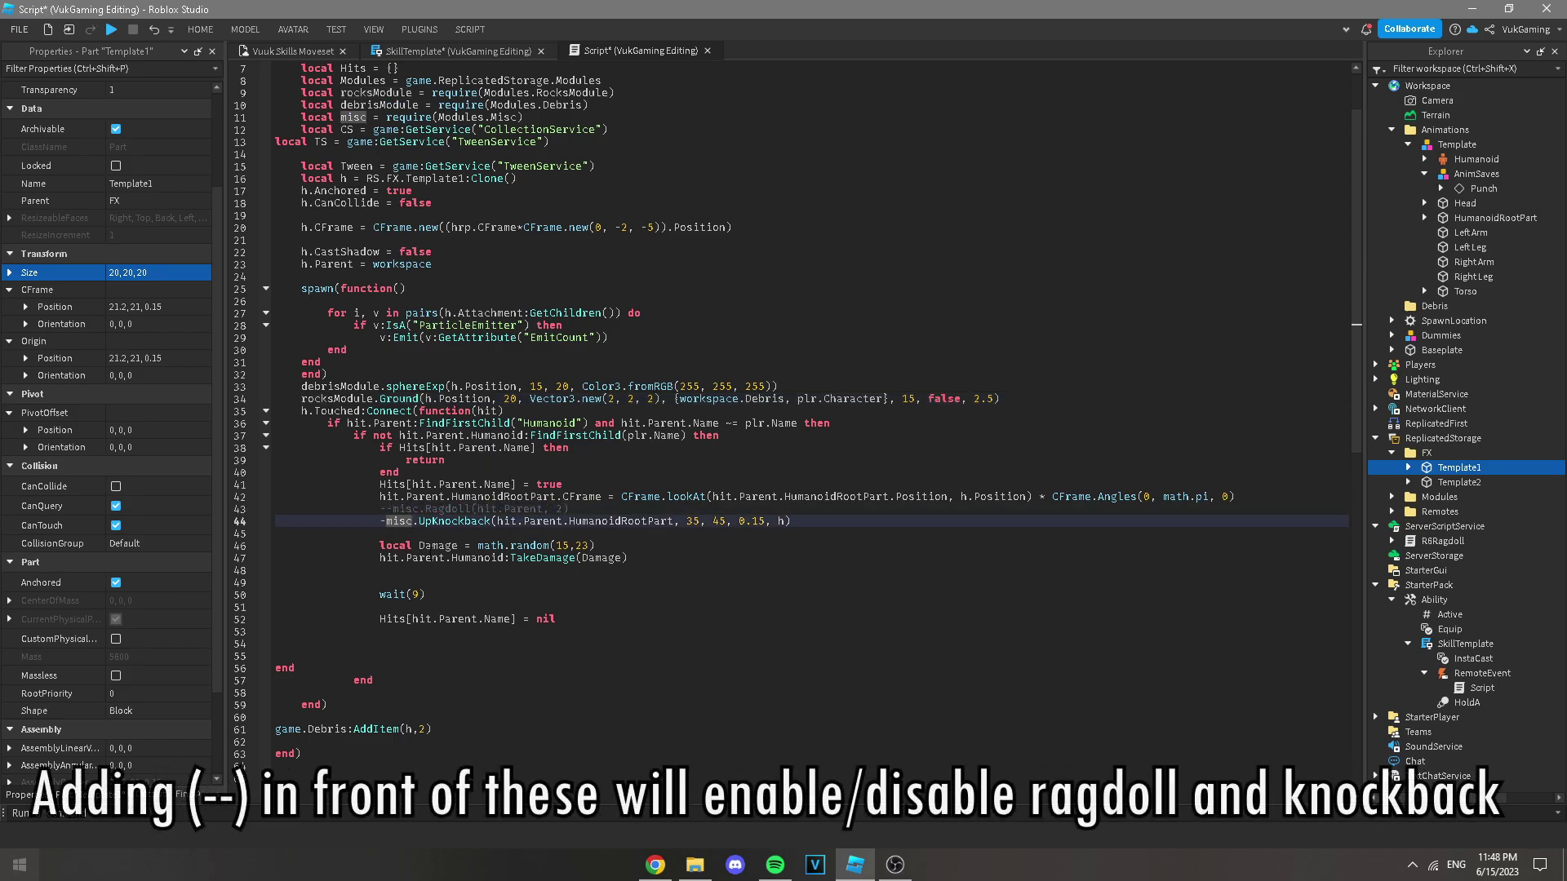
type("--")
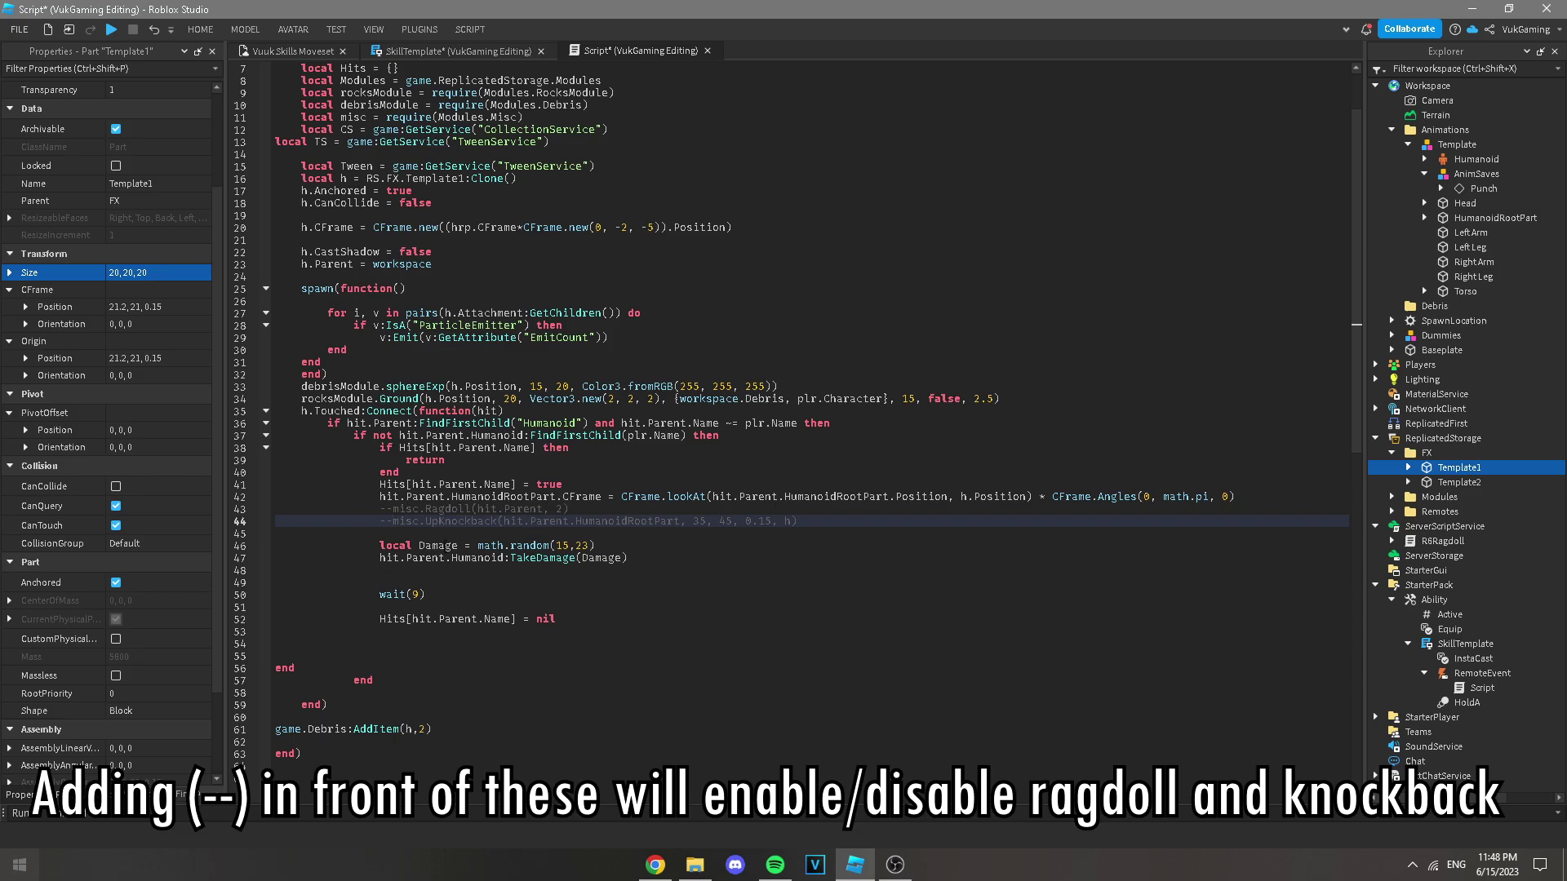
key("ctrl+z")
key("ctrl+z")
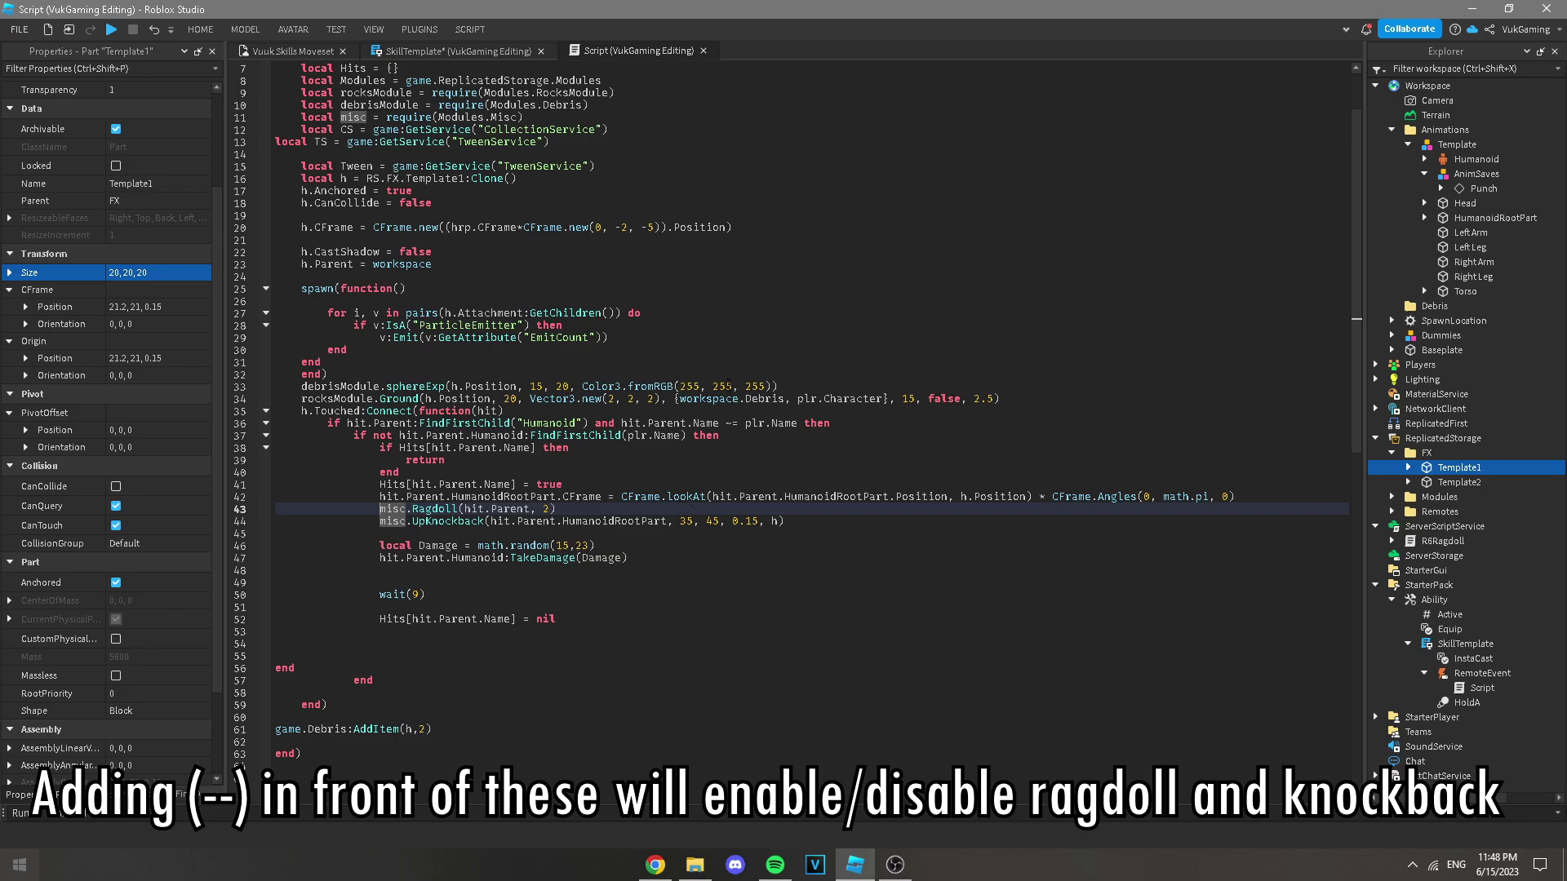
Step: Set the shockwave colour in the debrisModule.sphereExp line to red, RGB 255, 58, 58, using the colour picker
left_click(731, 386)
left_click(749, 404)
left_click_drag(792, 377, 917, 288)
left_click(918, 286)
left_click_drag(744, 288, 912, 293)
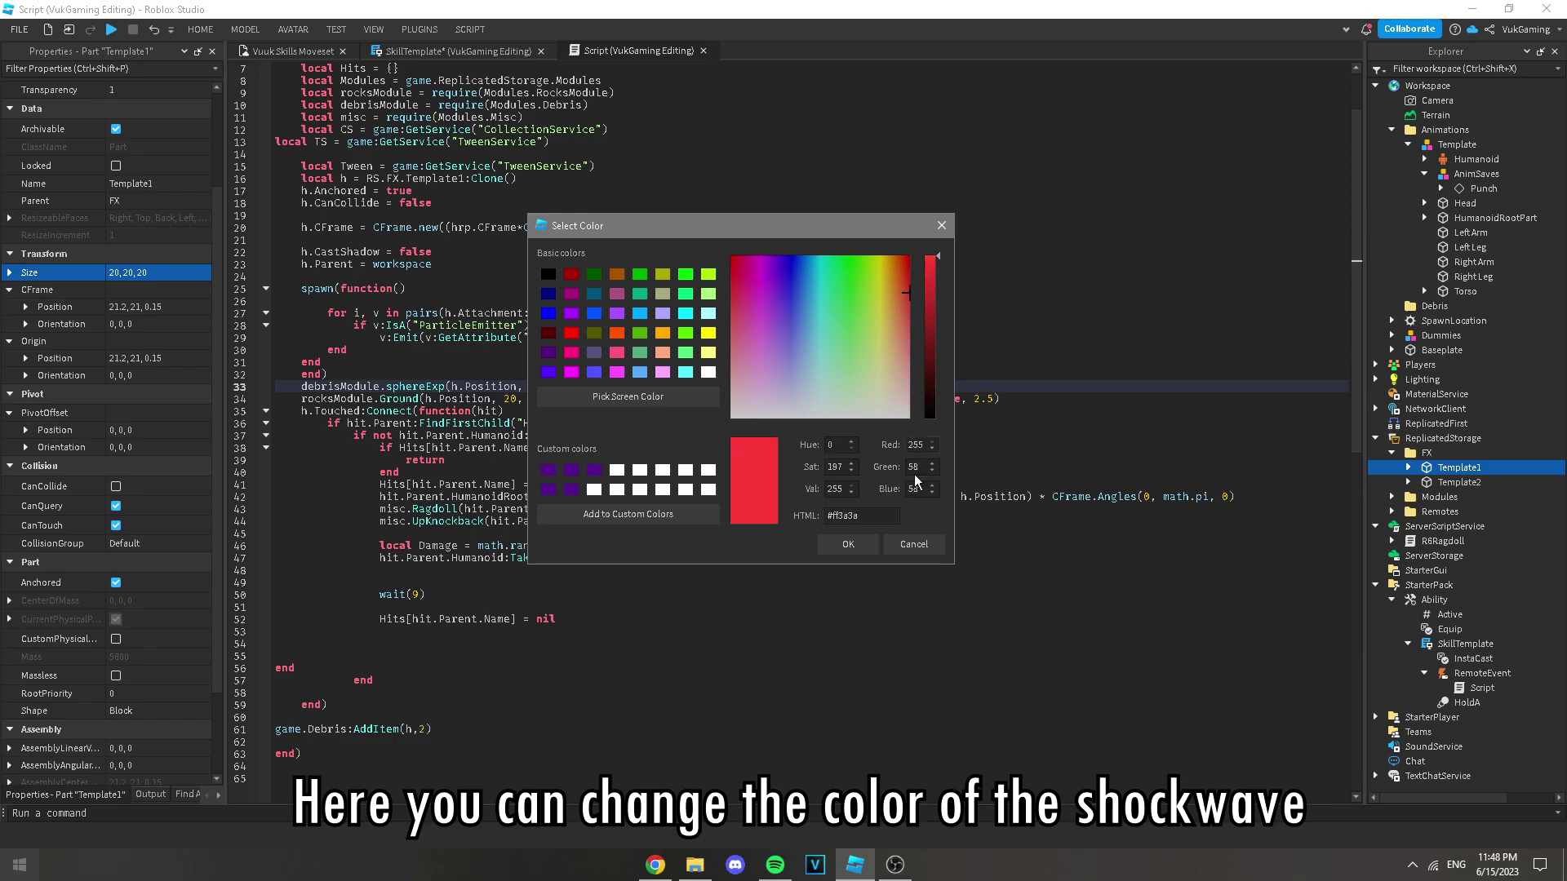
left_click(870, 545)
left_click(855, 461)
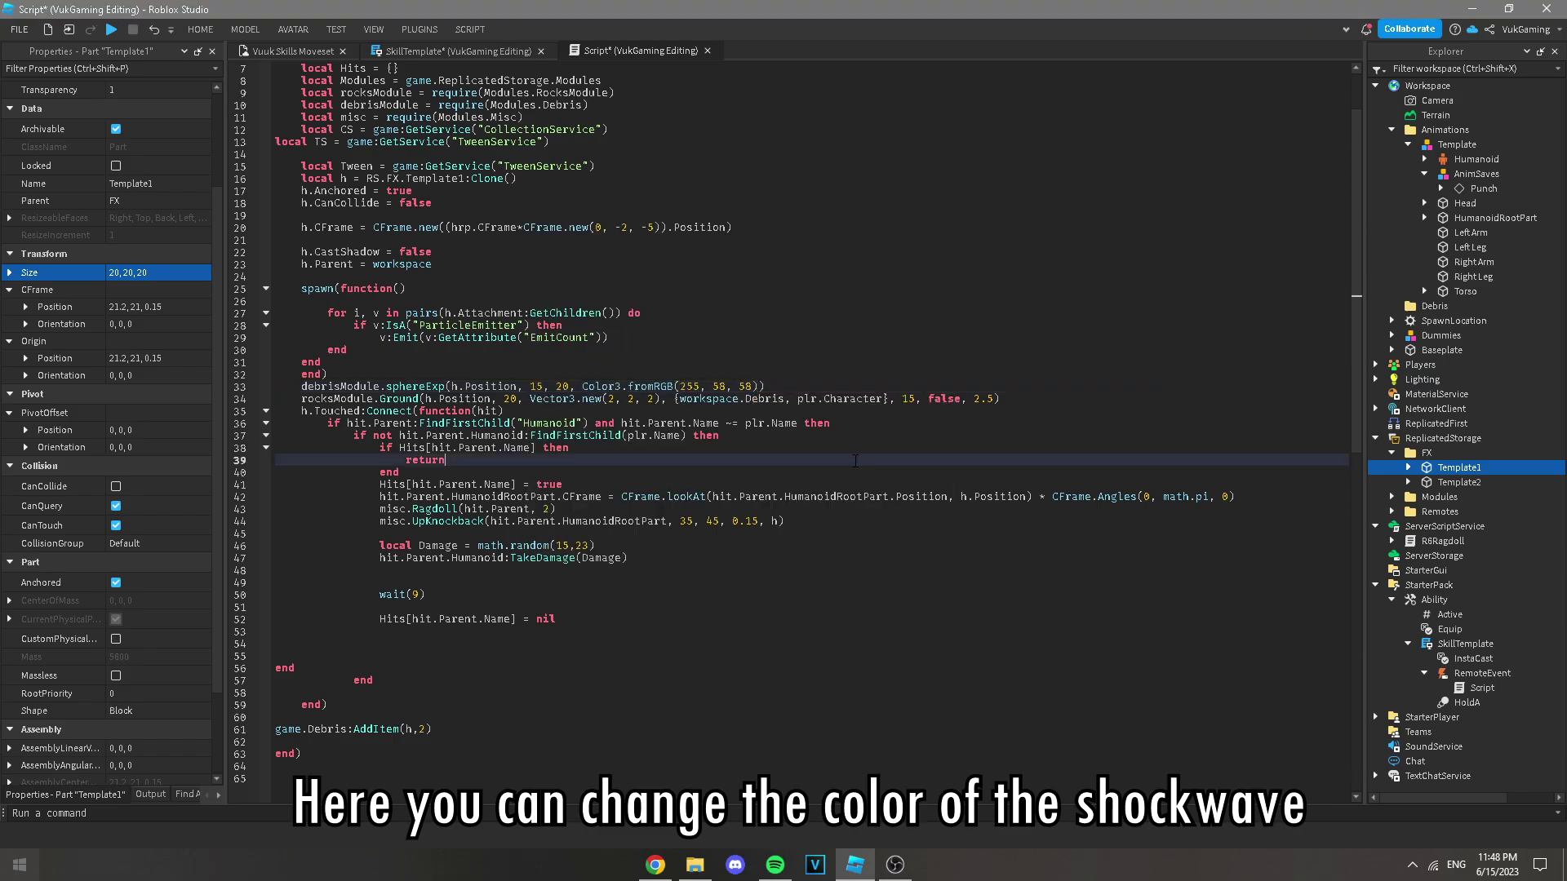
Step: Close the Script and SkillTemplate editors and start a playtest of the place
left_click(707, 51)
left_click(542, 49)
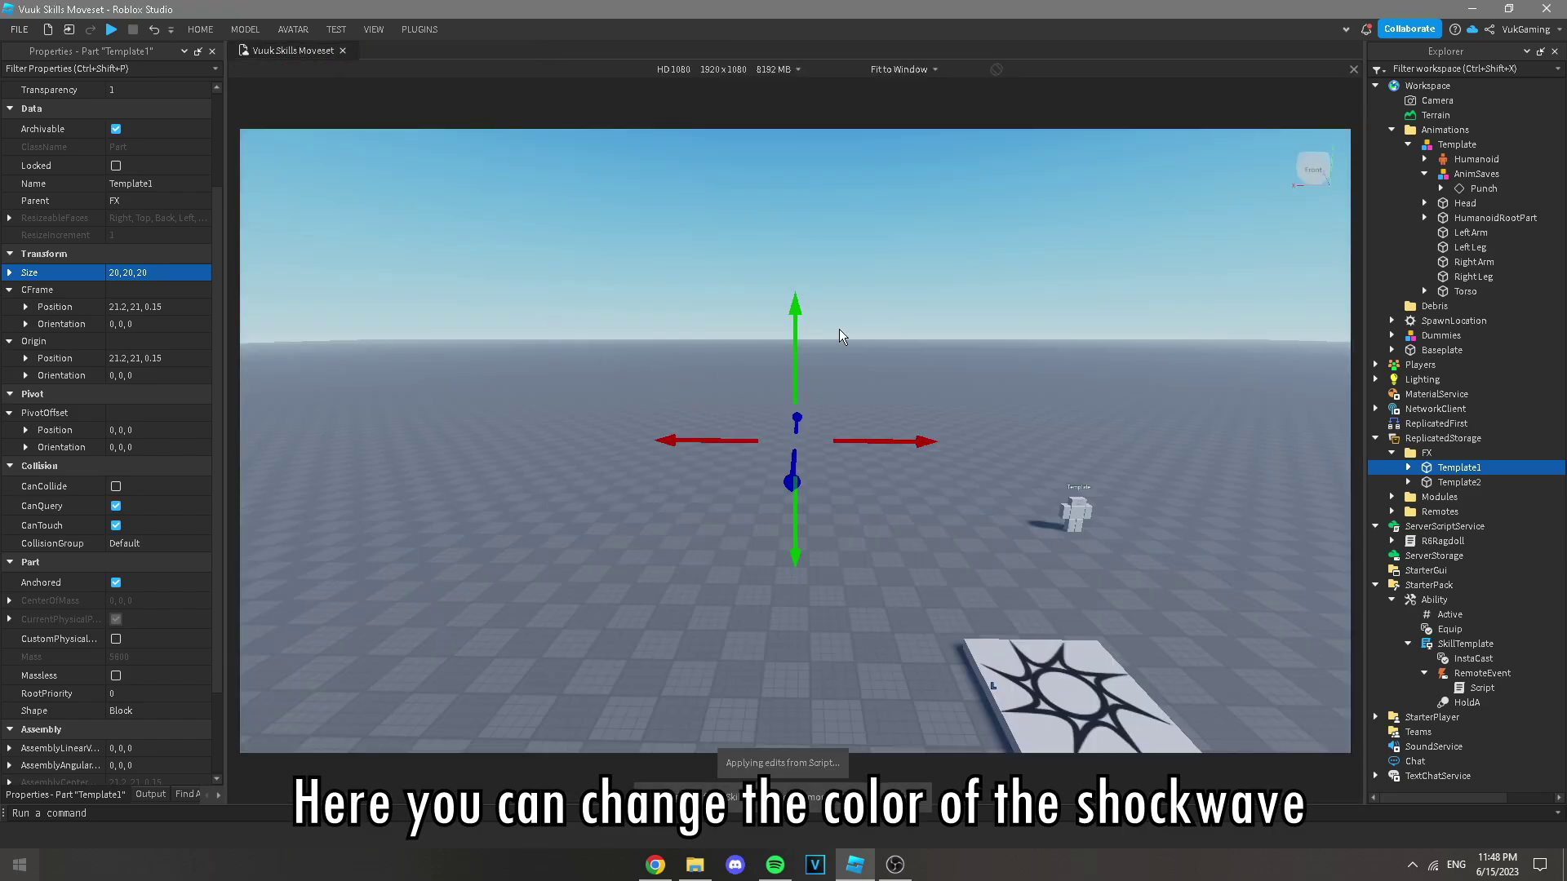
left_click(111, 31)
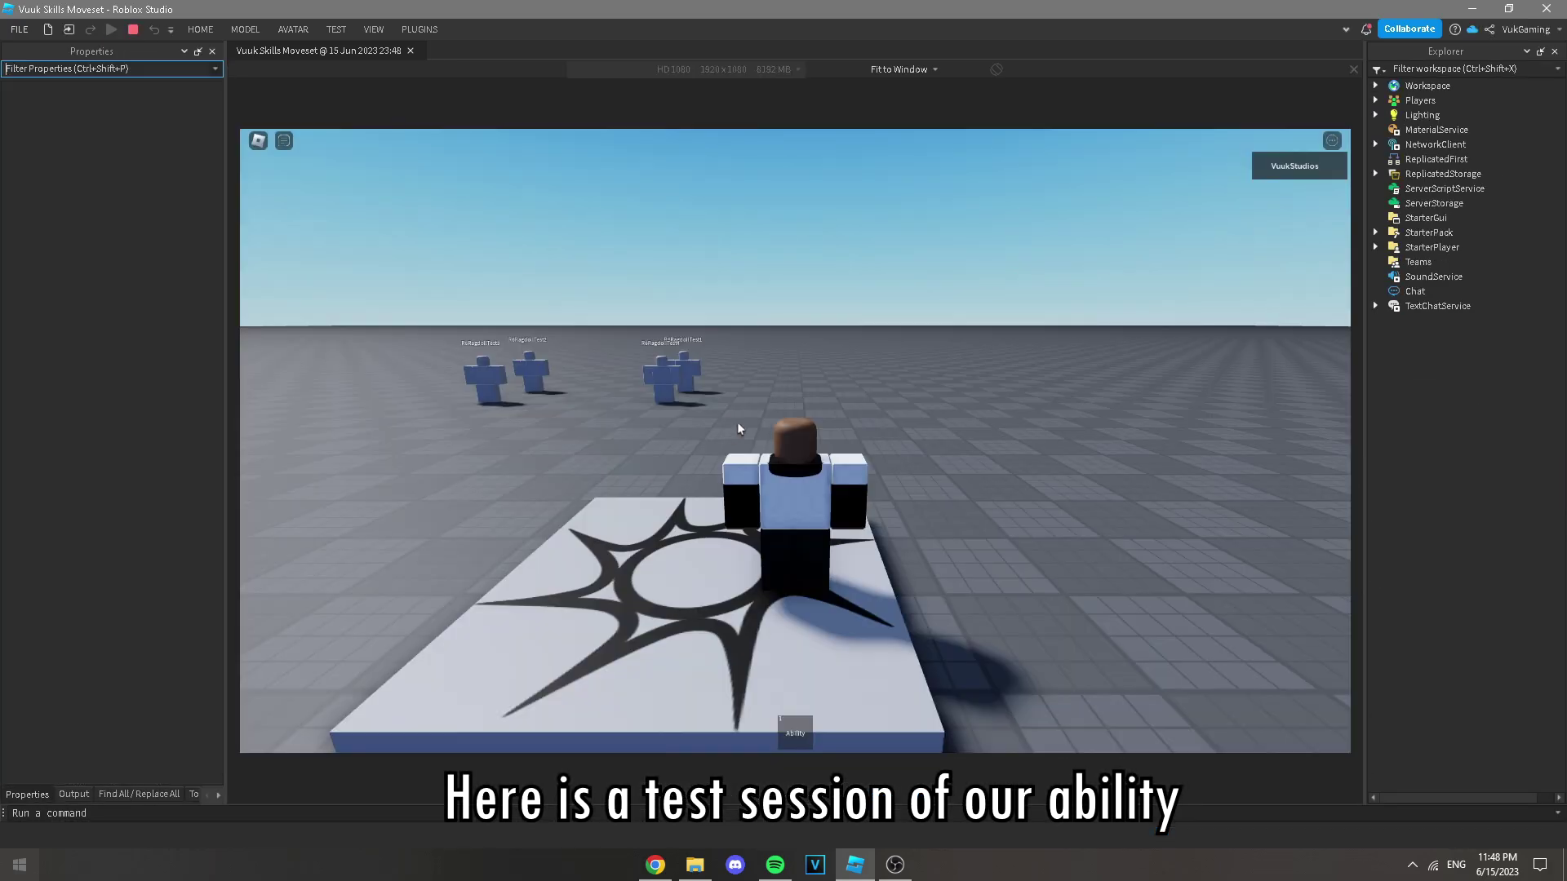
Step: Equip the Ability tool, walk the character in among the dummies and trigger the skill
key("w")
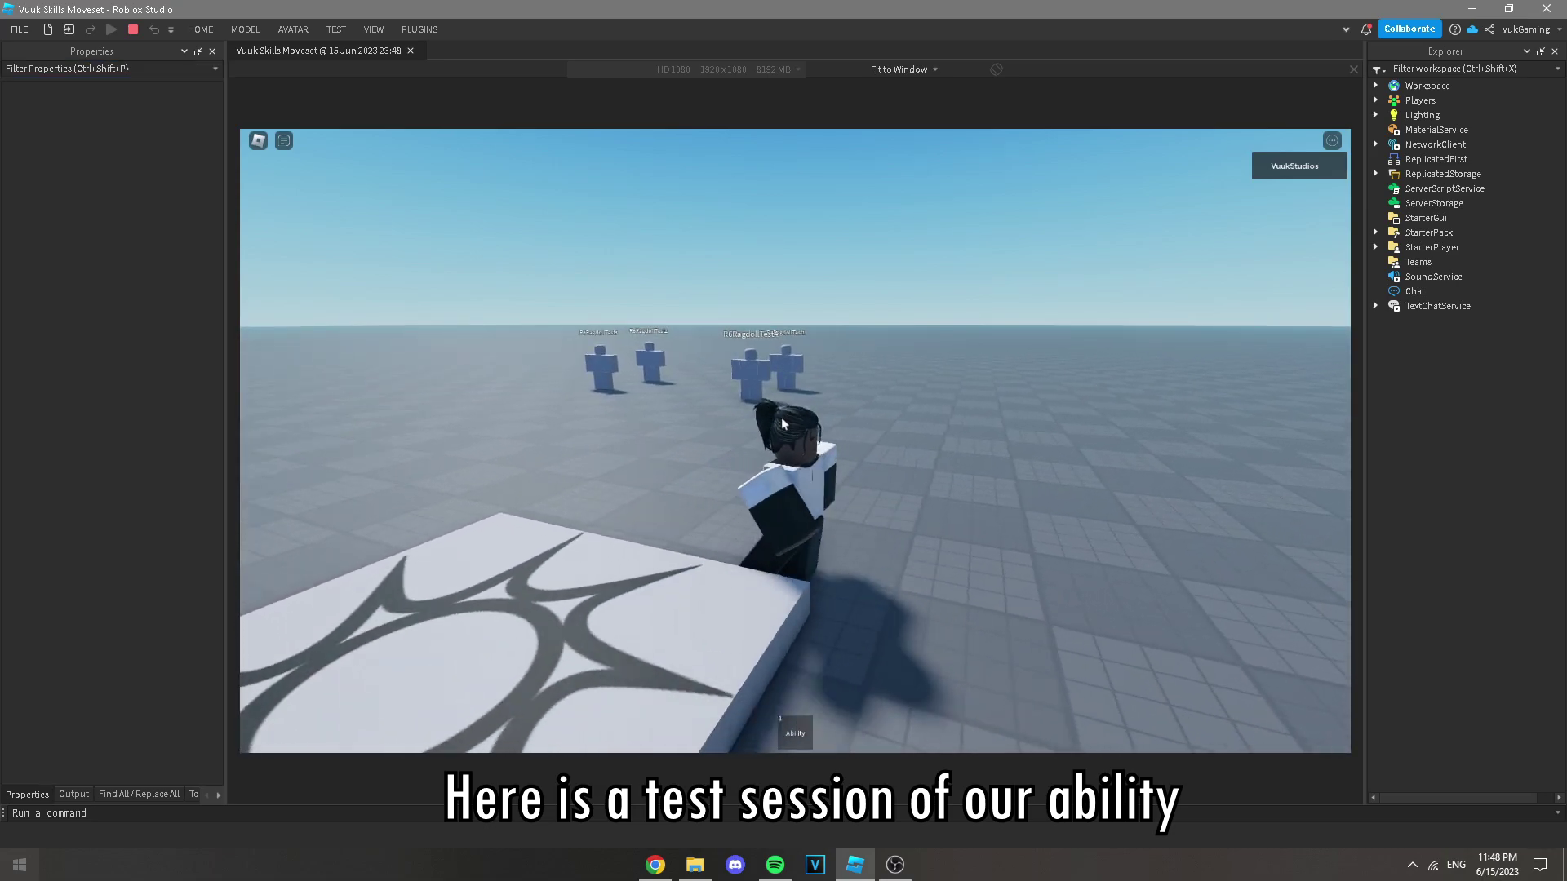
key("1")
key("w")
right_click_drag(782, 425, 785, 418)
left_click(913, 445)
right_click_drag(1042, 399, 904, 384)
scroll(905, 383, "down", 1)
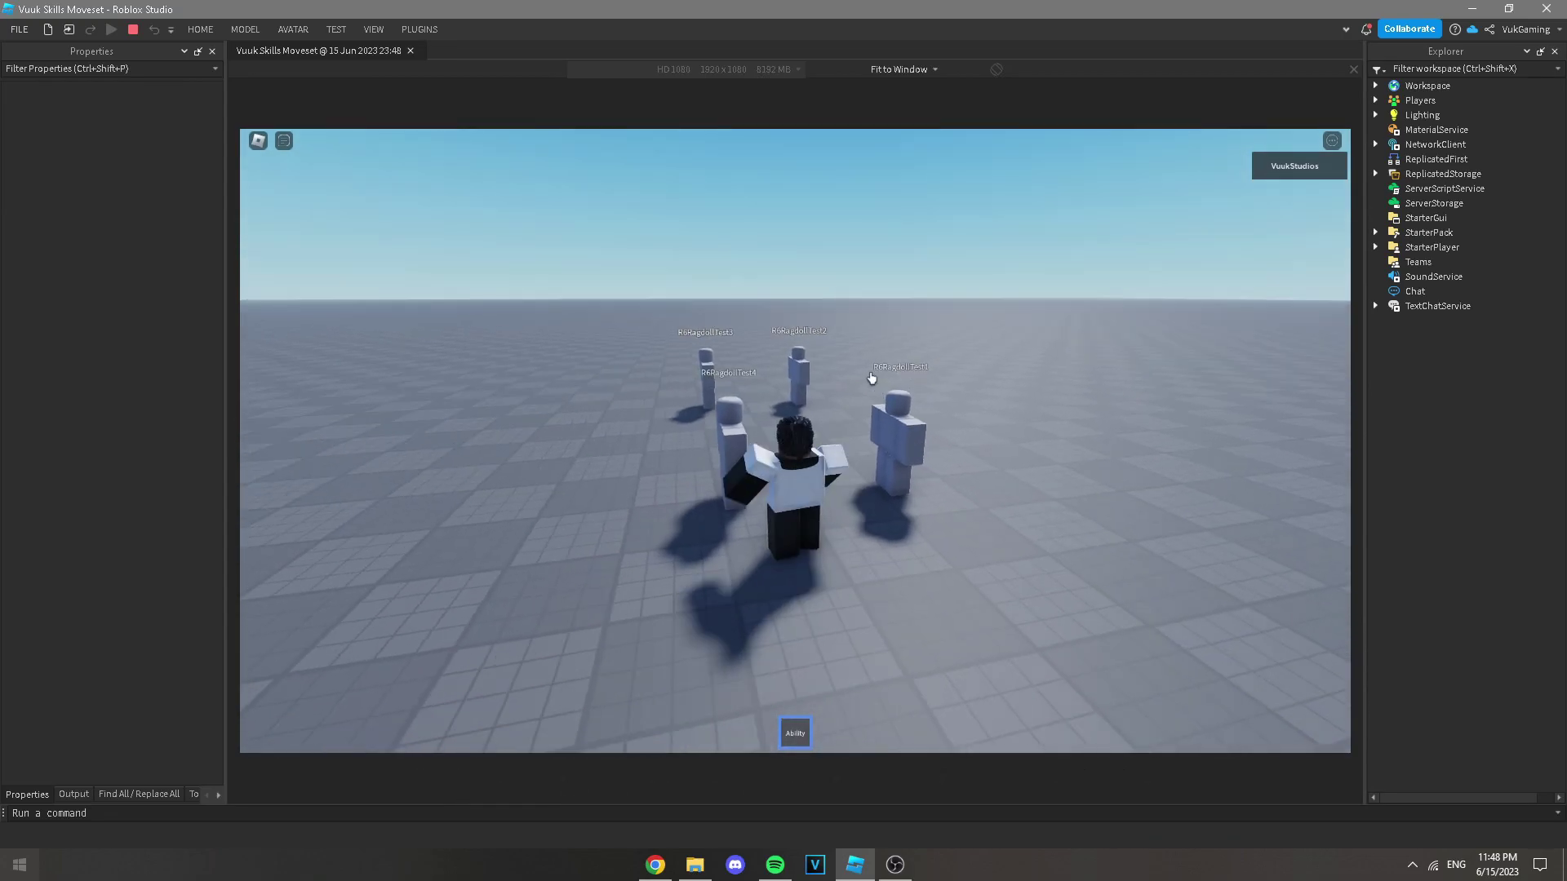
left_click(904, 384)
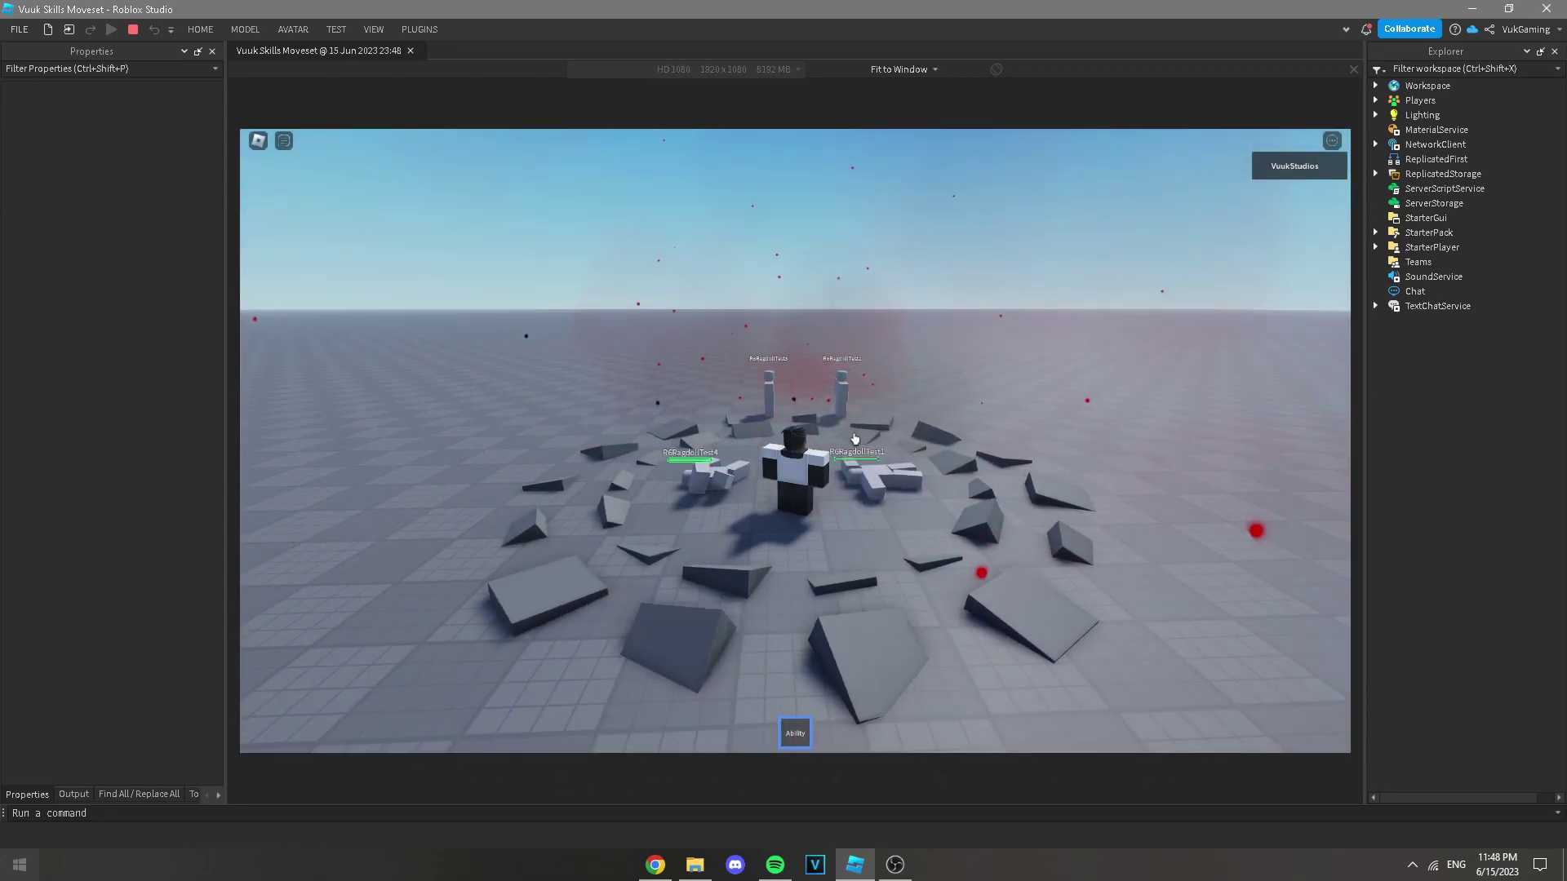
Step: Move the character beside the dummies again, use the skill once more and stop the playtest
key("s")
key("a")
mouse_move(799, 428)
right_mouse_down()
mouse_move(863, 433)
mouse_move(821, 440)
right_mouse_up()
key("w")
left_click(811, 407)
key("z")
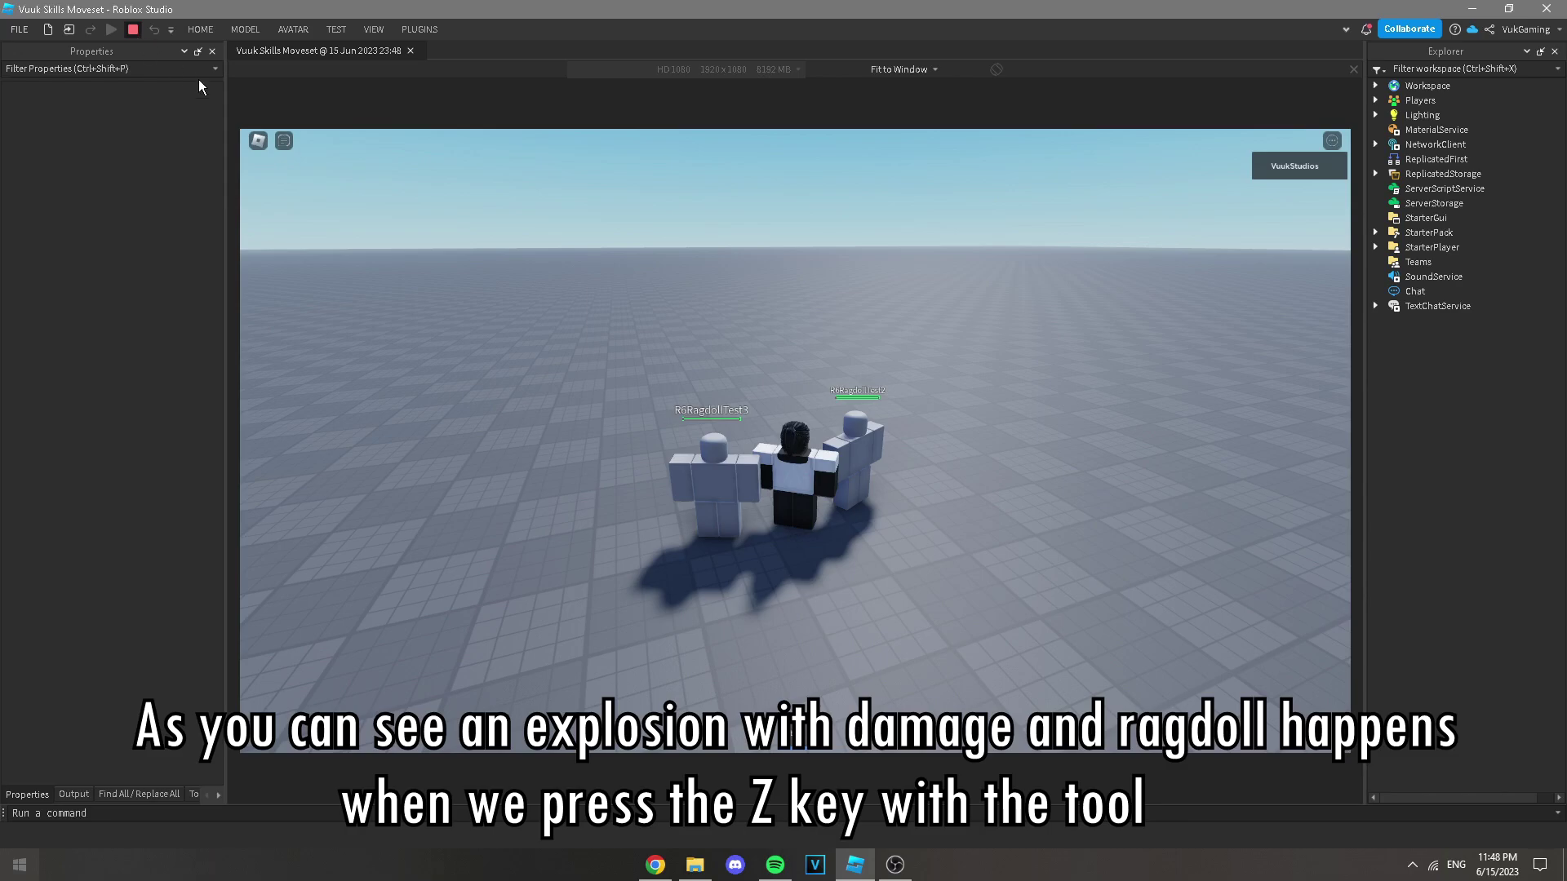
key("shift+F5")
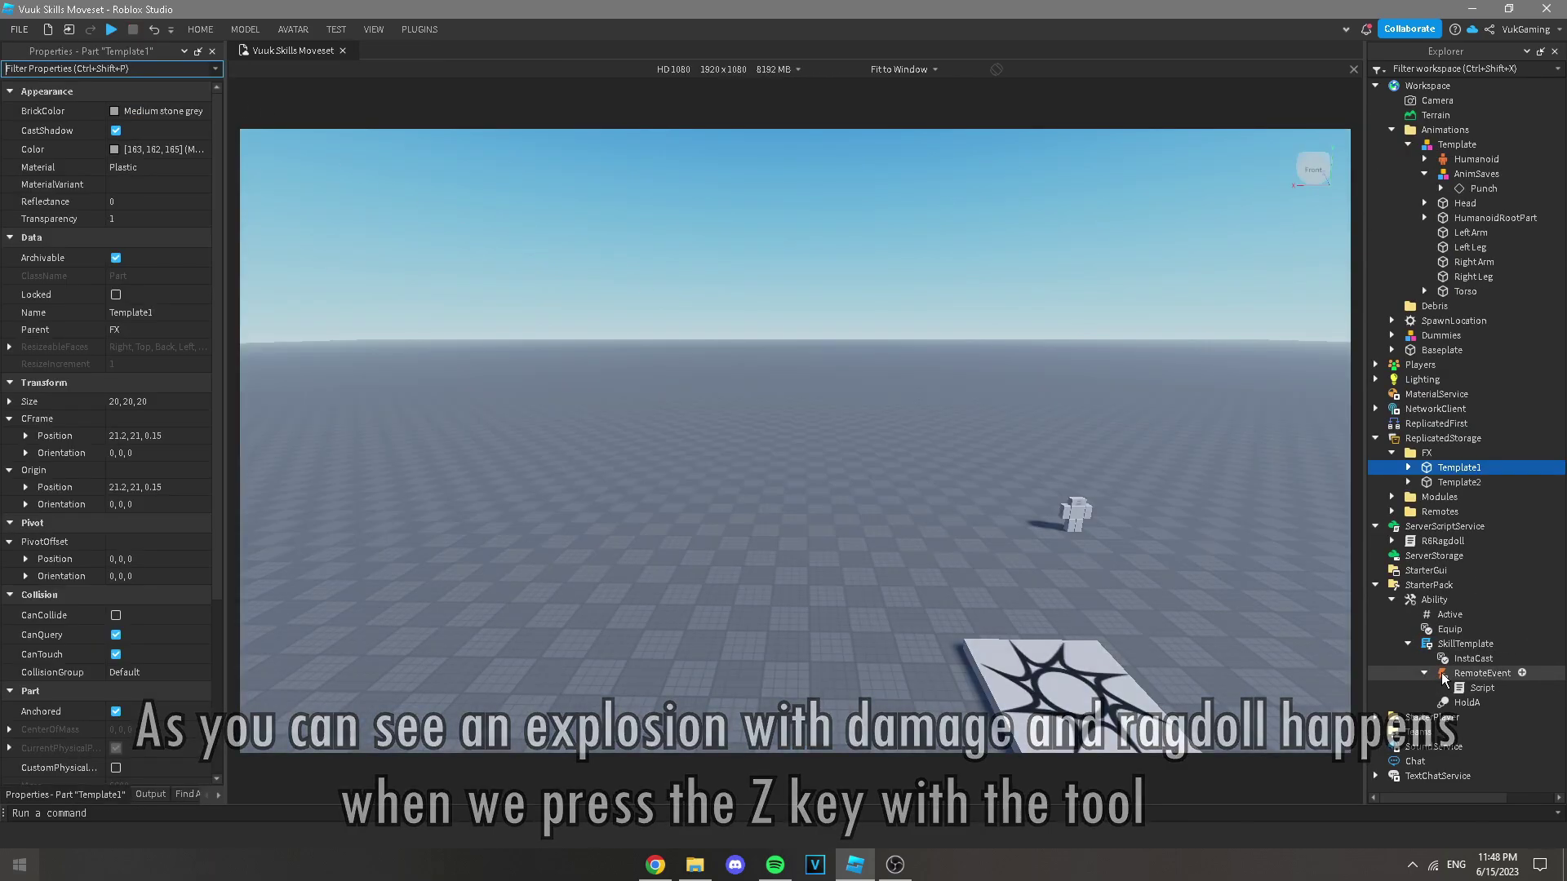
Step: Open the Script under RemoteEvent and comment out its debrisModule.sphereExp and rocksModule.Ground lines
left_click(1460, 689)
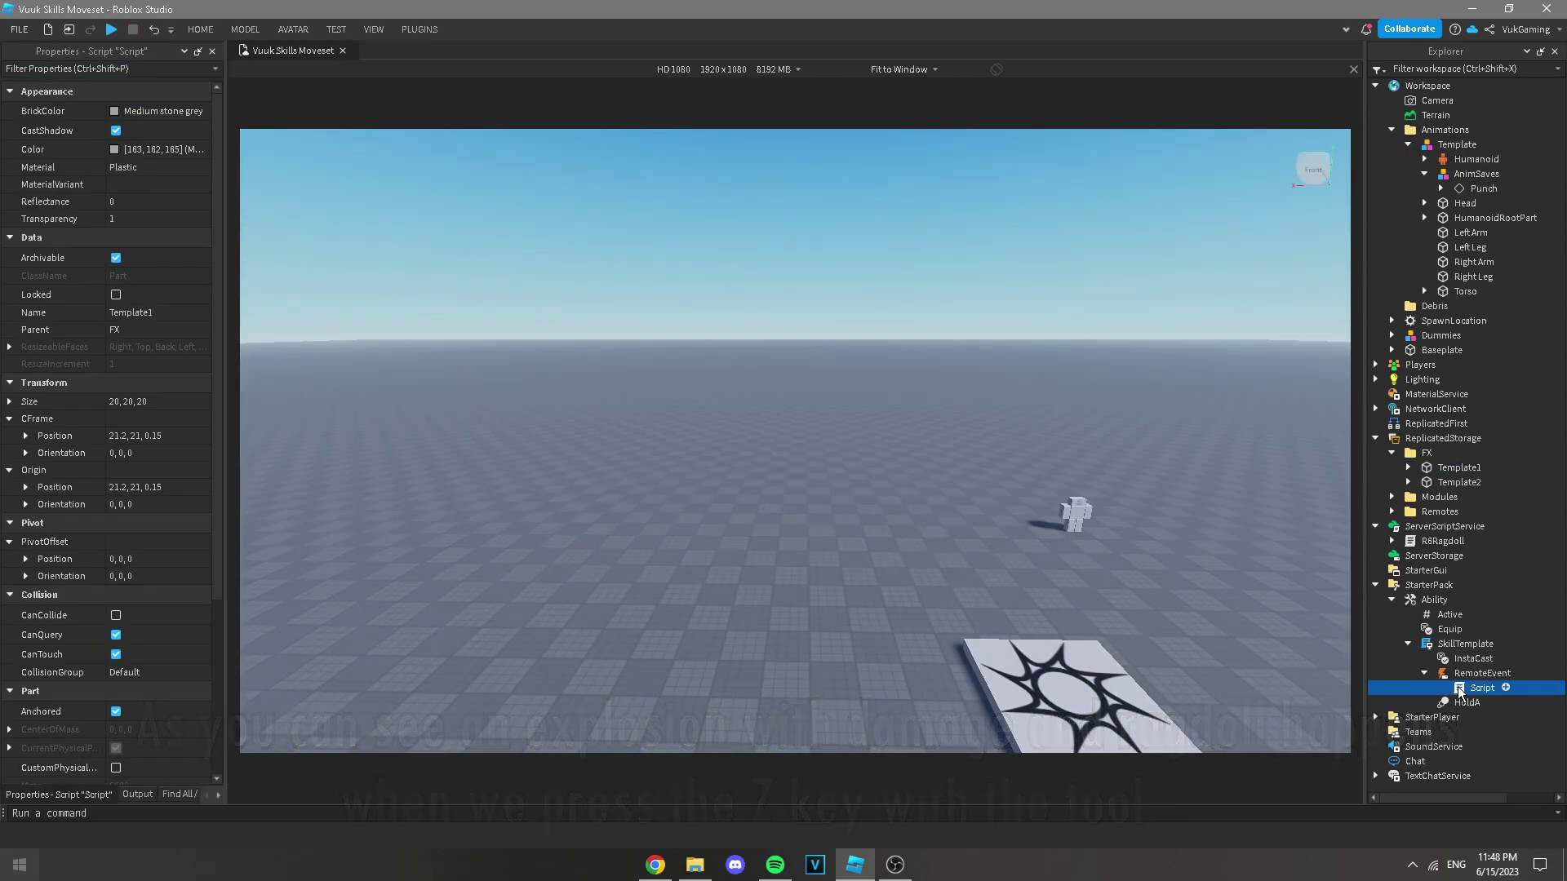
double_click(1460, 689)
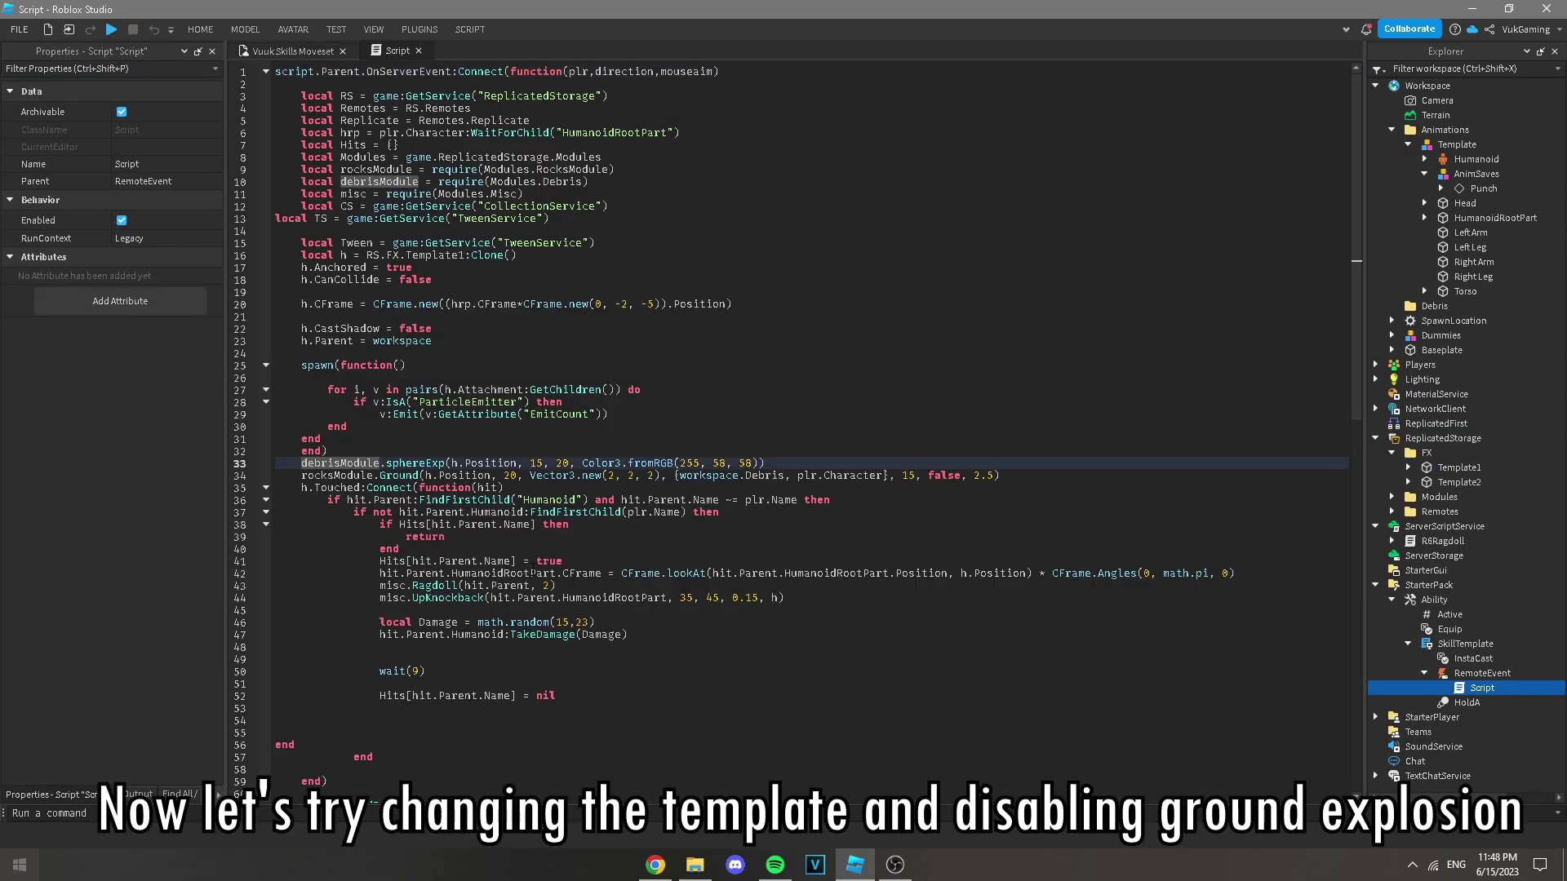
type("--")
left_click(293, 477)
type("--")
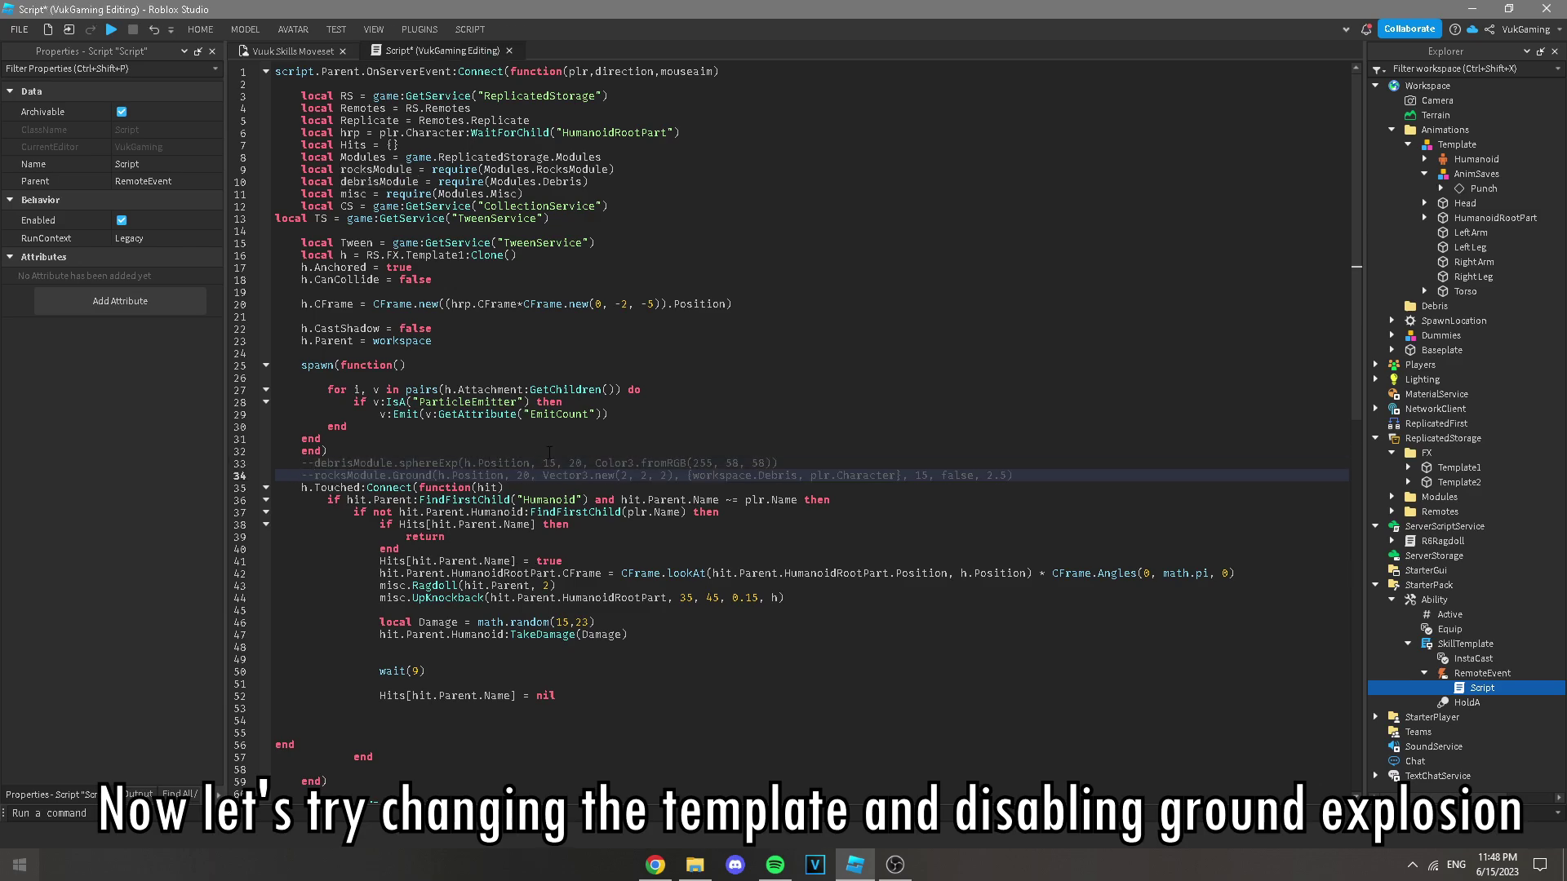
Step: Change the effect reference in the clone line to RS.FX.Template2
left_click(469, 256)
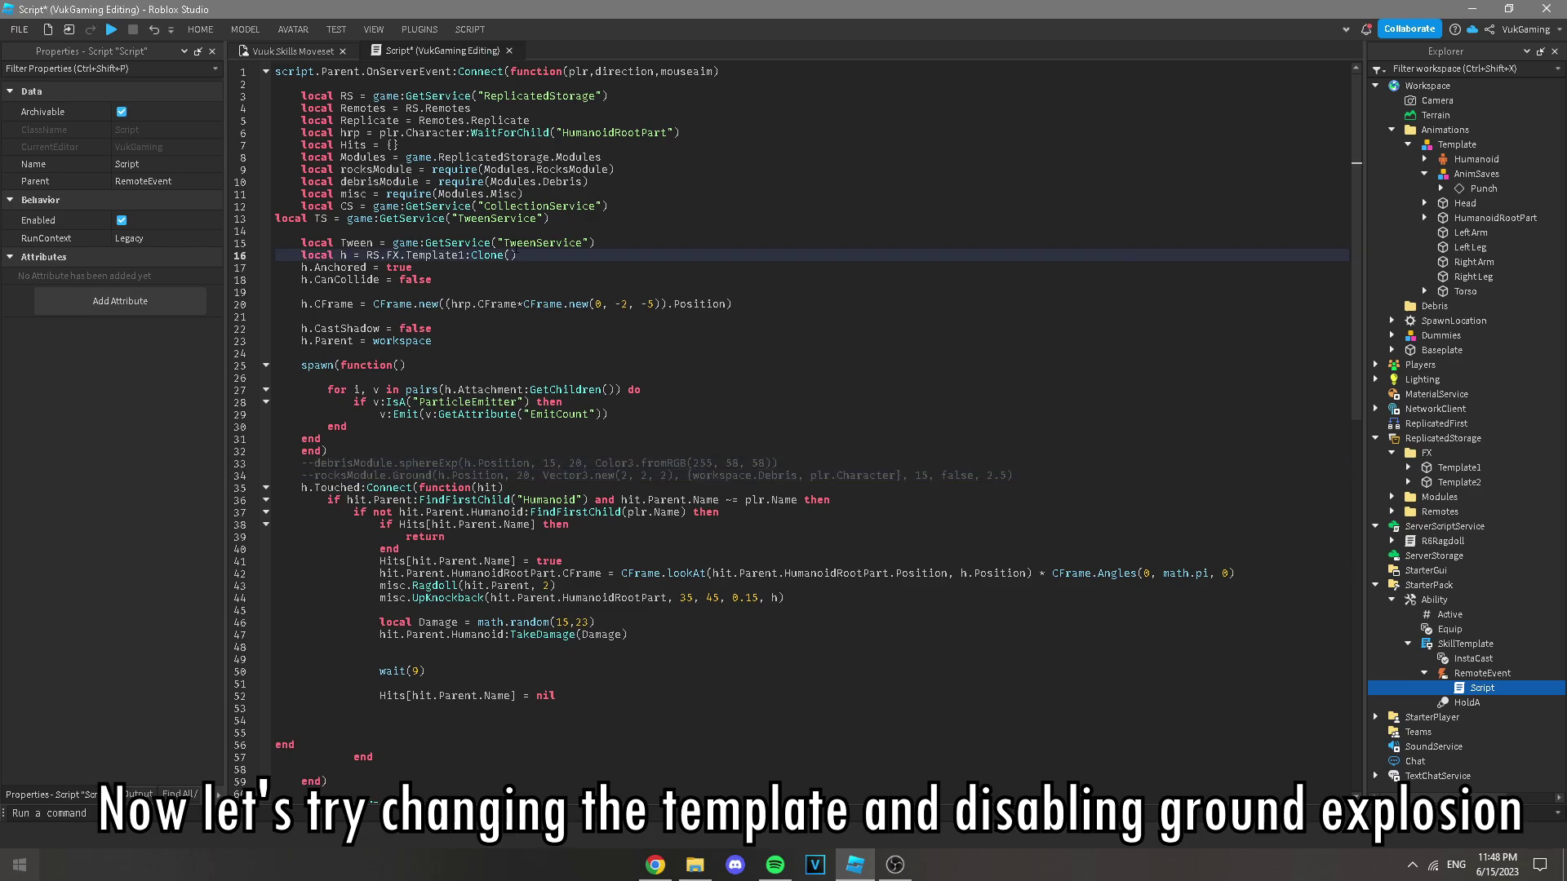
key("BackSpace")
type("2")
left_click(635, 445)
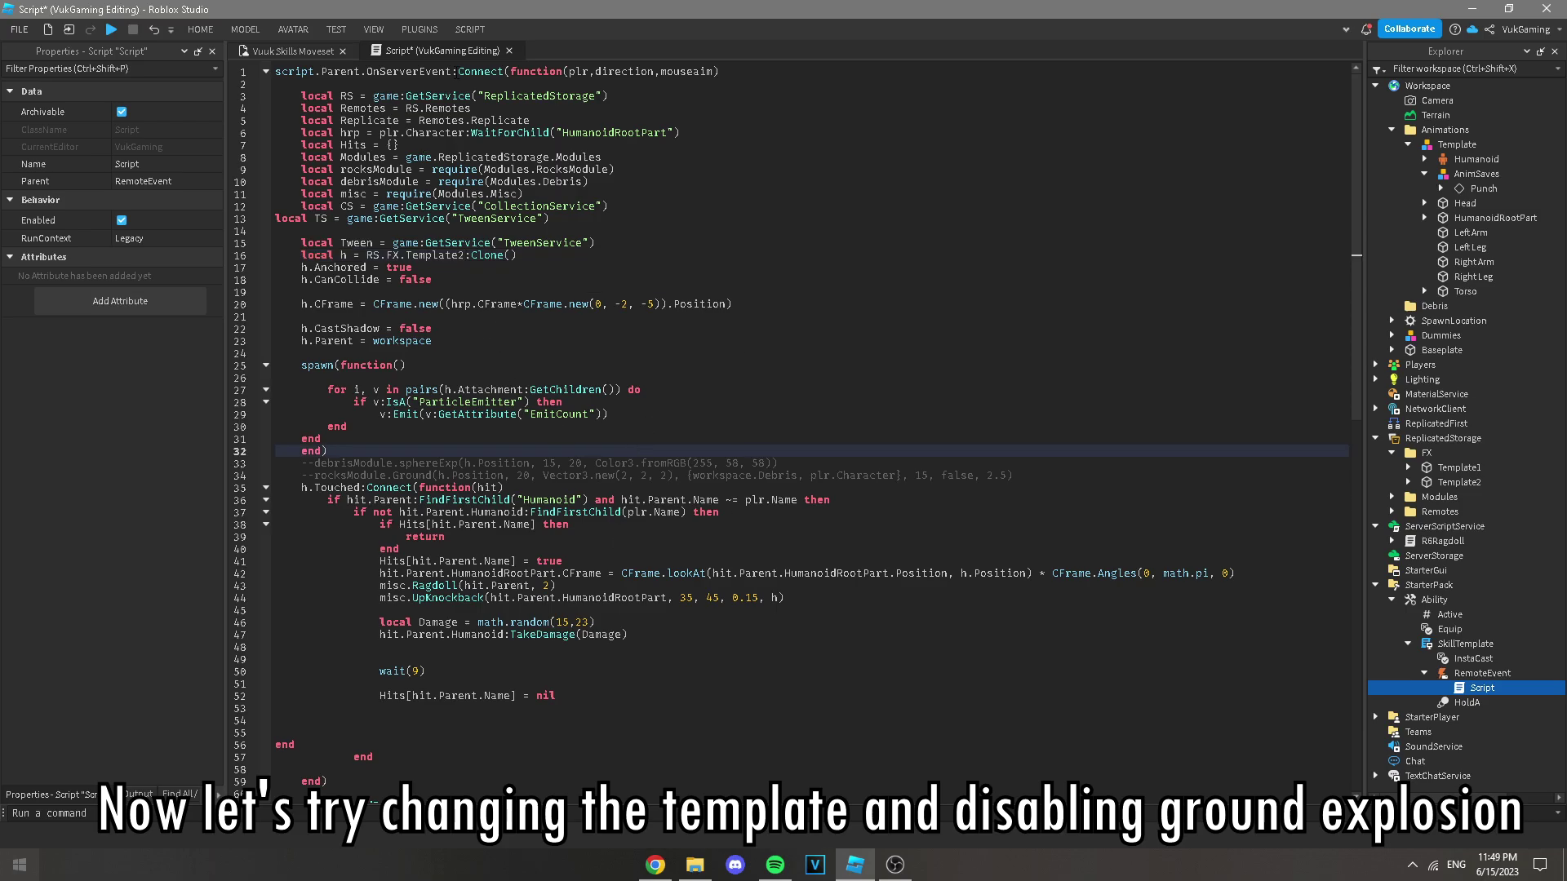
Step: Close the script, start a playtest, equip the Ability tool, walk up to the dummies and trigger the skill
left_click(508, 50)
left_click(112, 31)
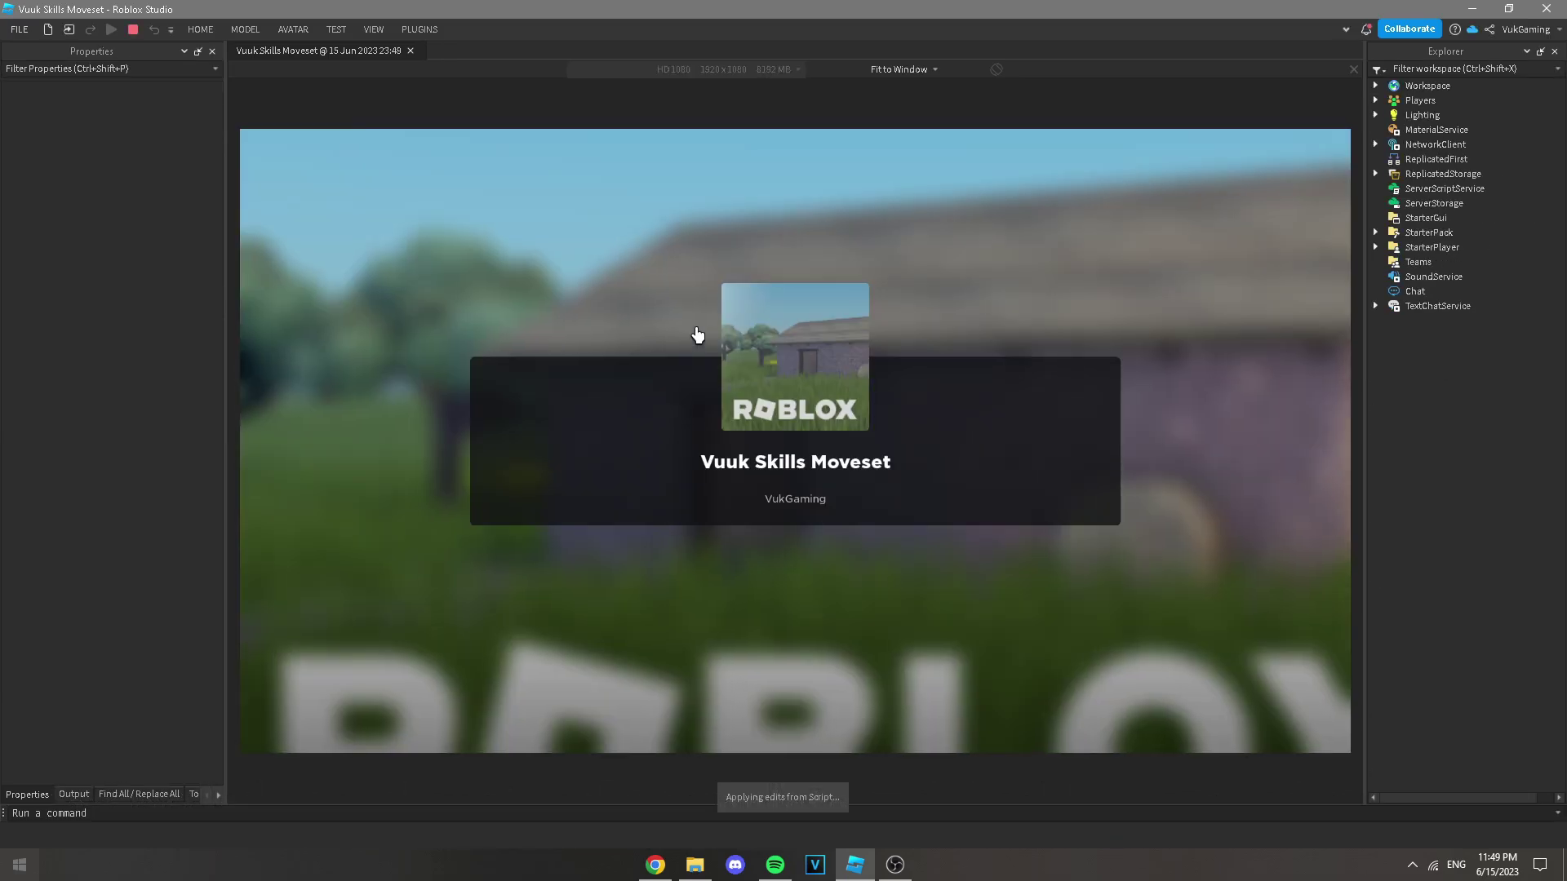
key("w")
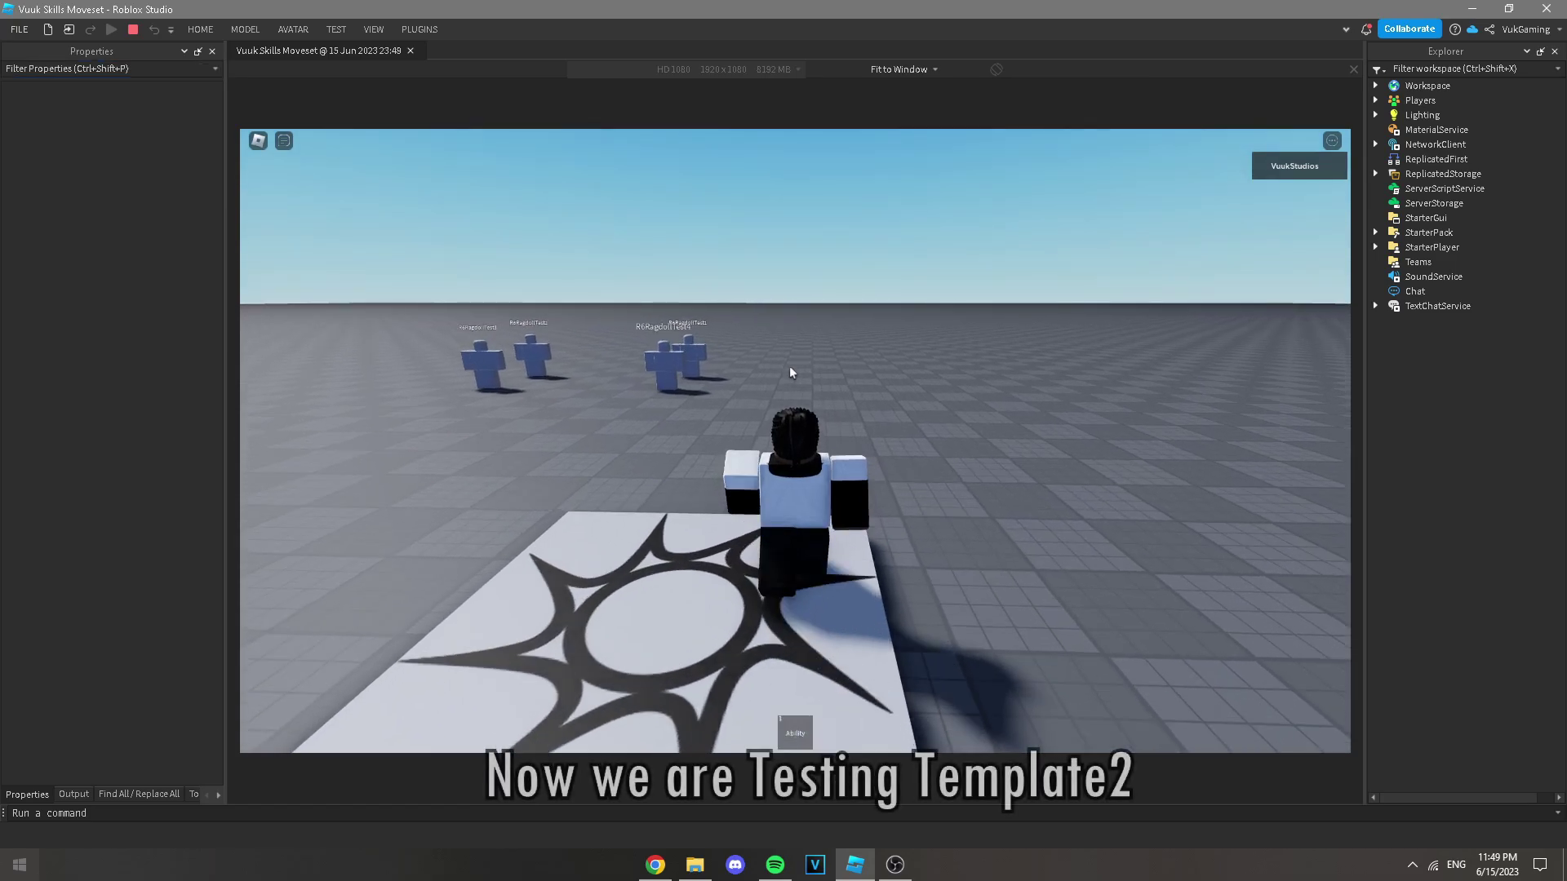
key("1")
key("d")
right_click_drag(790, 372, 793, 374)
key("w")
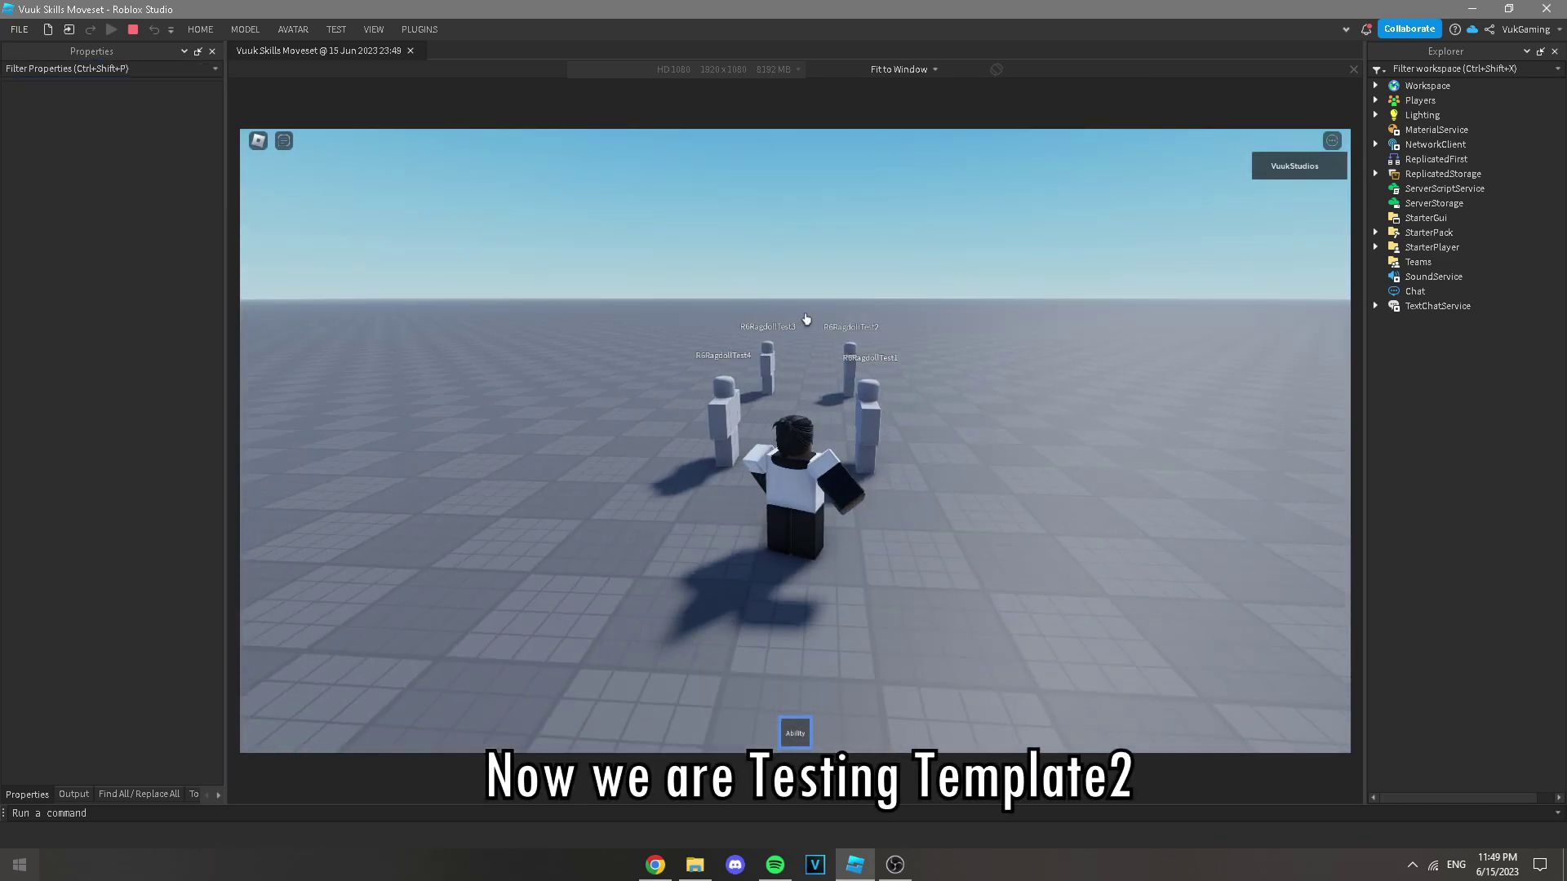
left_click(807, 320)
Step: Walk the character in among the dummies and use the skill again
key("a")
right_click_drag(807, 441, 832, 332)
key("w")
key("w")
left_click(832, 335)
scroll(832, 335, "down", 2)
key("w")
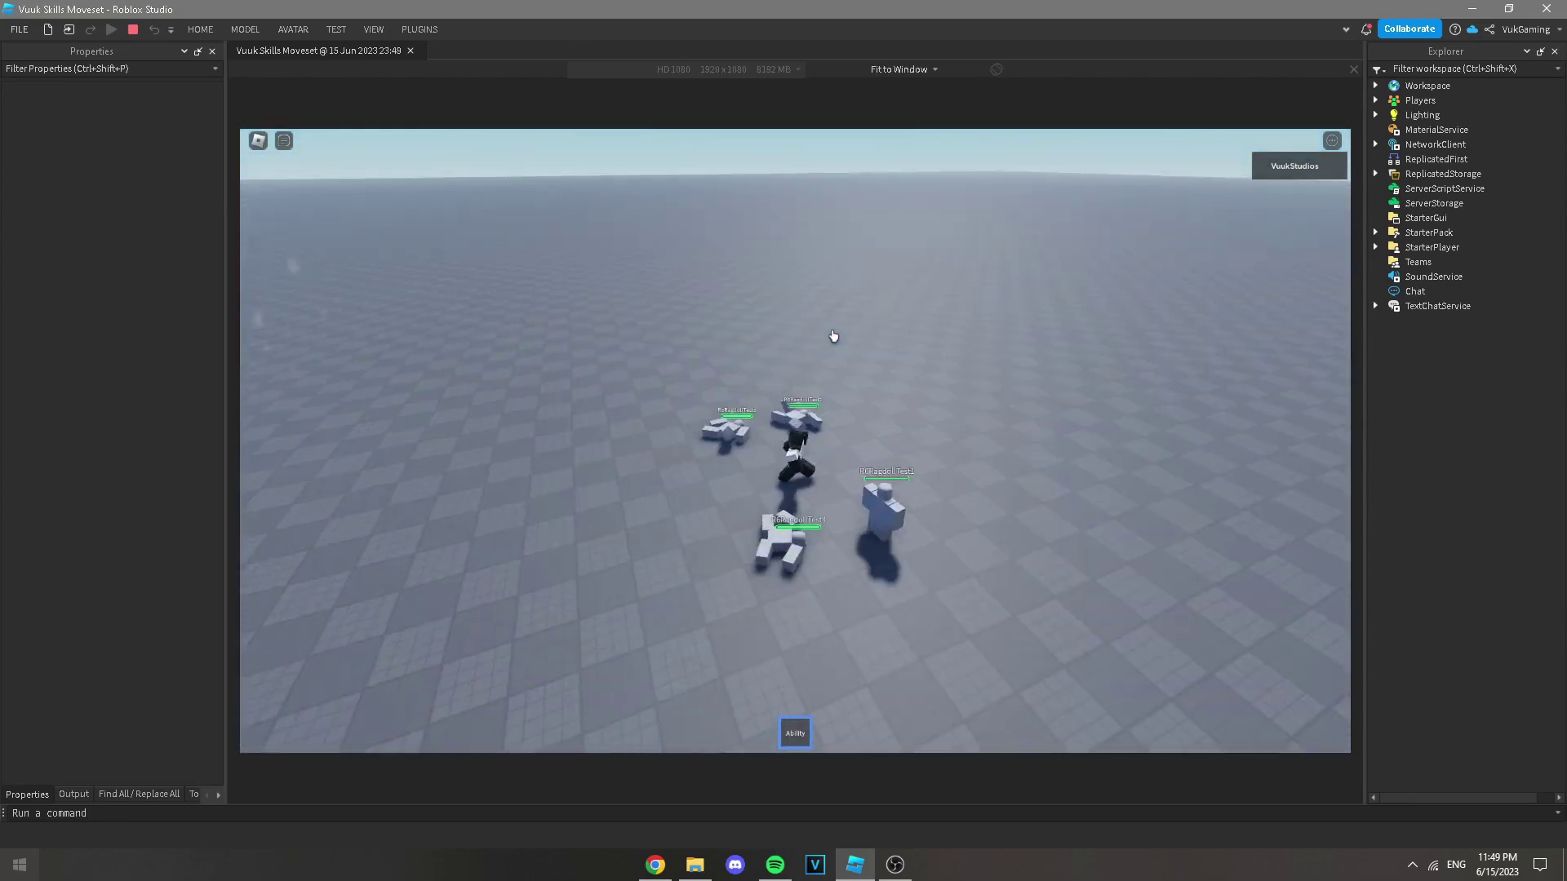
Step: Circle back toward the recovered dummies, trigger the skill one more time and stop the playtest
scroll(832, 332, "up", 2)
right_click_drag(972, 490, 969, 485)
key("w")
key("shift")
key("a")
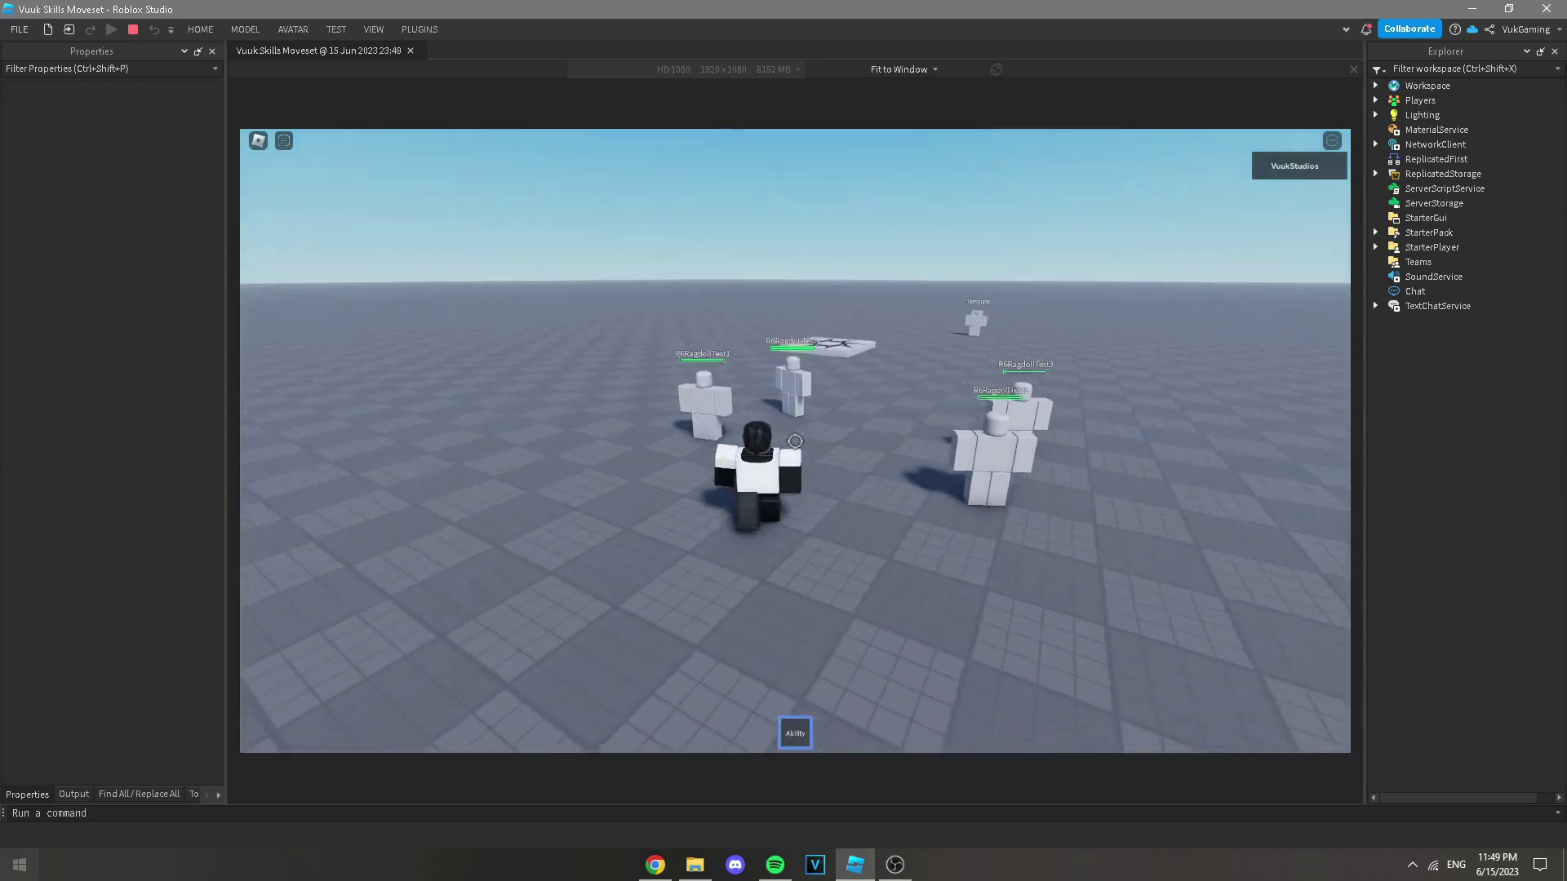
key("w")
key("a")
left_click(795, 441)
key("s")
key("shift")
key("w")
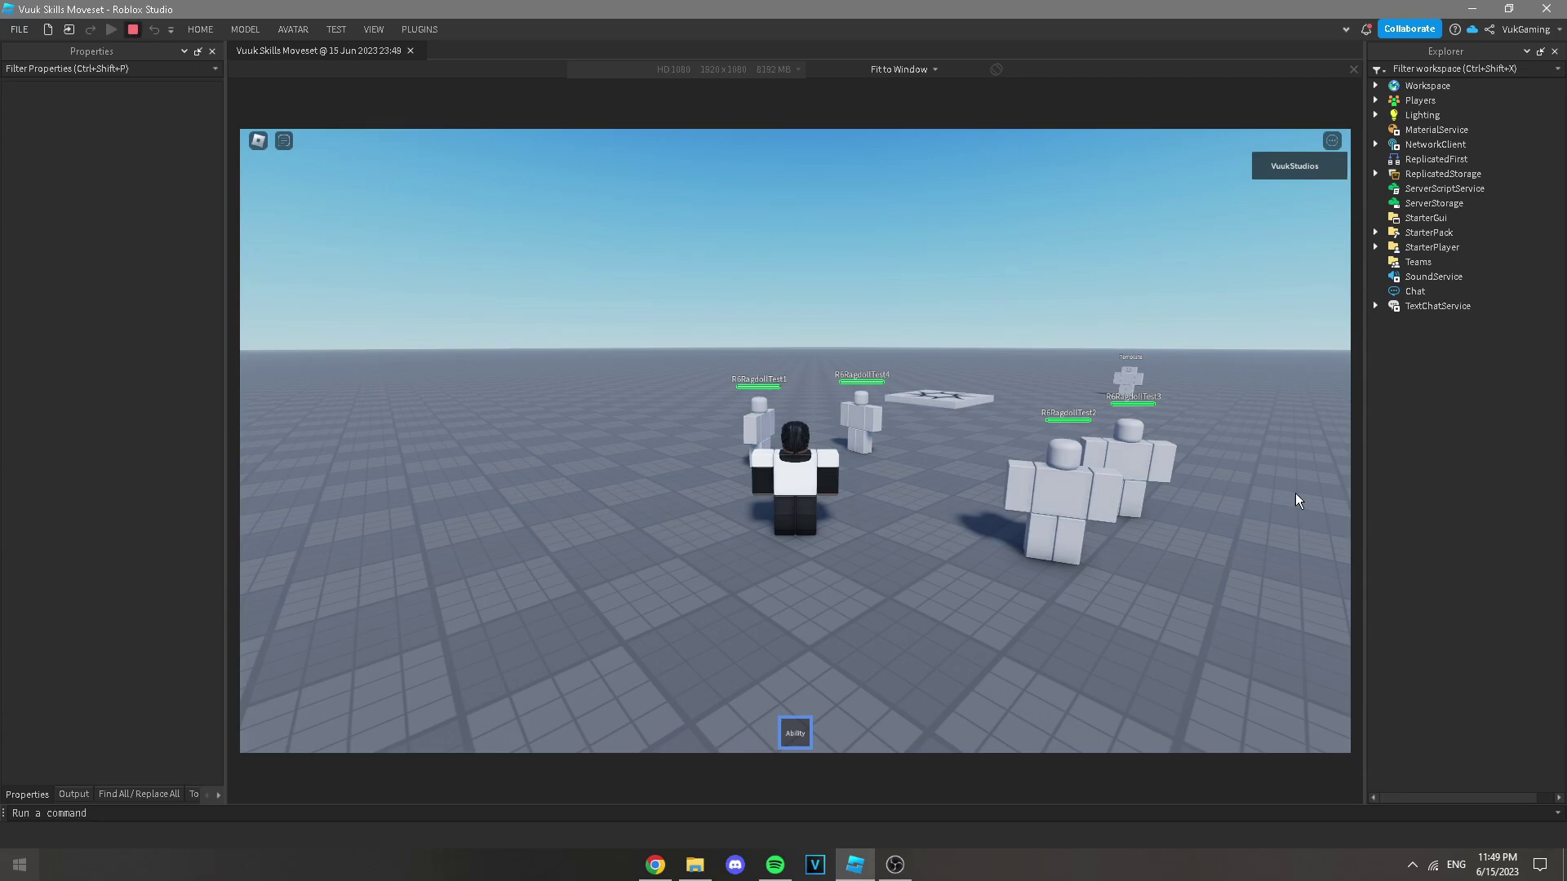
key("shift+F5")
Step: In the Script under RemoteEvent, change the Damage line to math.random(41,45) and close the script
double_click(1449, 692)
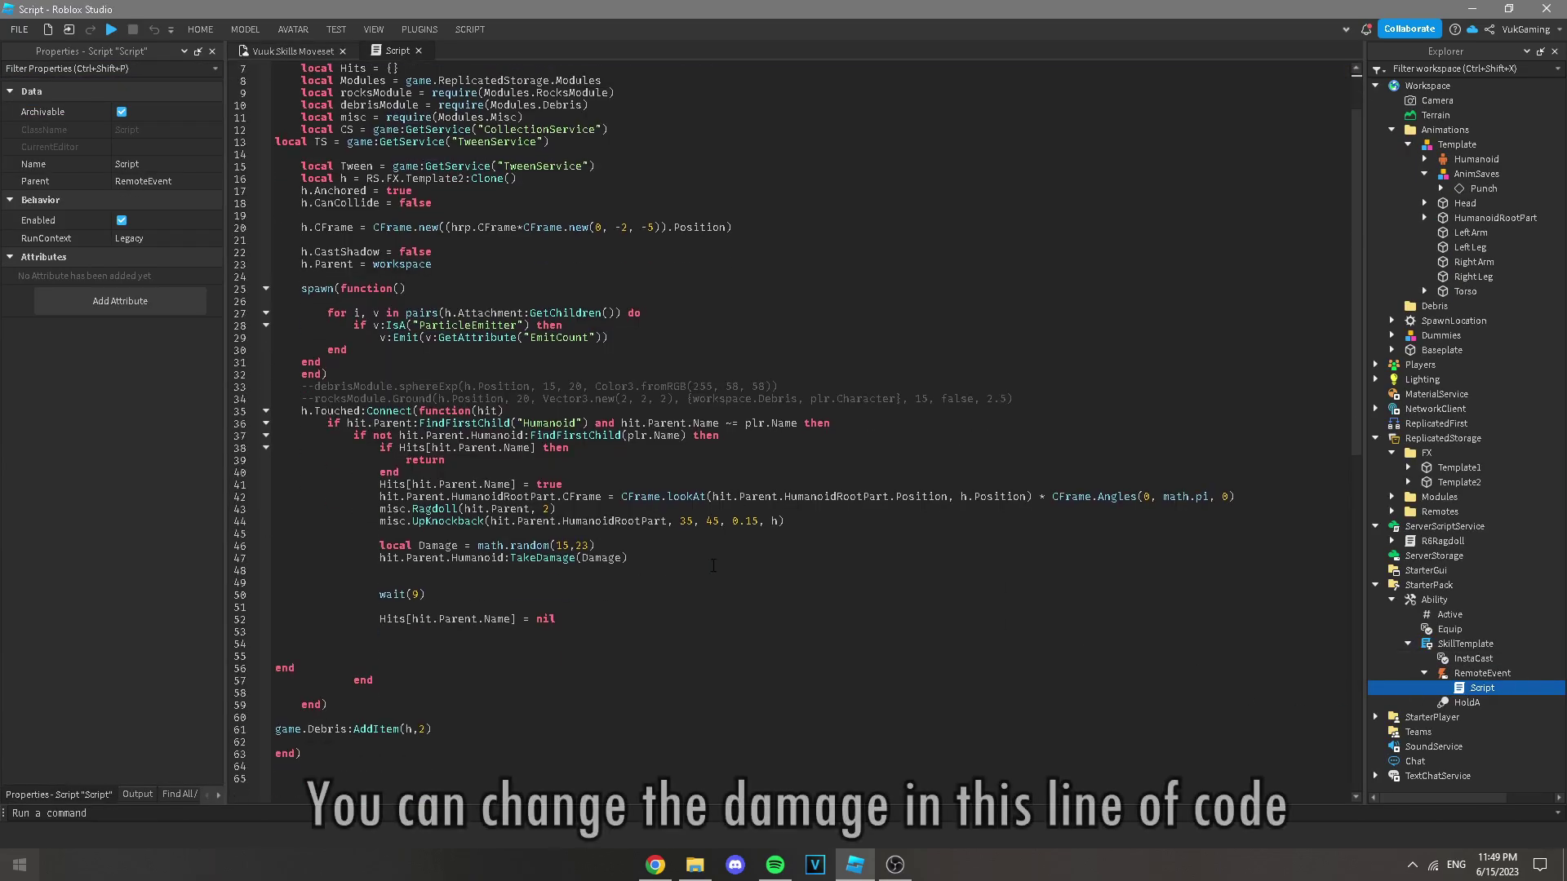
mouse_move(381, 545)
left_mouse_down()
mouse_move(599, 557)
mouse_move(569, 545)
left_mouse_up()
type("41")
double_click(584, 547)
type("45")
left_click(591, 613)
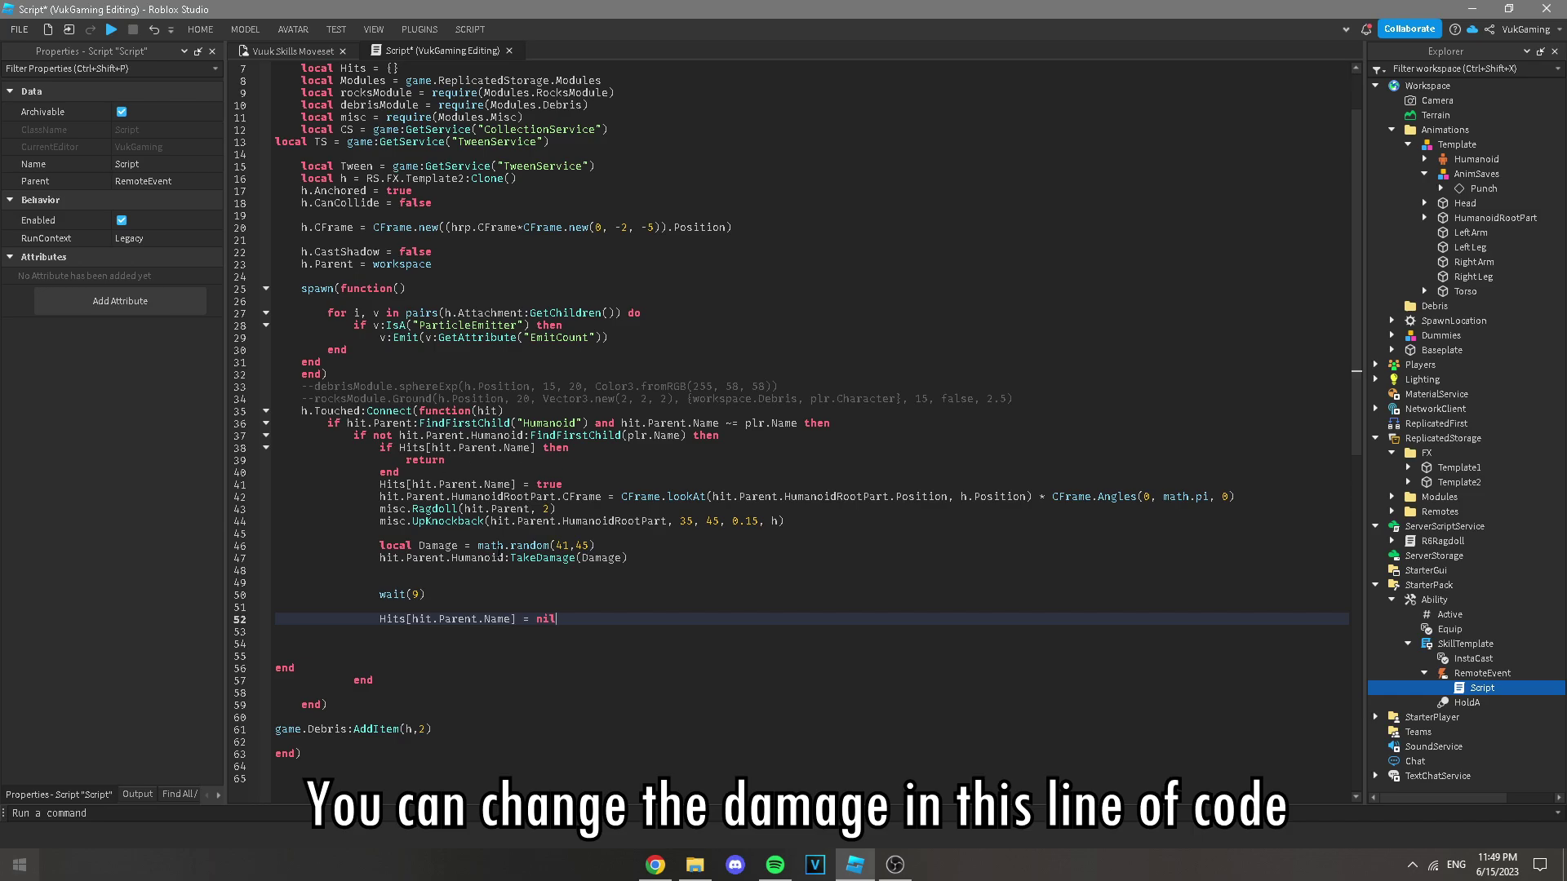
scroll(545, 608, "up", 2)
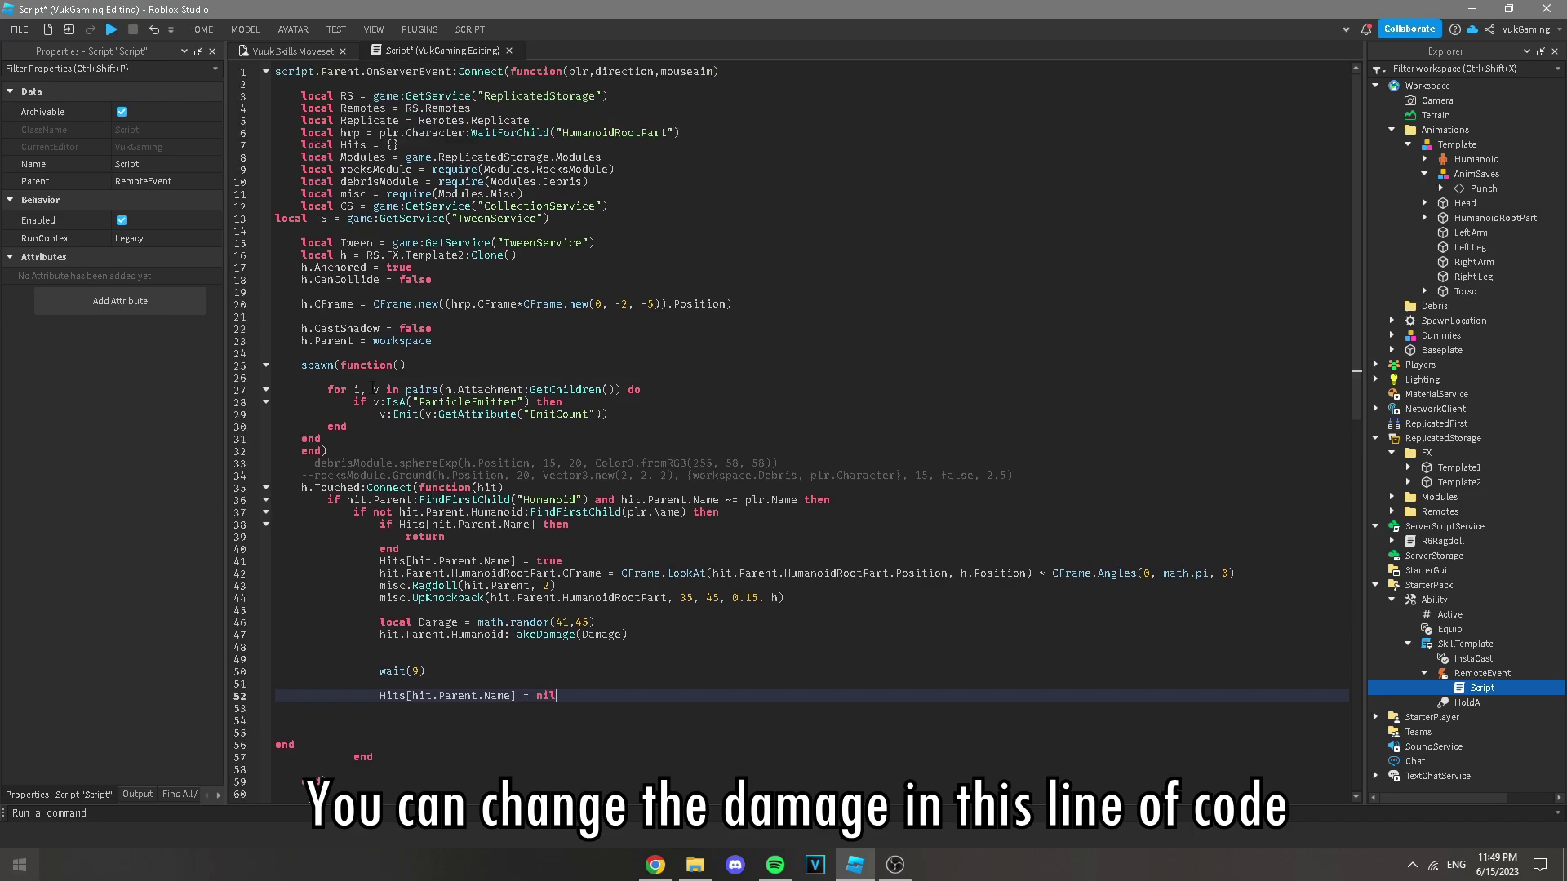
scroll(642, 360, "down", 5)
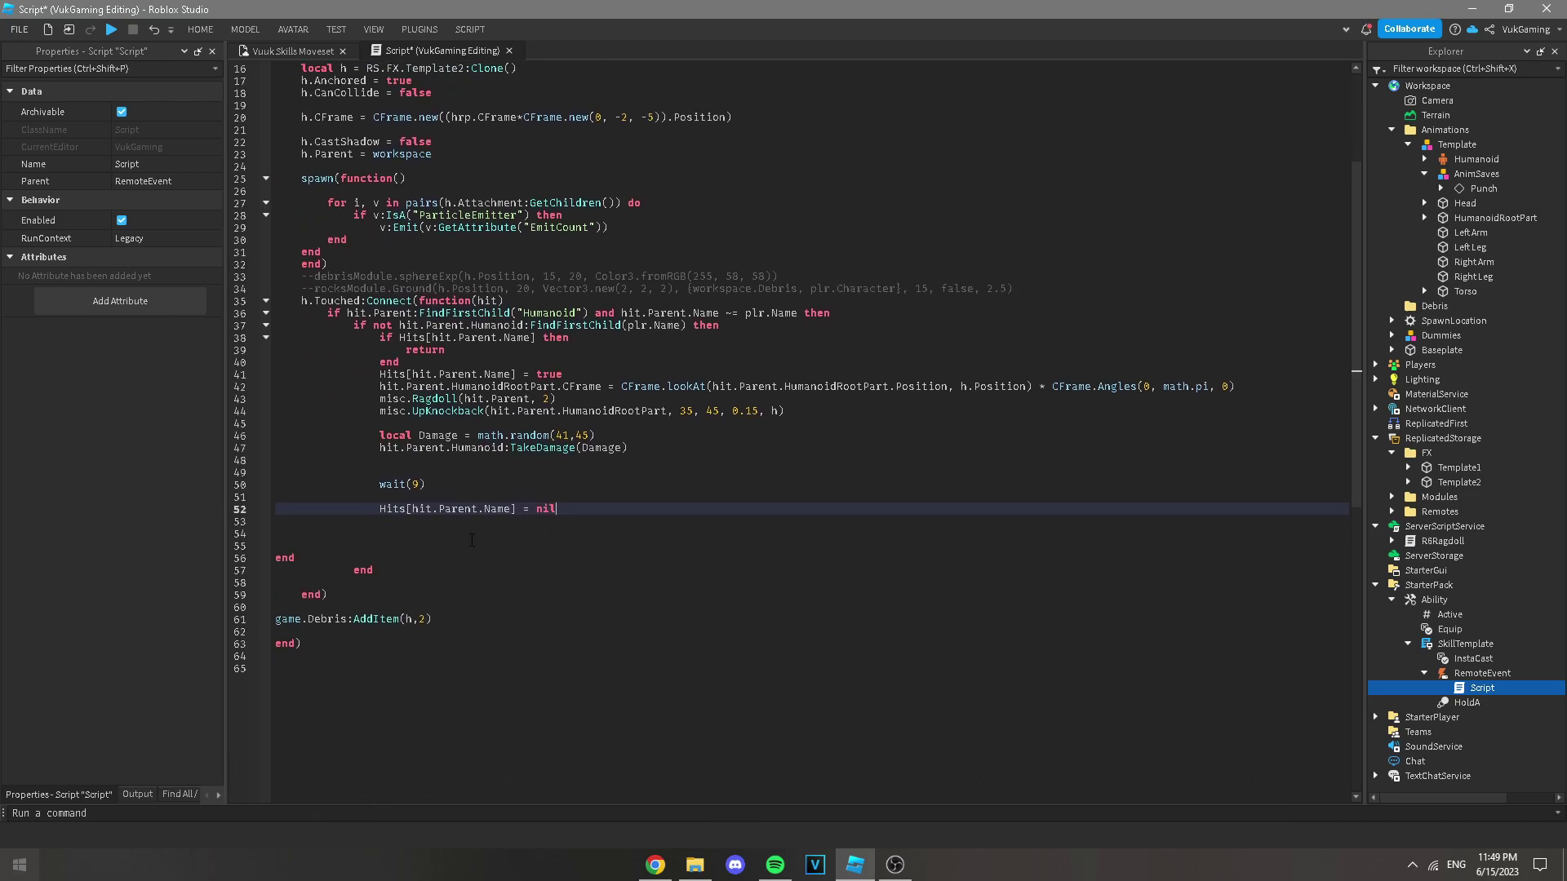
scroll(557, 555, "up", 5)
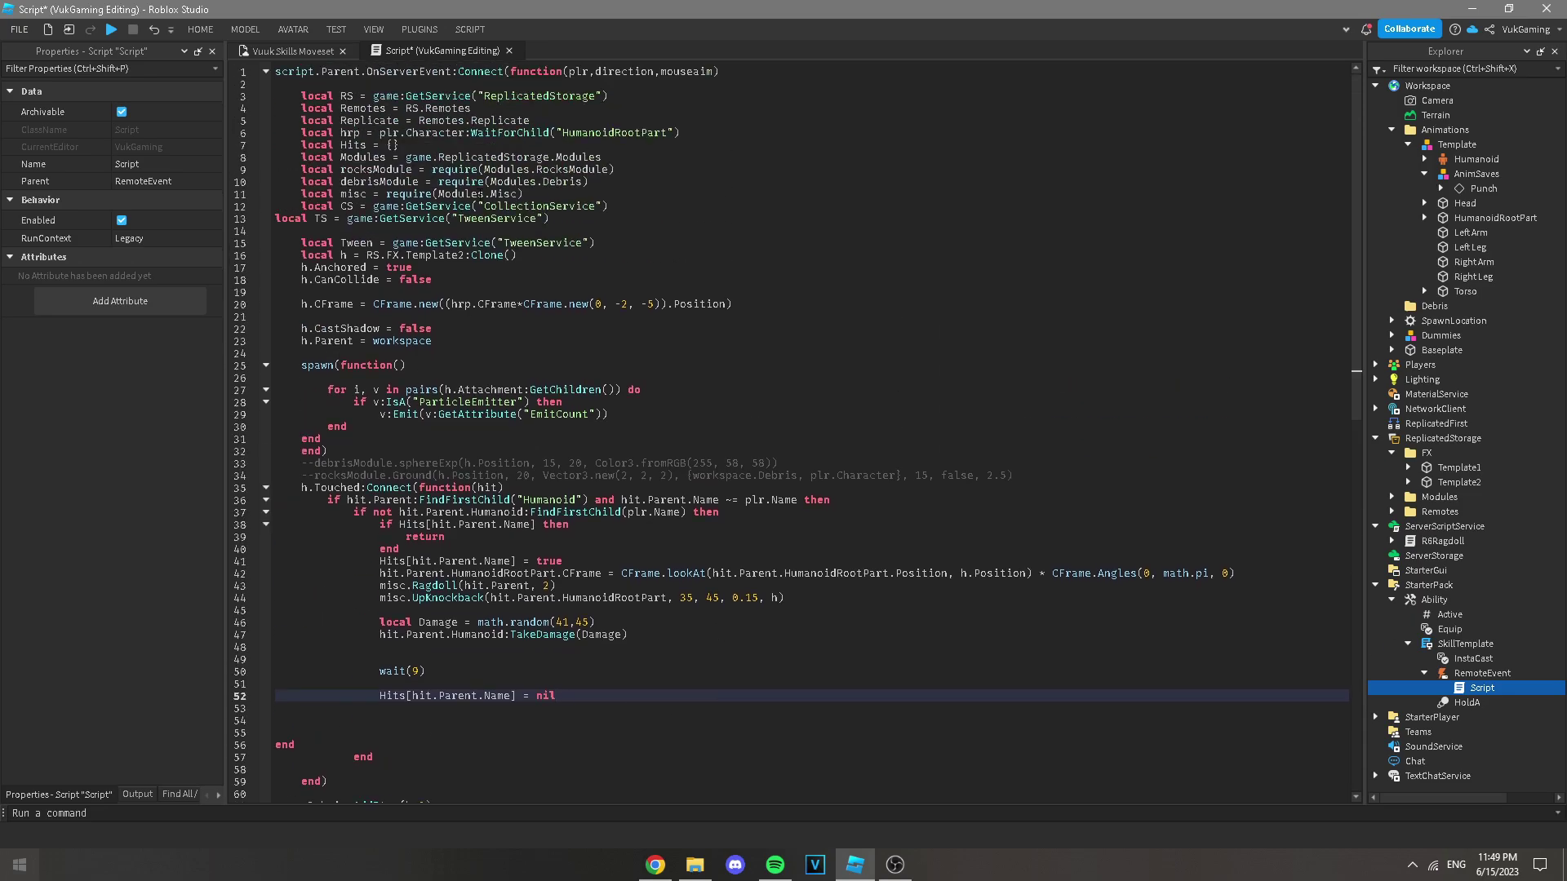
left_click(508, 50)
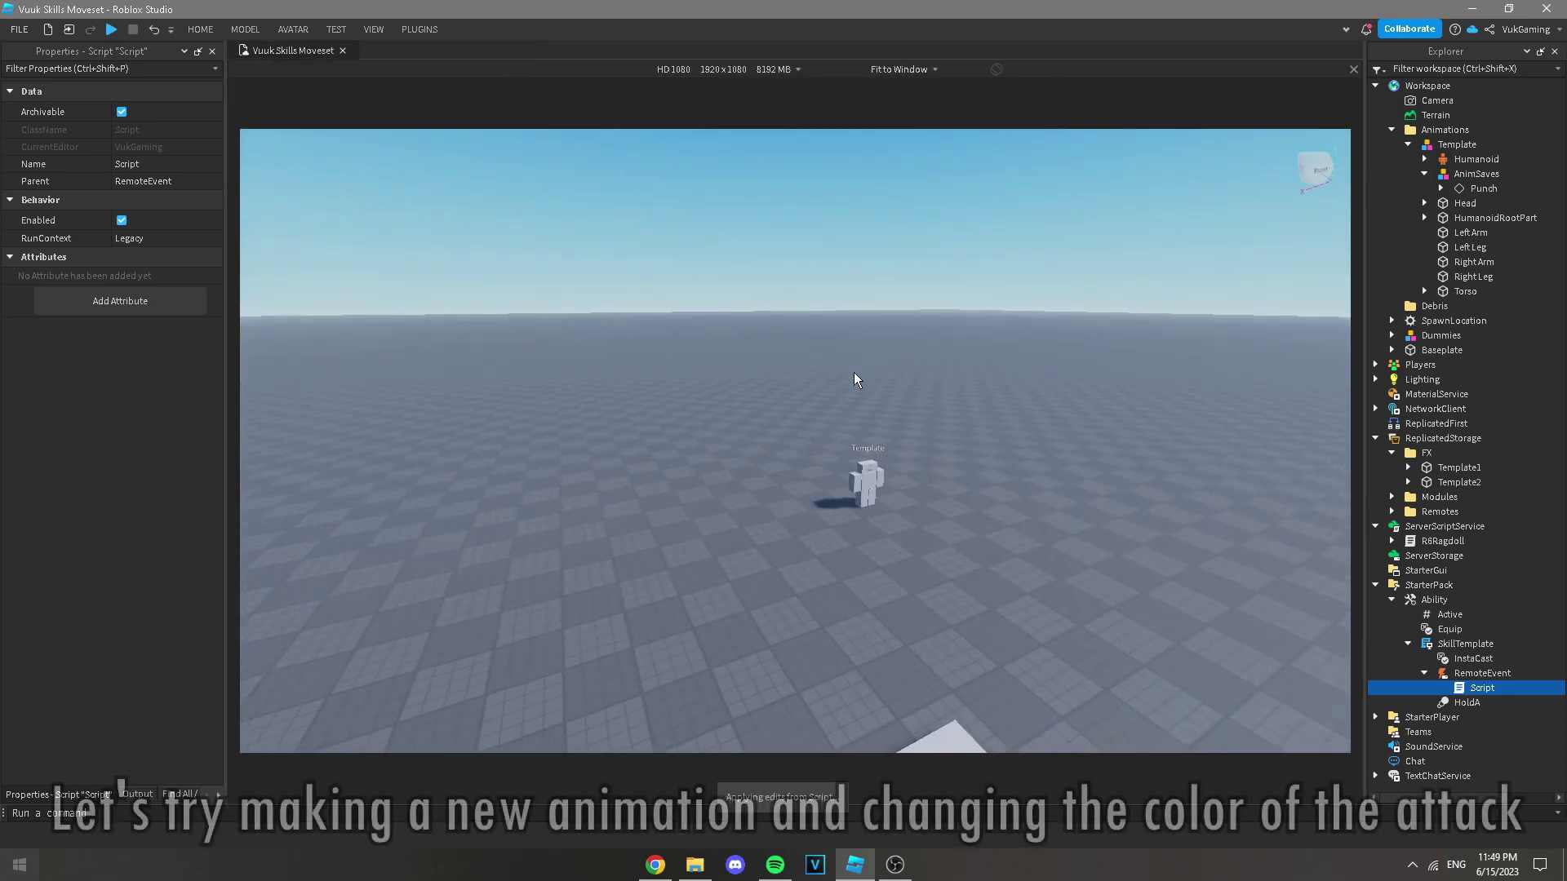
Step: Open the Animation Editor on the Template rig, create a new animation named Slam, and reposition and widen the editor
left_click(293, 30)
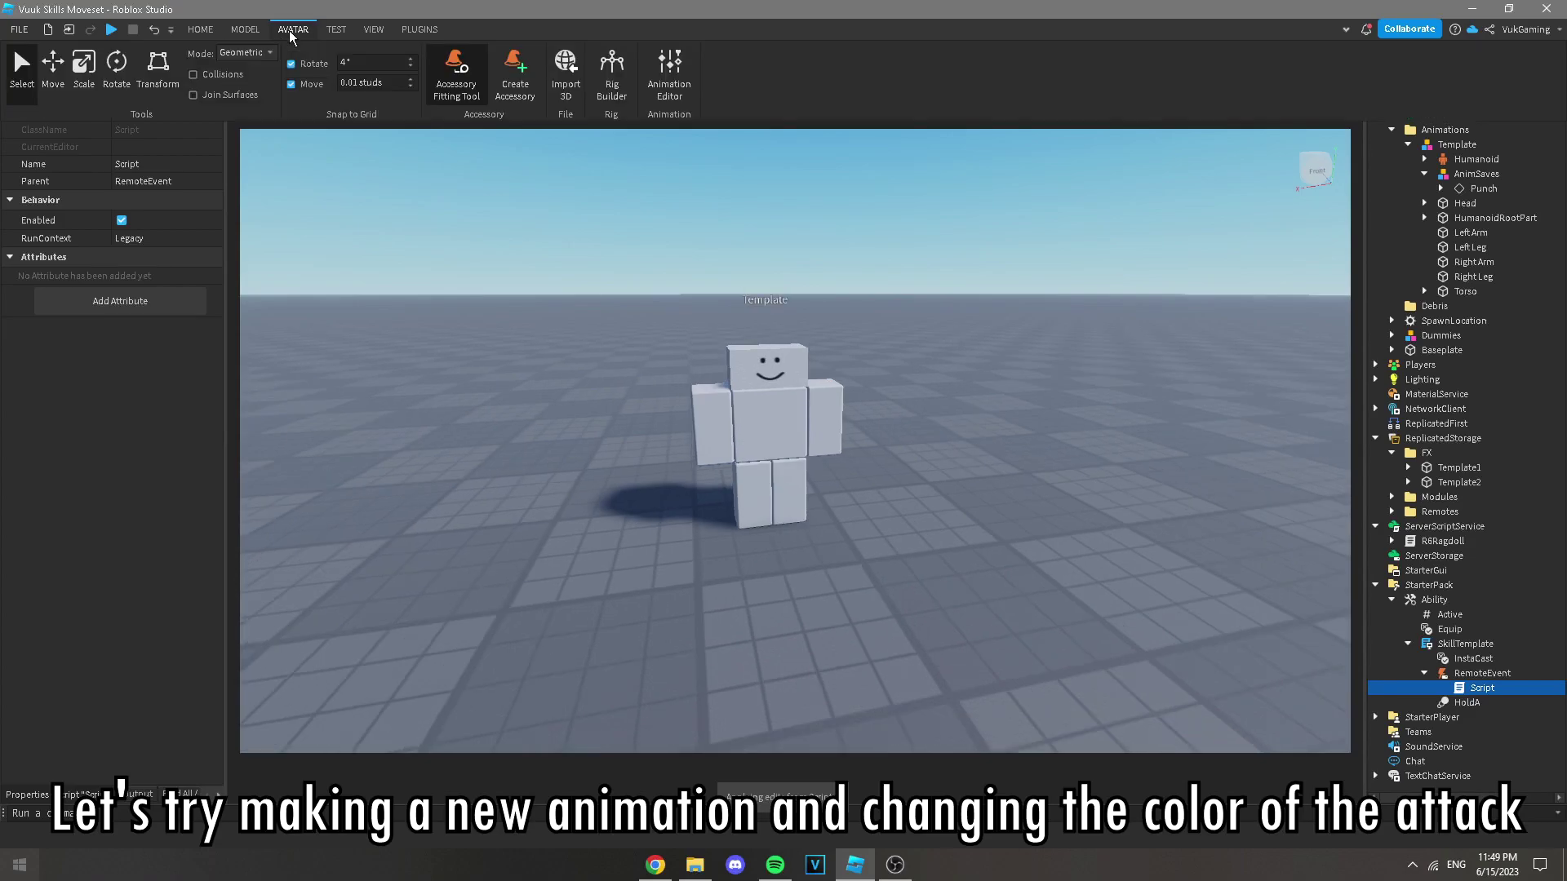
left_click(669, 74)
left_click_drag(795, 295, 740, 514)
left_click(731, 529)
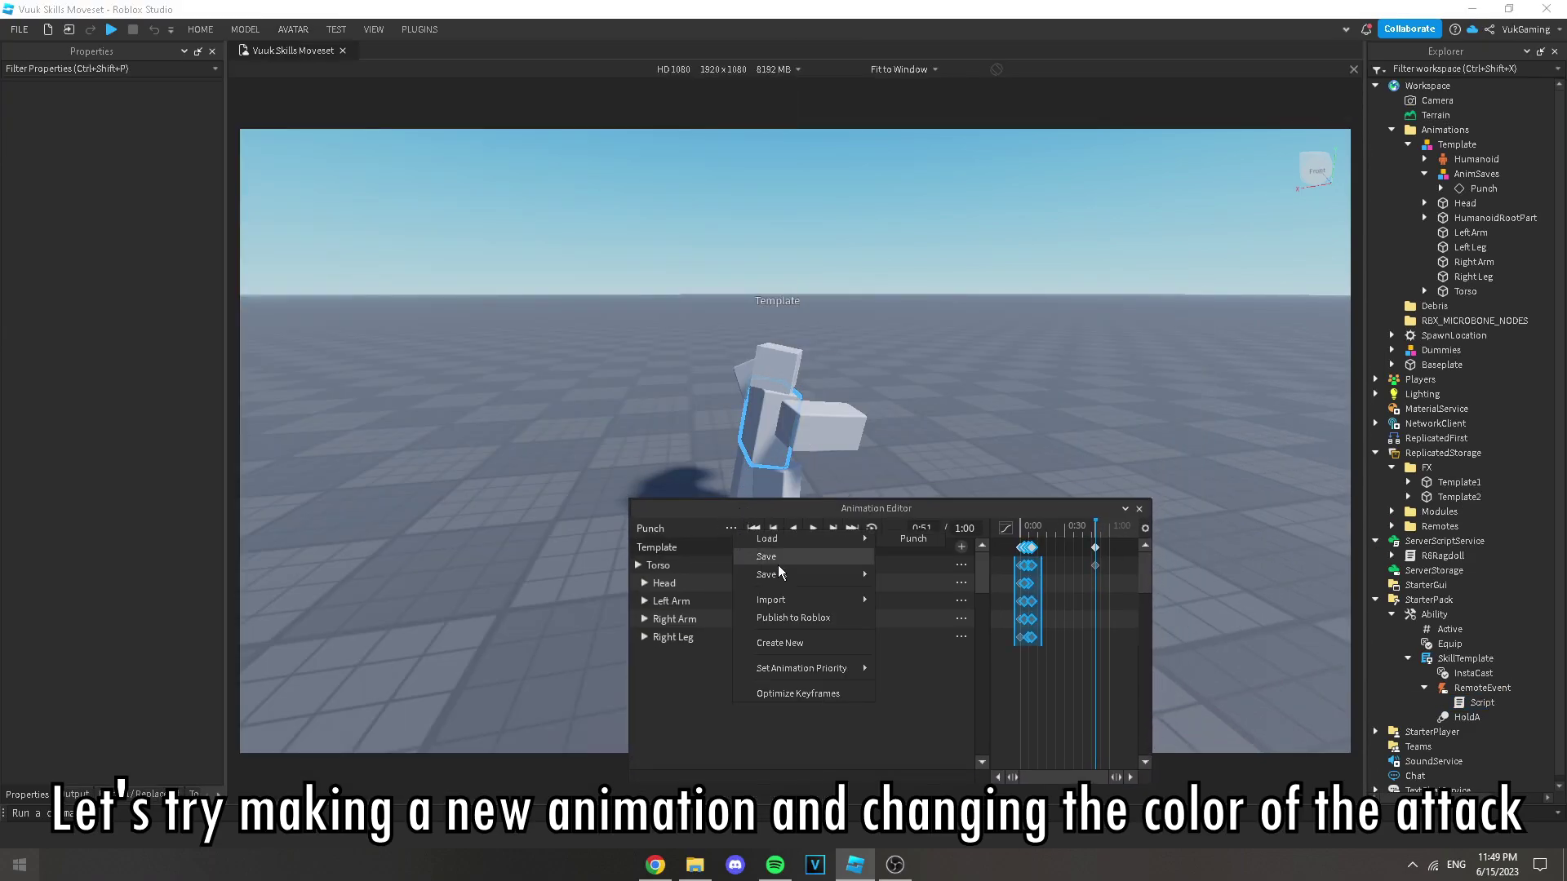
left_click(808, 644)
left_click_drag(964, 644, 728, 633)
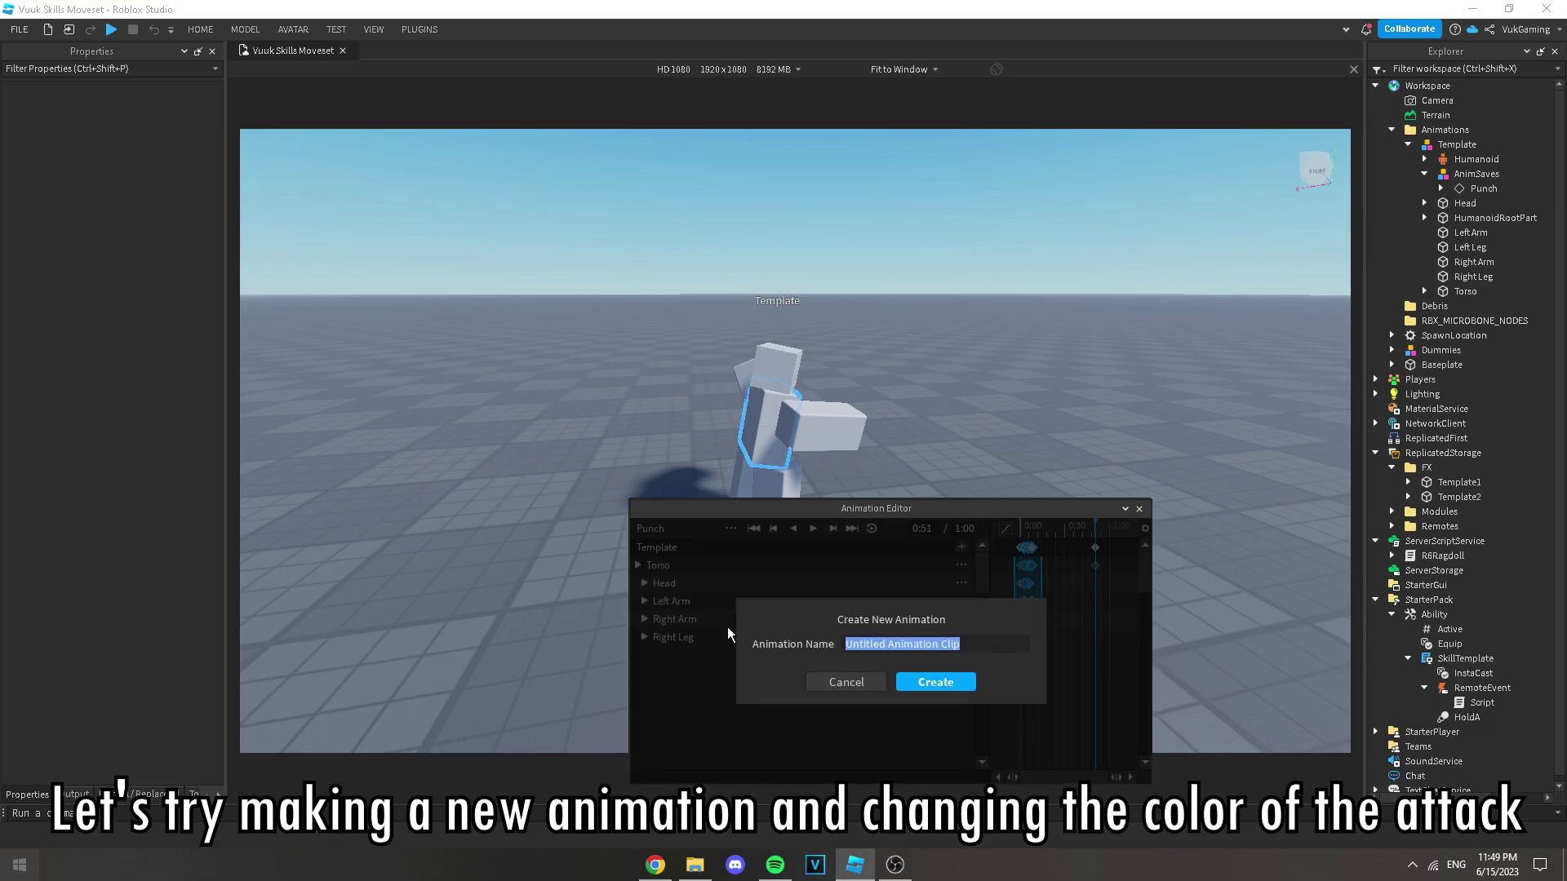
left_click(902, 687)
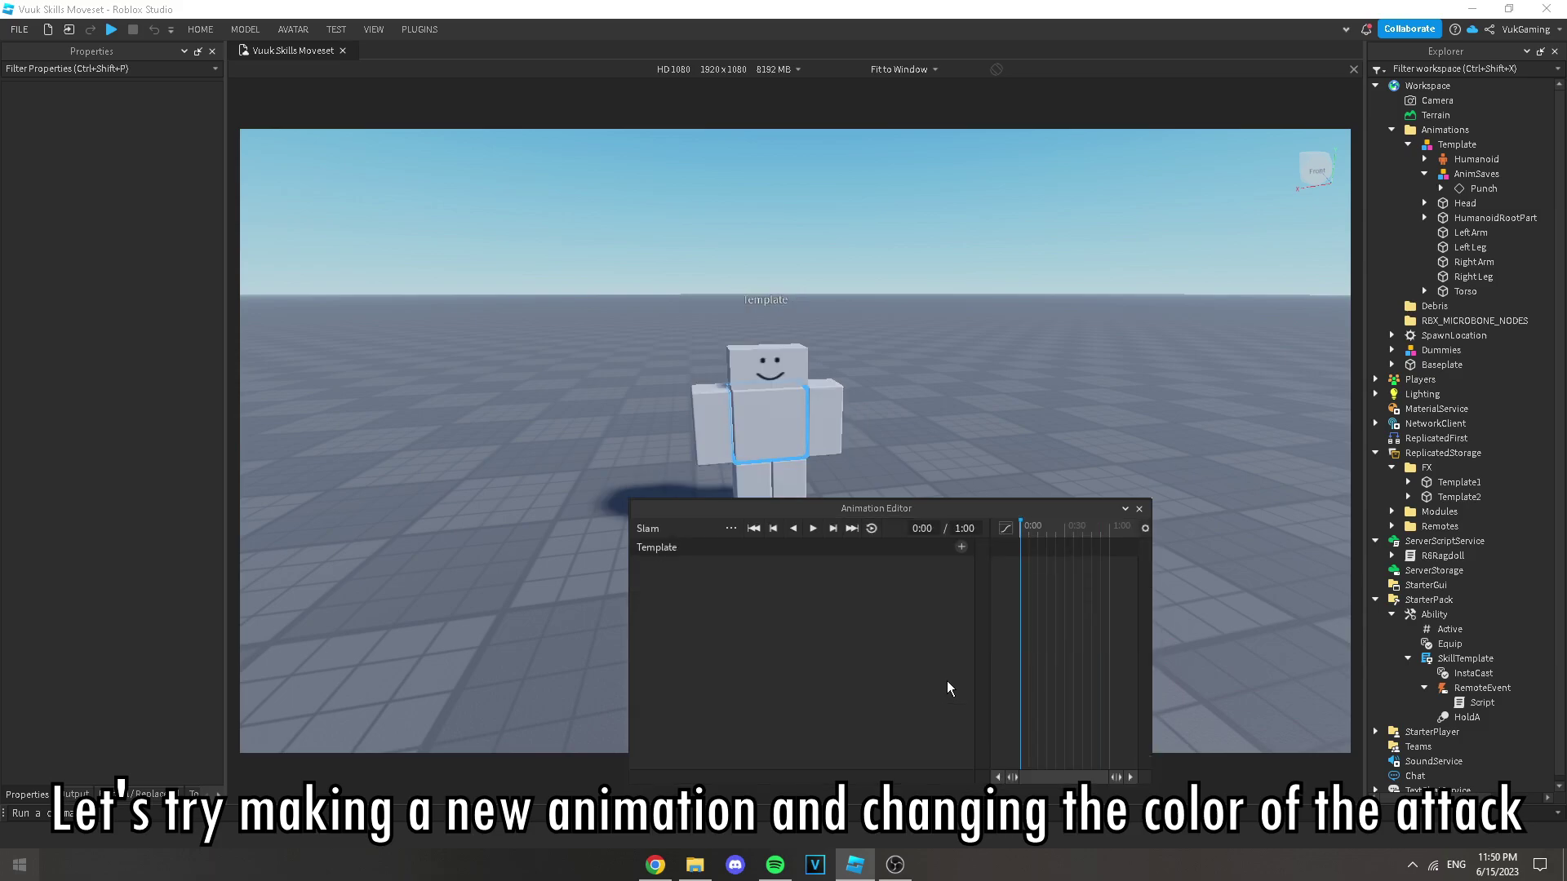
left_click_drag(759, 519, 580, 566)
left_click_drag(977, 698, 1255, 695)
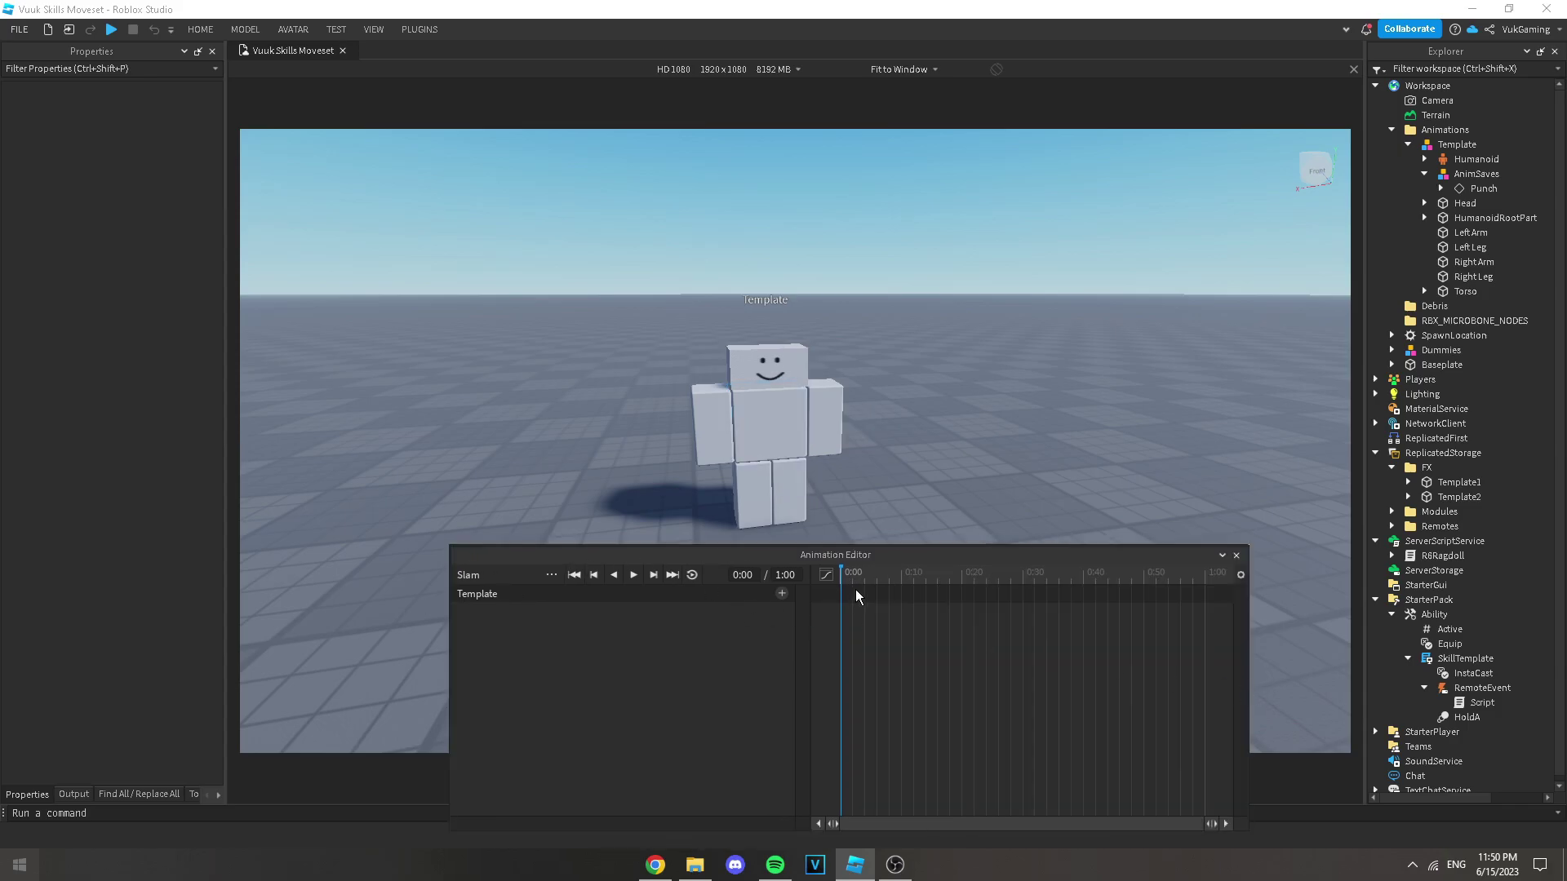
Step: Raise both of the rig's arms above its head at 0:00 of the Slam animation
right_click_drag(766, 449, 742, 441)
scroll(742, 441, "up", 2)
left_click(727, 409)
left_click(645, 356)
left_click_drag(699, 377, 634, 269)
left_click(786, 360)
left_click_drag(803, 331, 778, 248)
Step: Tilt the head and torso and rotate the right leg to complete the wind-up pose at 0:00
key("r")
left_click(658, 325)
left_click_drag(674, 274, 681, 229)
left_click(752, 383)
key("r")
left_click_drag(750, 366, 729, 276)
left_click(724, 307)
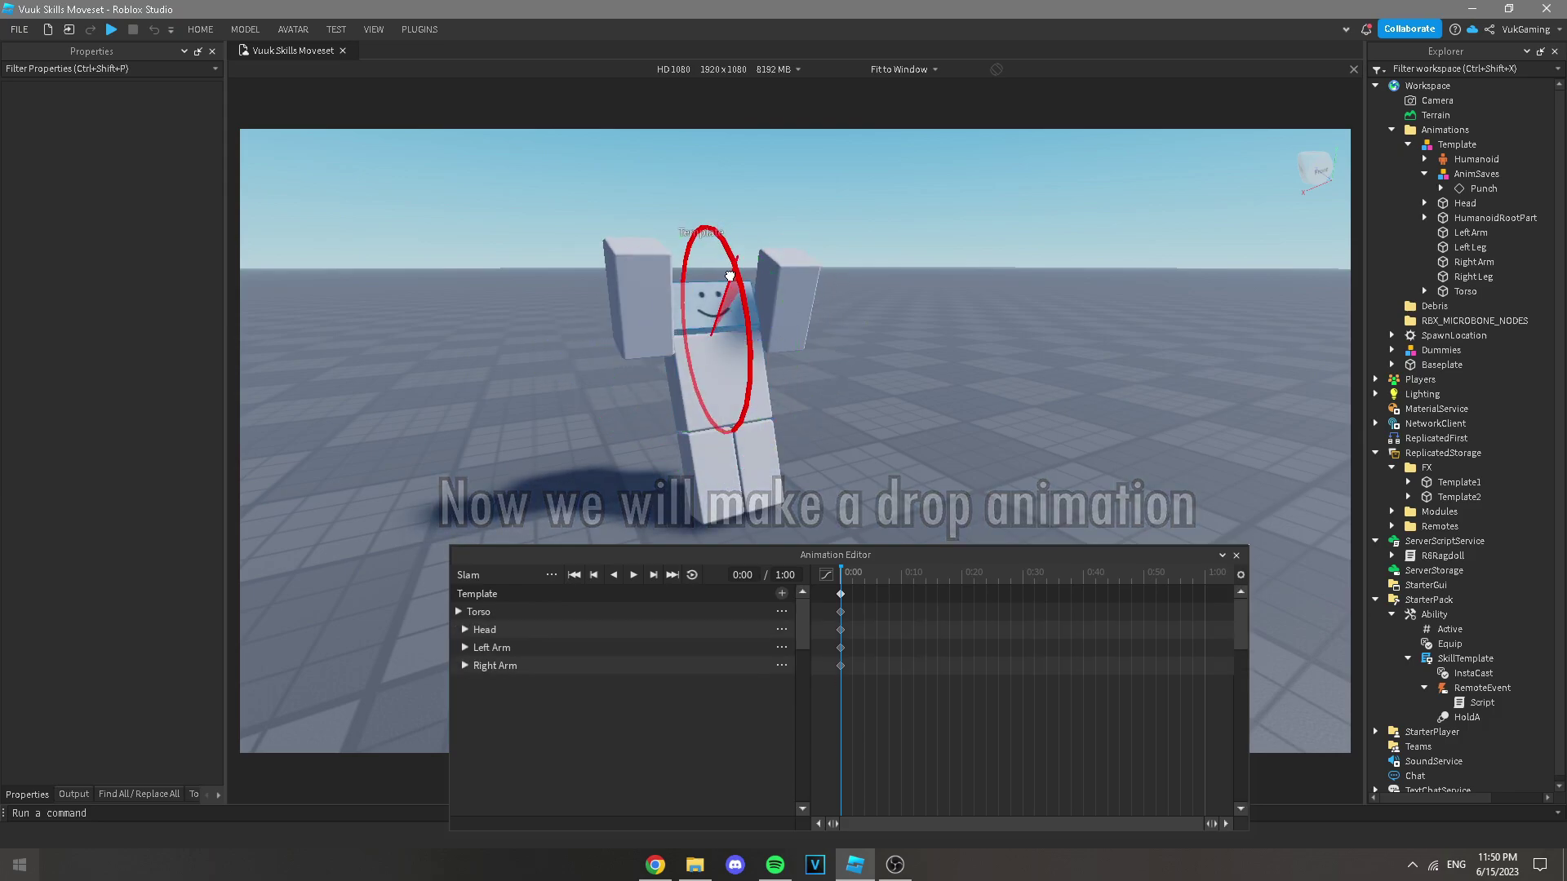
left_click(728, 468)
left_click_drag(711, 418, 661, 349)
right_click_drag(660, 349, 729, 401)
Step: At 0:06, fold the torso forward and swing both arms down toward the ground for the slam pose
left_click(879, 588)
key("ctrl+4")
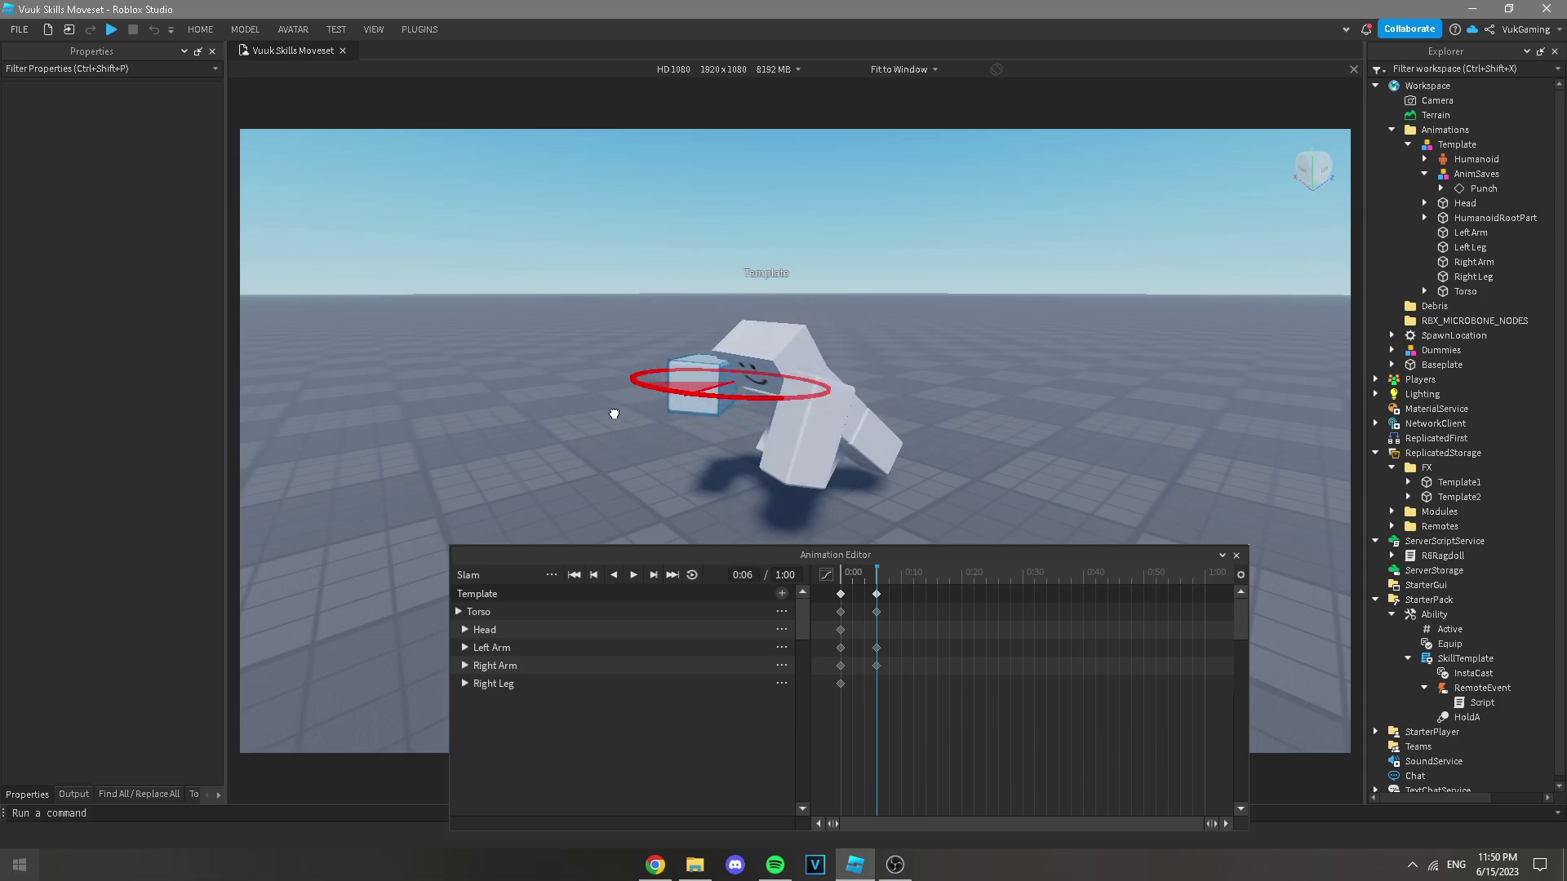
right_click_drag(685, 468, 844, 349)
key("ctrl+2")
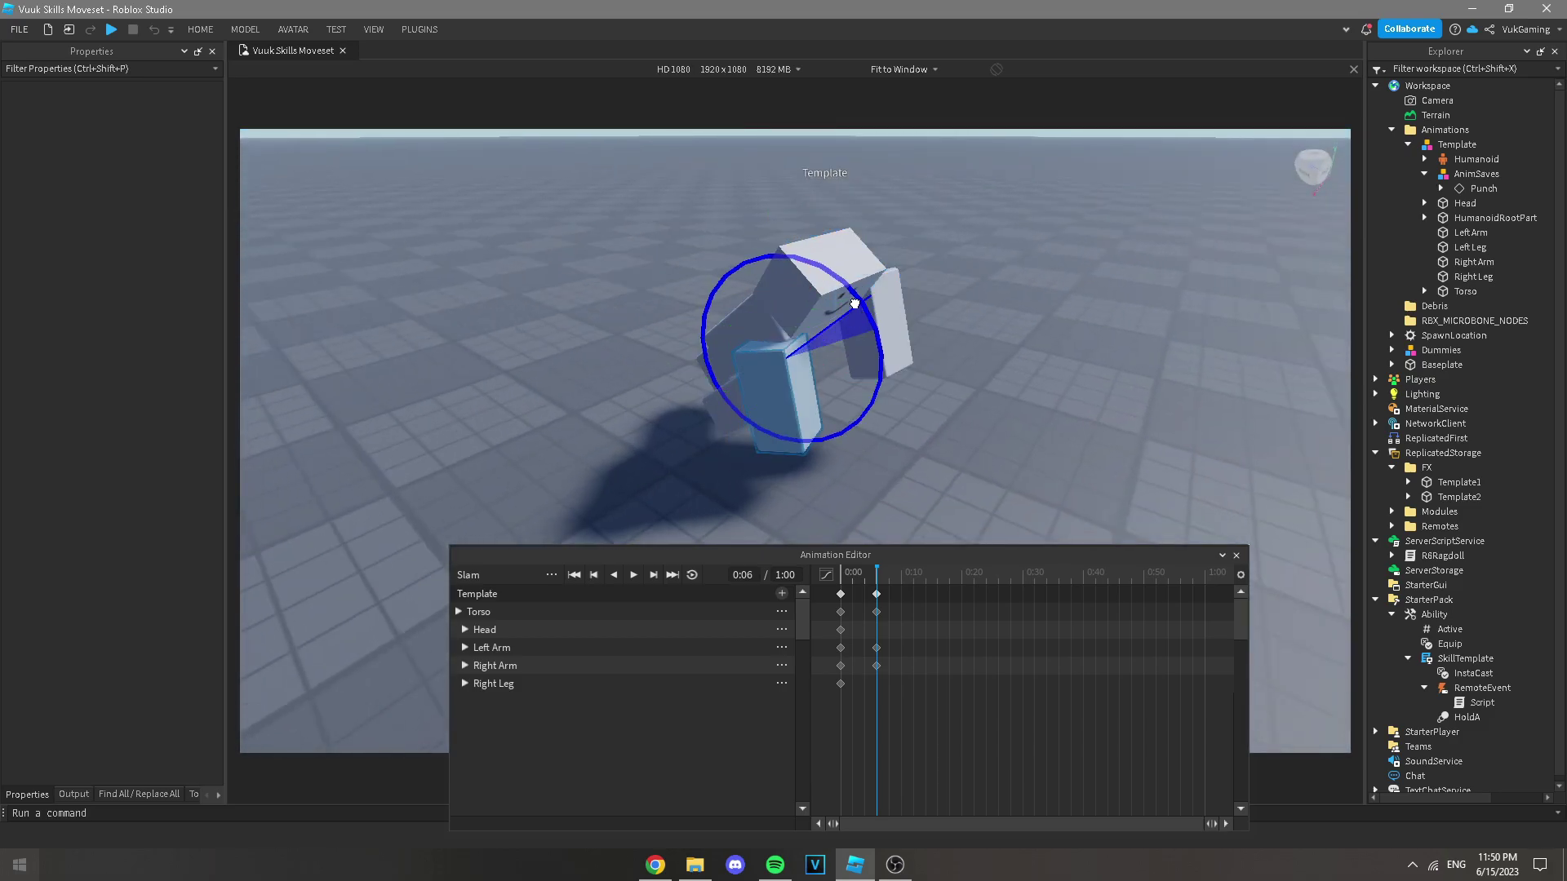
right_click_drag(883, 307, 824, 360)
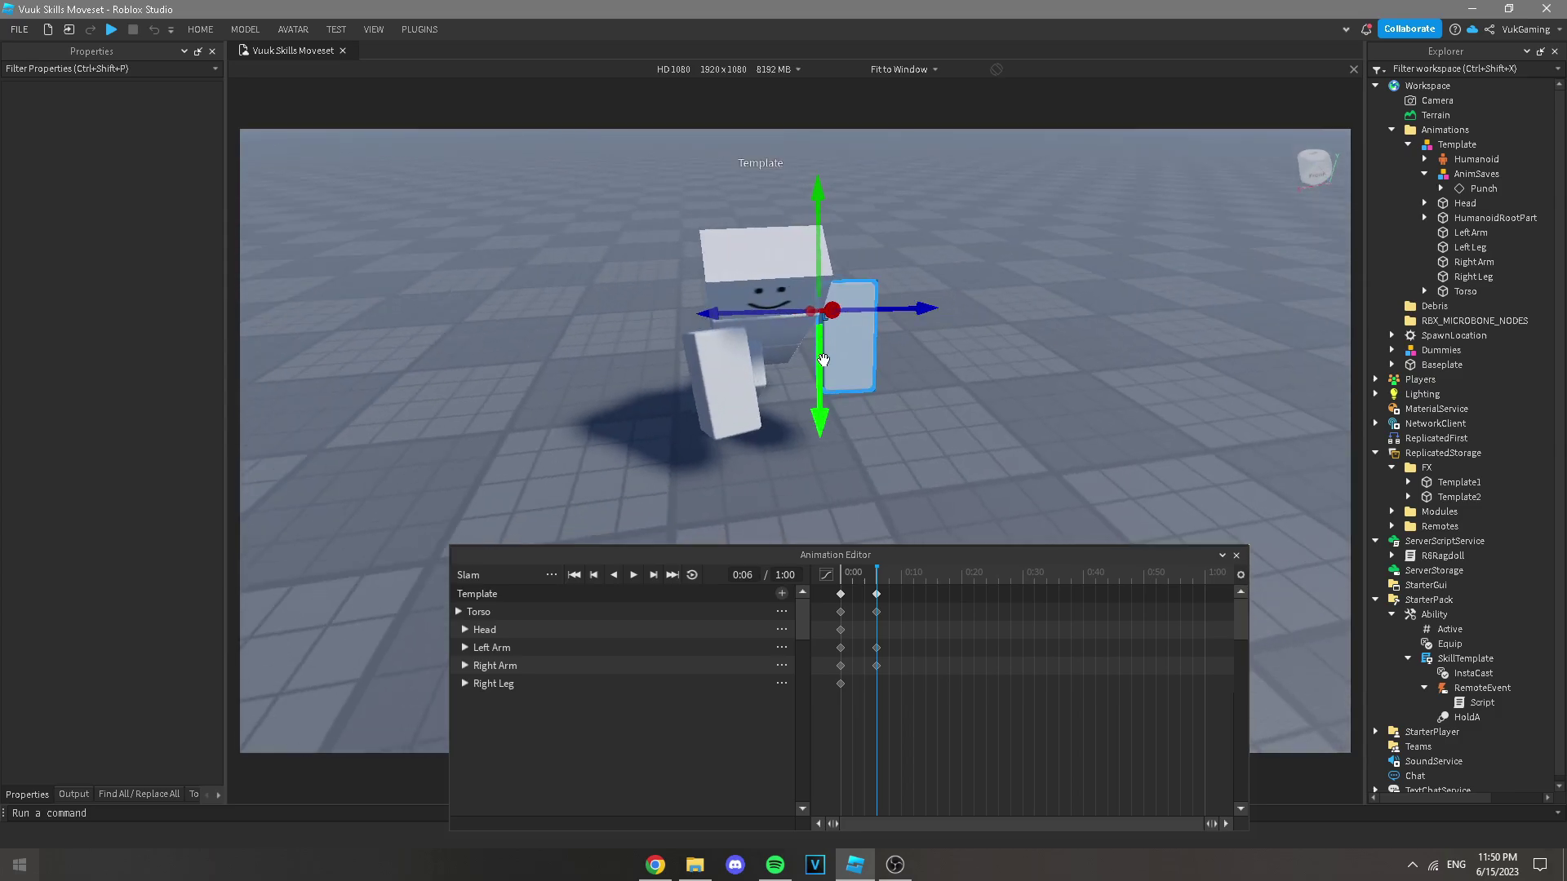
right_click_drag(800, 284, 805, 286)
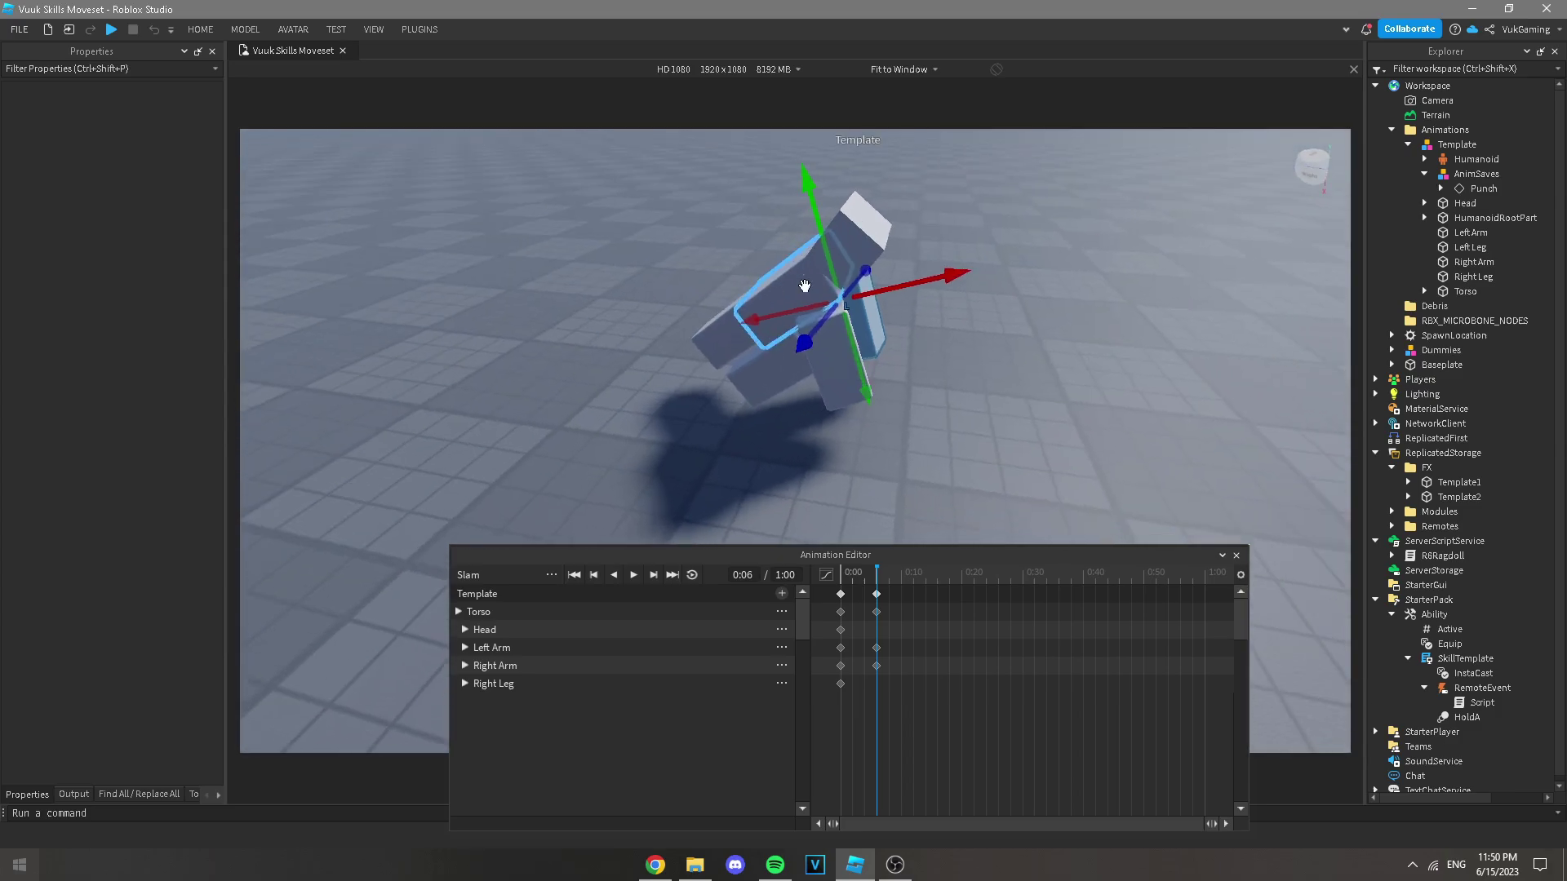
Step: Adjust the torso's rotation and position in the 0:06 slam pose
left_click(804, 287)
key("r")
left_click_drag(853, 204, 864, 240)
right_click_drag(864, 241, 858, 329)
key("ctrl+2")
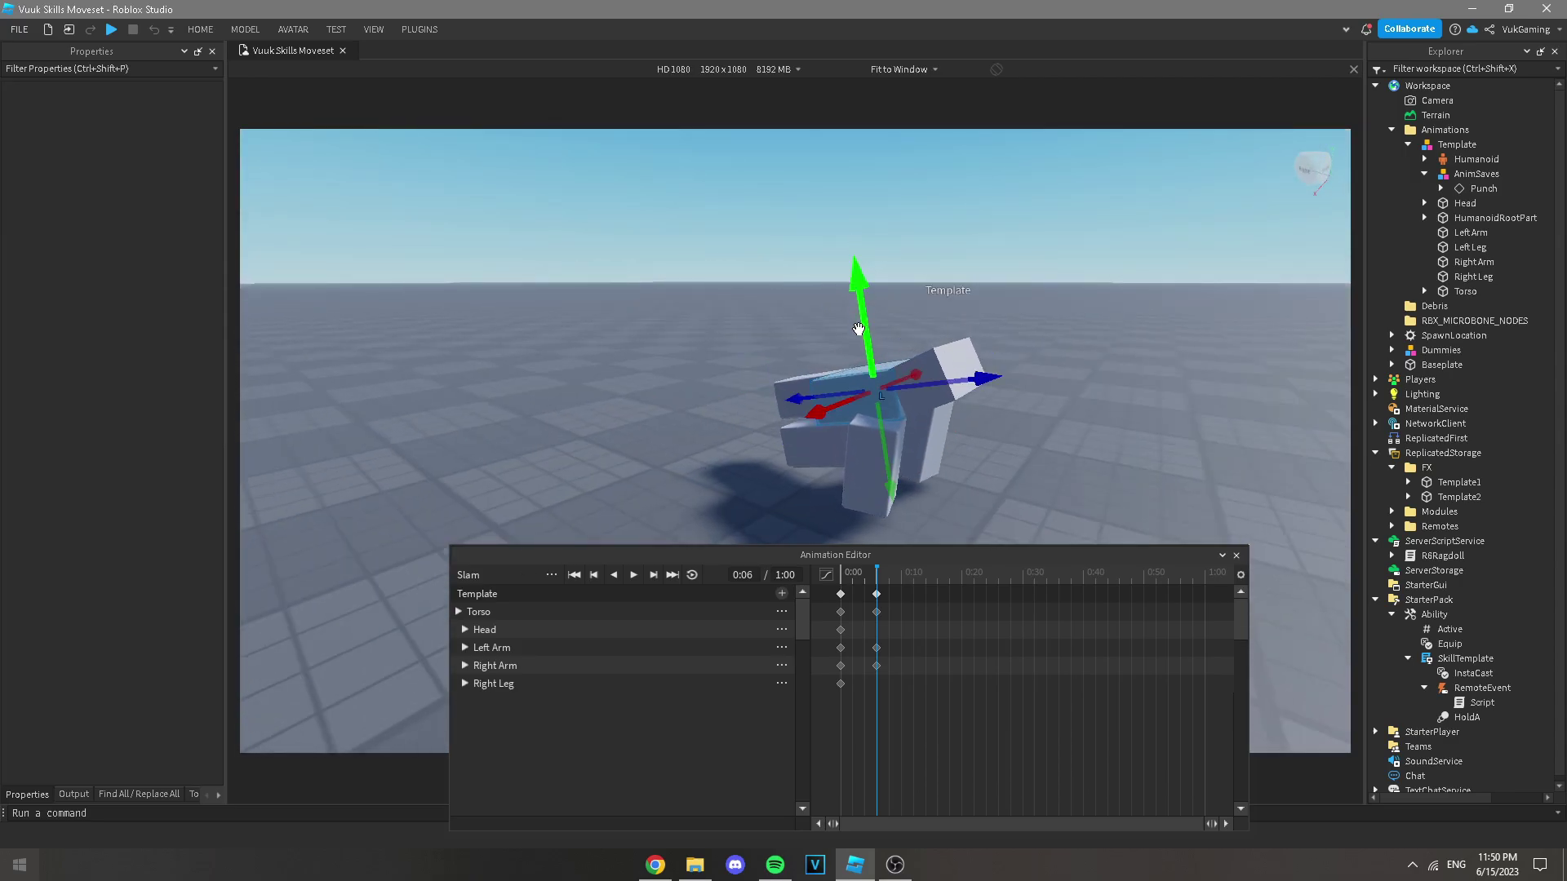
Step: Copy the 0:06 keyframes to 0:50, adjust the torso's rotation and preview the Slam animation
left_click(878, 595)
key("ctrl+v")
left_click(850, 385)
key("r")
left_click_drag(934, 307, 948, 321)
key("space")
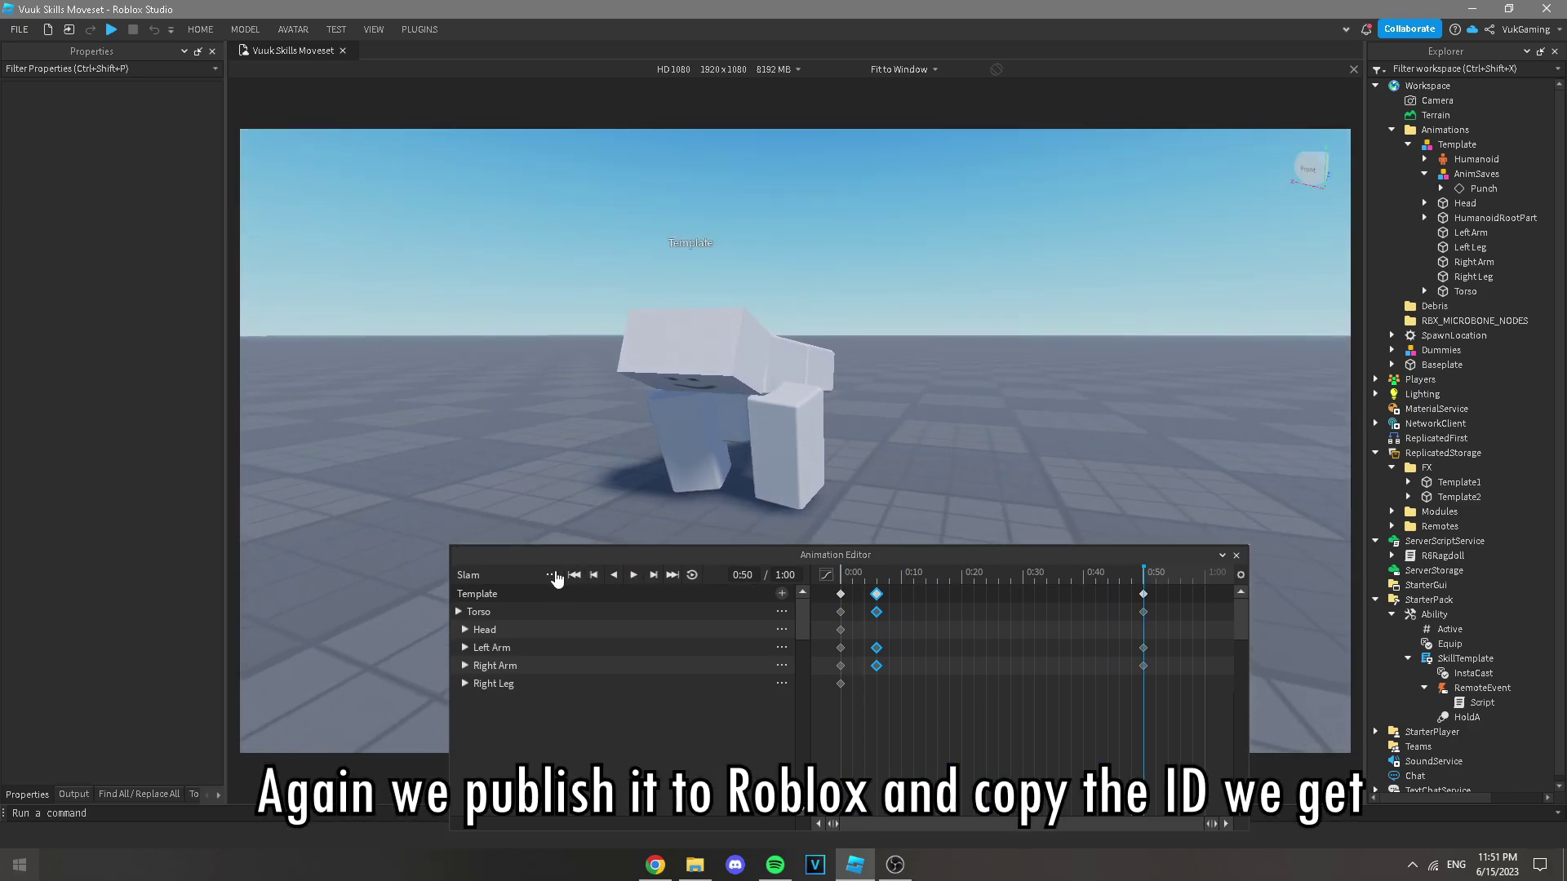
Step: Save the Slam animation, publish it to Roblox under the title Slam and copy its asset ID
left_click(552, 575)
left_click(592, 599)
left_click(553, 576)
left_click(633, 662)
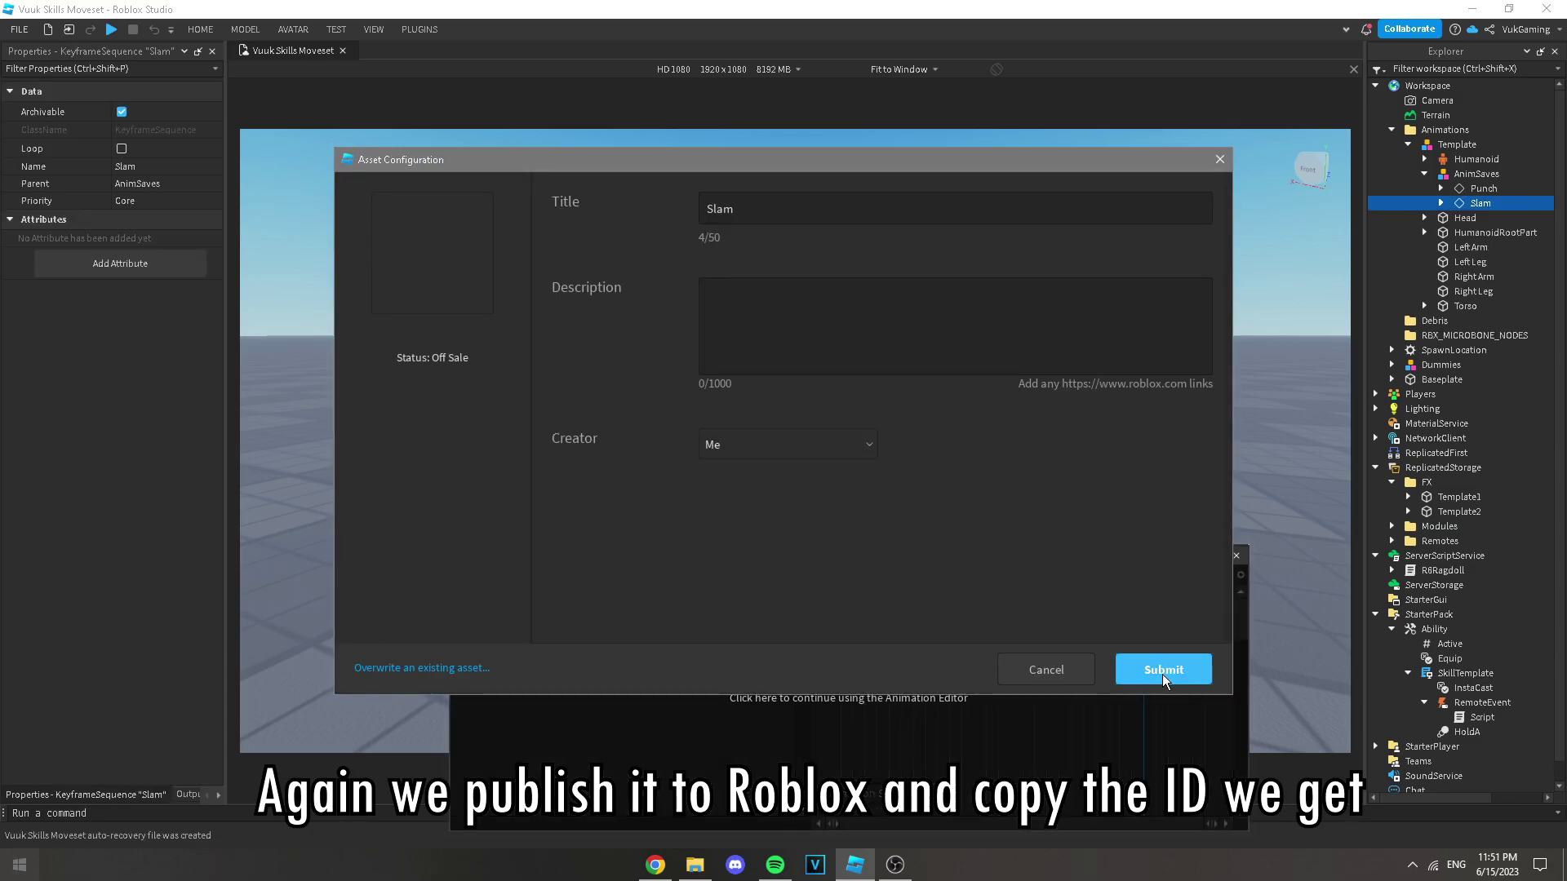
left_click(1163, 672)
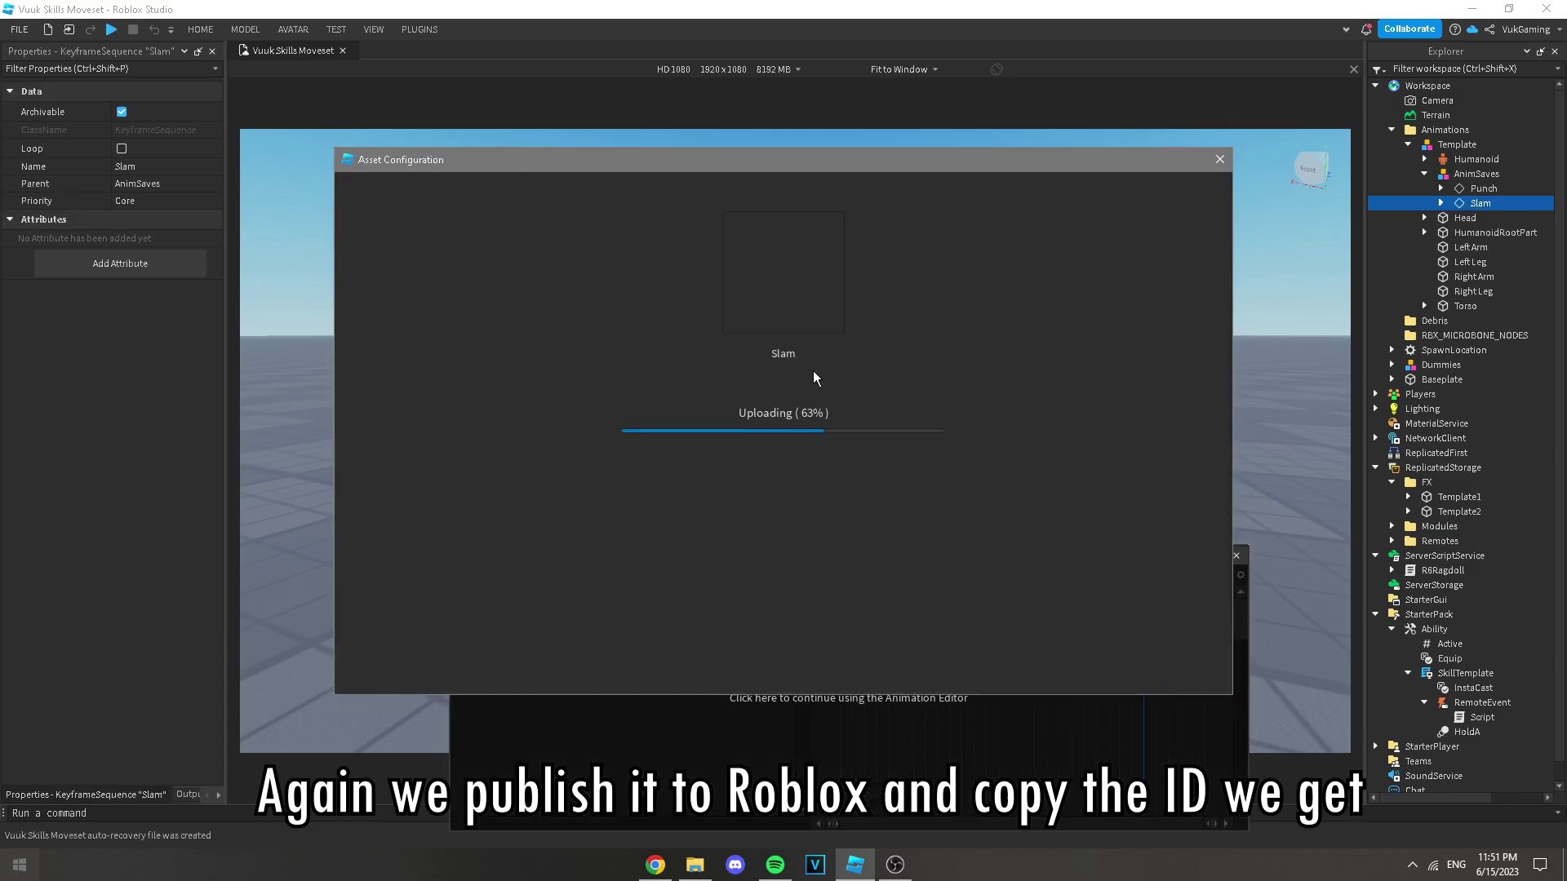
left_click(783, 636)
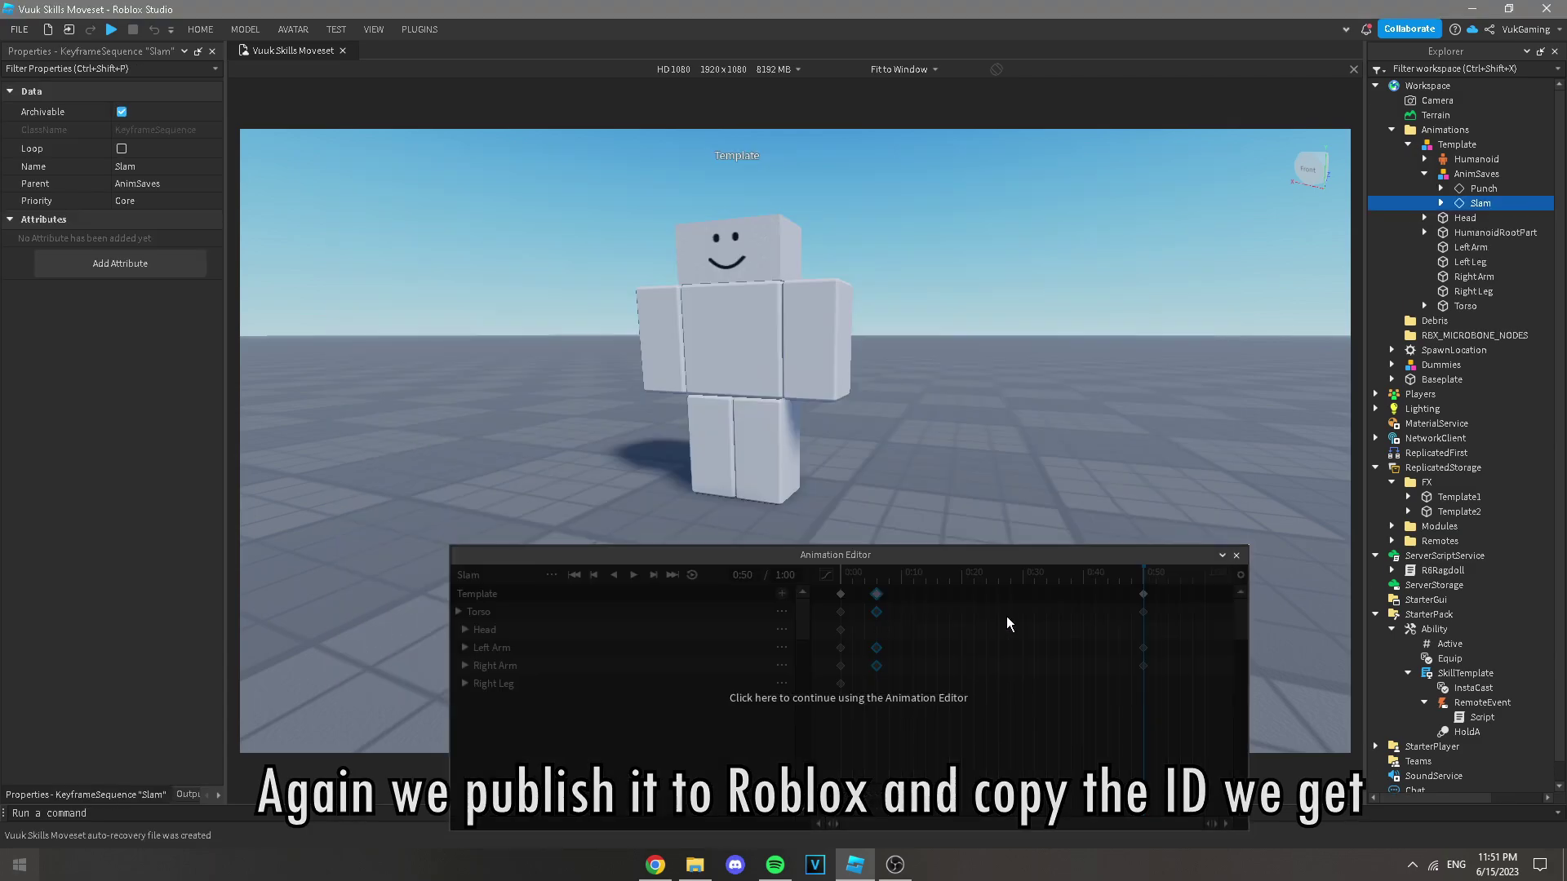
Step: Close the Animation Editor and paste the copied ID into the AnimationId of HoldA under SkillTemplate
left_click(1237, 556)
scroll(1497, 577, "down", 1)
left_click(1467, 711)
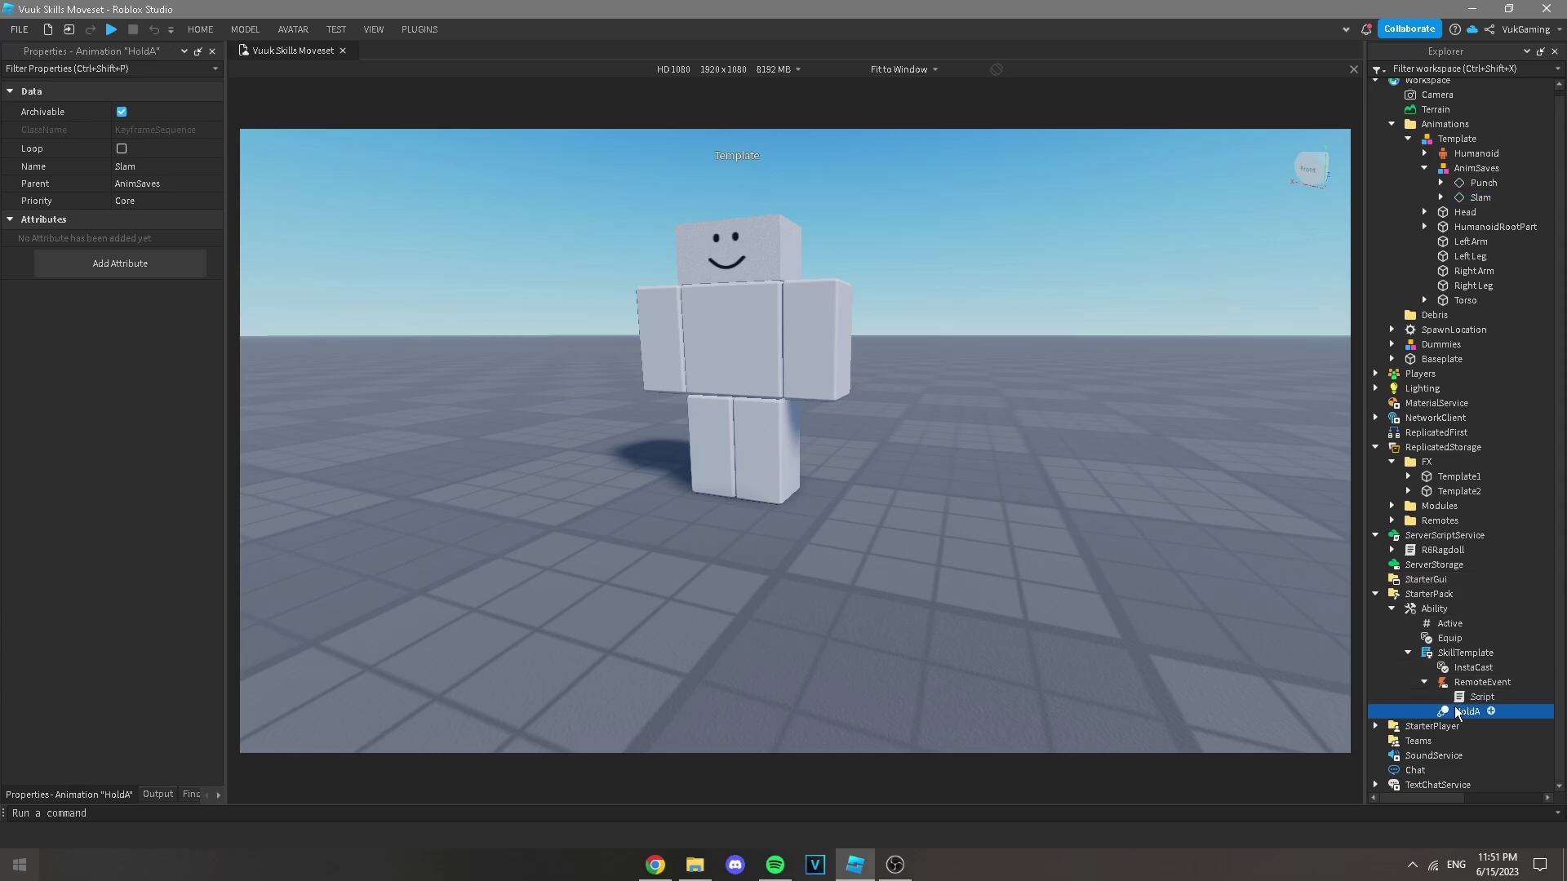
left_click(143, 129)
key("ctrl+v")
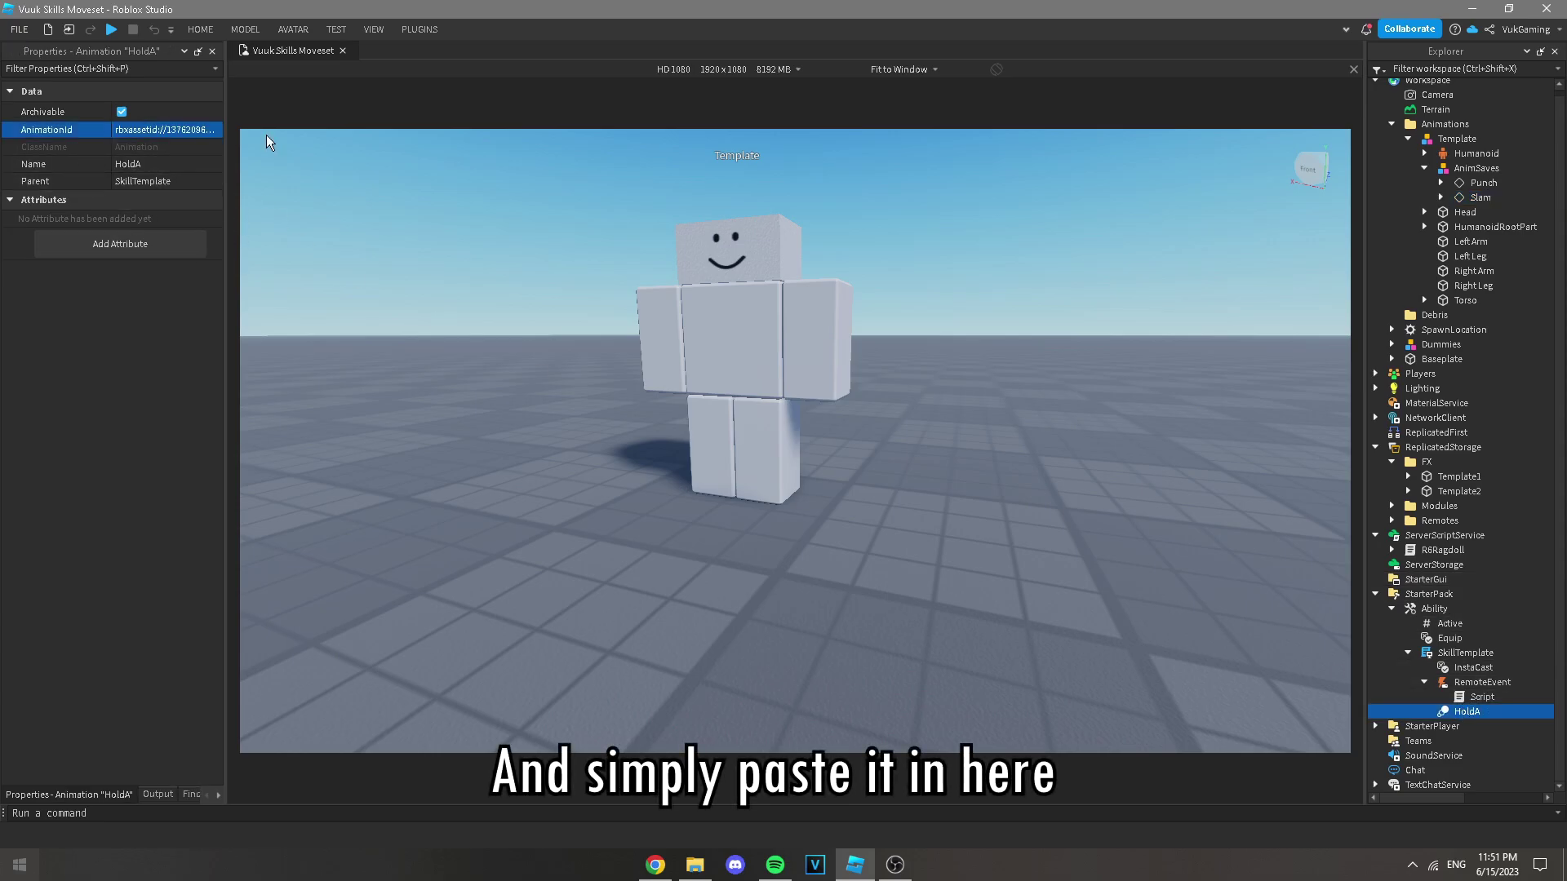
Step: Expand Template2's Attachment in the FX folder and change the L1 particle emitter's color to blue
left_click(1408, 490)
left_click(1475, 520)
left_click(147, 128)
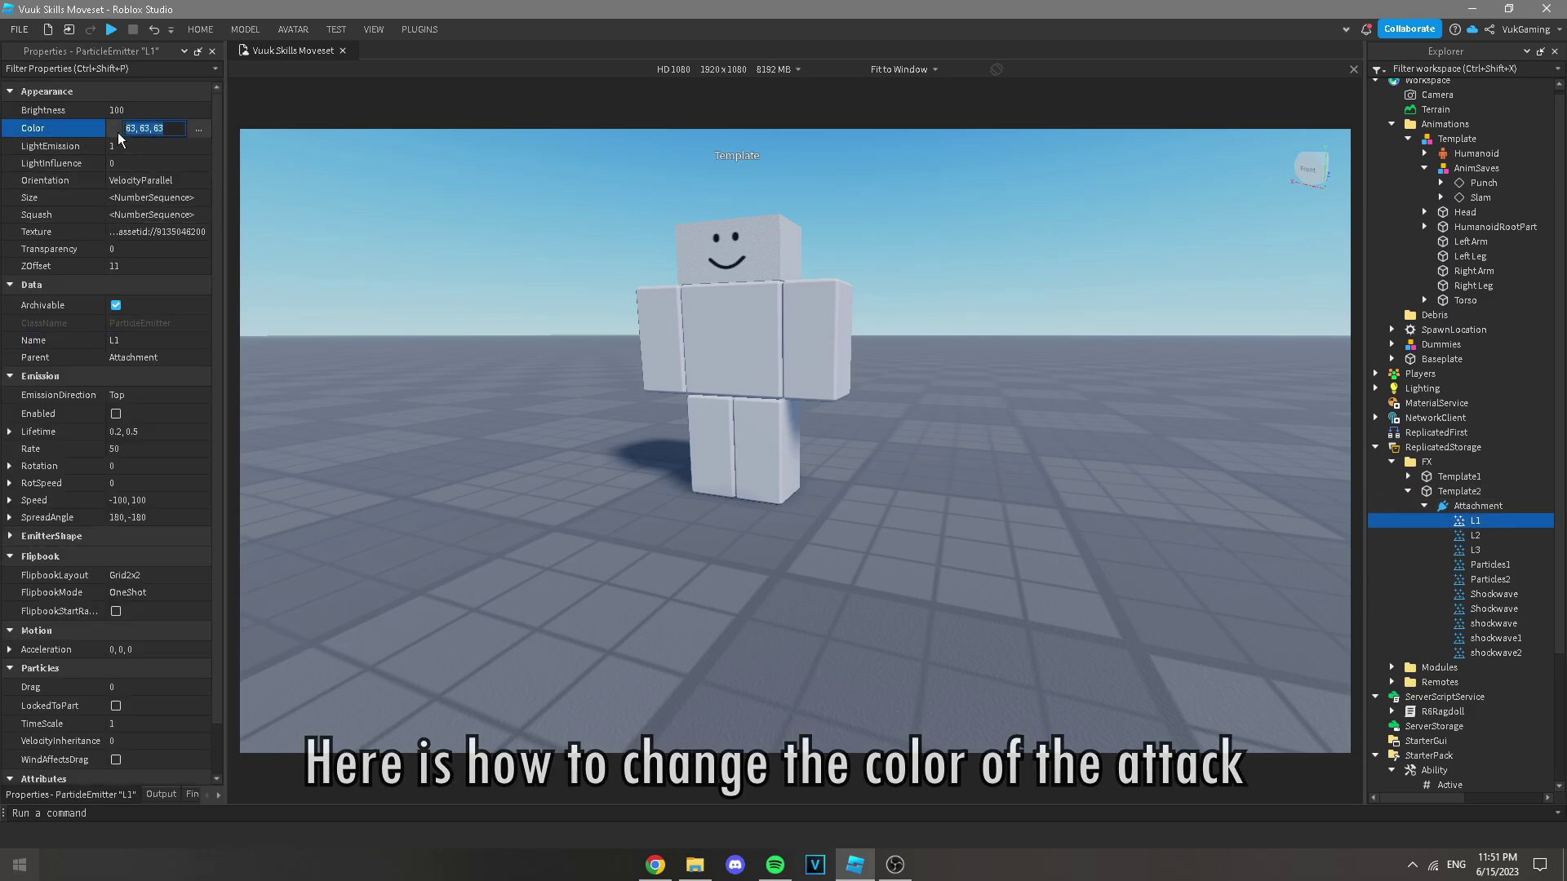
left_click(198, 129)
left_click(842, 308)
left_click(971, 315)
left_click(888, 578)
Step: Set the L2 particle emitter's color to 29, 67, 170
left_click(1475, 536)
left_click(147, 128)
left_click(198, 129)
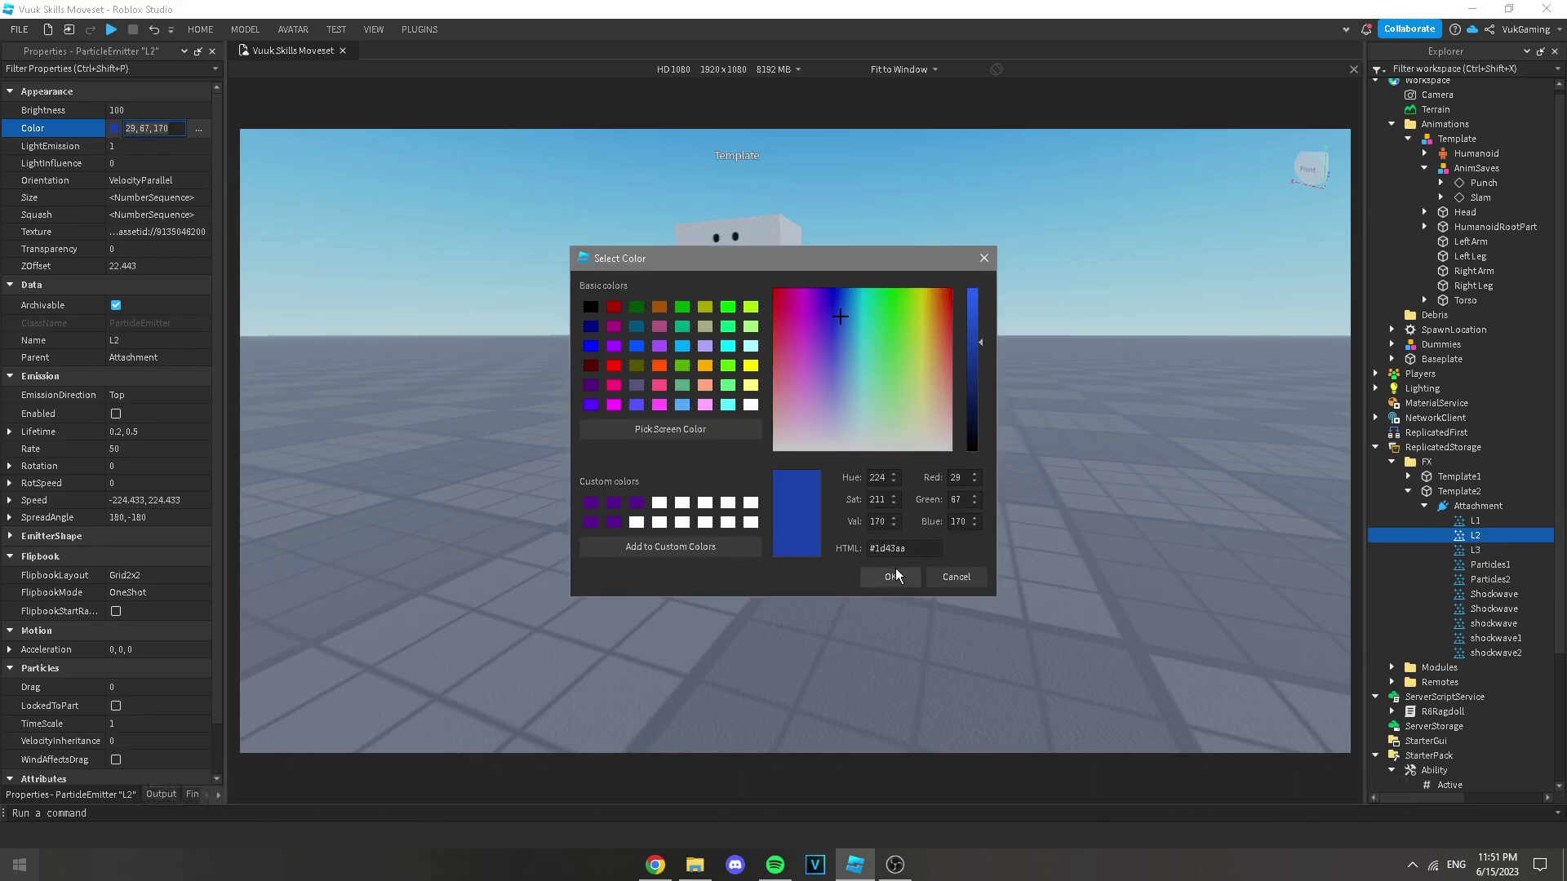
left_click(891, 577)
Step: Set the L3 particle emitter's color to 32, 151, 255
key("Down")
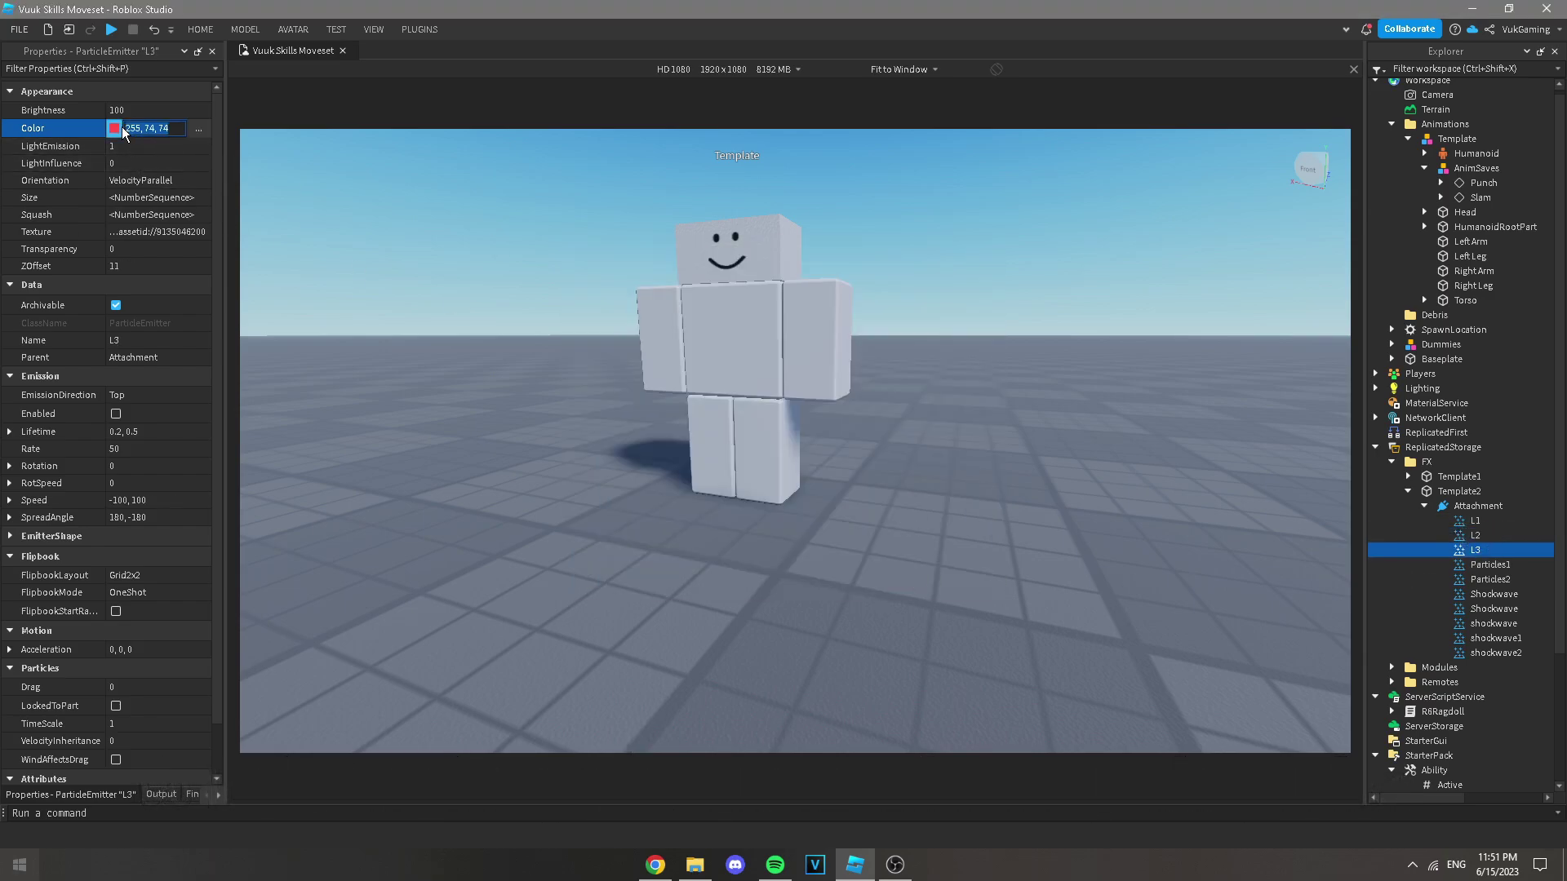
left_click(198, 129)
left_click(857, 372)
left_click(890, 577)
Step: Set the Particles1 emitter's color to 16, 36, 90 and select the Particles2 emitter
left_click(1465, 565)
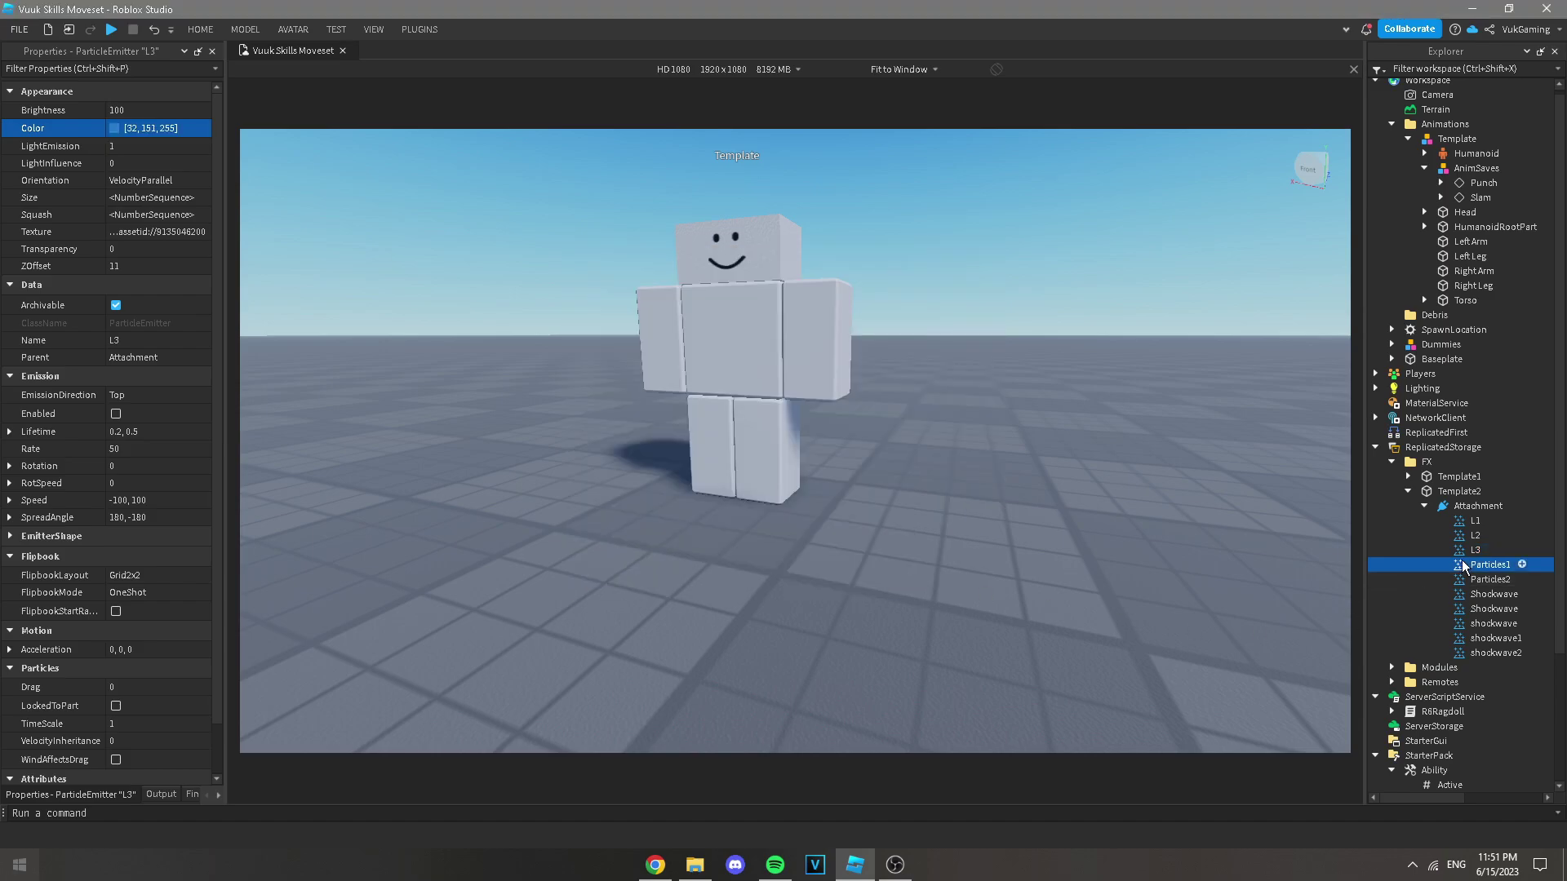
left_click(119, 113)
left_click(840, 317)
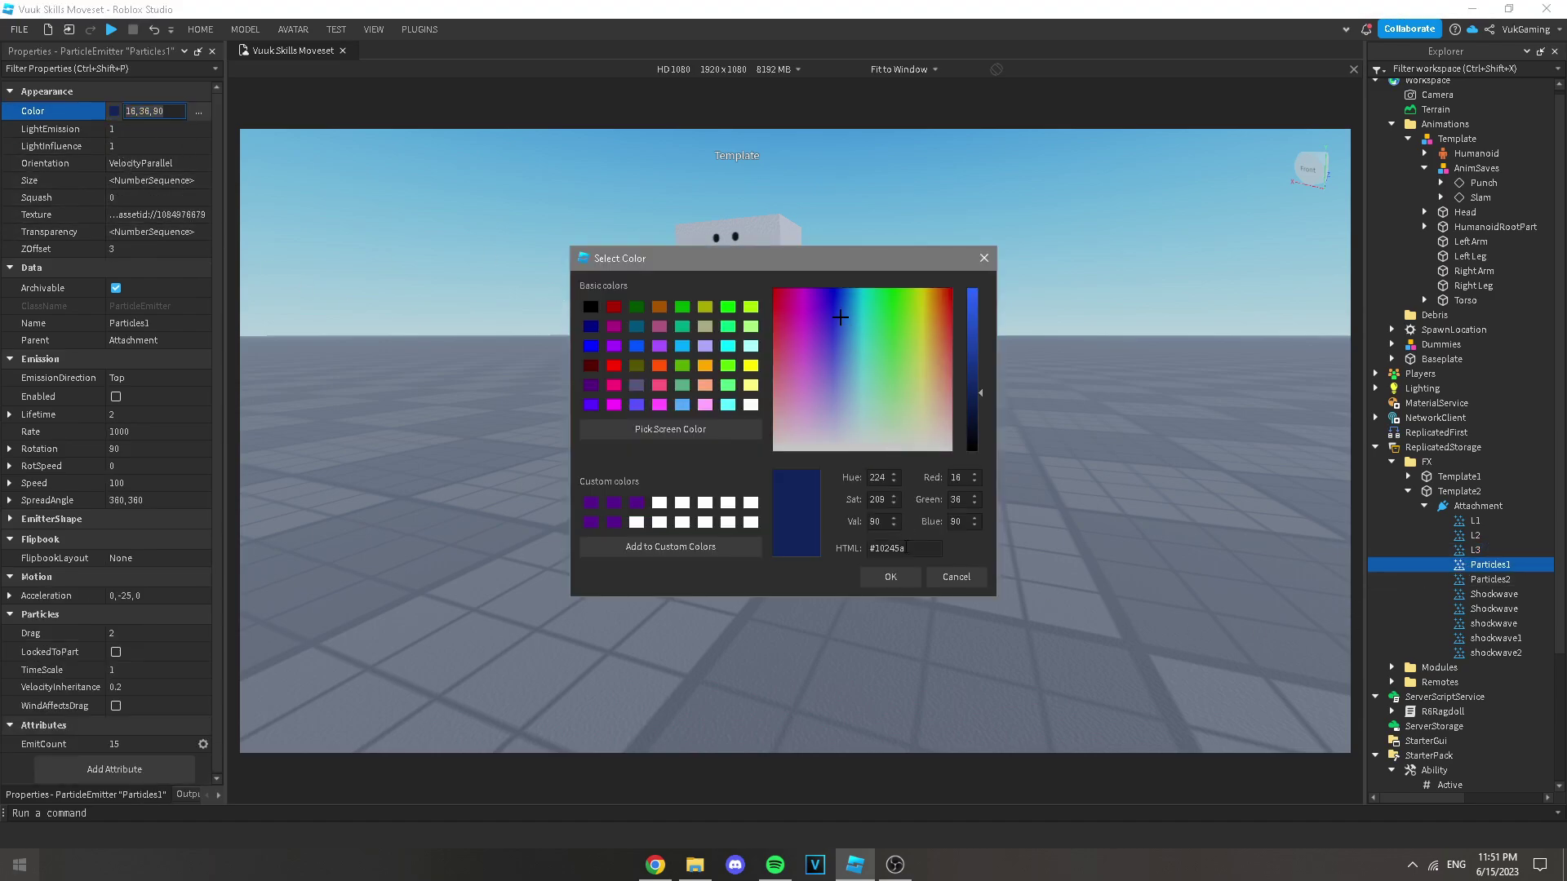
left_click(898, 578)
left_click(1490, 579)
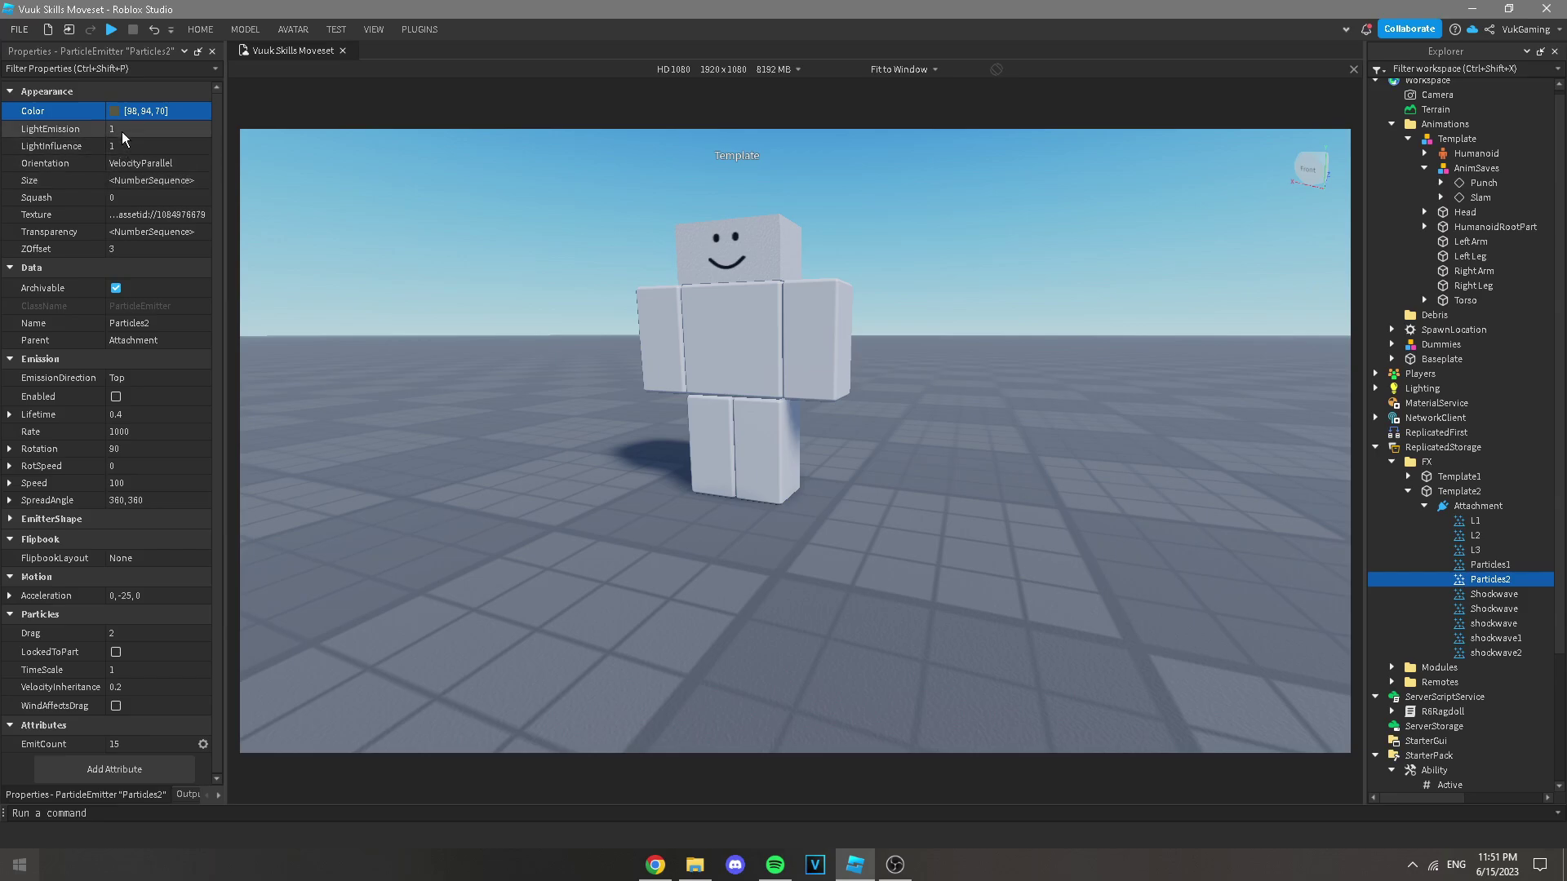
Step: Set the Particles2 emitter's color to 42, 133, 230
left_click(115, 111)
left_click(846, 318)
left_click(973, 306)
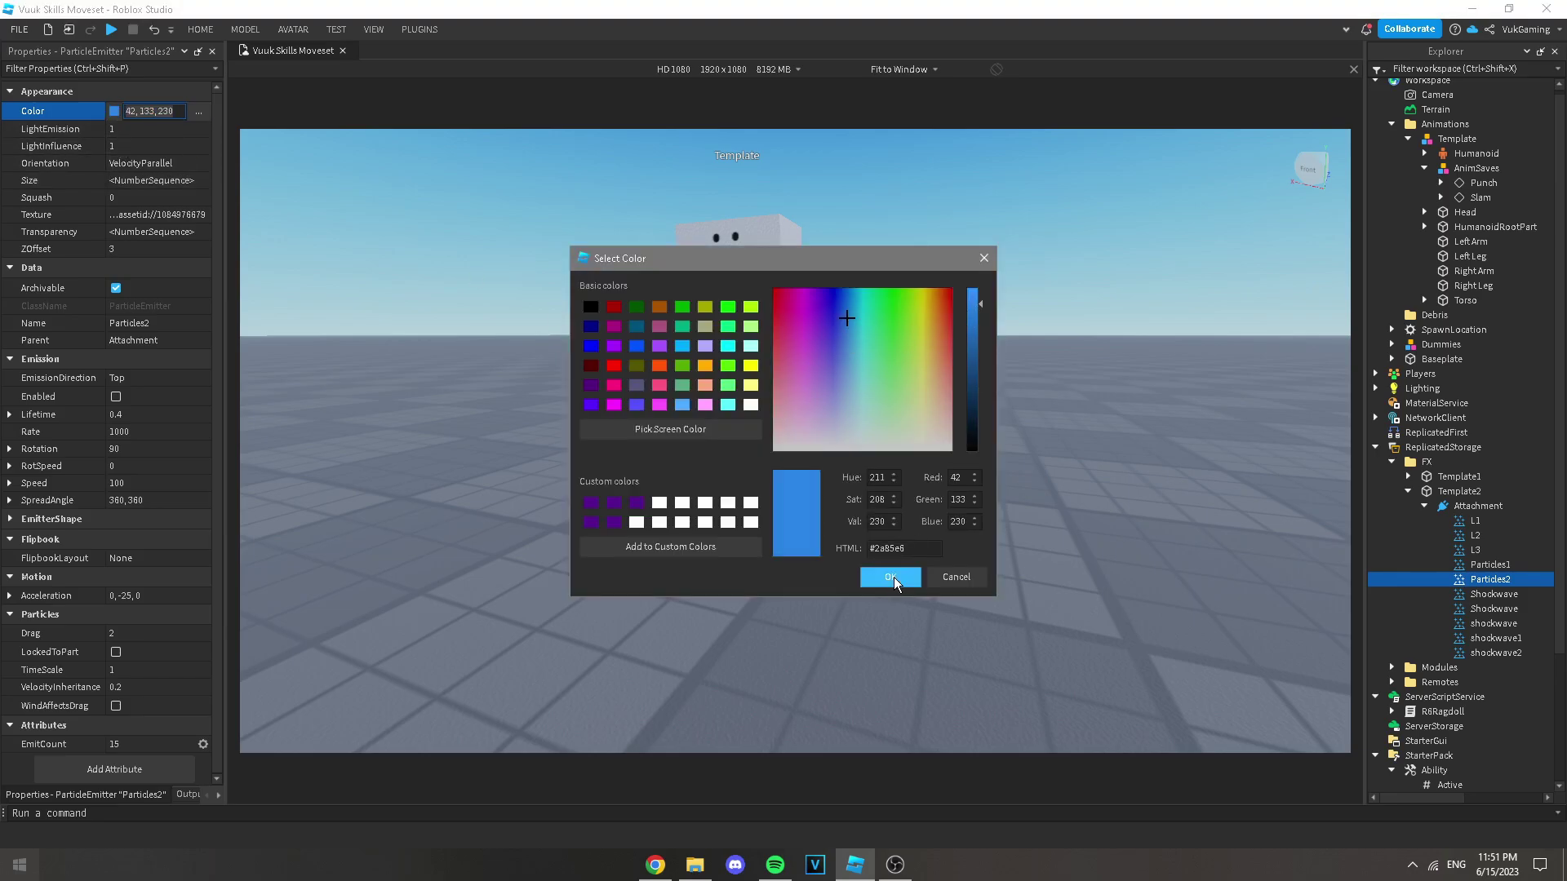
left_click(891, 577)
Step: Set the color of the first Shockwave emitter below Particles2 to 20, 51, 182
left_click(1493, 594)
left_click(115, 128)
left_click(839, 308)
left_click(892, 577)
Step: Set the second capitalized Shockwave emitter's color to 37, 137, 230
left_click(1494, 609)
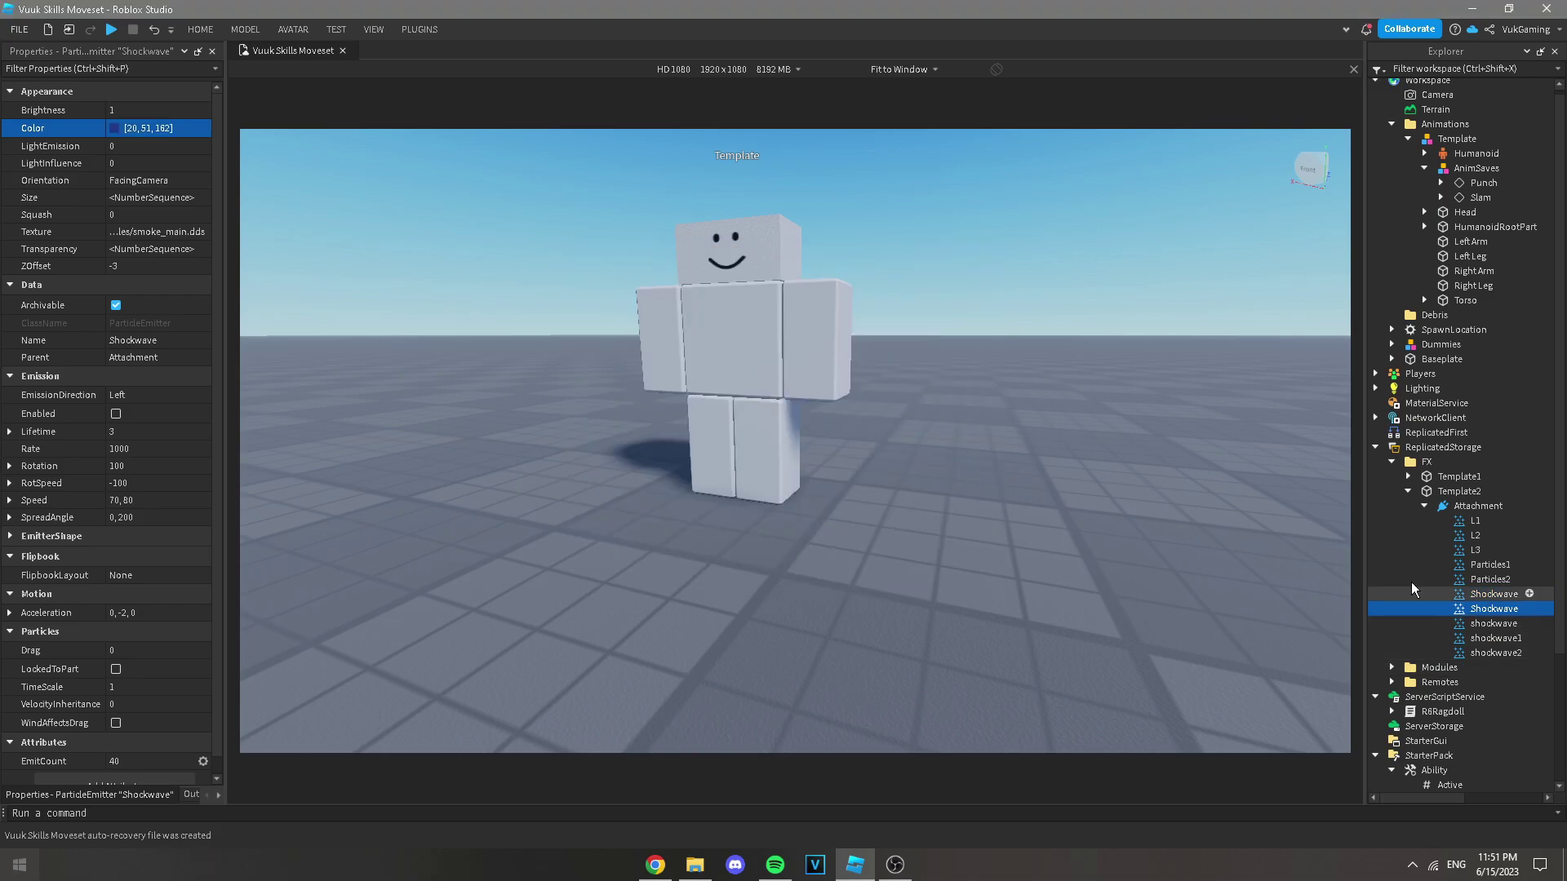
left_click(115, 128)
left_click(848, 314)
left_click(974, 307)
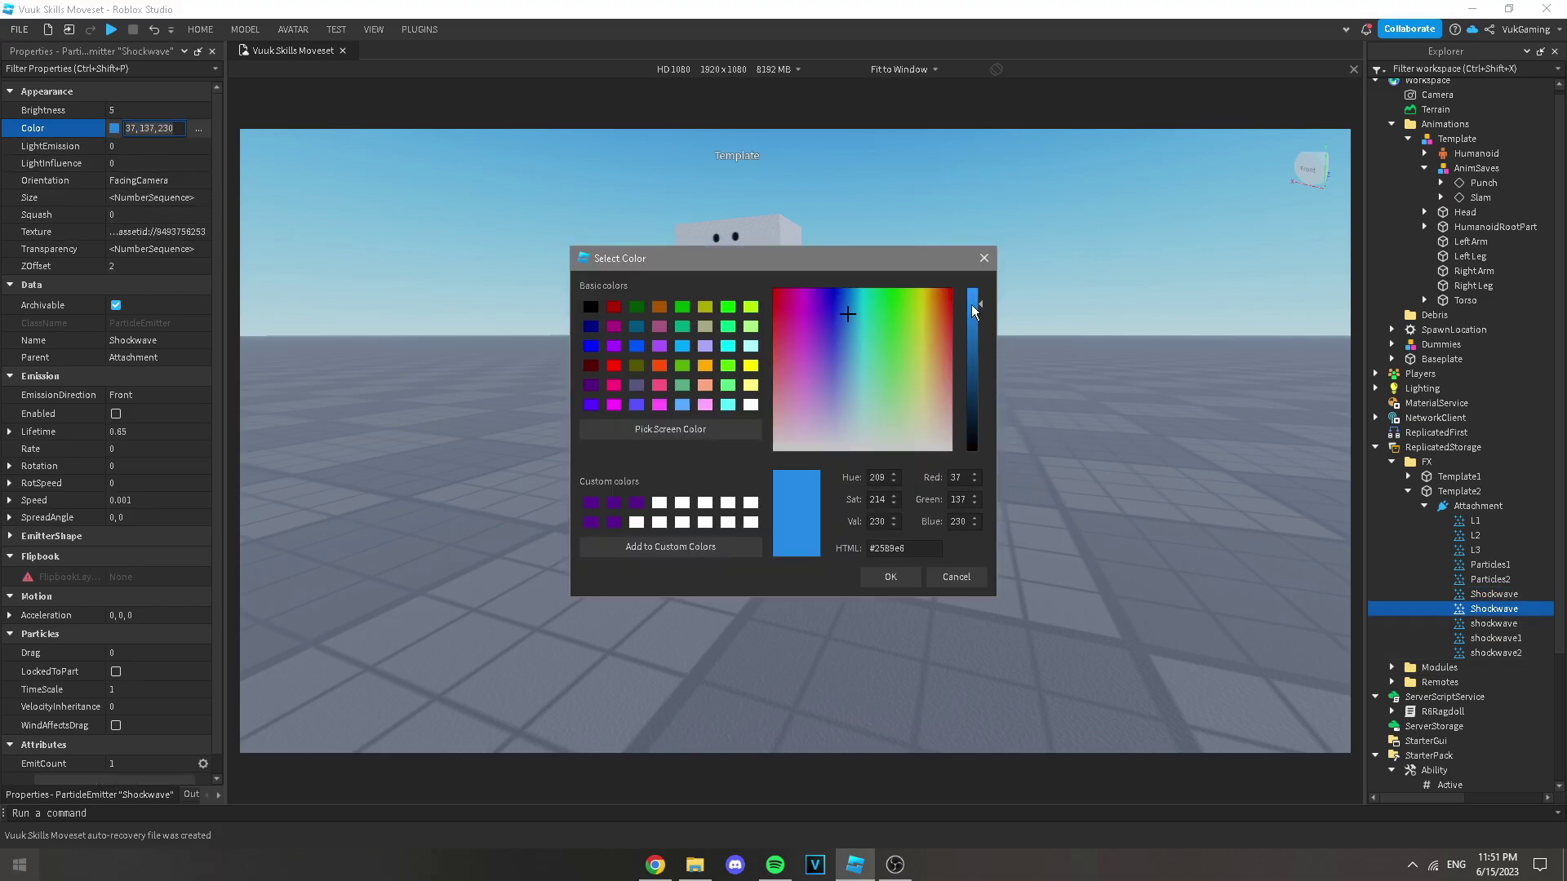
left_click(891, 577)
Step: Set the lowercase shockwave emitter's color to 33, 103, 255
left_click(1494, 623)
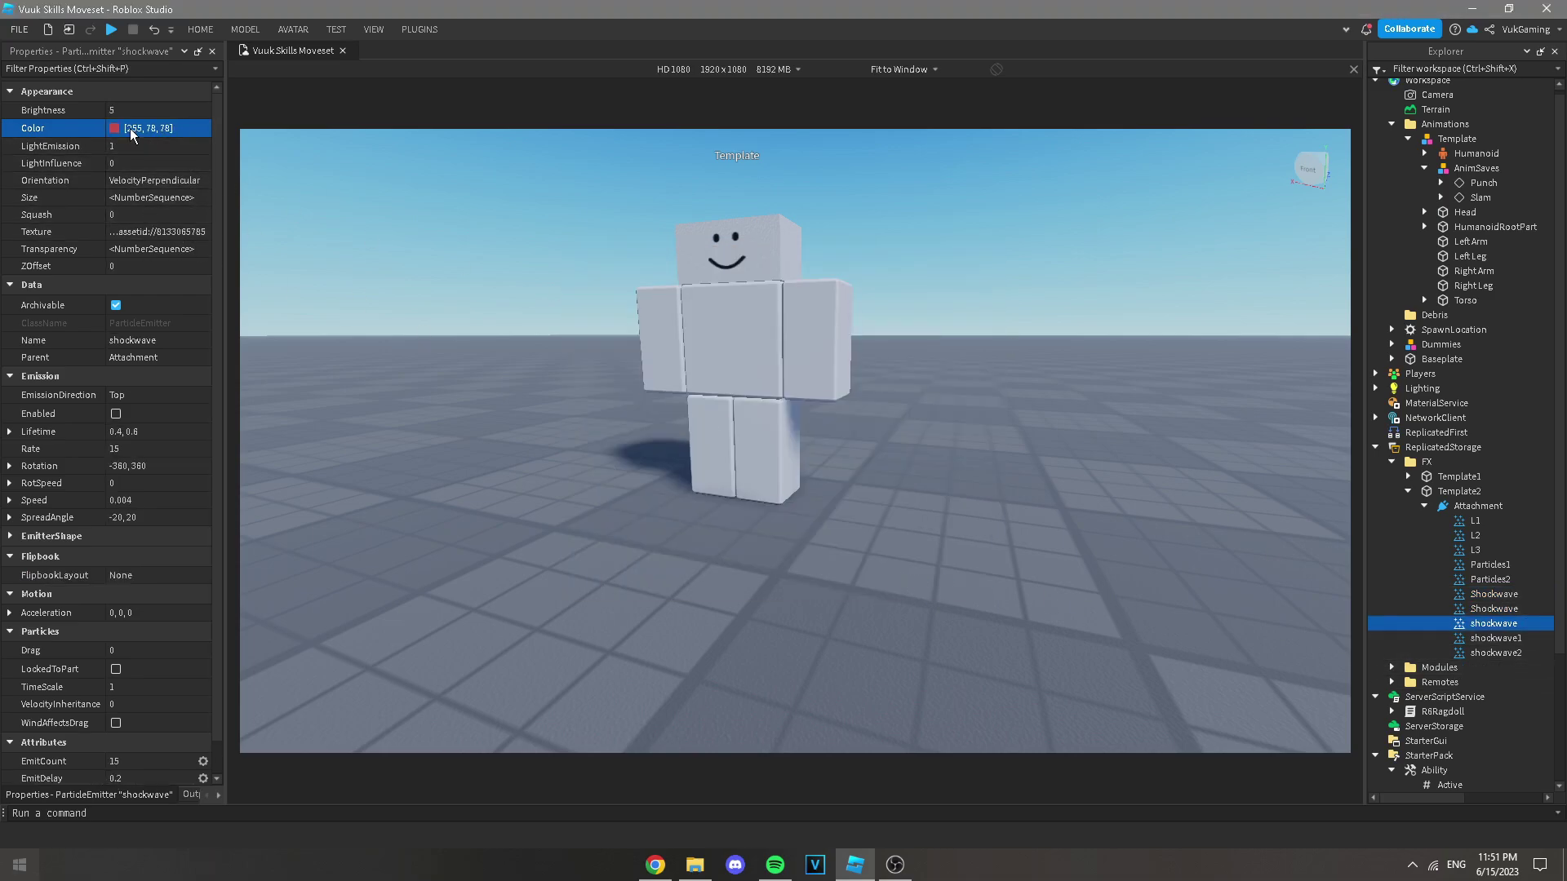
left_click(115, 128)
left_click(890, 346)
left_click(842, 309)
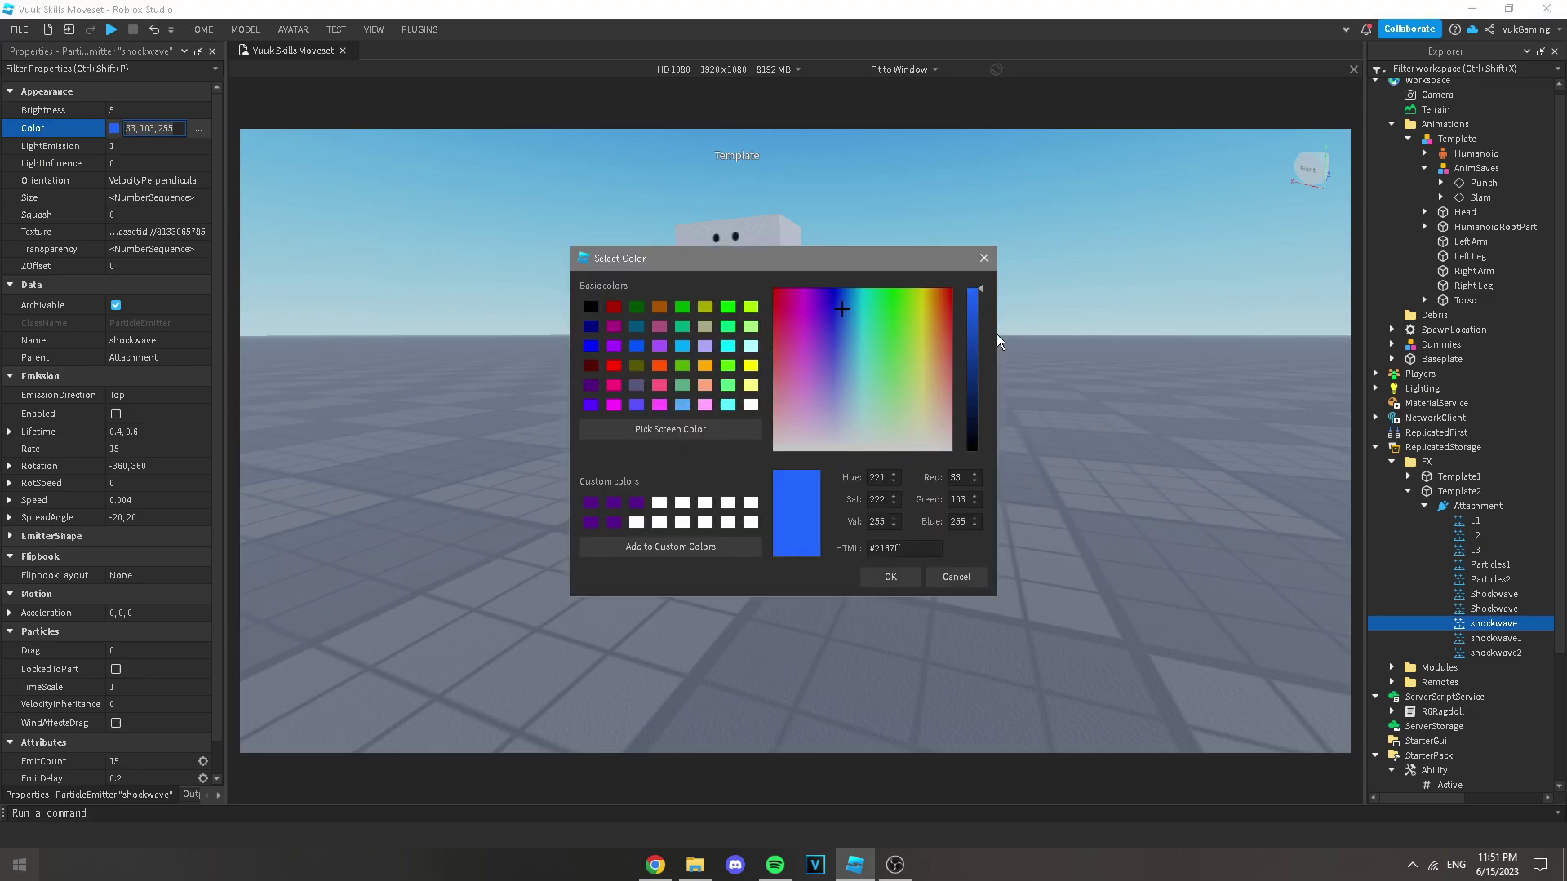
left_click(892, 577)
Step: Set the shockwave1 emitter's color to 58, 88, 255
left_click(1496, 639)
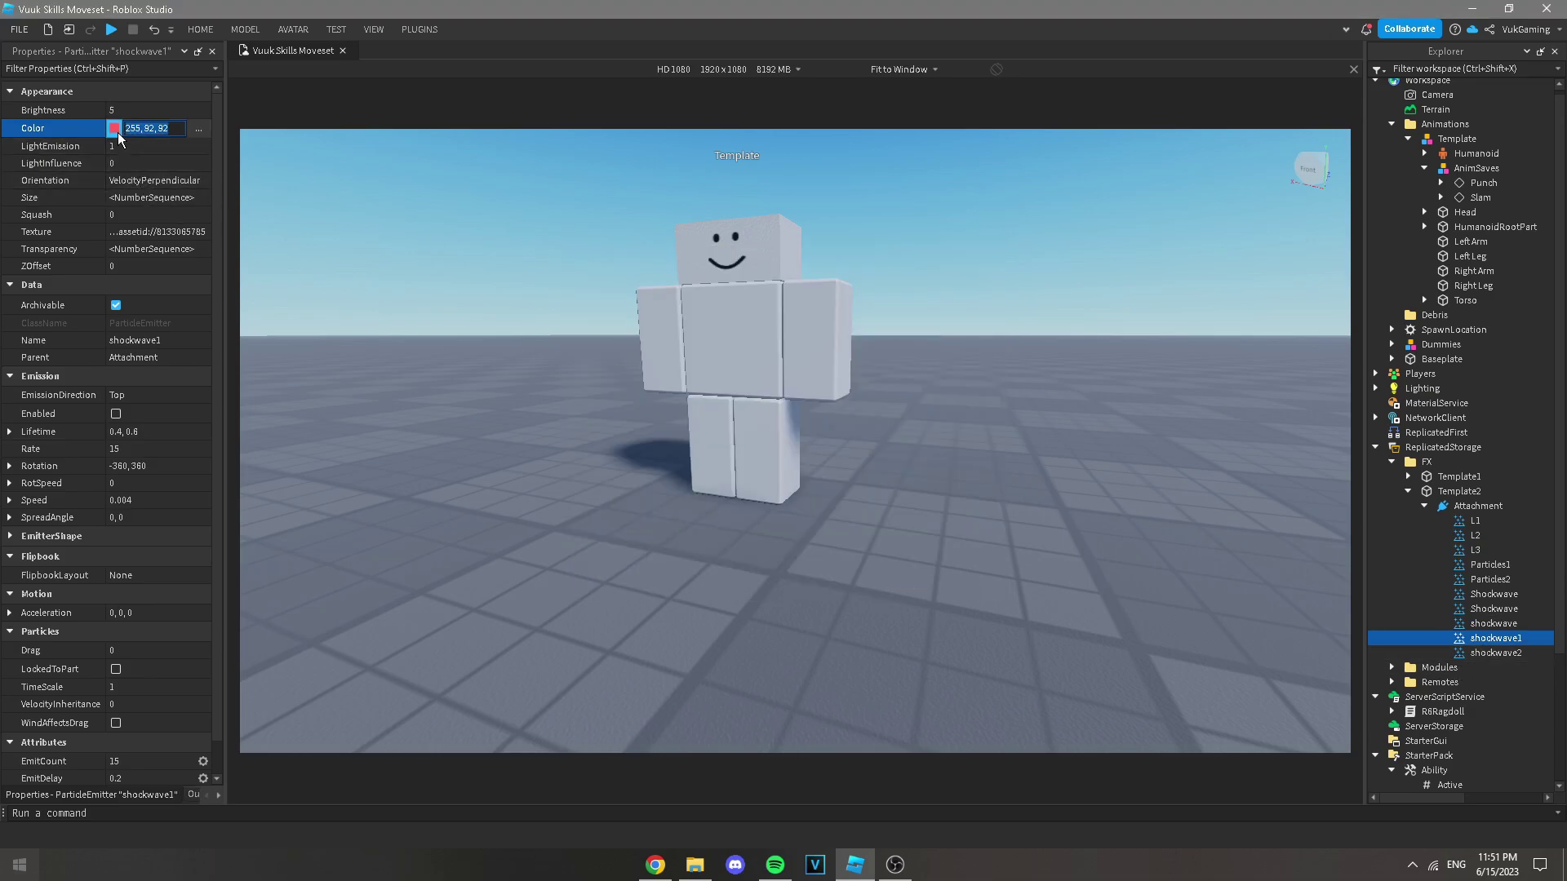
left_click(115, 128)
left_click(843, 331)
left_click(906, 577)
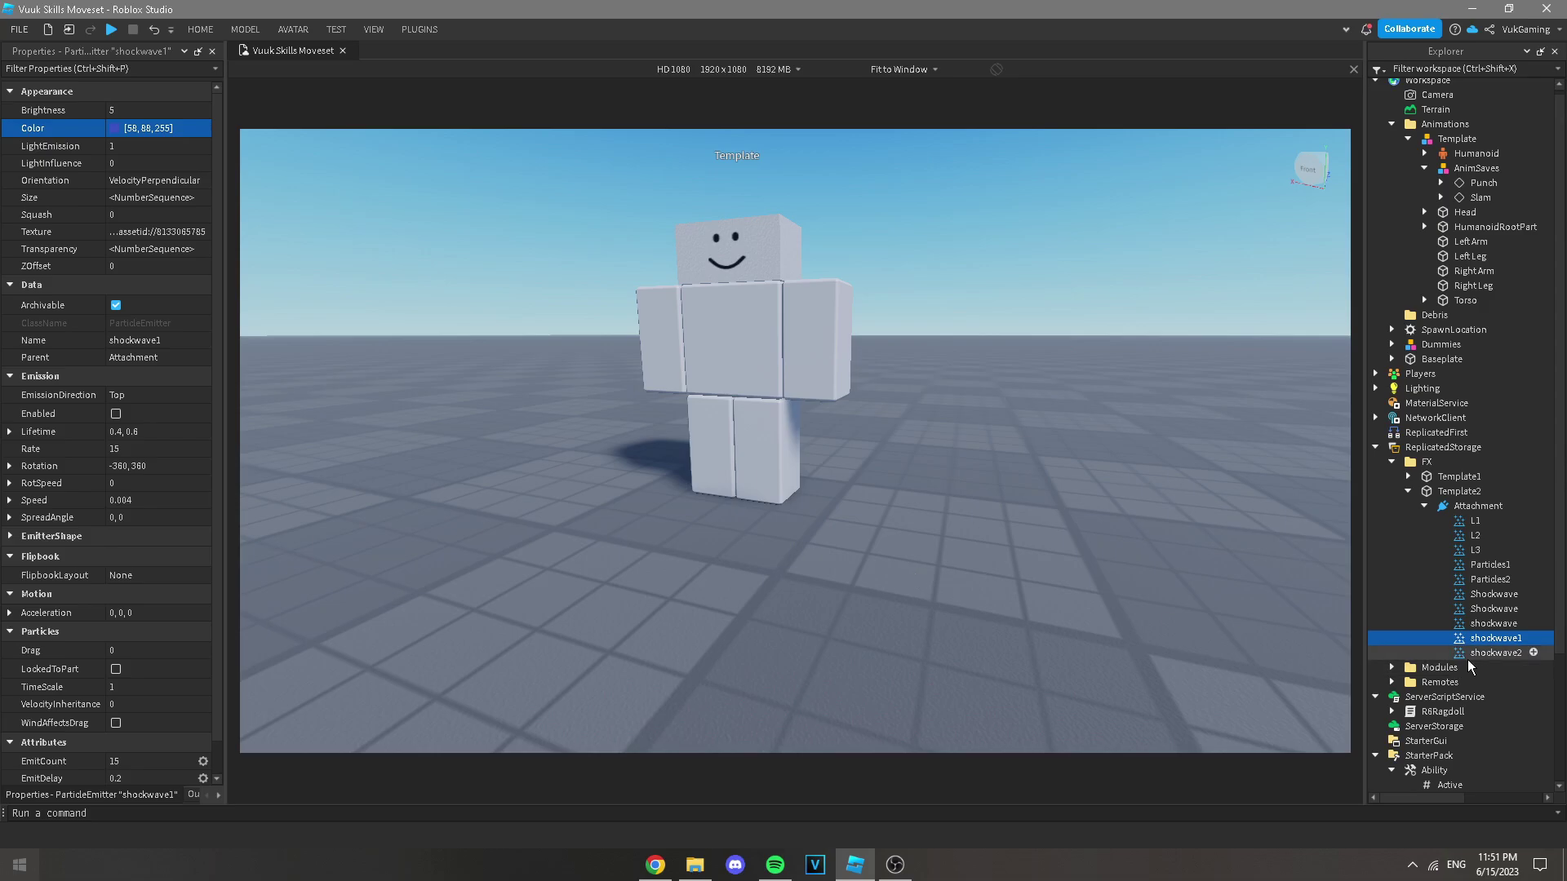
Step: Set the shockwave2 emitter's color to 34, 119, 255
left_click(1495, 653)
left_click(115, 128)
left_click(848, 328)
left_click(891, 577)
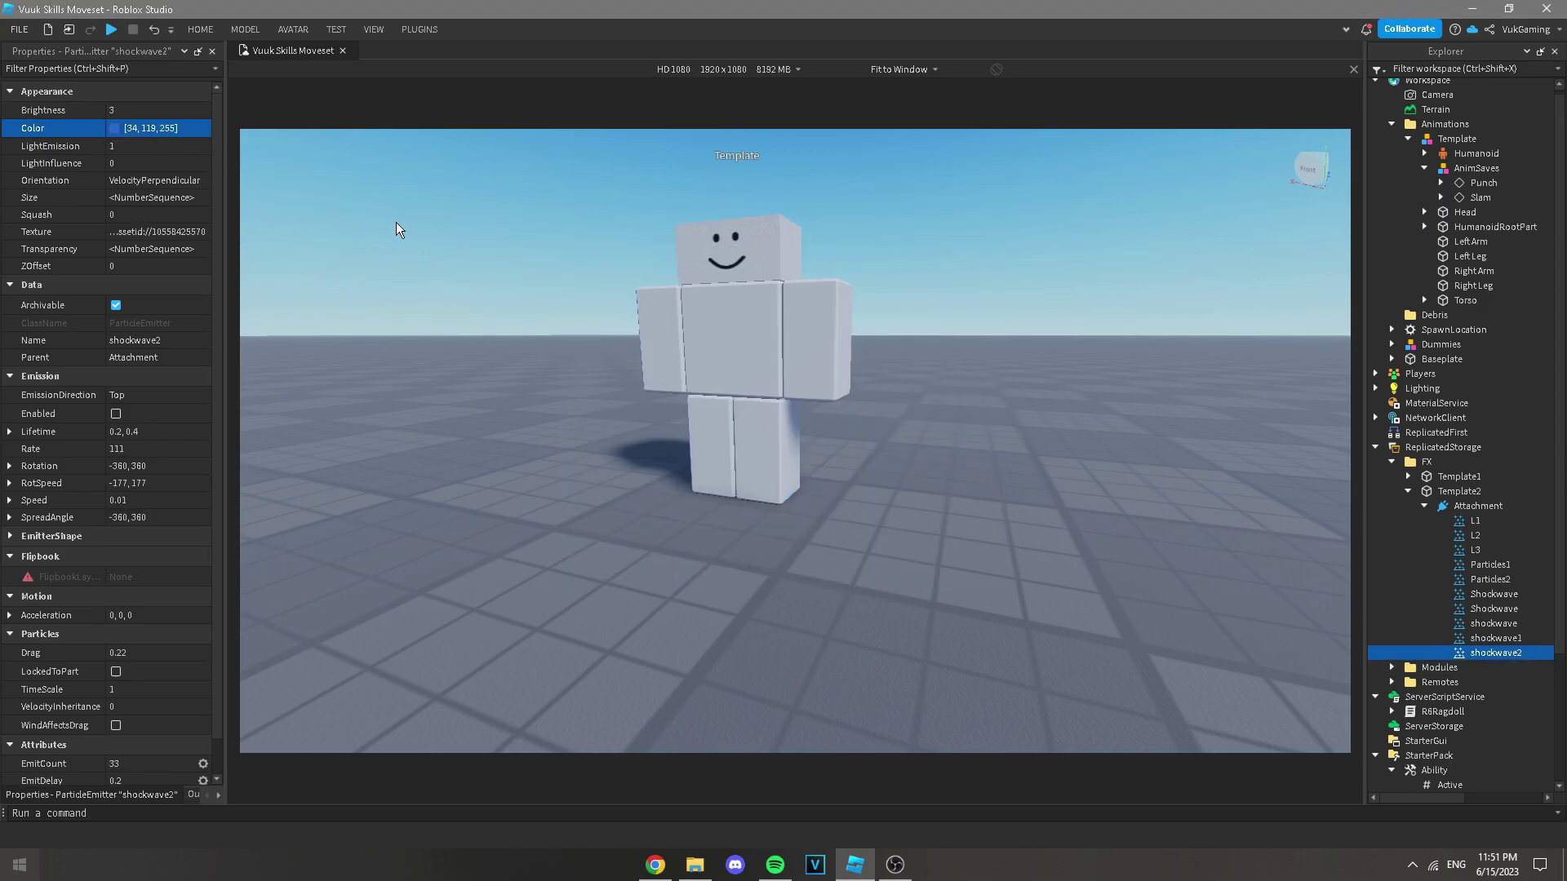
Step: Start a playtest, equip the Ability tool, walk in among the ragdoll dummies and use the skill there
left_click(110, 28)
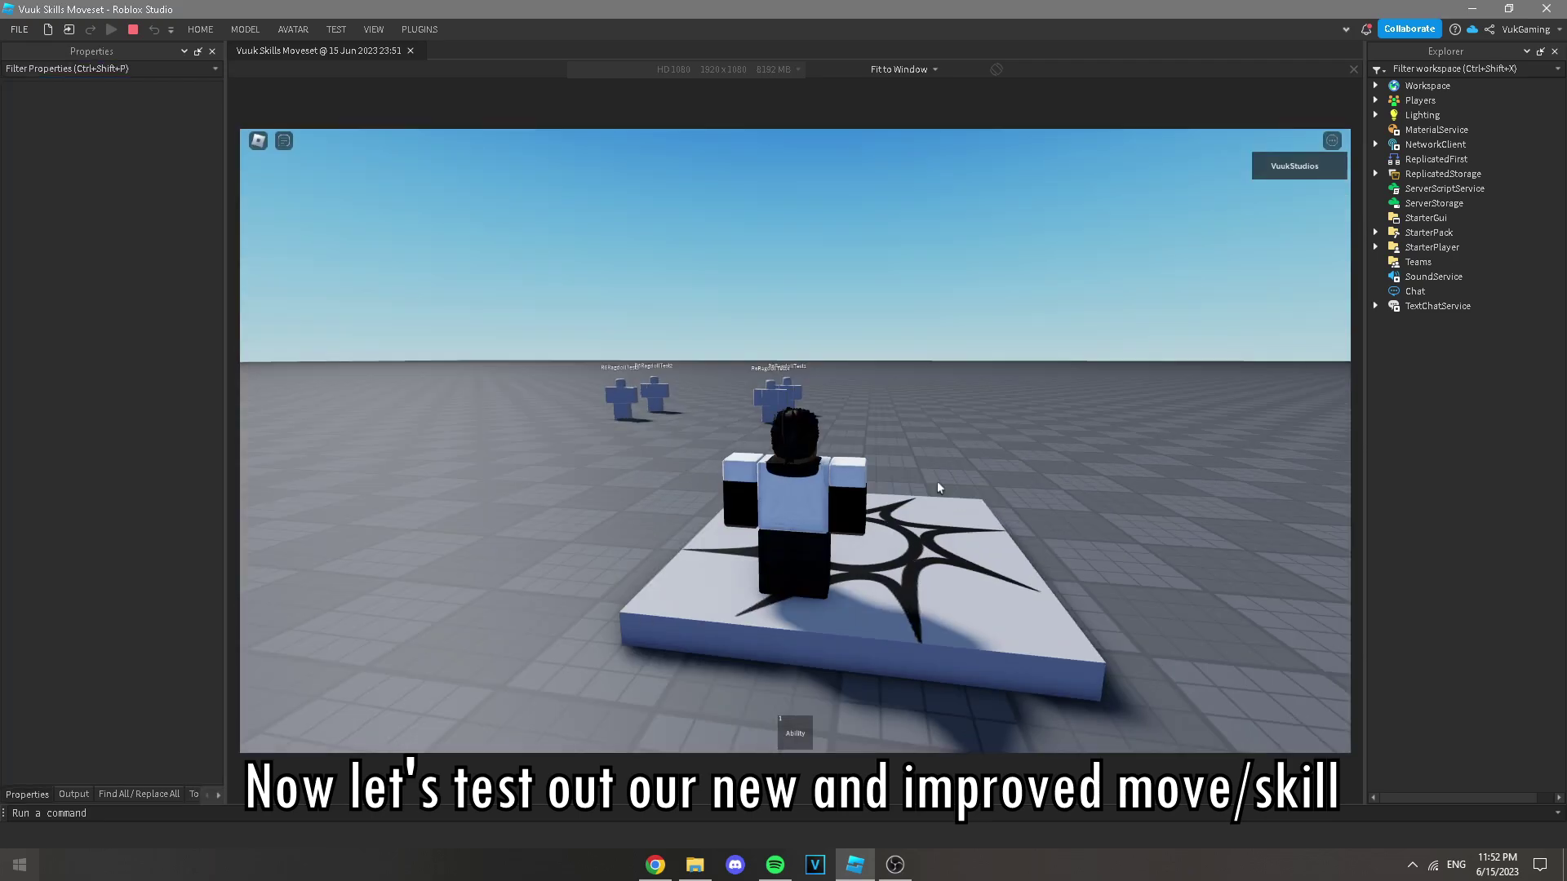
key("w")
key("1")
right_click_drag(938, 483, 939, 489)
right_click_drag(861, 376, 864, 368)
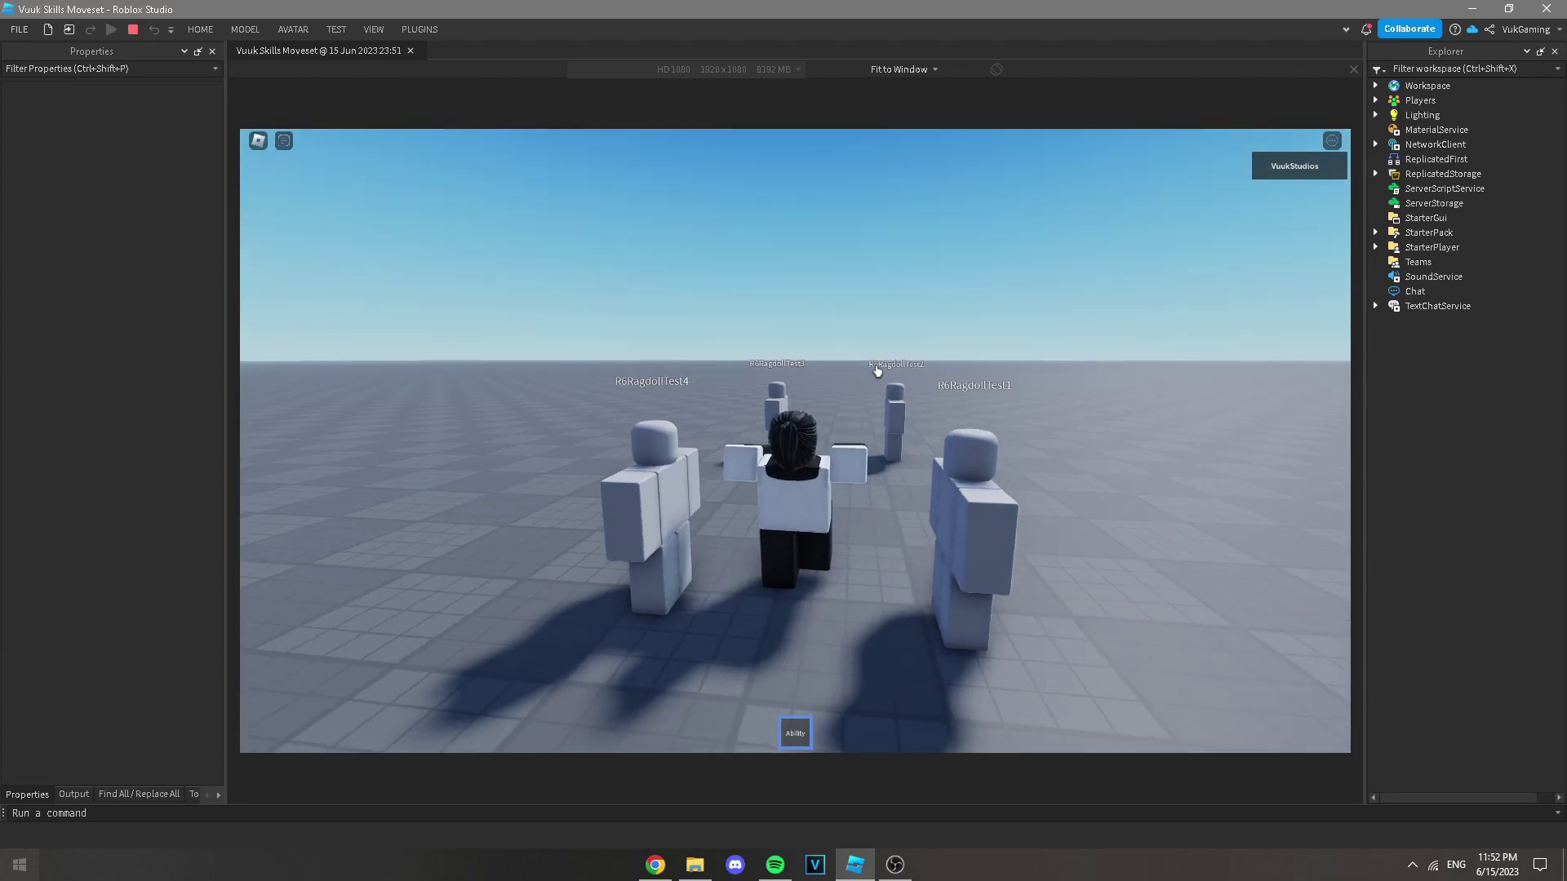
right_click_drag(885, 307, 884, 307)
scroll(885, 306, "down", 2)
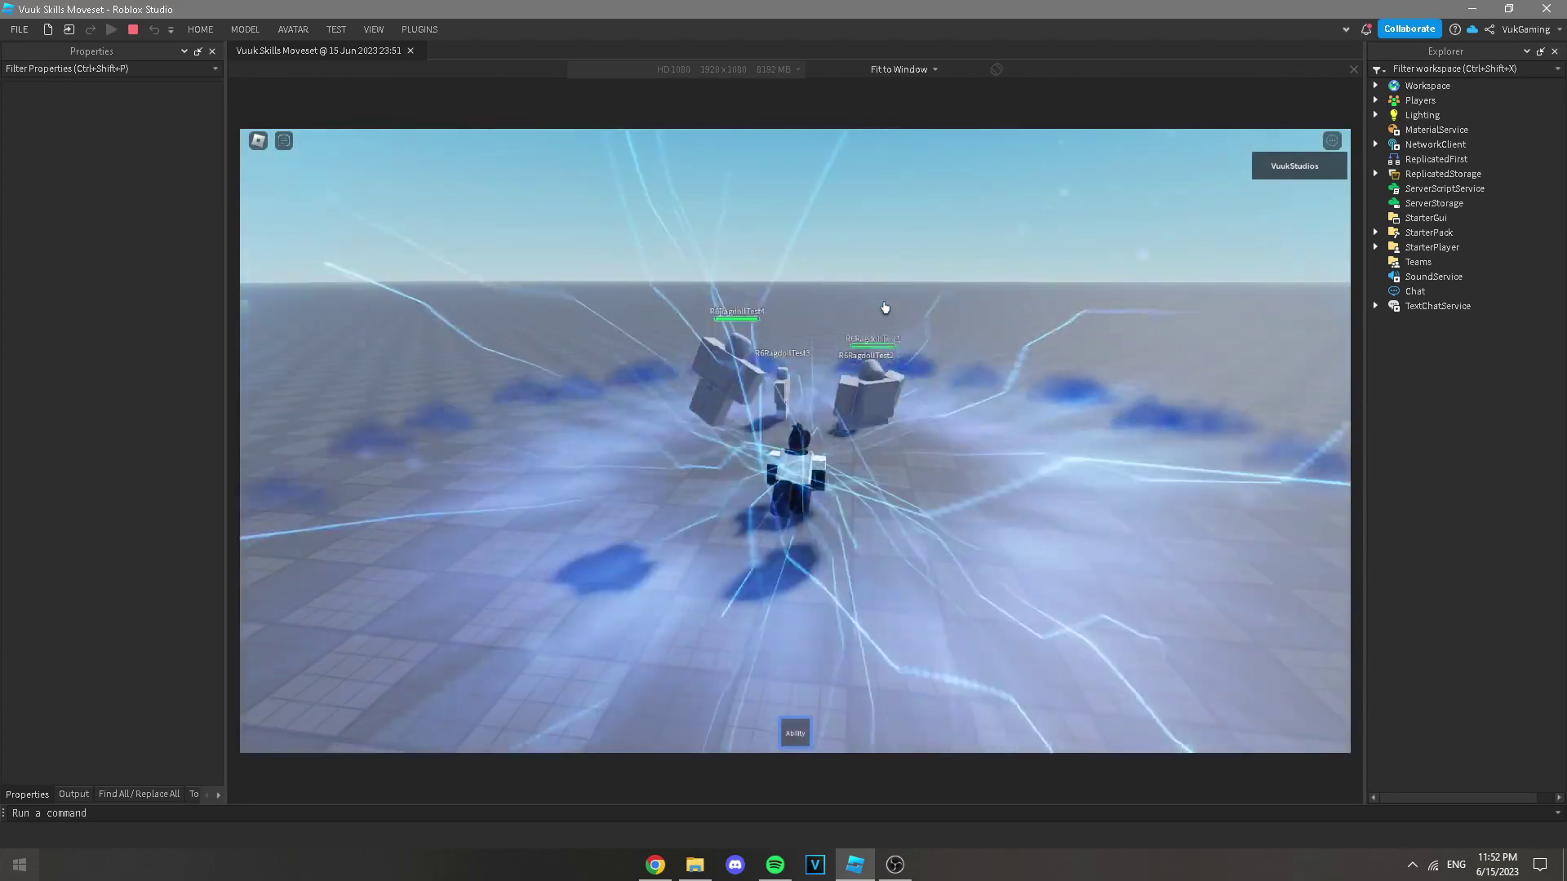
Step: Walk over to the R6RagdollTest2 dummy and its neighbor and use the skill on them
key("s")
key("a")
key("w")
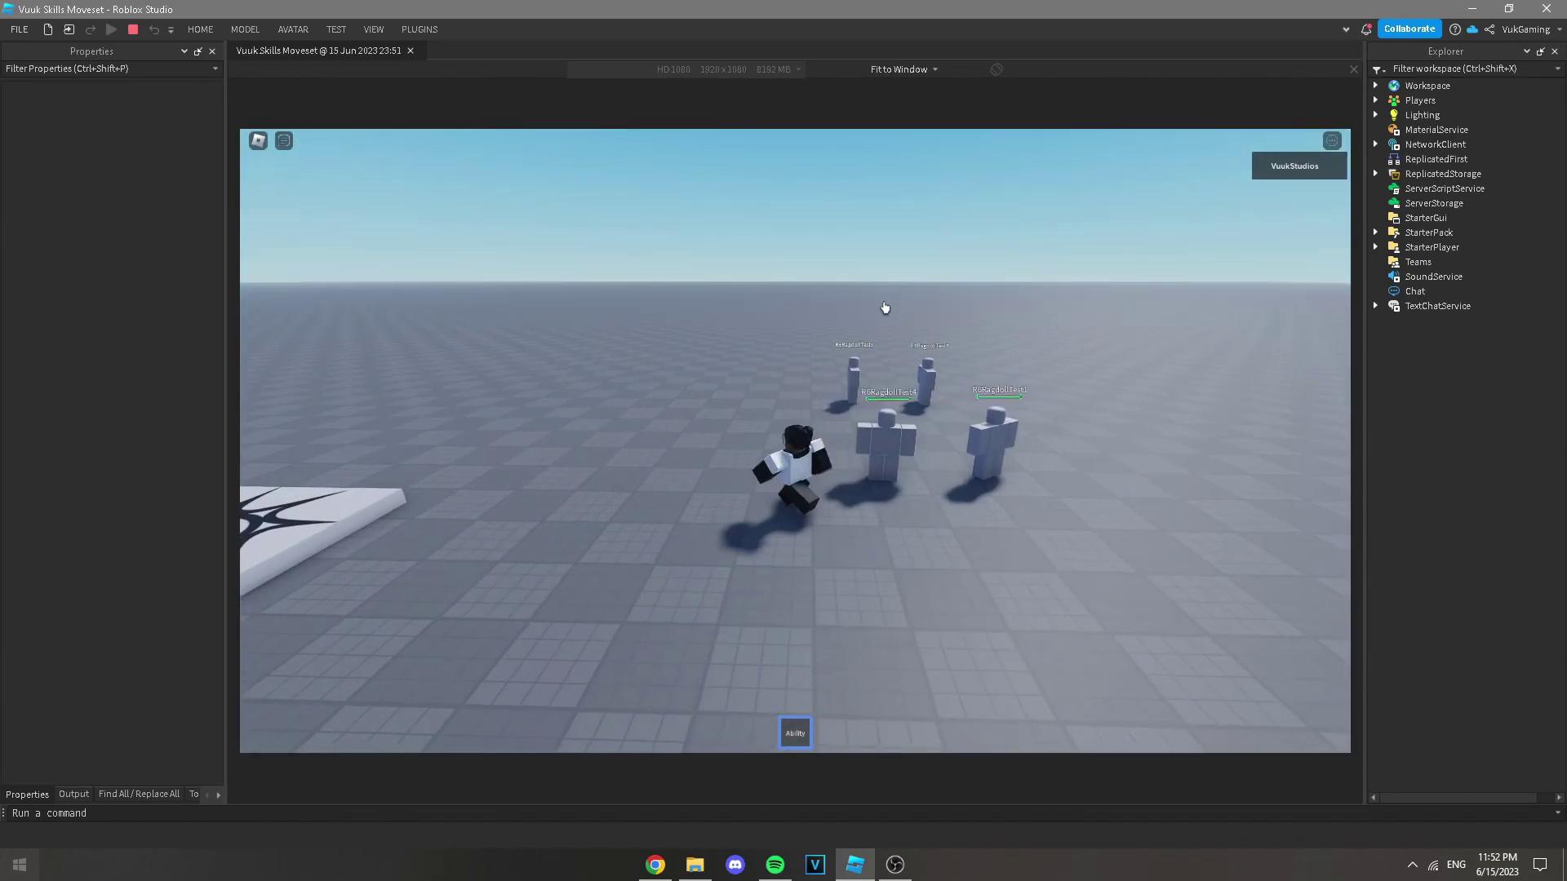
key("d")
right_click_drag(885, 306, 885, 307)
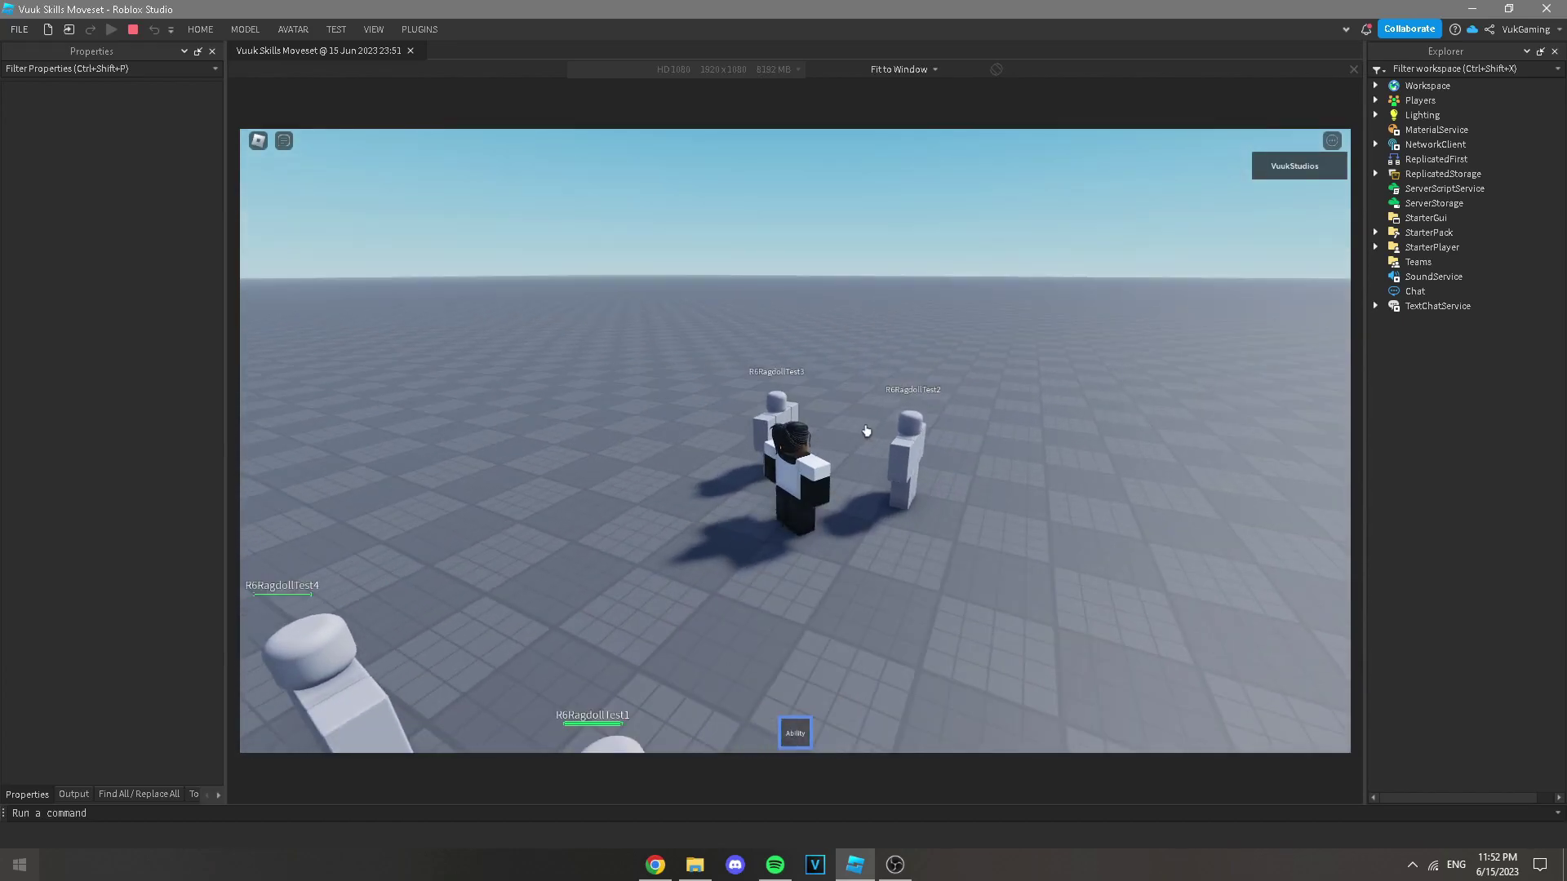
right_click_drag(860, 429, 856, 425)
left_click(871, 395)
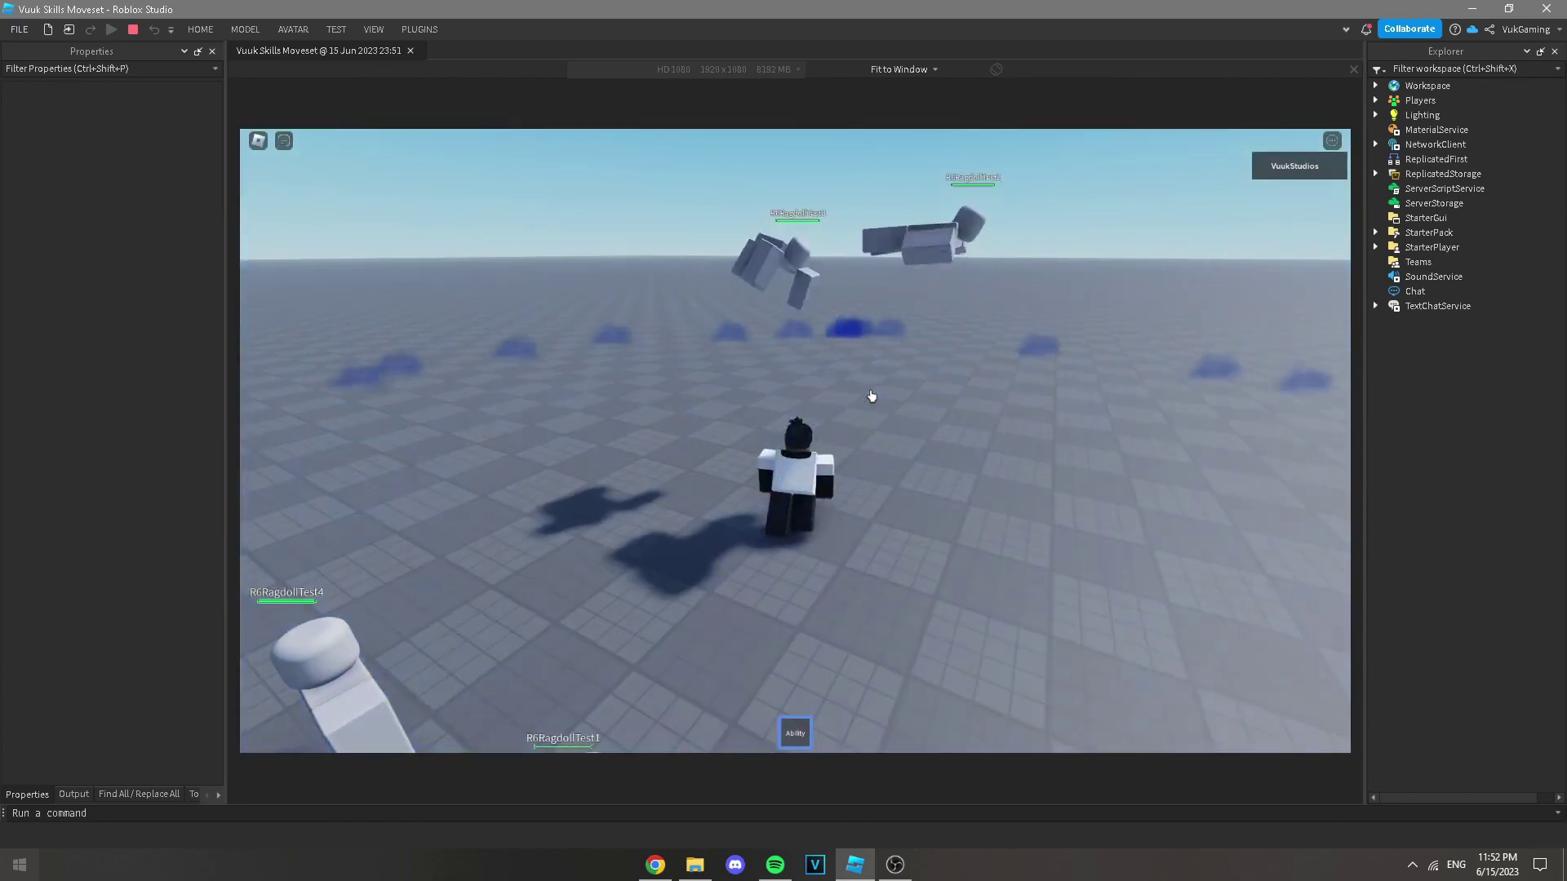
Step: Move the character around the hit dummies and examine the skill's recolored effects from other angles
key("a")
right_click_drag(807, 471, 808, 471)
key("s")
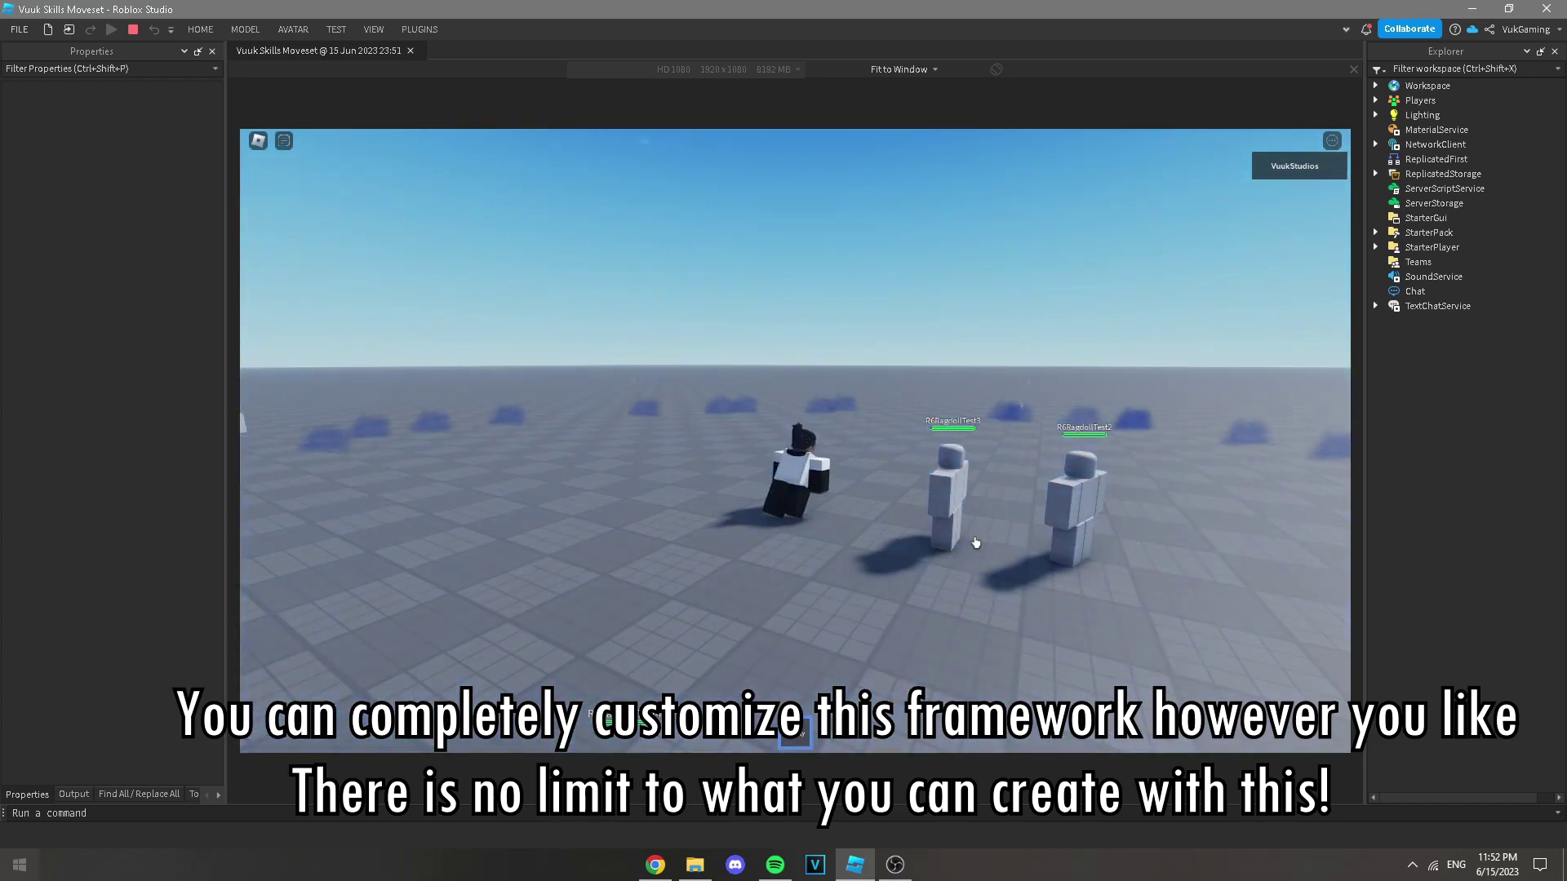
key("w")
right_click_drag(978, 542, 979, 542)
key("w")
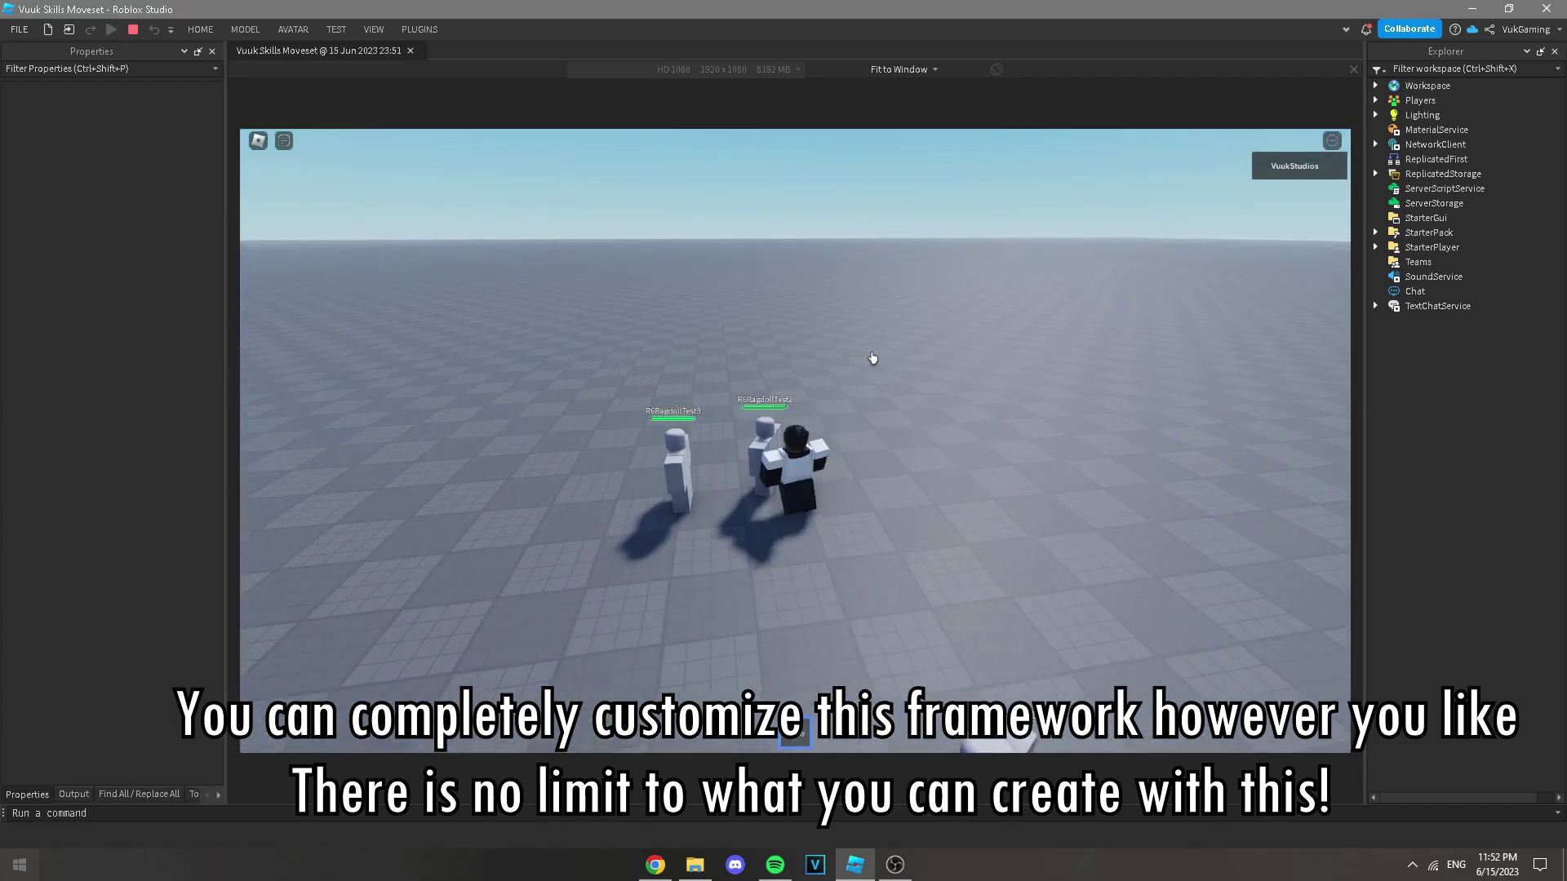
right_click_drag(872, 358, 872, 359)
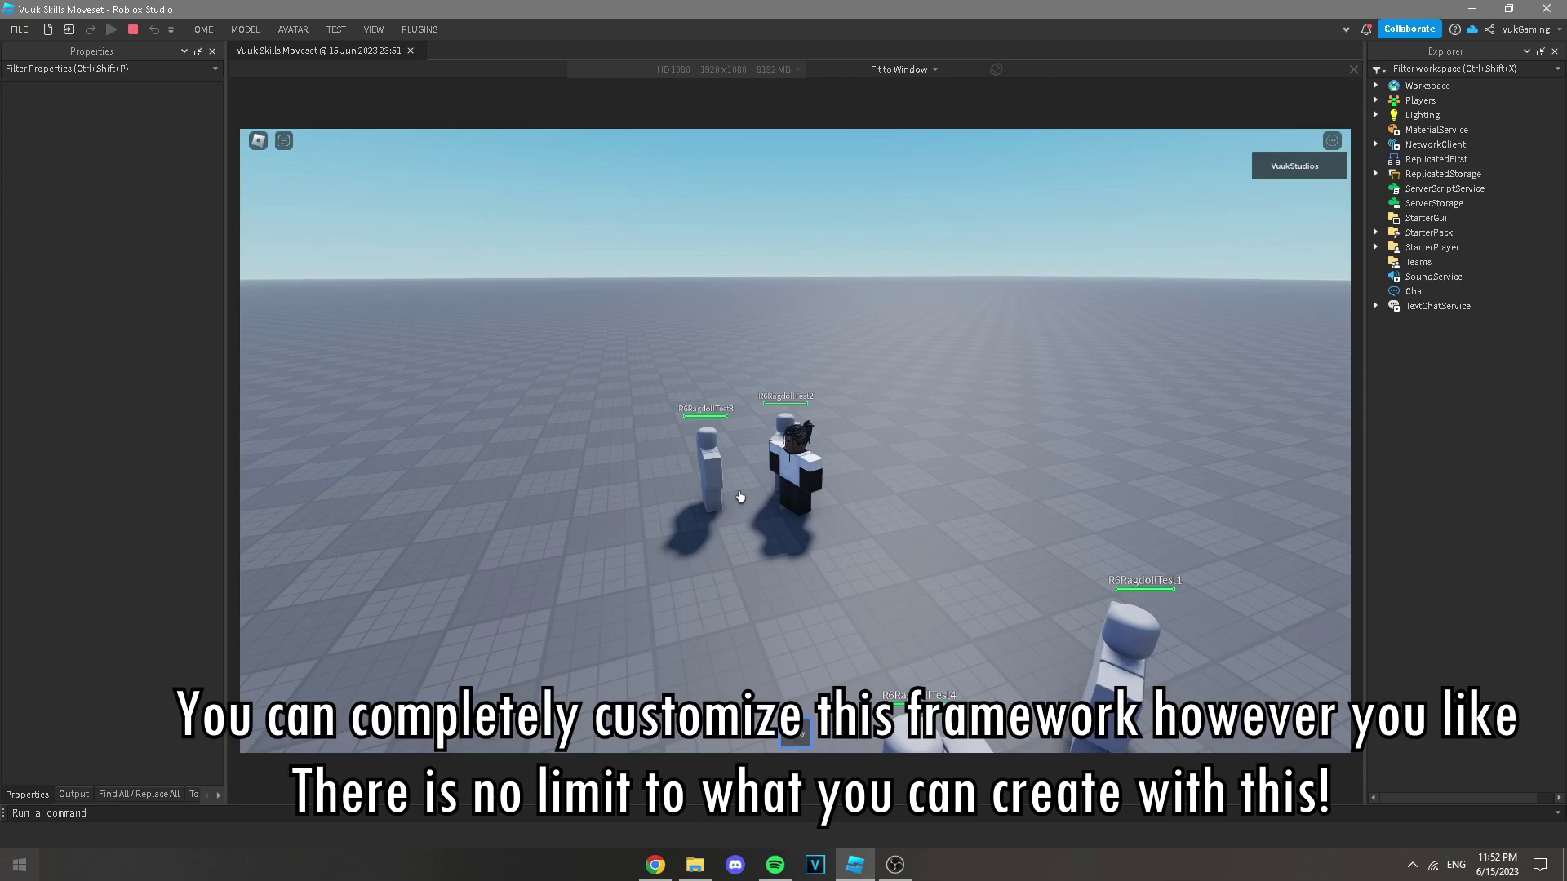